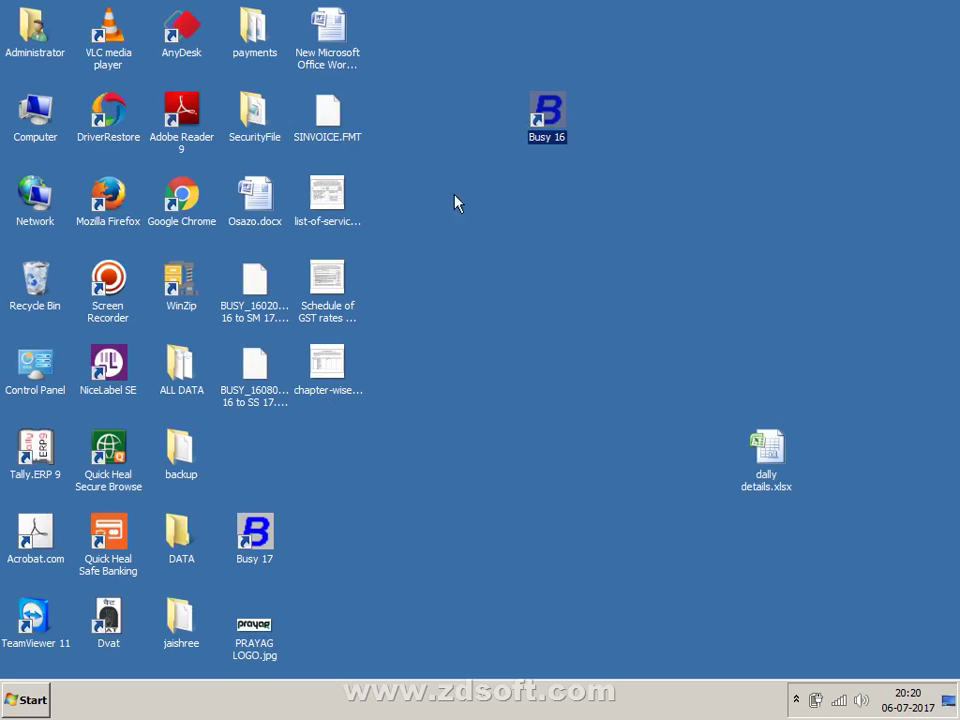
# - Move the Busy 17 shortcut beside Busy 16 and refresh the desktop
pyautogui.press('b')
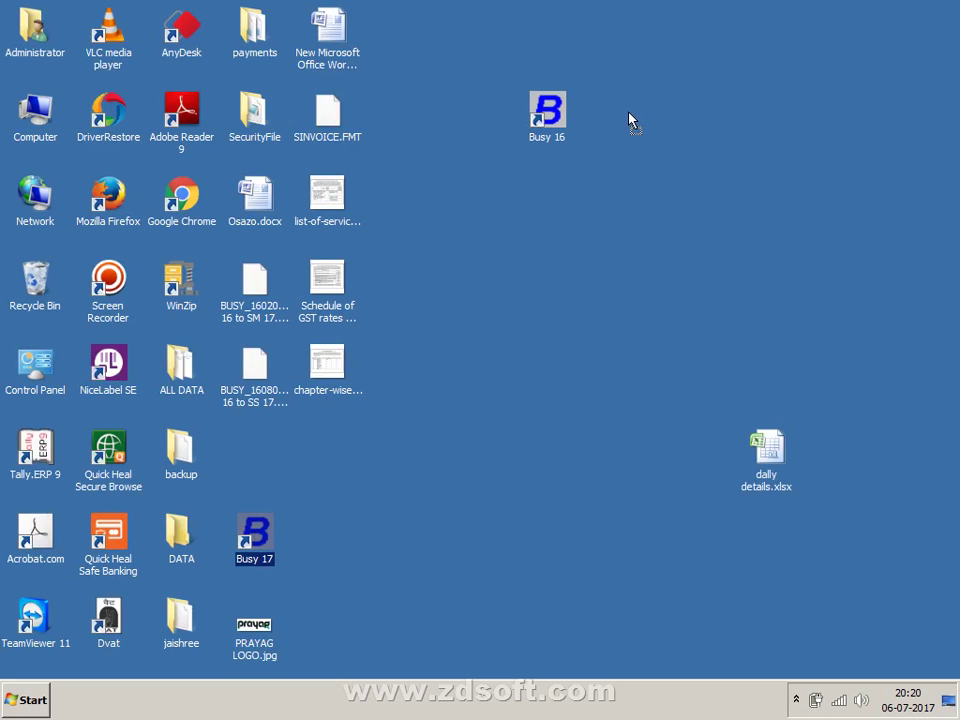
pyautogui.moveTo(254, 535); pyautogui.dragTo(620, 112)
pyautogui.rightClick(556, 221)
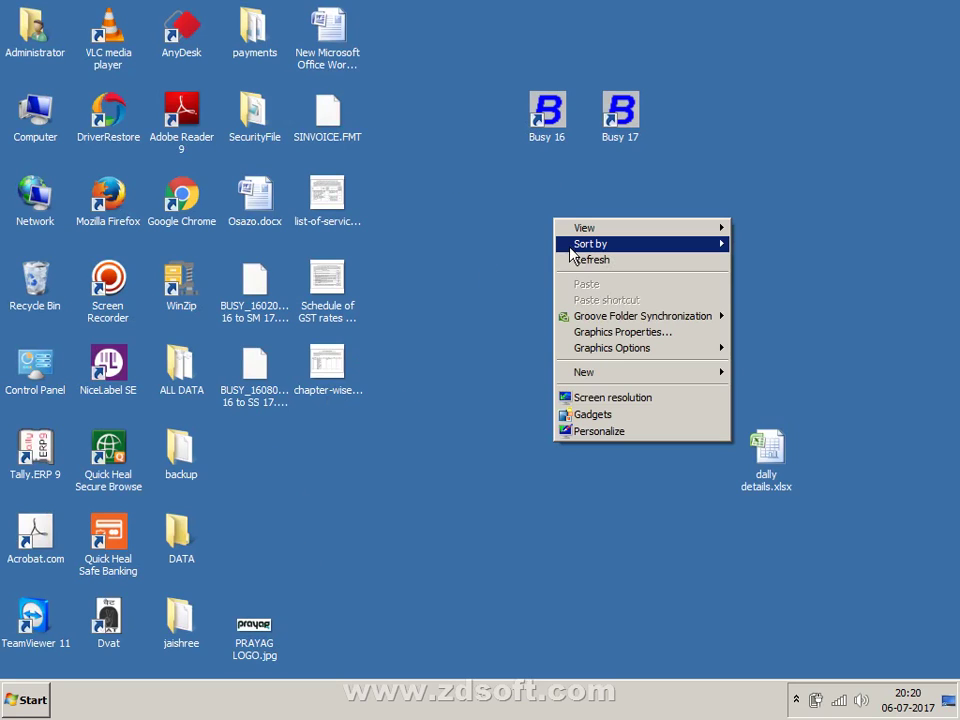
pyautogui.click(576, 259)
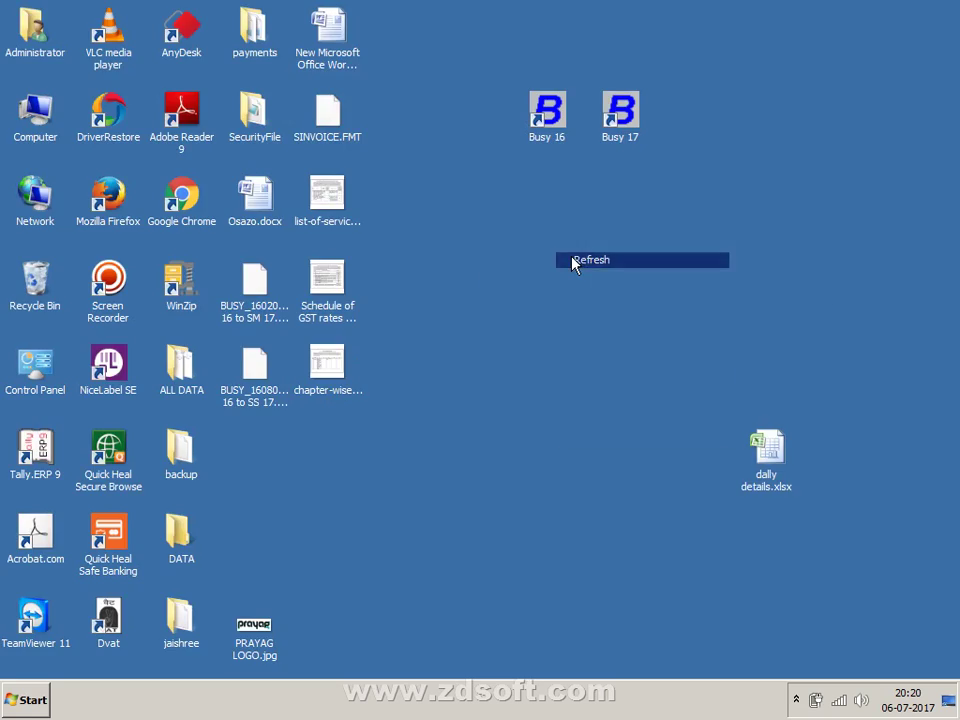
# - Line up the Tally.ERP 9, Busy 17 and Busy 16 shortcuts in the top-right corner
pyautogui.doubleClick(774, 452)
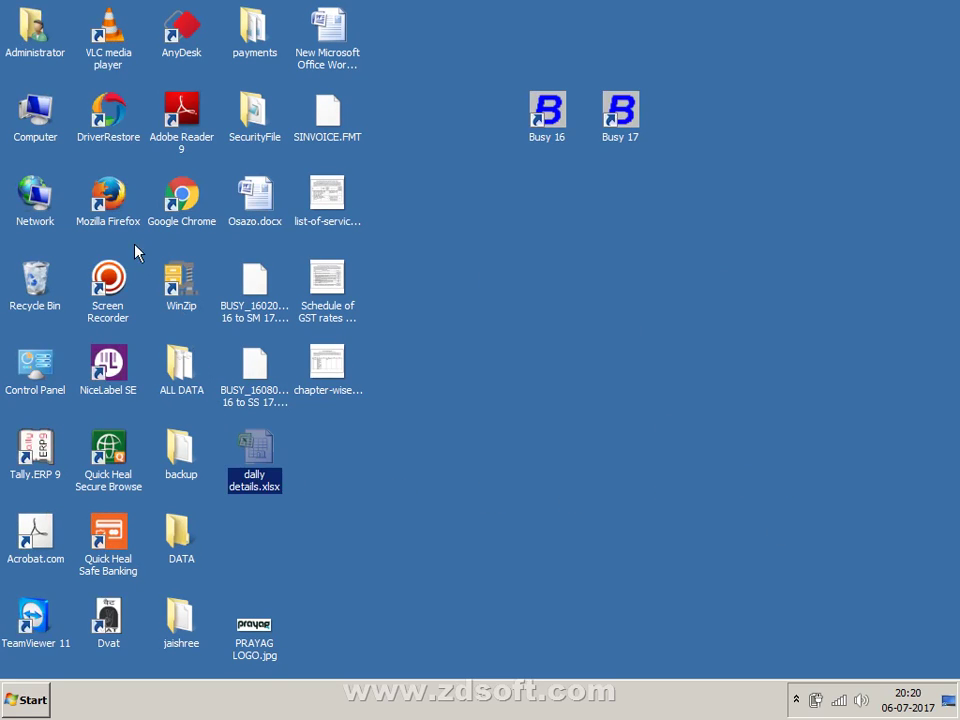
pyautogui.click(38, 462)
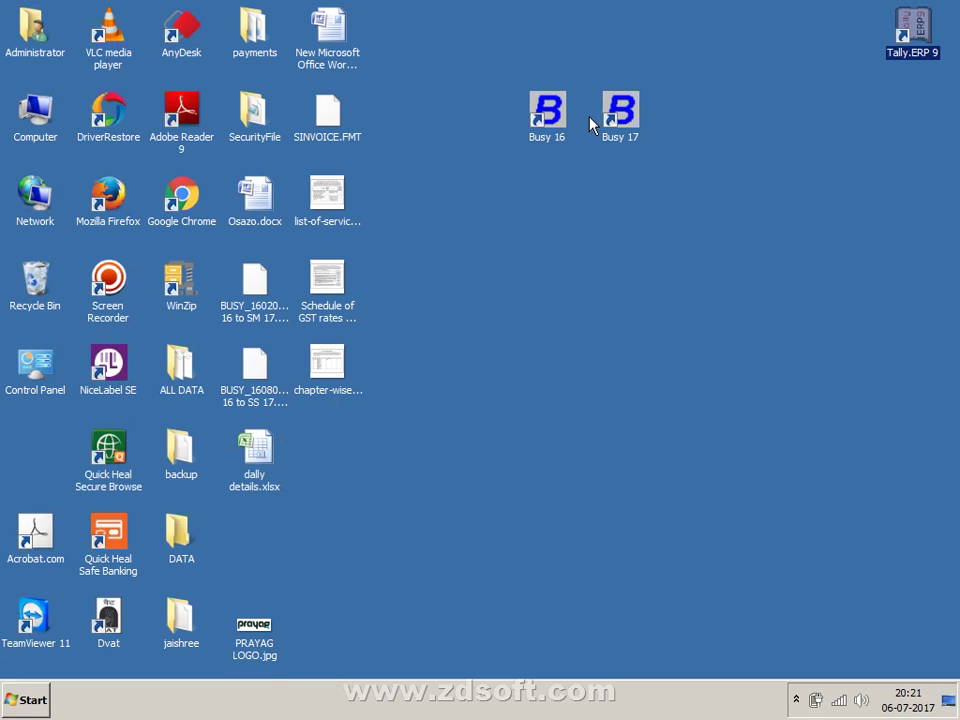
pyautogui.moveTo(620, 112); pyautogui.dragTo(830, 22)
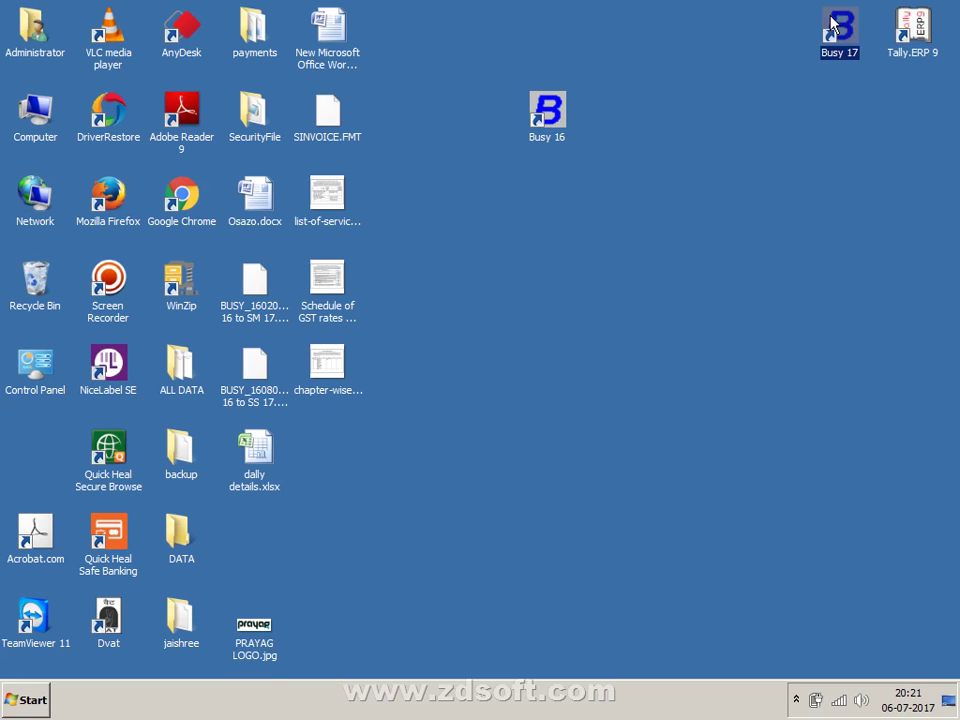
pyautogui.click(547, 112)
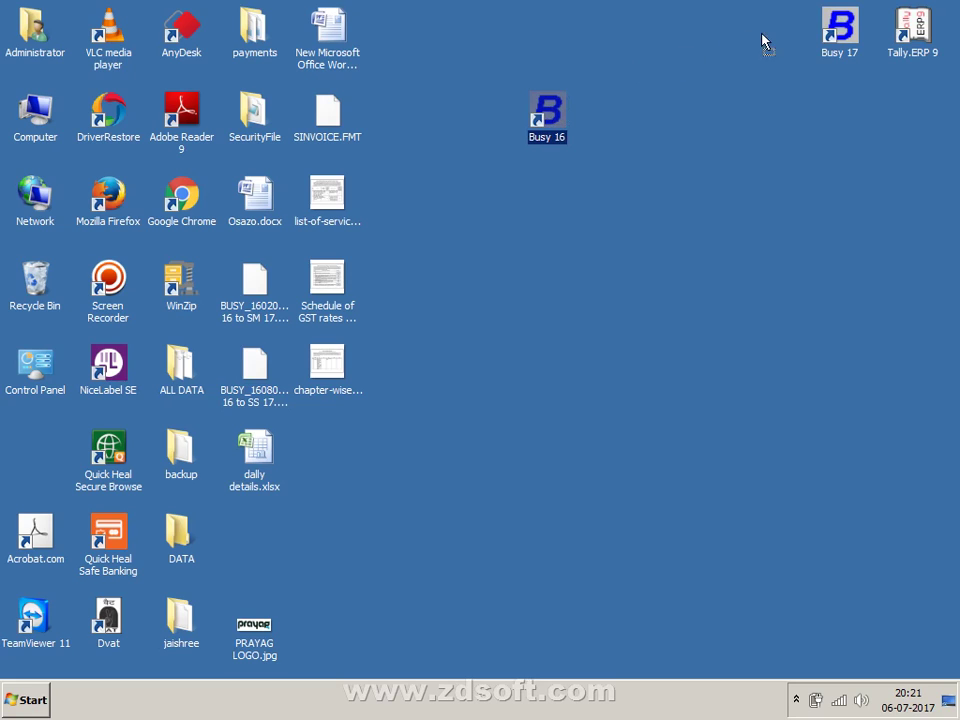
pyautogui.moveTo(778, 36); pyautogui.dragTo(780, 36)
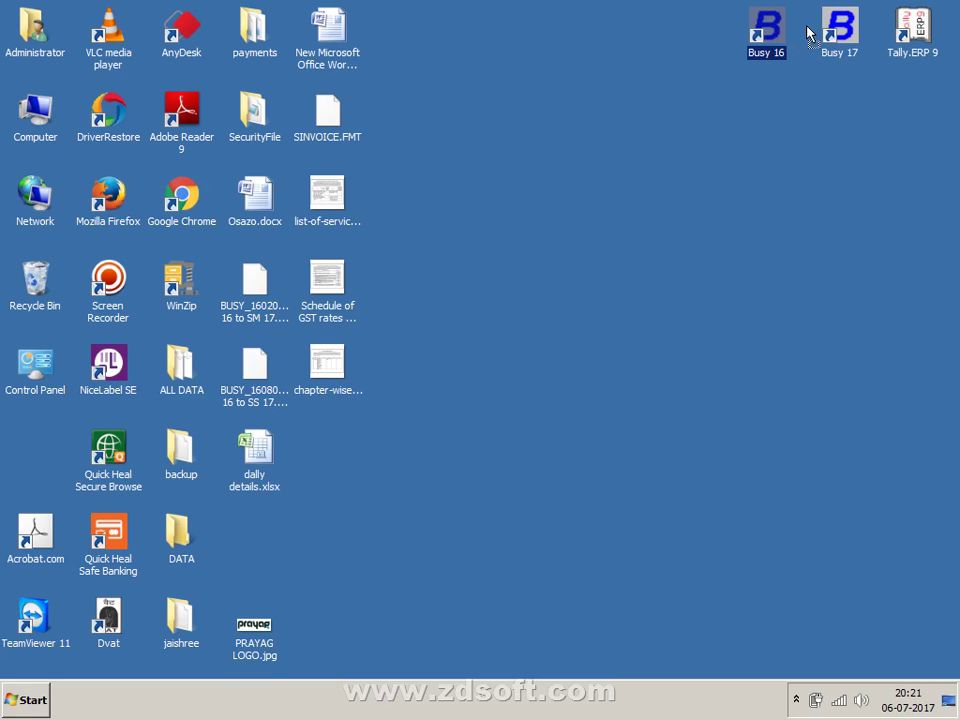
# - Refresh the desktop and select the Busy 16 and Tally.ERP 9 shortcuts
pyautogui.rightClick(471, 206)
pyautogui.click(480, 248)
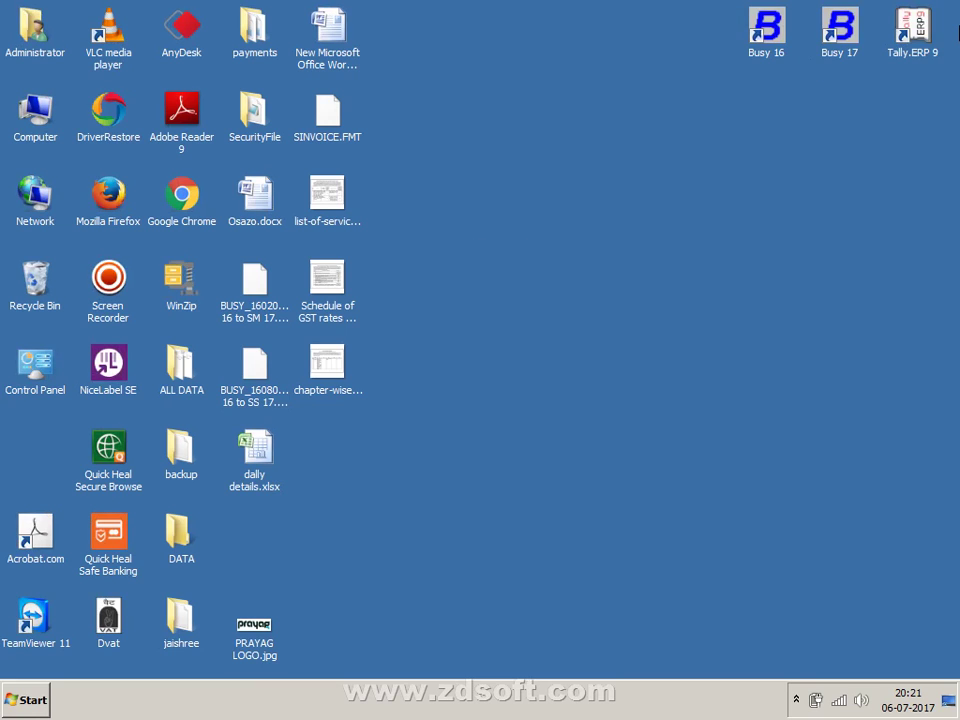
pyautogui.click(763, 60)
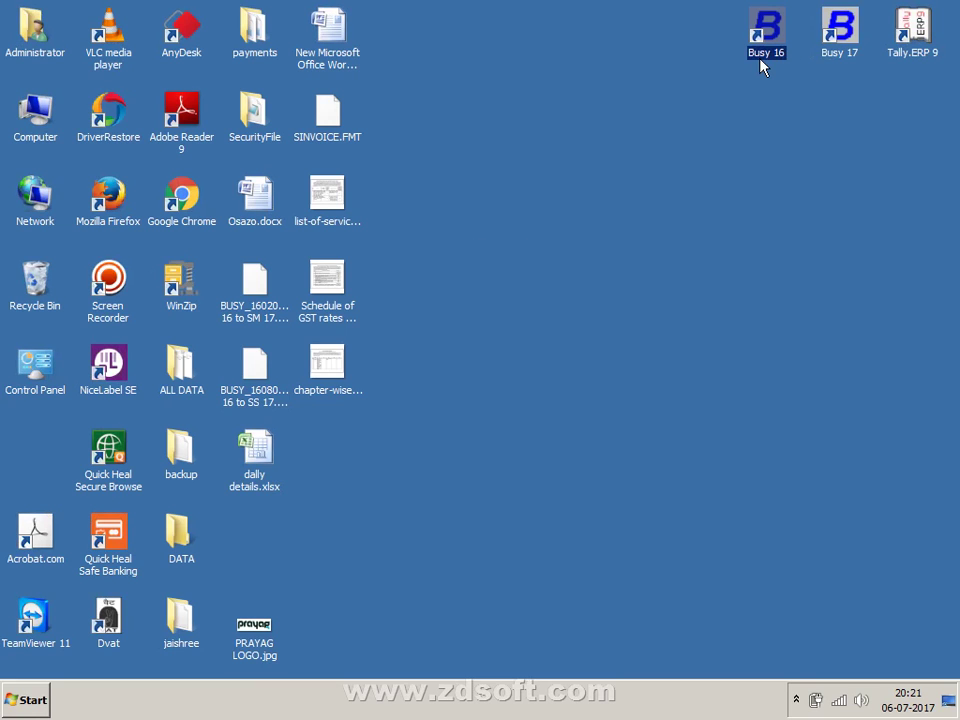
pyautogui.click(911, 40)
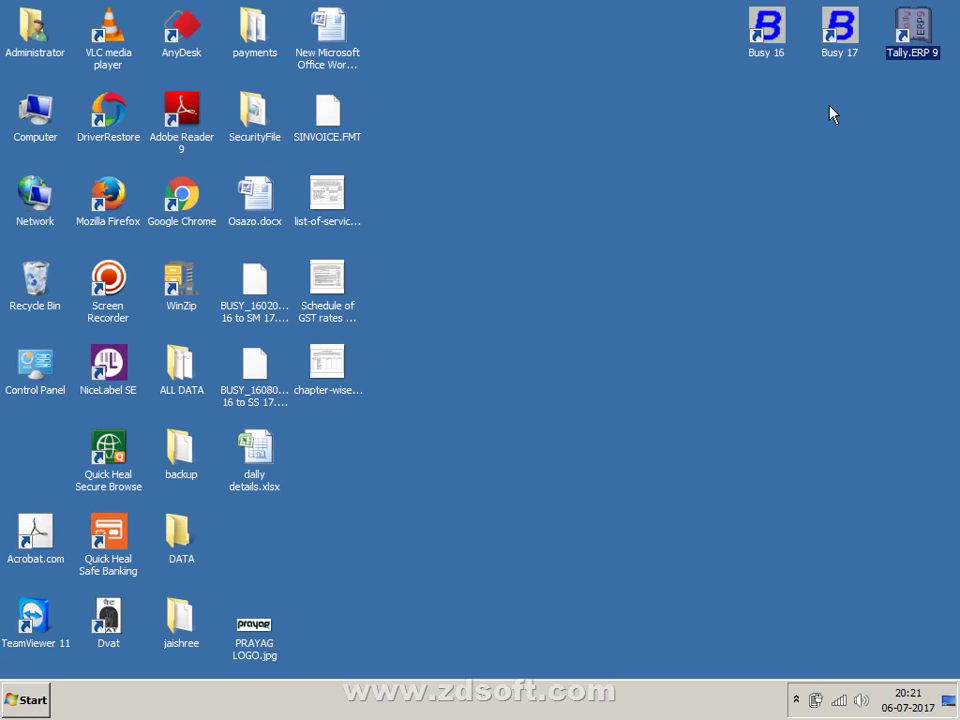
pyautogui.rightClick(766, 130)
pyautogui.click(786, 184)
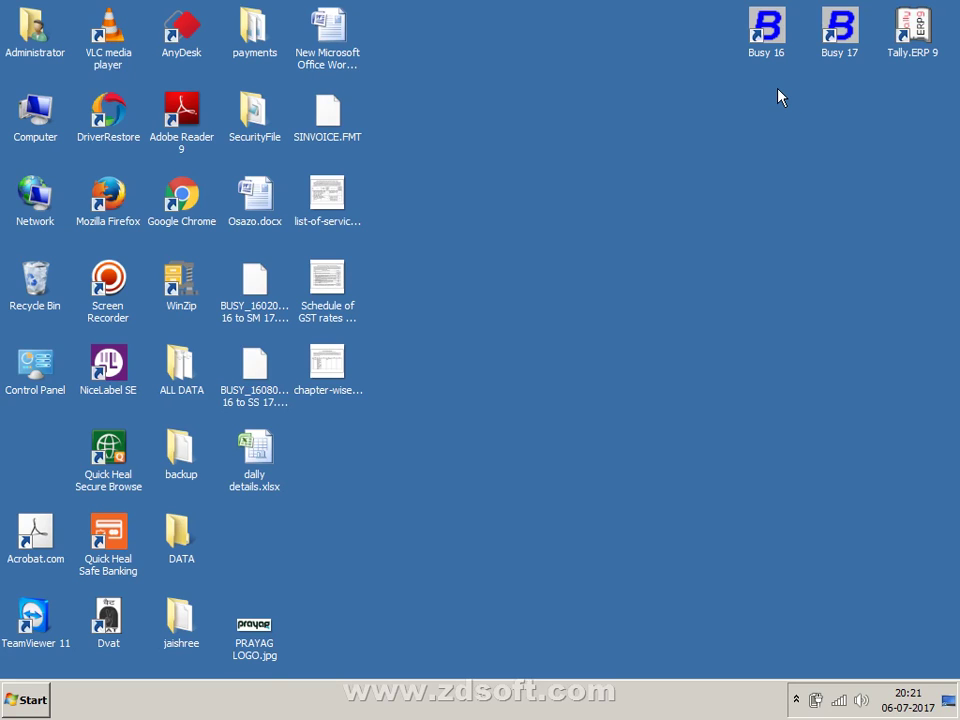
pyautogui.rightClick(577, 111)
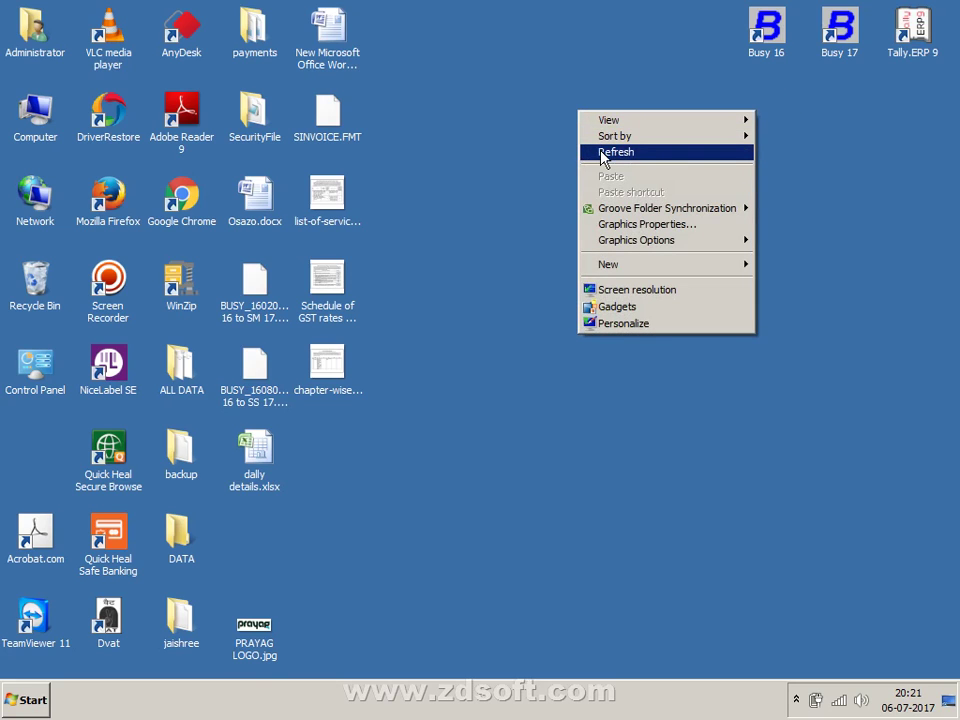
pyautogui.click(601, 154)
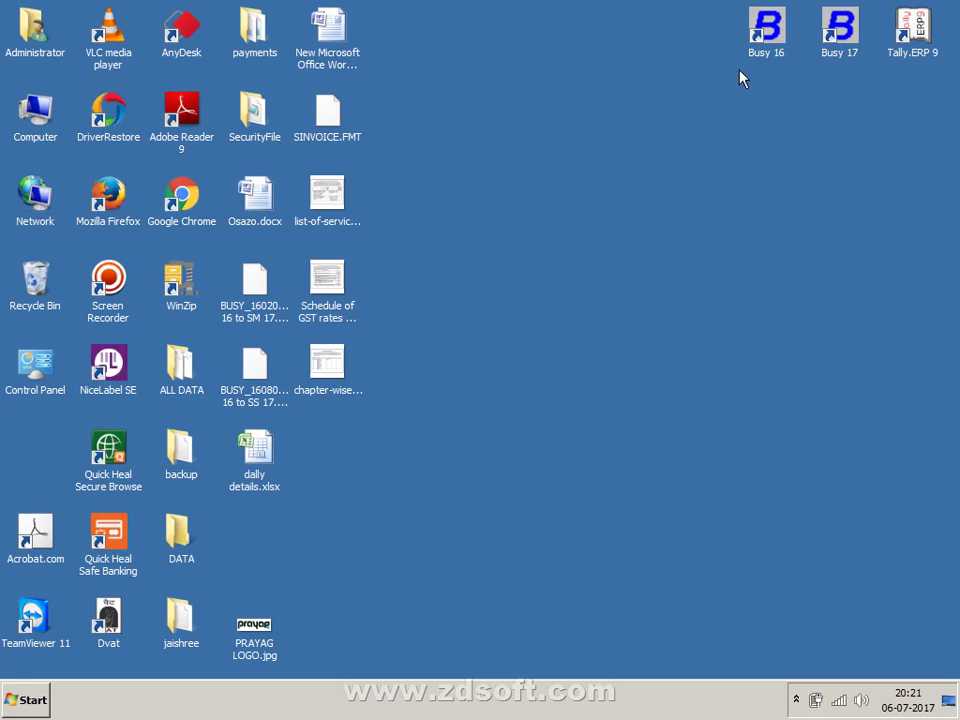
pyautogui.click(918, 30)
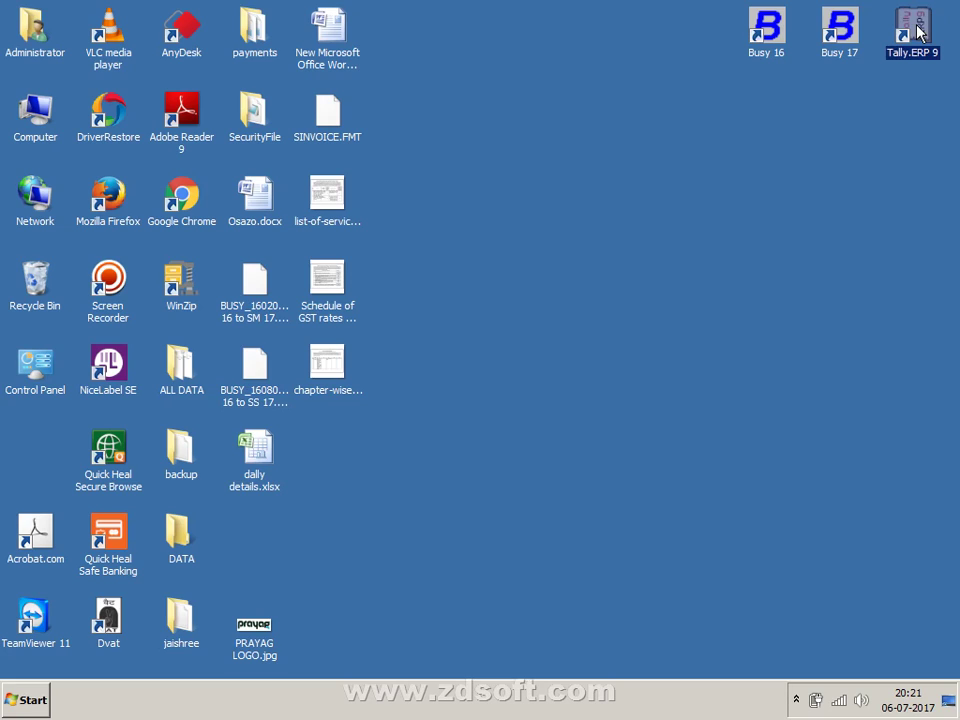
pyautogui.click(852, 52)
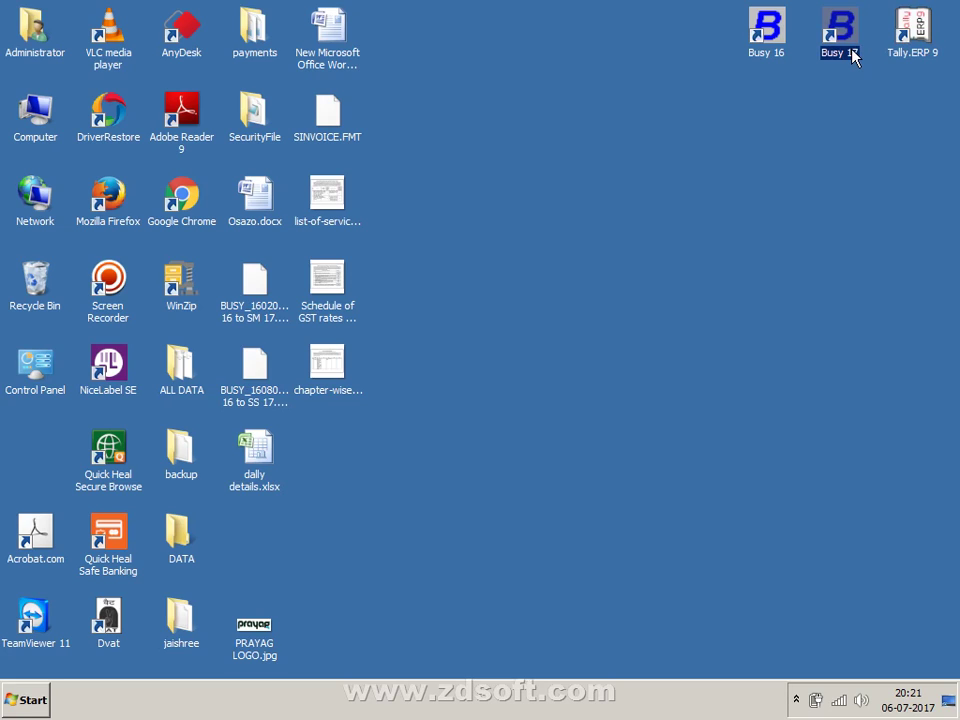
pyautogui.rightClick(842, 116)
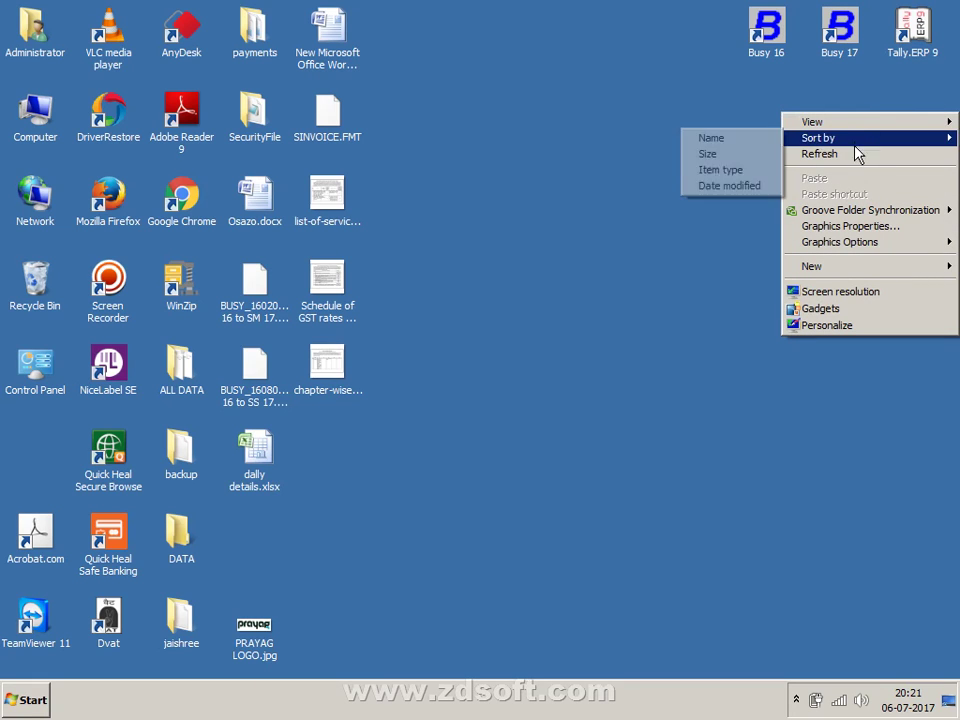
pyautogui.click(855, 153)
pyautogui.click(897, 56)
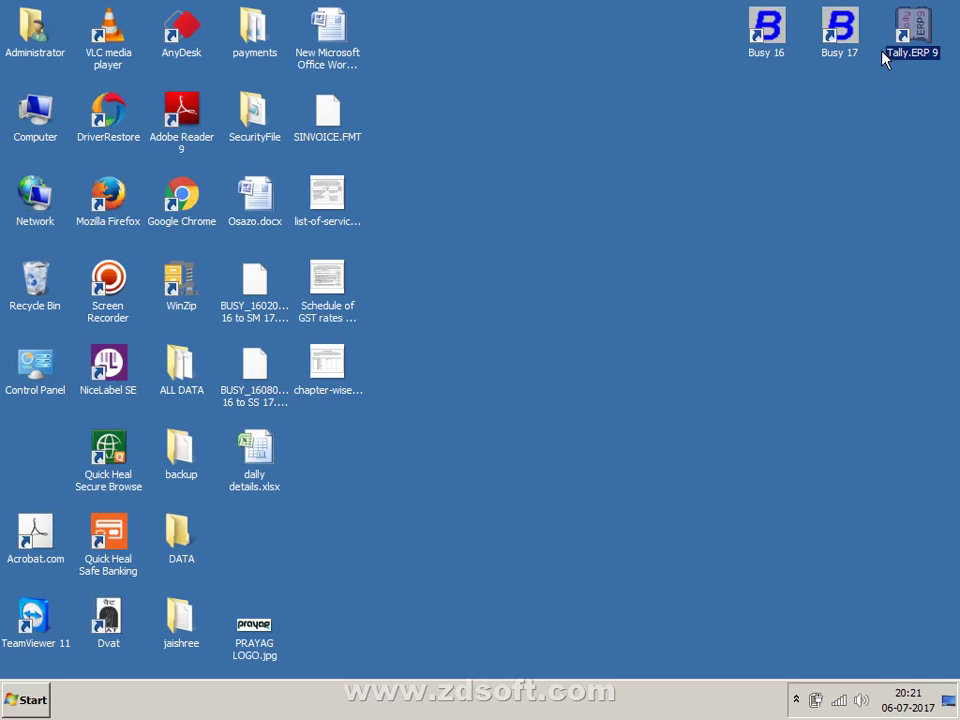
pyautogui.click(845, 56)
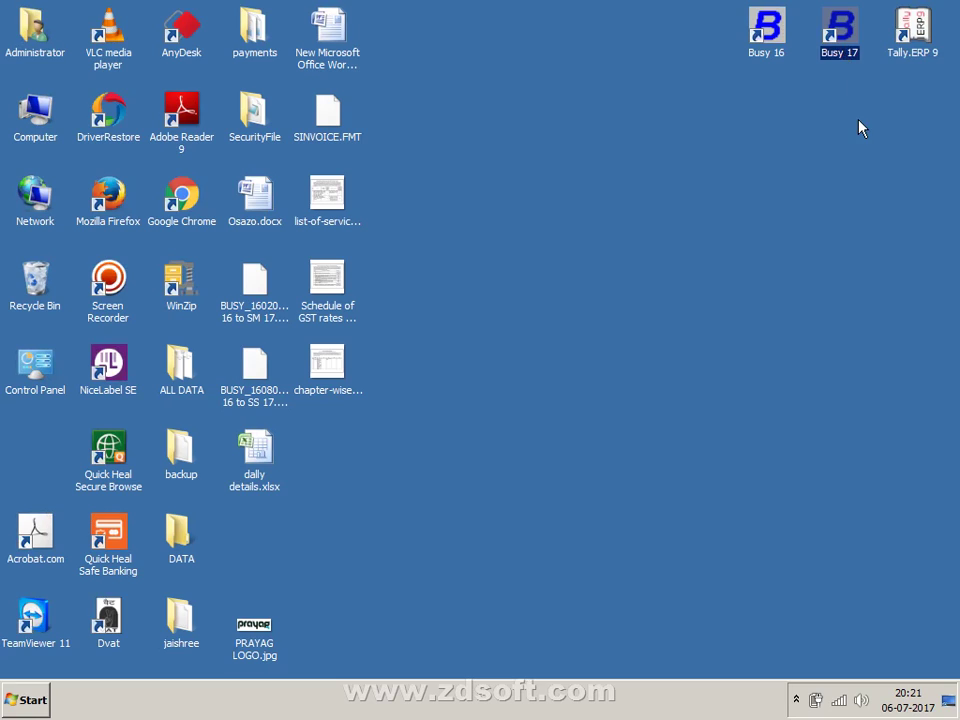
pyautogui.click(858, 127)
pyautogui.click(855, 60)
pyautogui.click(914, 55)
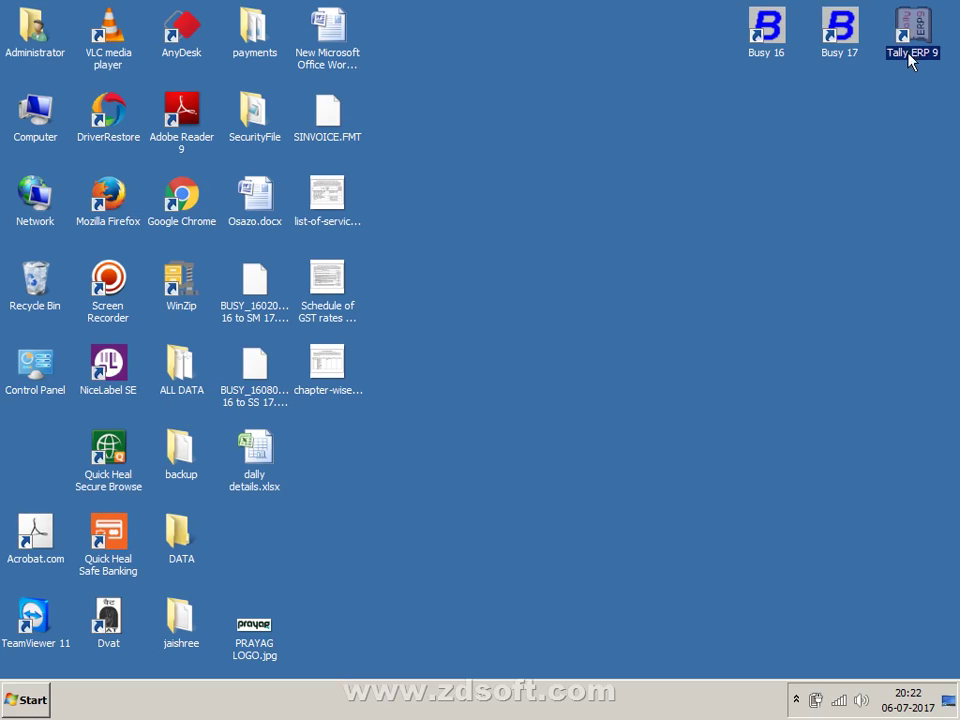
pyautogui.click(842, 57)
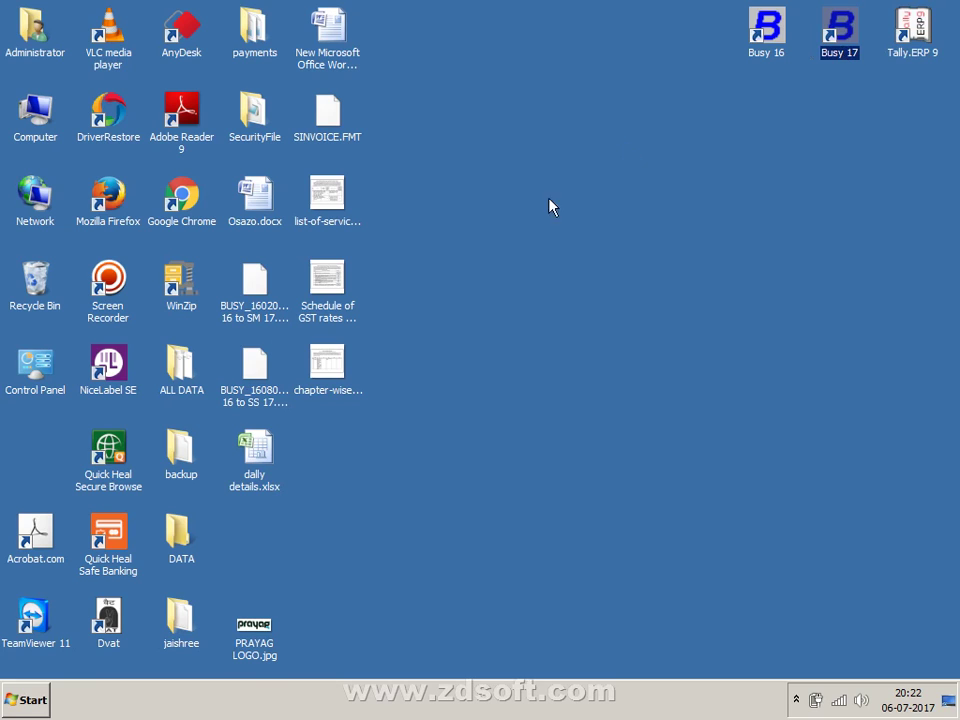
# - Open Computer and browse the Videos library, peeking into the account busy folder
pyautogui.doubleClick(30, 136)
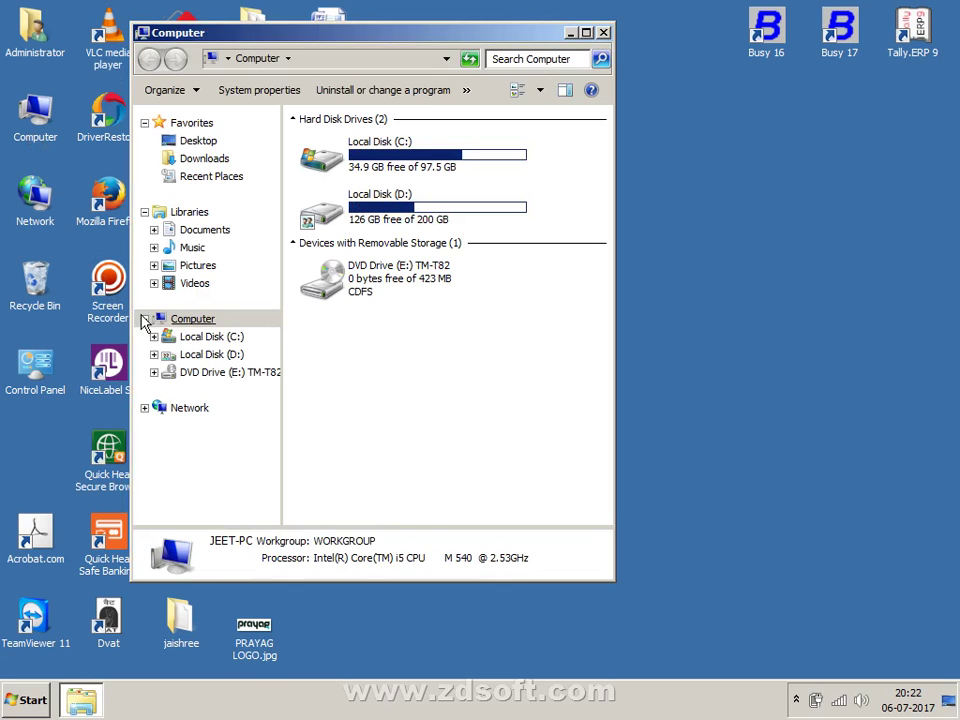
pyautogui.click(186, 286)
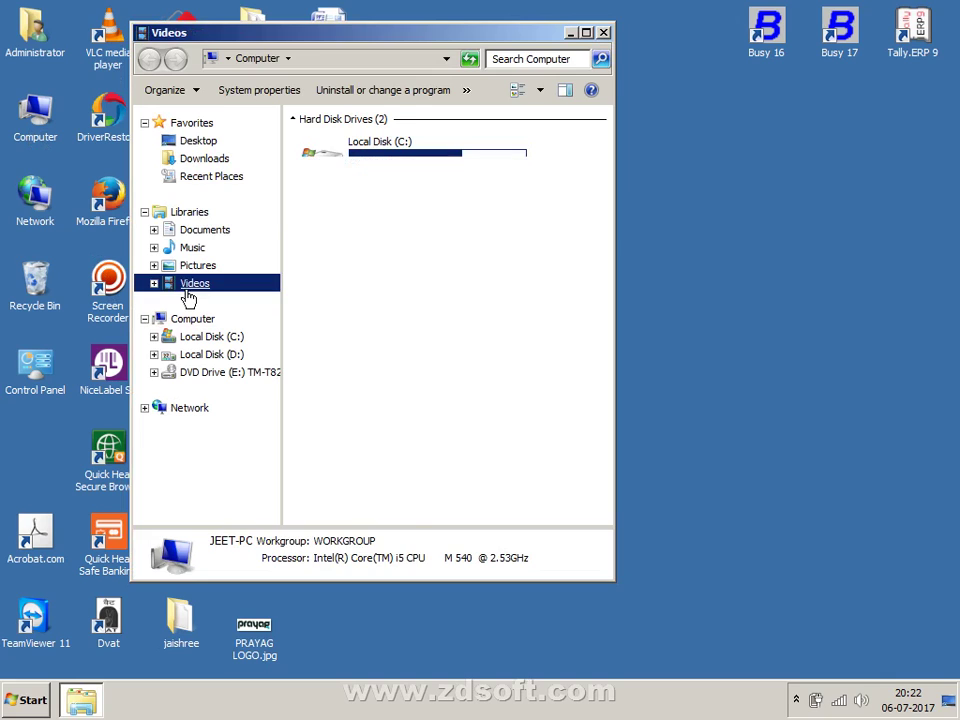
pyautogui.doubleClick(366, 226)
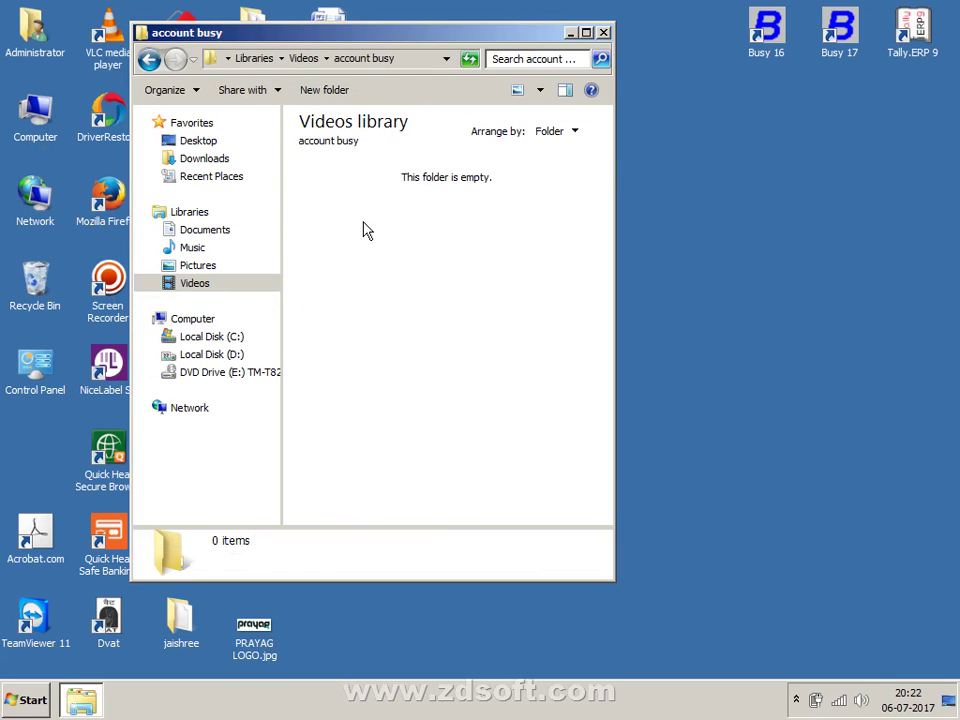
pyautogui.click(148, 60)
# - Open Accounting Note › part 1, maximize the window and open Scan_20170425_145817_005.jpg
pyautogui.click(430, 195)
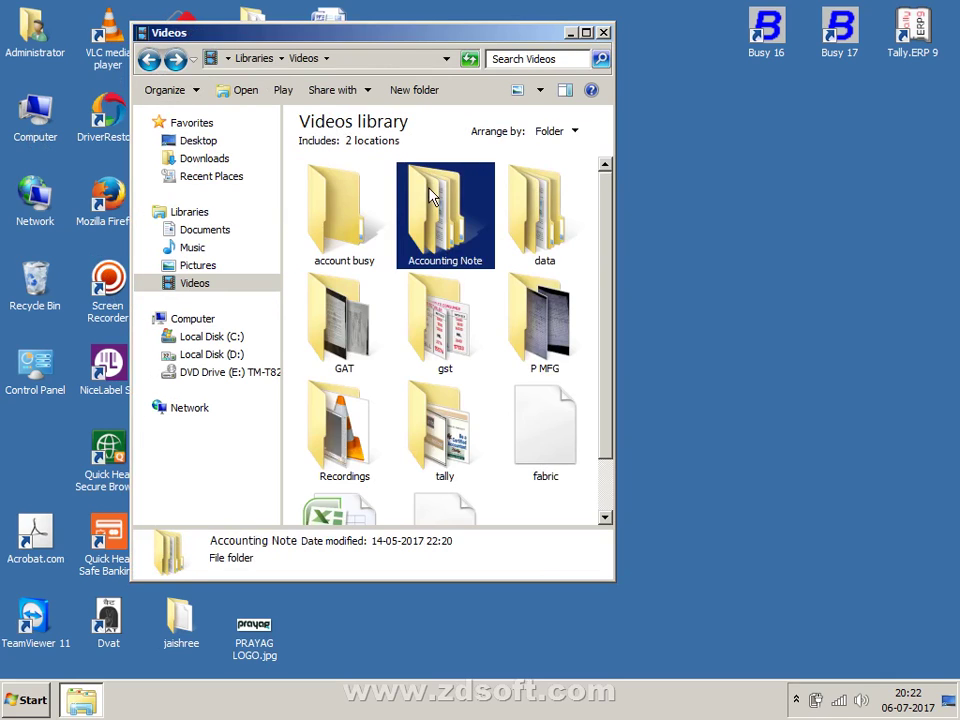
pyautogui.doubleClick(430, 195)
pyautogui.doubleClick(445, 205)
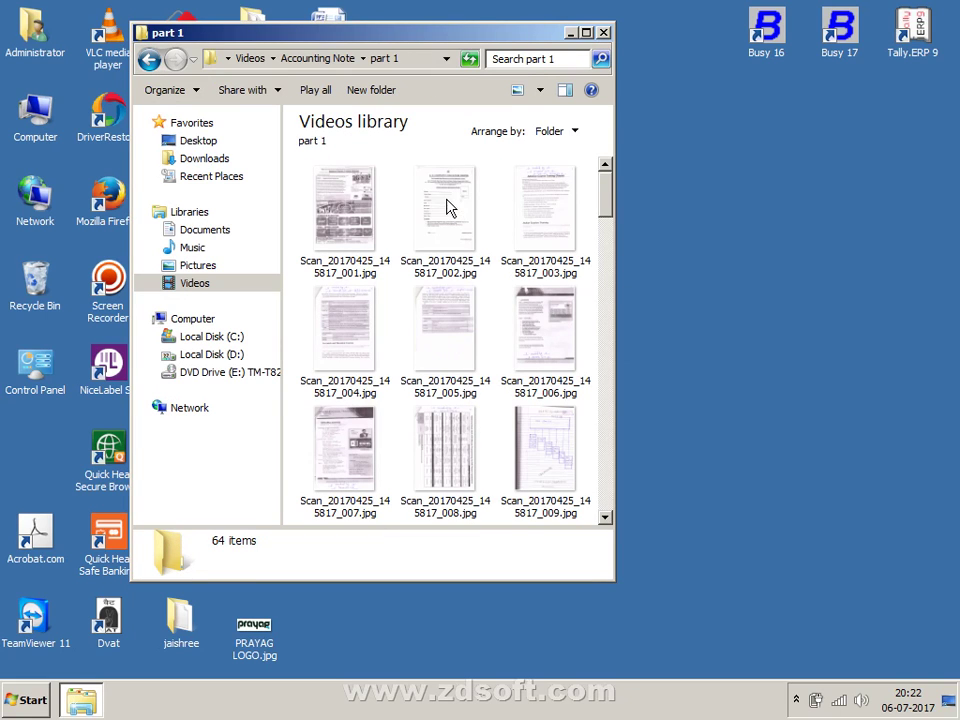
pyautogui.doubleClick(455, 38)
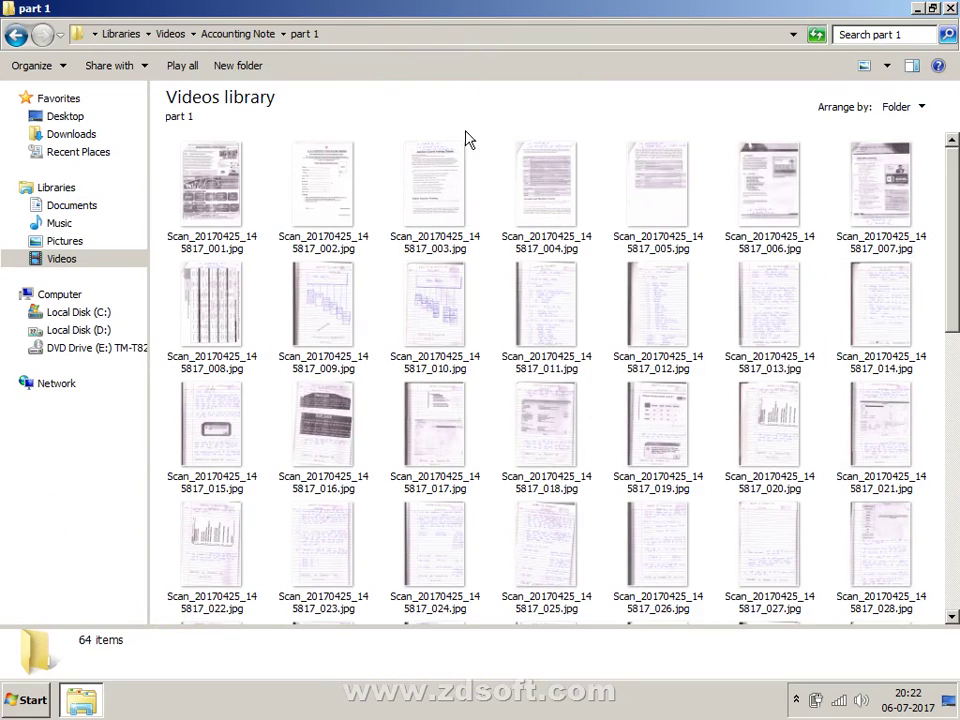
pyautogui.doubleClick(660, 190)
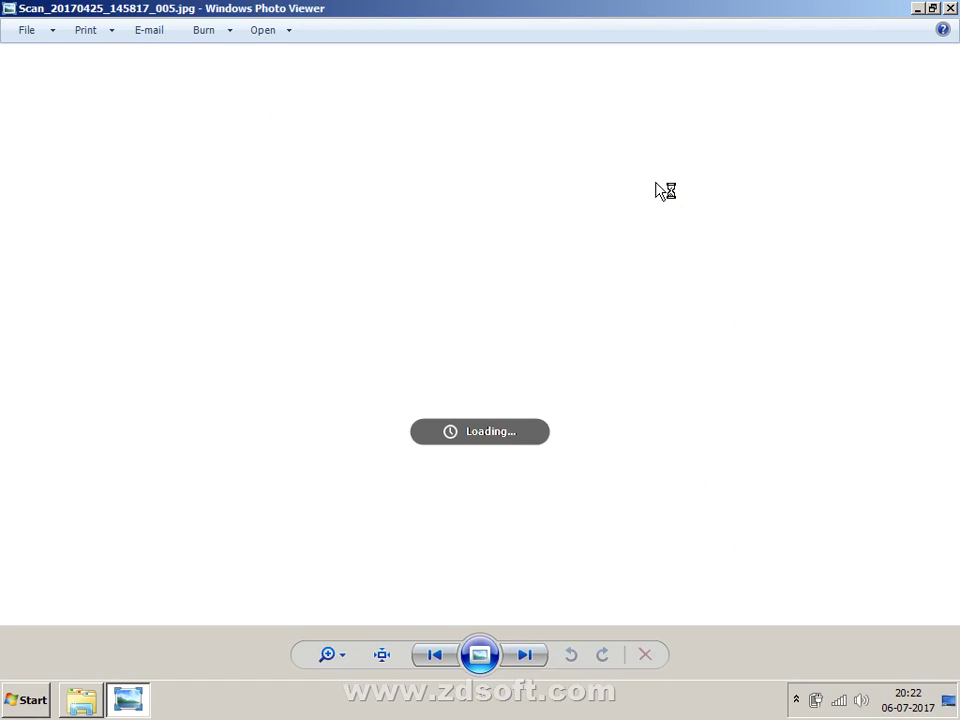
# - Page forward through four scanned pages in Windows Photo Viewer
pyautogui.press('Right')
pyautogui.press('Right')
pyautogui.press('Right')
pyautogui.press('Right')
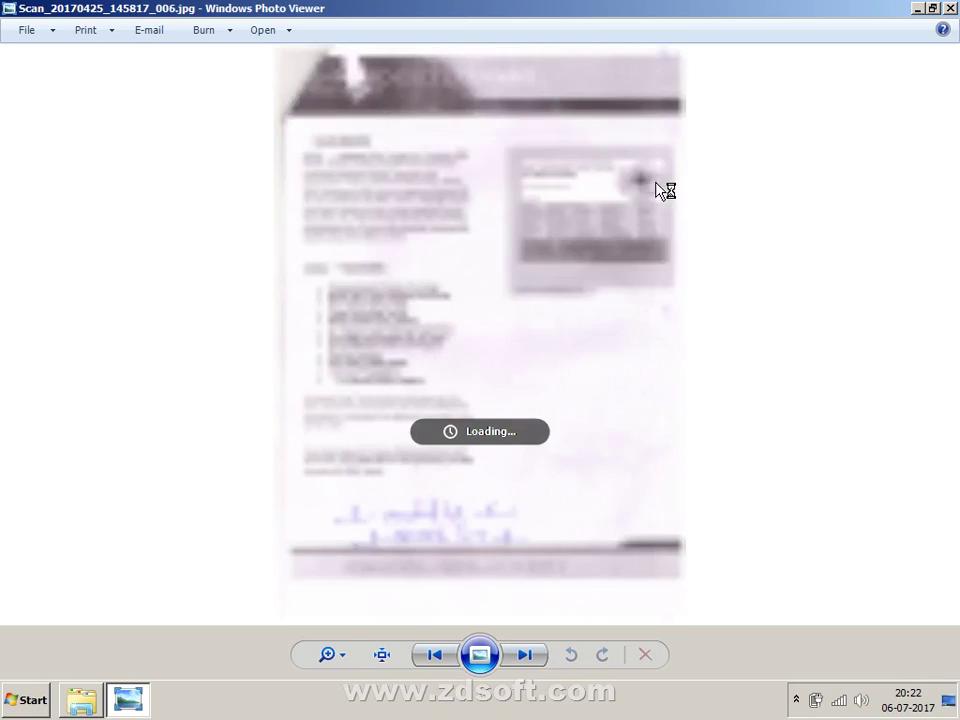
pyautogui.press('Right')
pyautogui.press('Right')
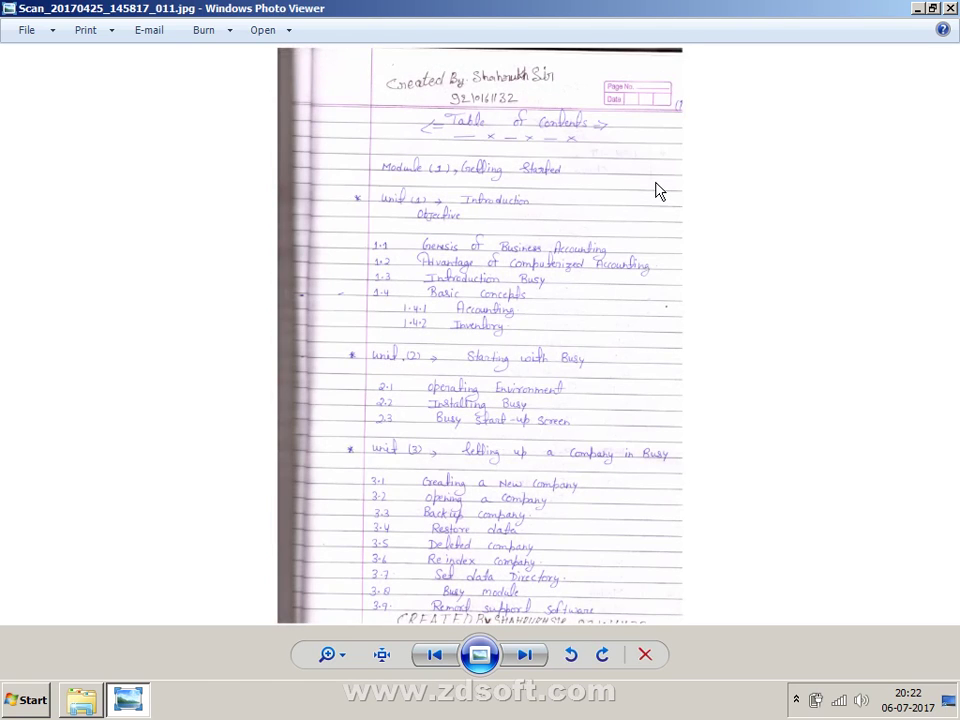
pyautogui.press('Right')
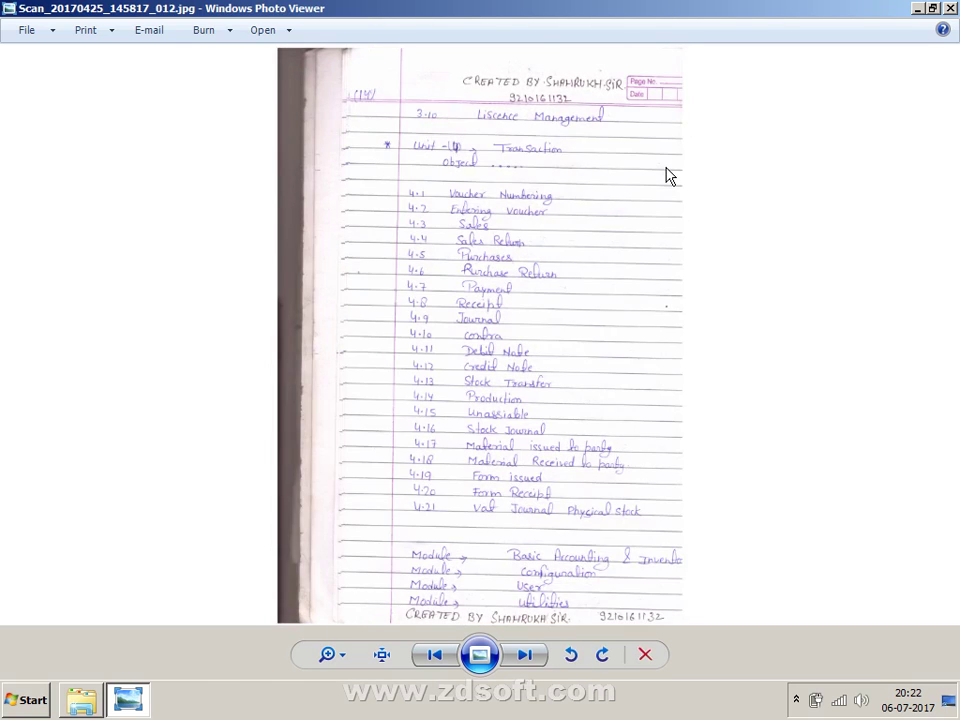
pyautogui.press('Right')
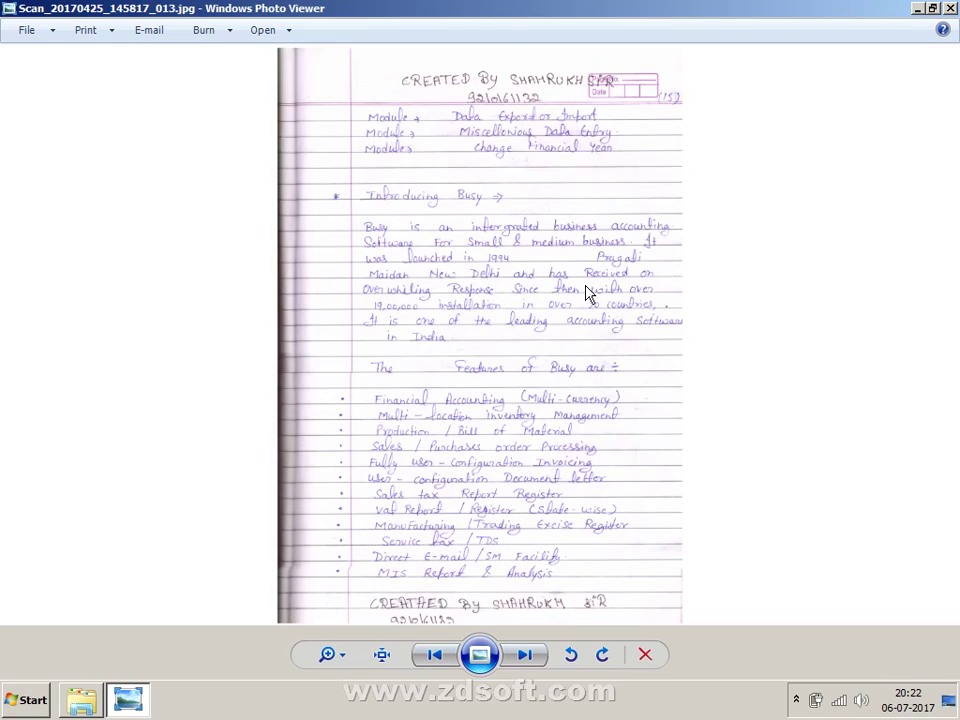
# - Zoom into the scanned notes page, pan to its top, then minimize Photo Viewer
pyautogui.scroll(1, 587, 257)
pyautogui.scroll(2, 587, 257)
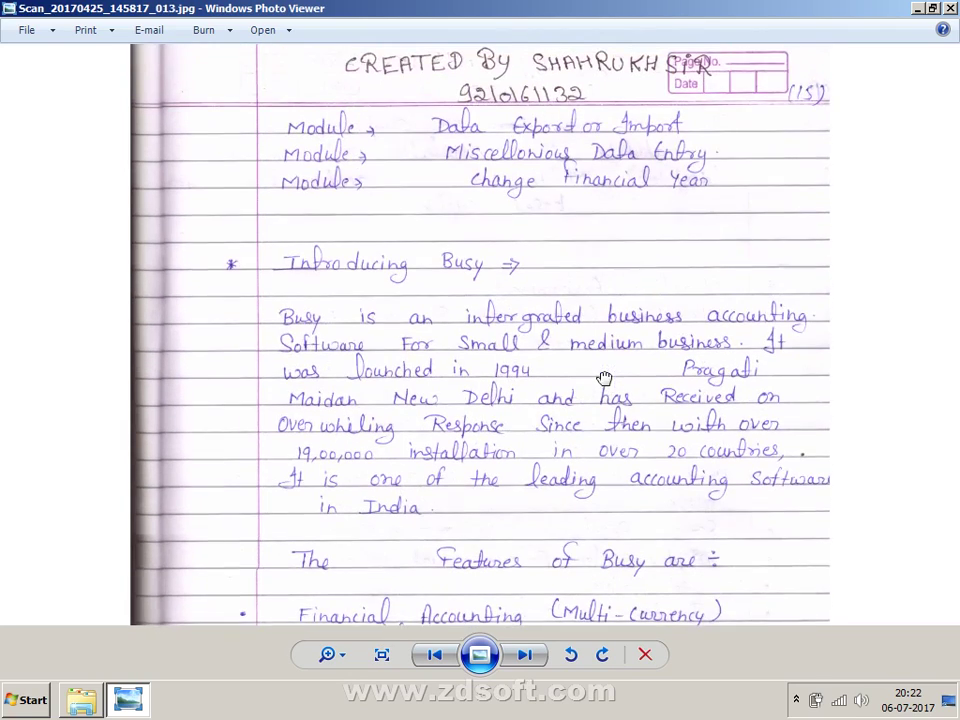
pyautogui.moveTo(400, 345); pyautogui.dragTo(398, 385)
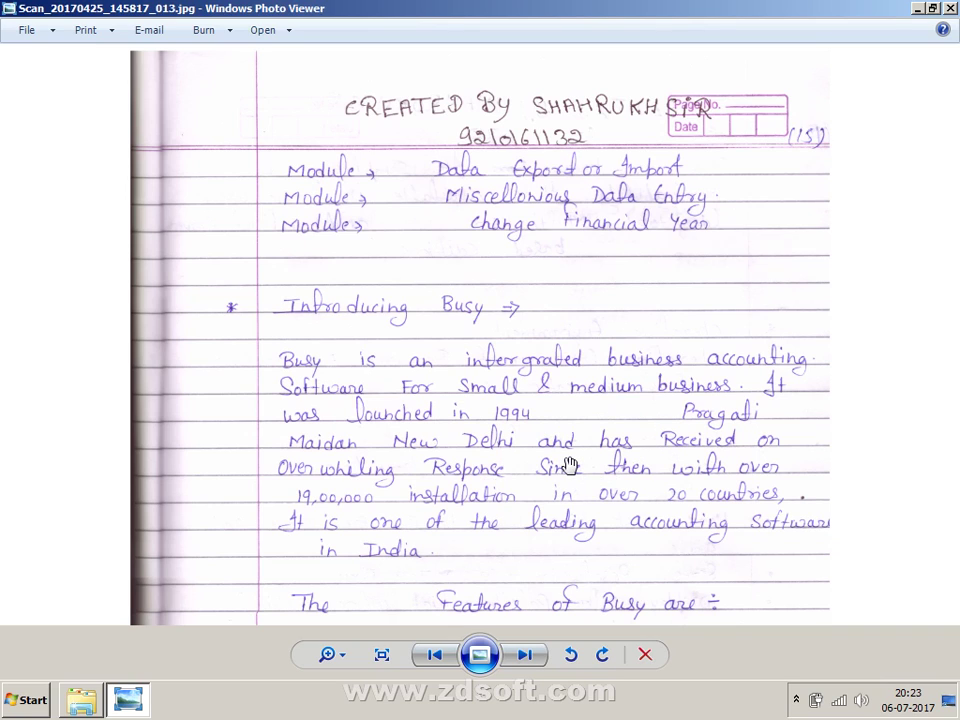
pyautogui.scroll(-2, 568, 465)
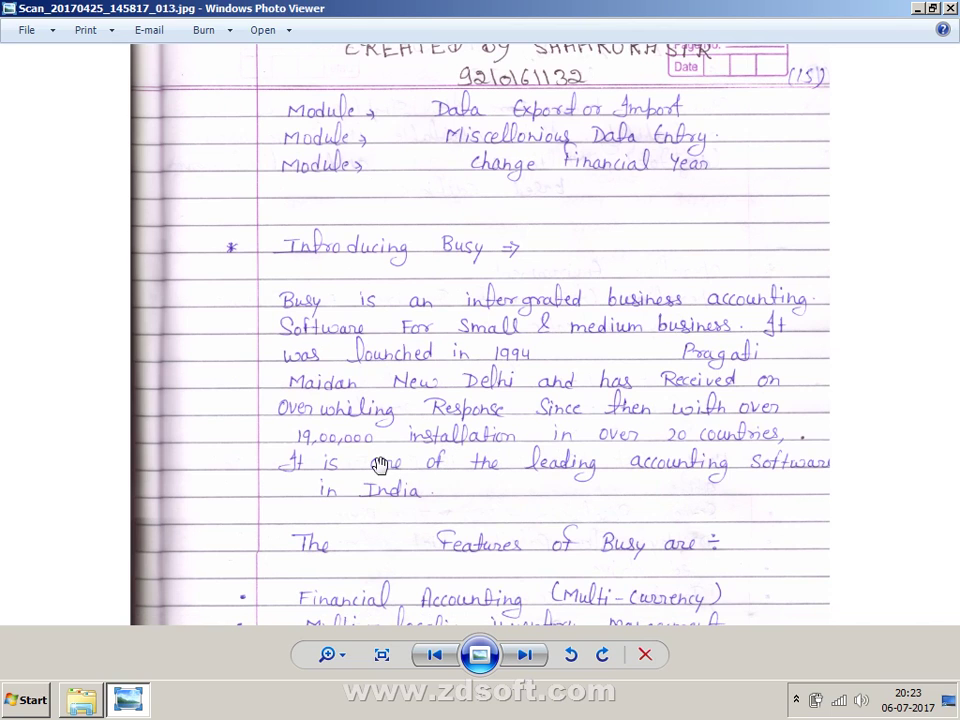
pyautogui.click(918, 9)
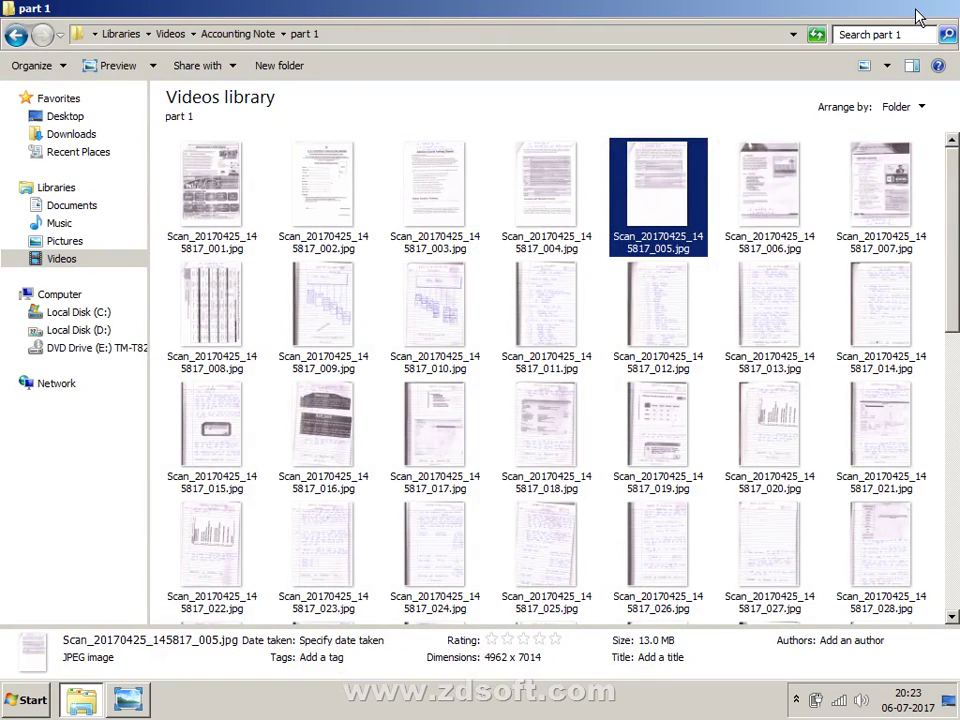
# - Minimize the part 1 folder window, refresh the desktop and select the Mozilla Firefox shortcut
pyautogui.click(918, 10)
pyautogui.click(536, 171)
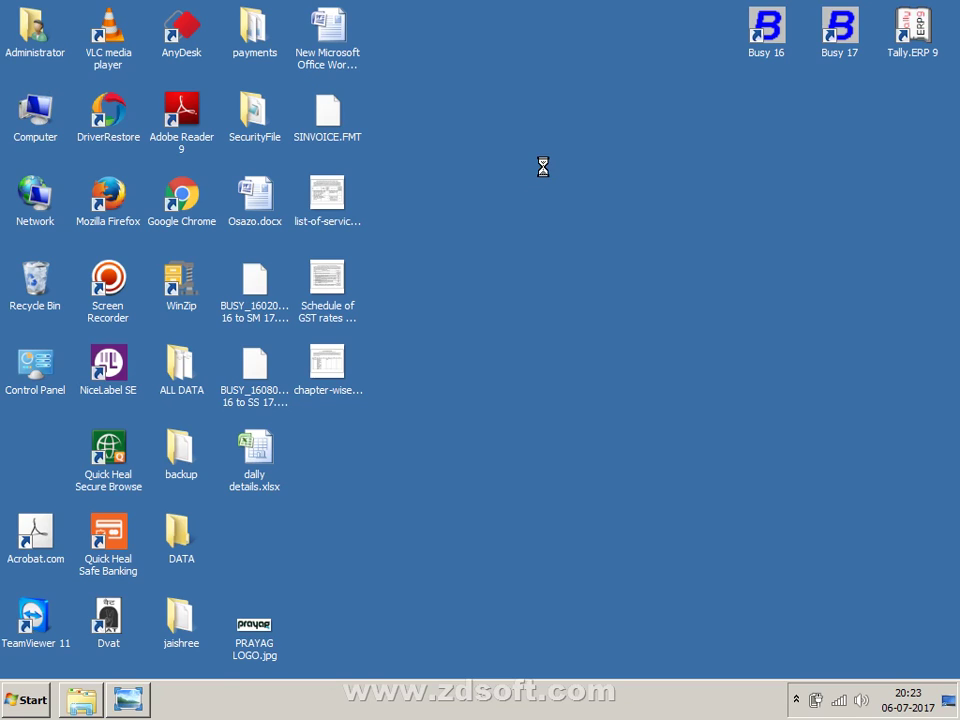
pyautogui.rightClick(543, 168)
pyautogui.moveTo(545, 172)
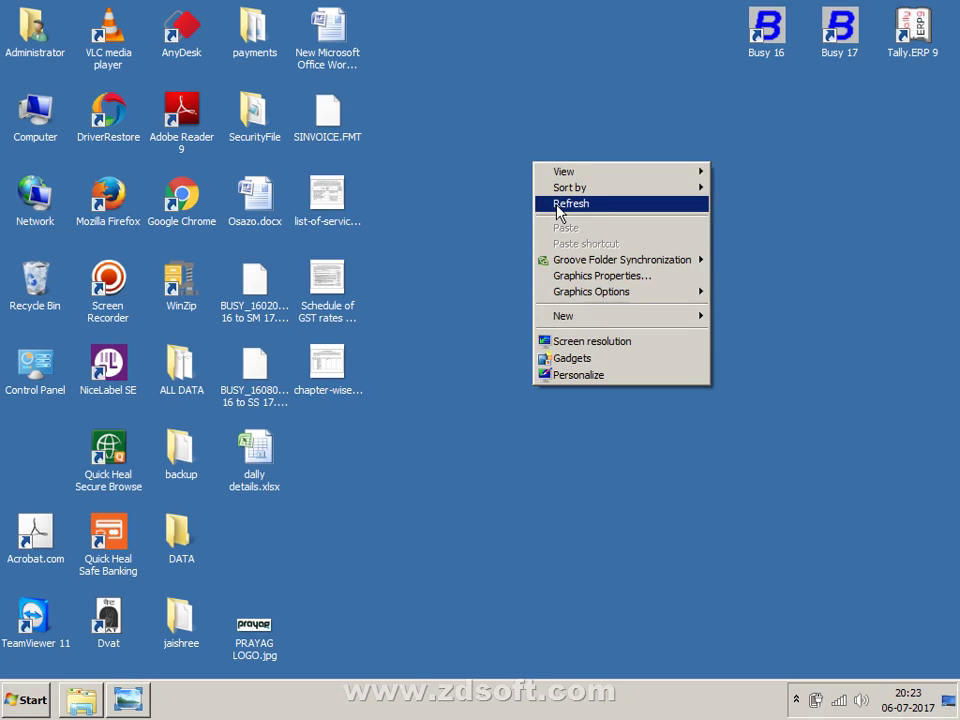
pyautogui.click(557, 205)
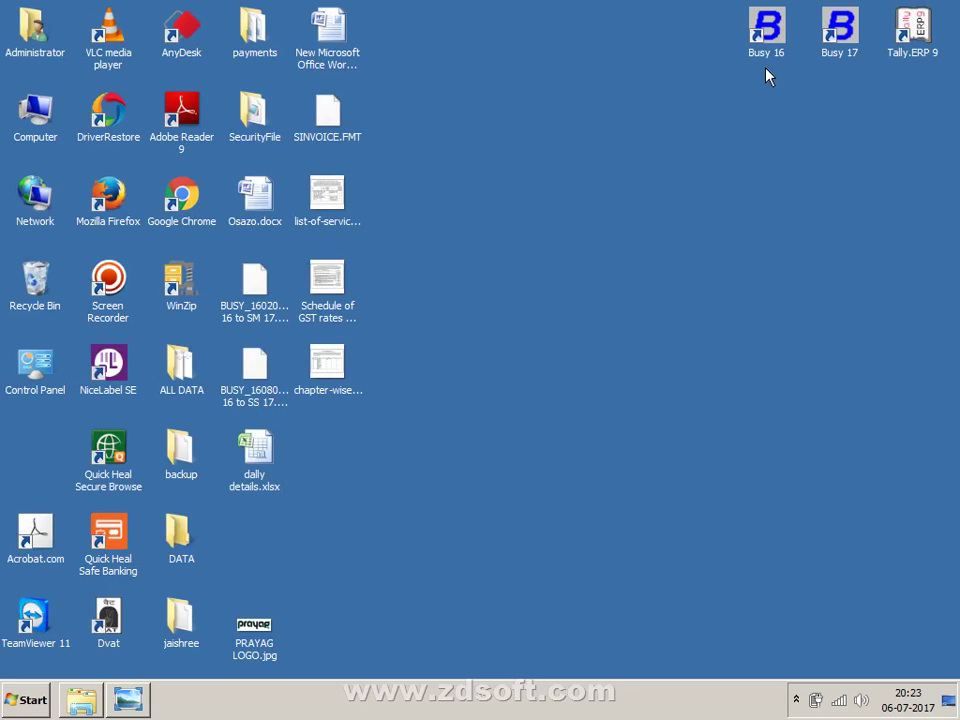
pyautogui.click(131, 211)
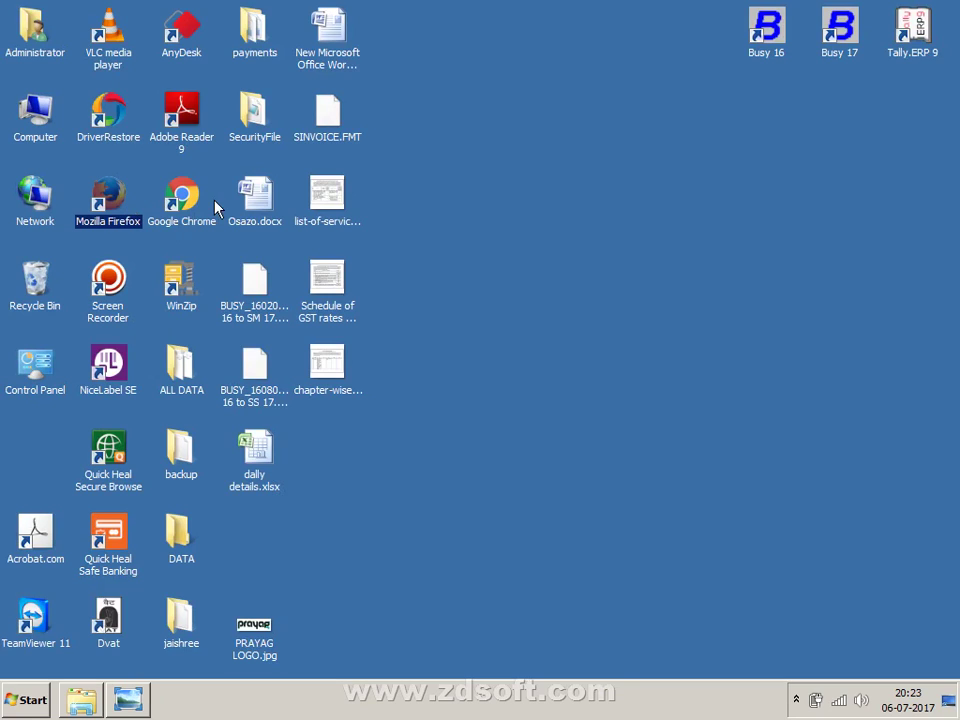
# - Deselect the Firefox shortcut by clicking empty desktop space
pyautogui.click(533, 312)
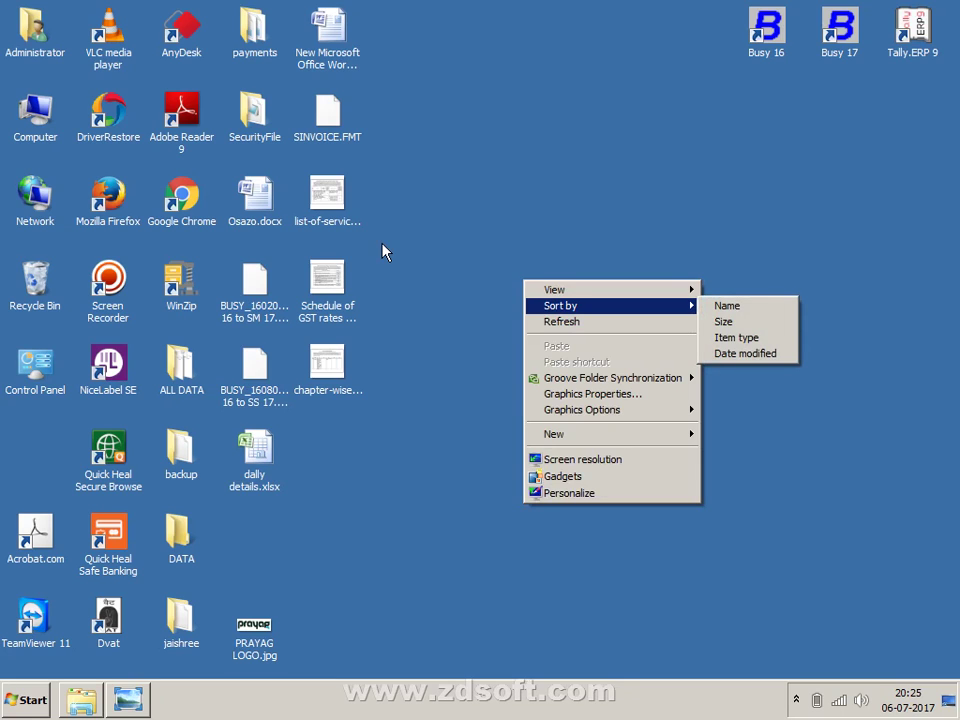
# - Refresh the desktop and launch Mozilla Firefox from its desktop shortcut
pyautogui.click(552, 321)
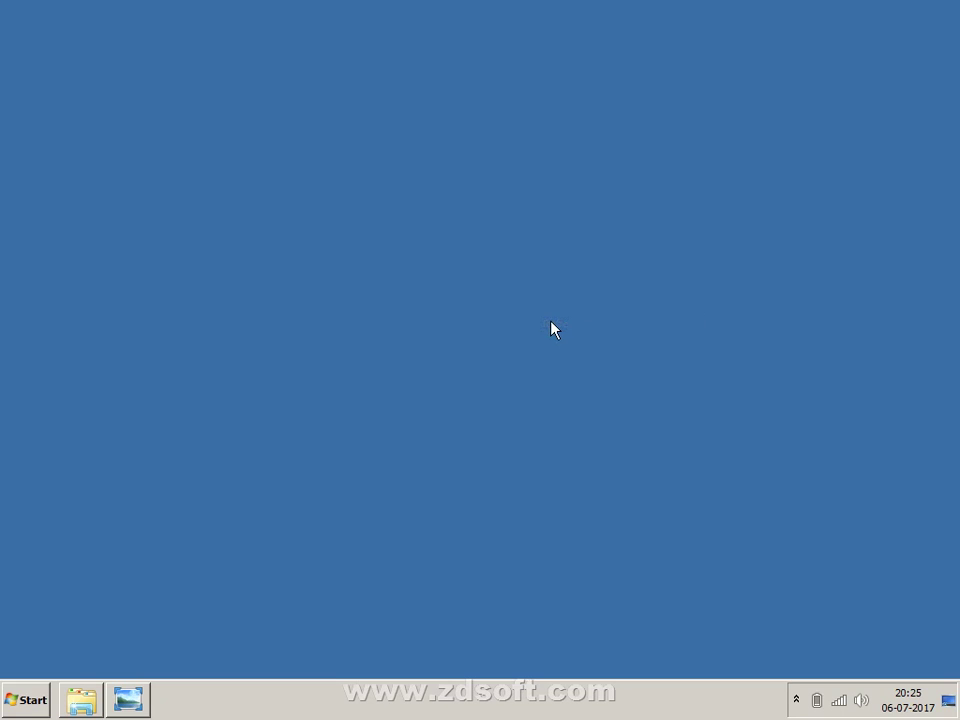
pyautogui.click(117, 203)
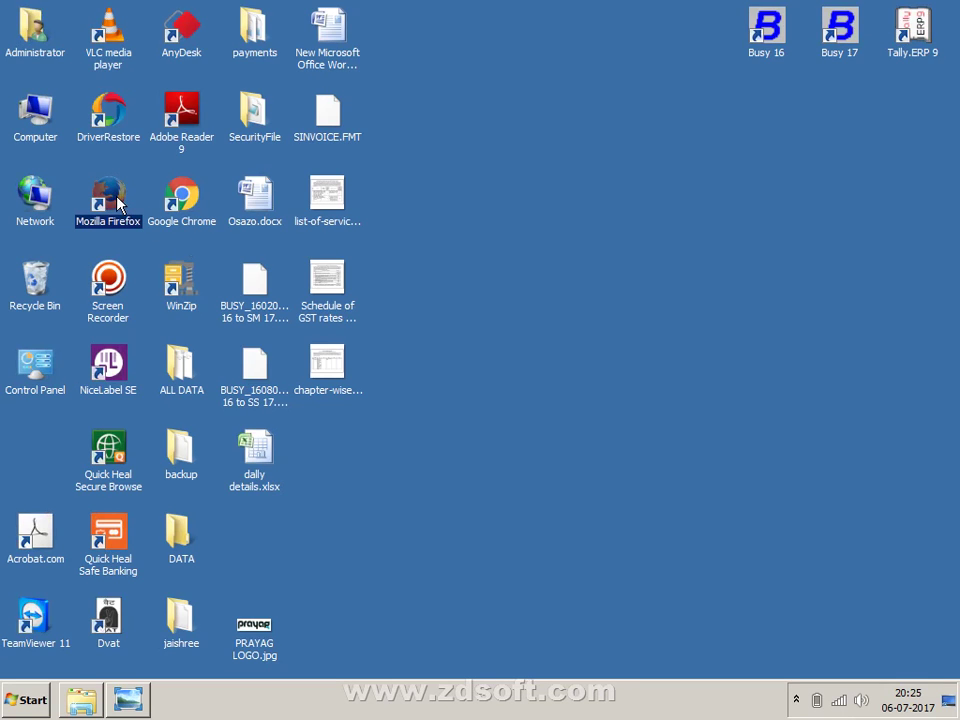
pyautogui.doubleClick(117, 203)
pyautogui.rightClick(117, 197)
pyautogui.click(141, 210)
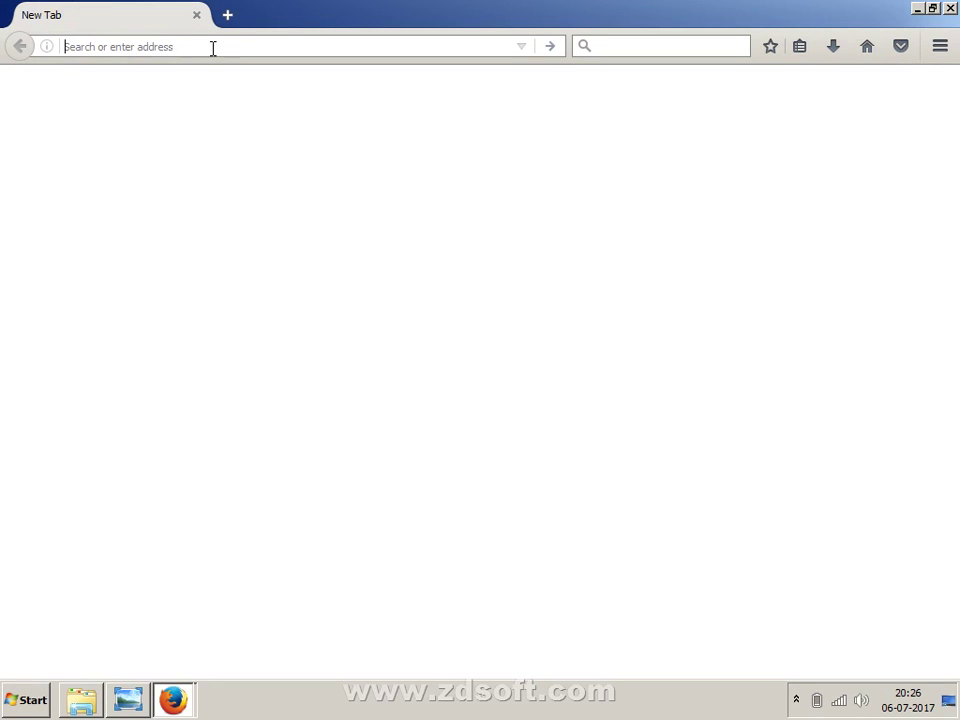
pyautogui.write('www')
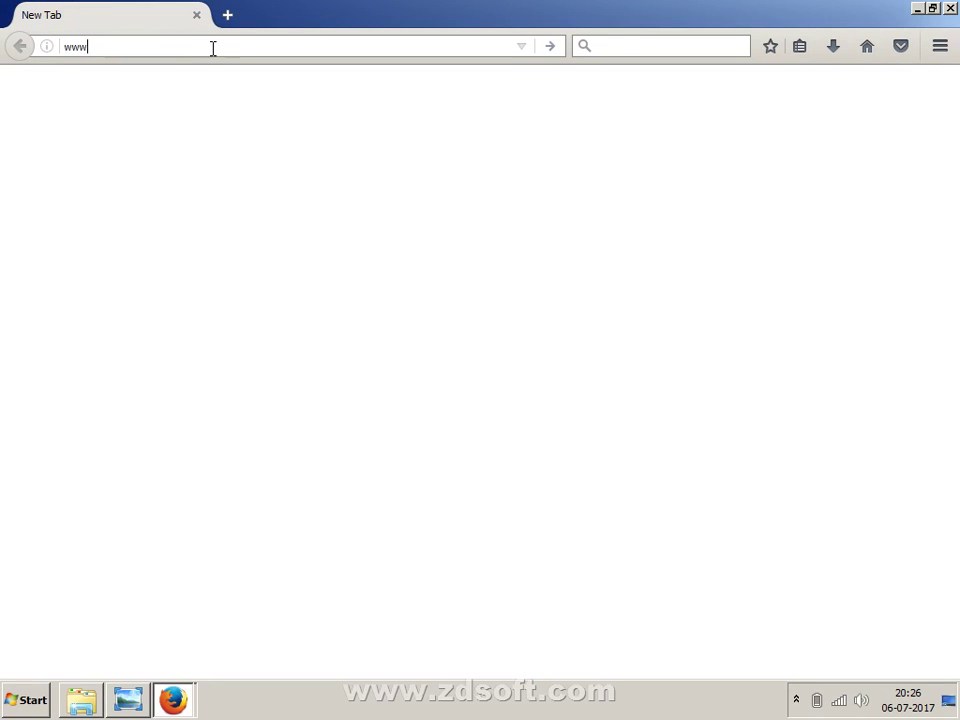
pyautogui.write('.busy.')
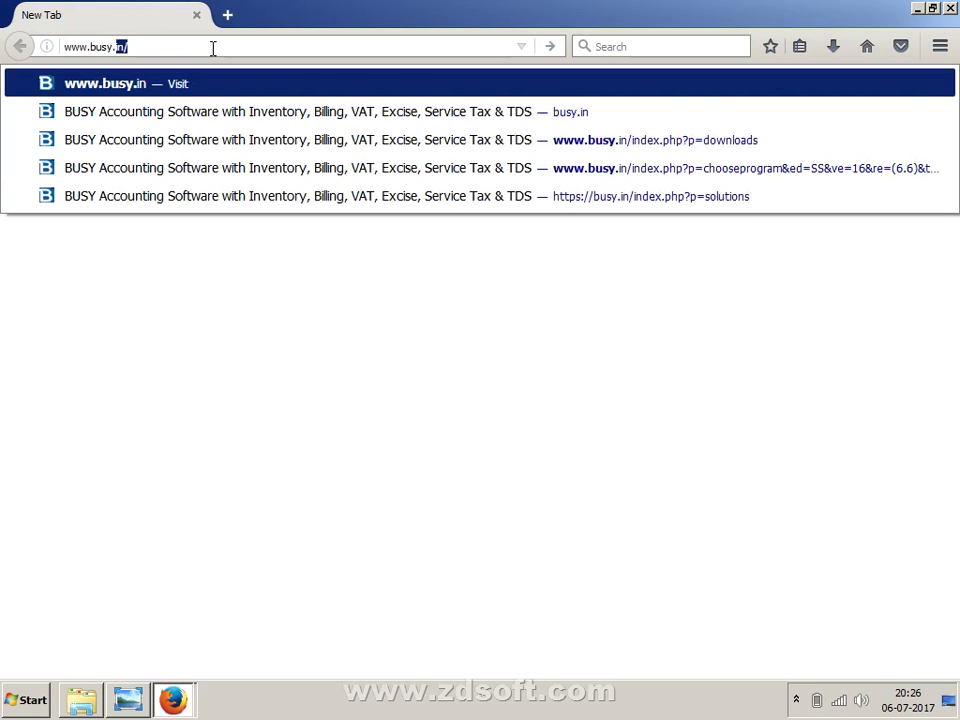
pyautogui.press('BackSpace')
pyautogui.press('BackSpace')
pyautogui.write('w')
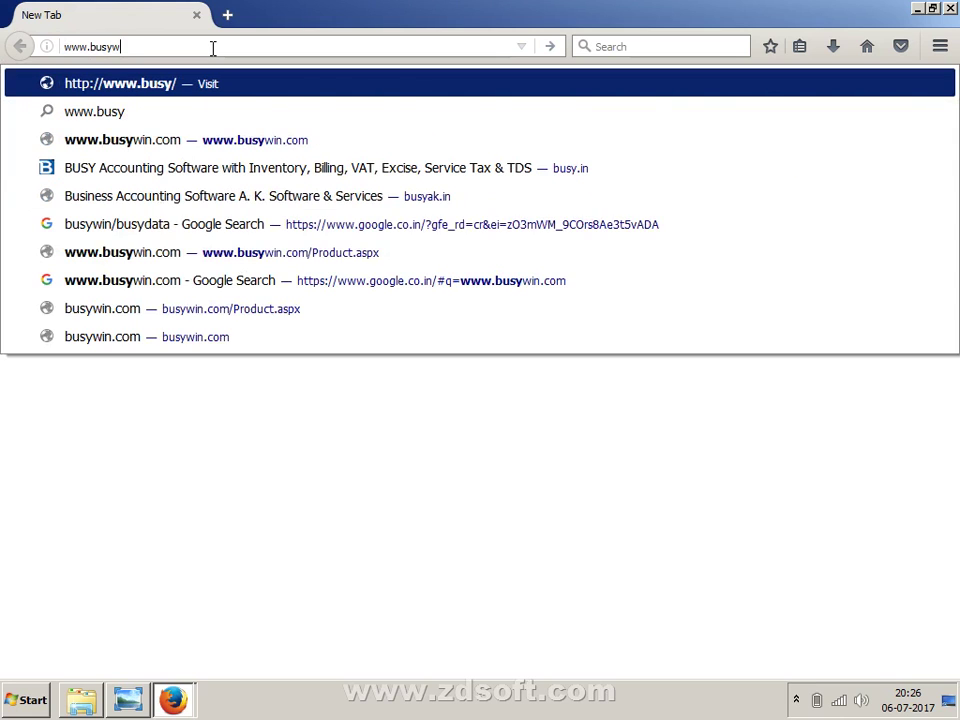
pyautogui.write('in.co')
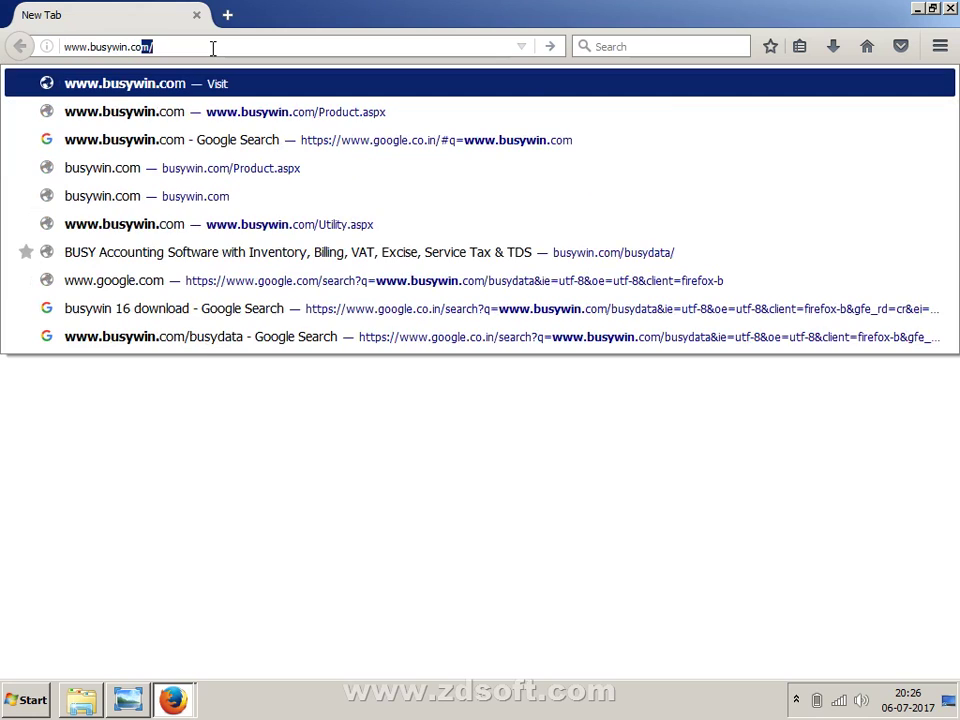
pyautogui.write('m')
pyautogui.press('Return')
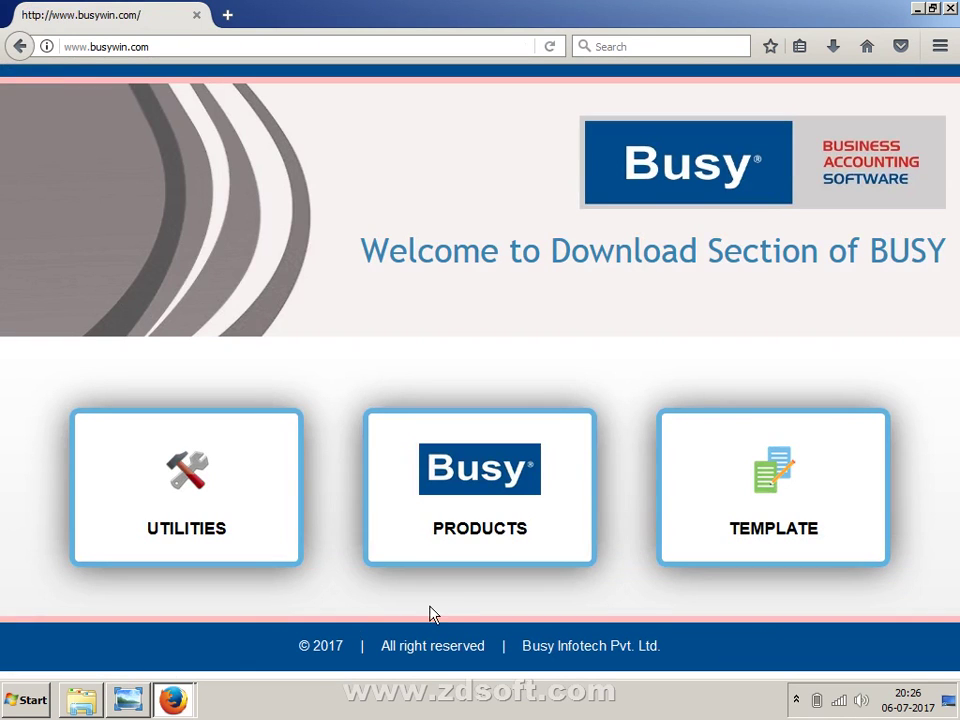
# - Open the PRODUCTS download list on busywin.com and scroll down through the table
pyautogui.click(458, 556)
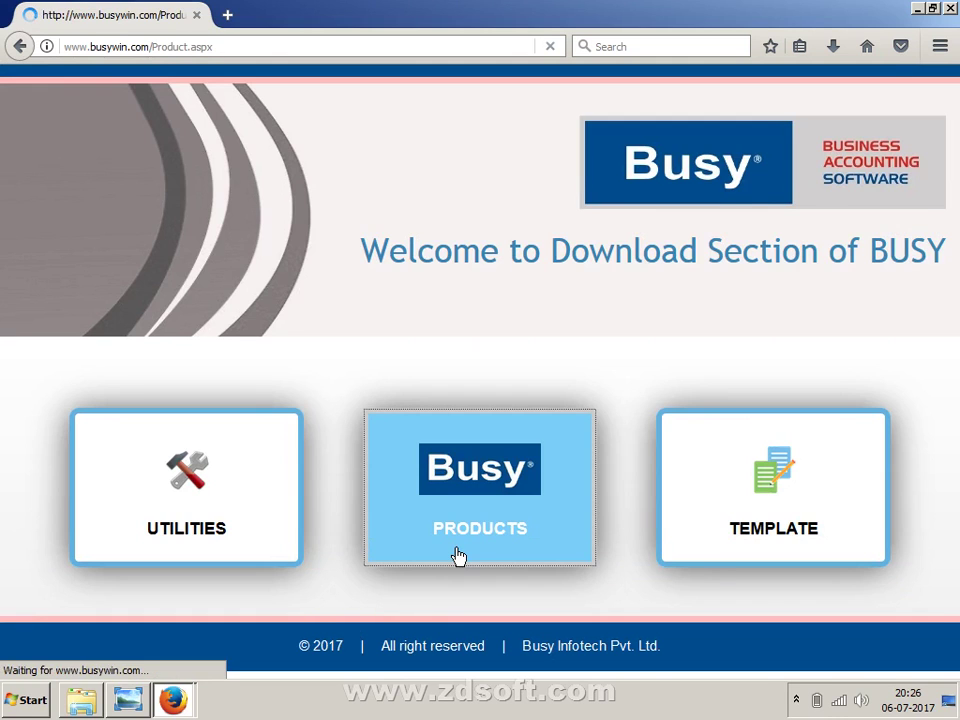
pyautogui.scroll(-1, 462, 508)
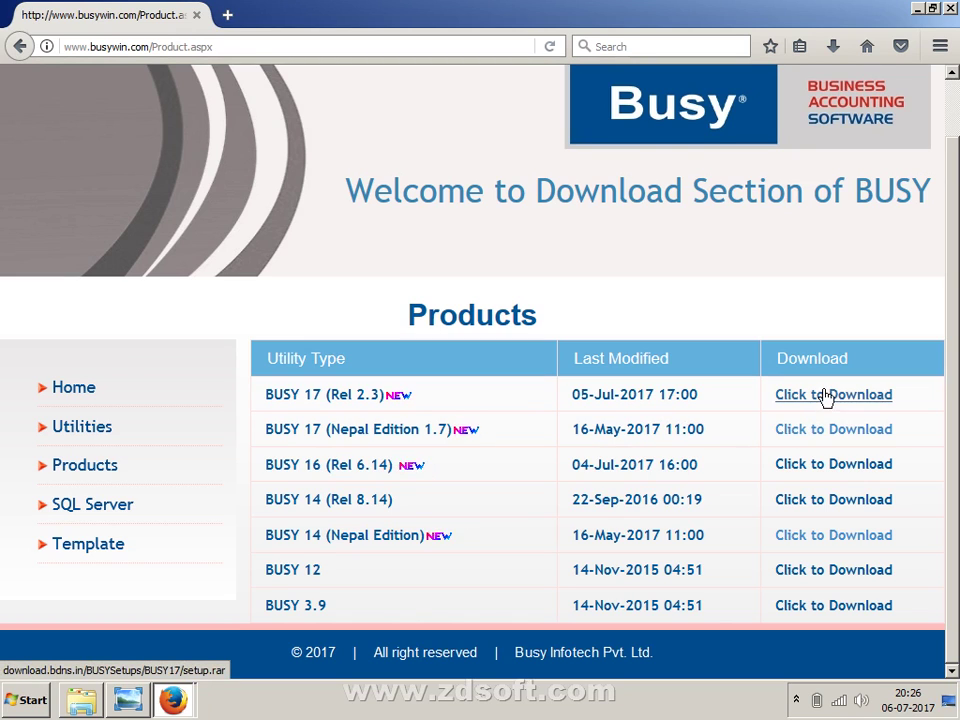
pyautogui.rightClick(606, 706)
# - Show the desktop, drag Busy 17 down the right side and refresh the desktop
pyautogui.click(628, 625)
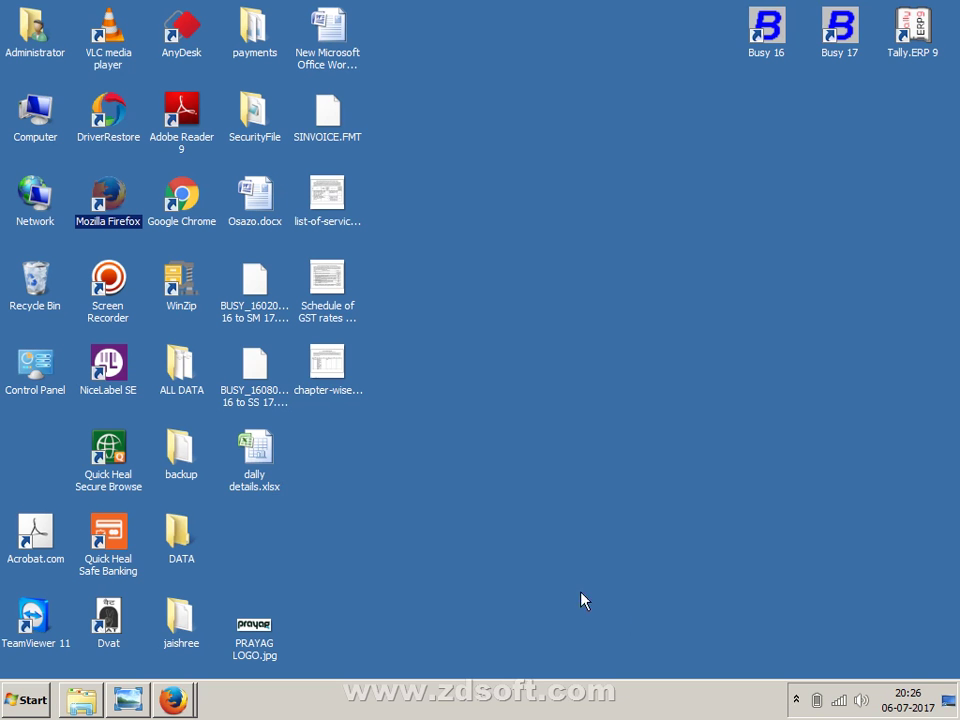
pyautogui.moveTo(839, 28); pyautogui.dragTo(801, 356)
pyautogui.click(616, 347)
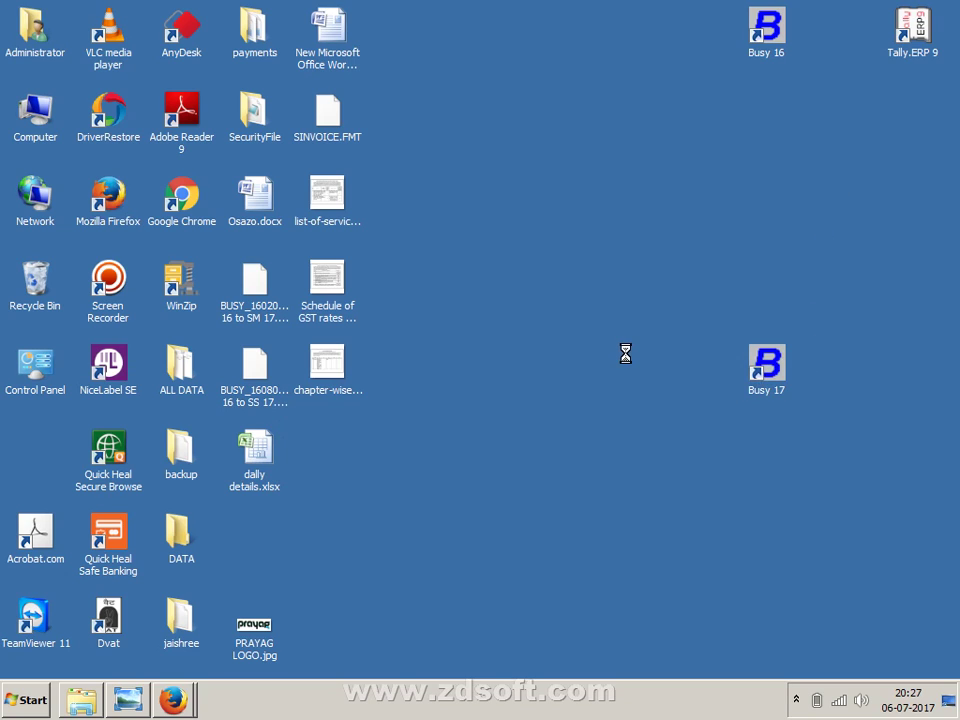
pyautogui.rightClick(617, 345)
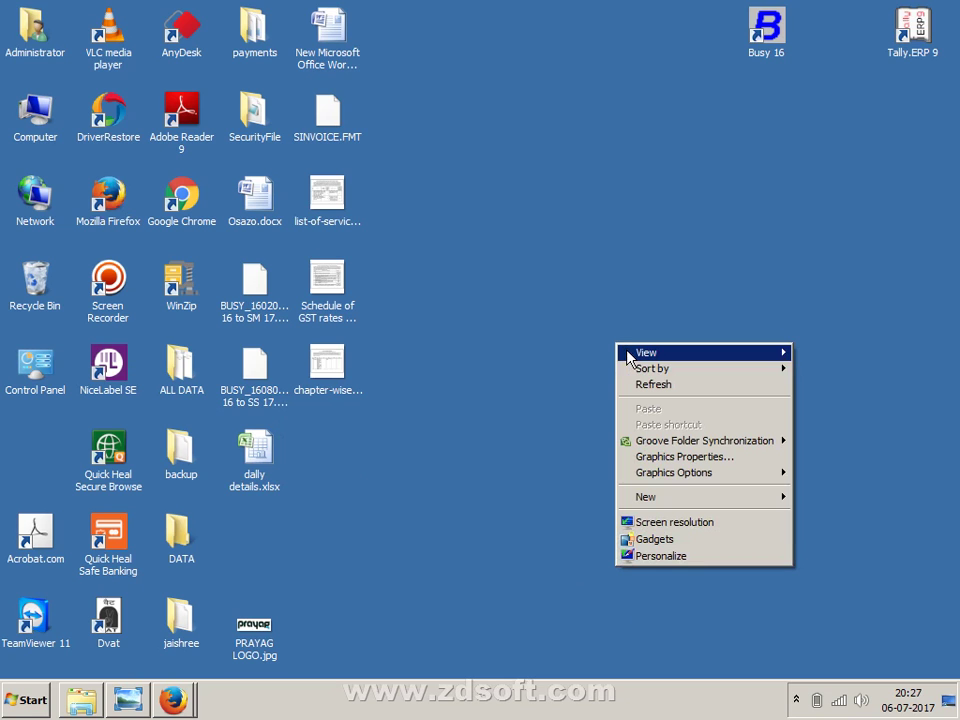
pyautogui.moveTo(626, 352)
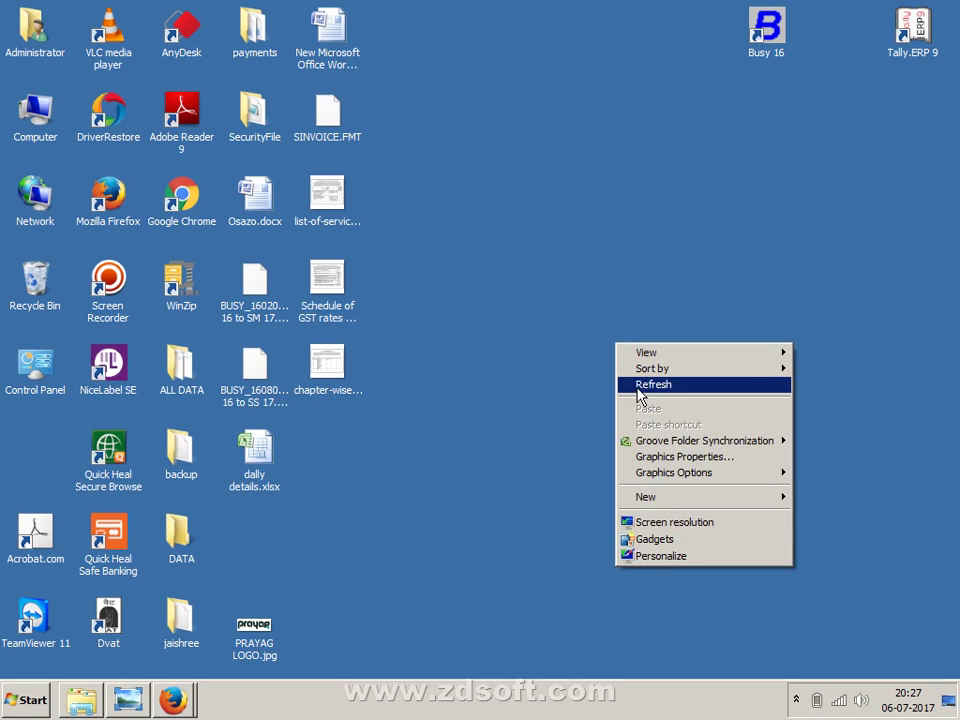
pyautogui.click(640, 387)
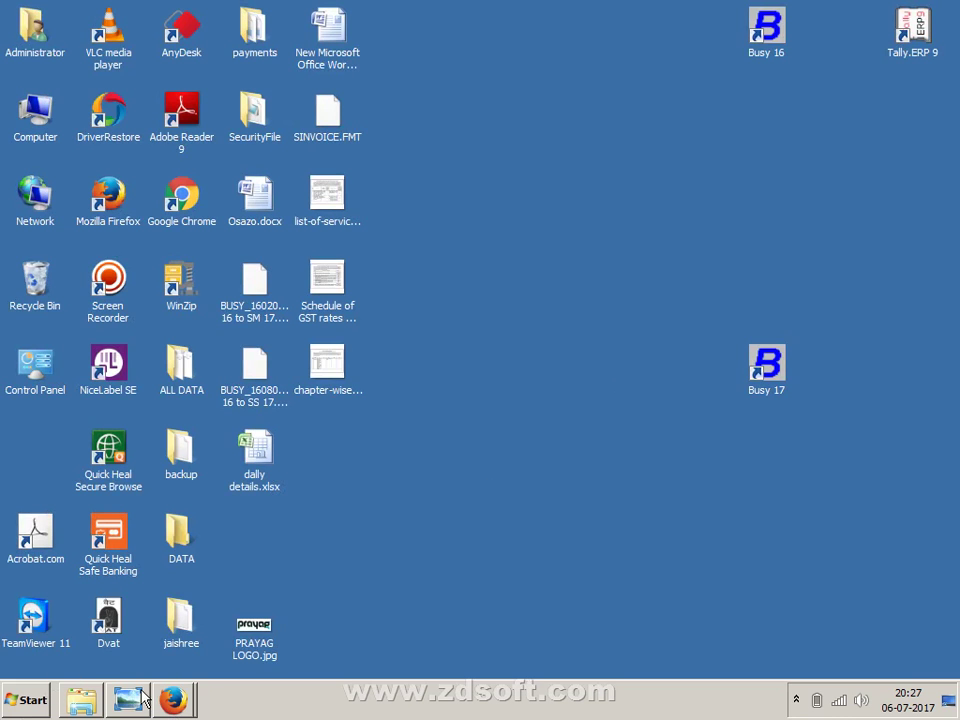
# - Switch between the Firefox Start Page and busywin.com Products windows, then minimize Firefox
pyautogui.moveTo(171, 699)
pyautogui.click(199, 638)
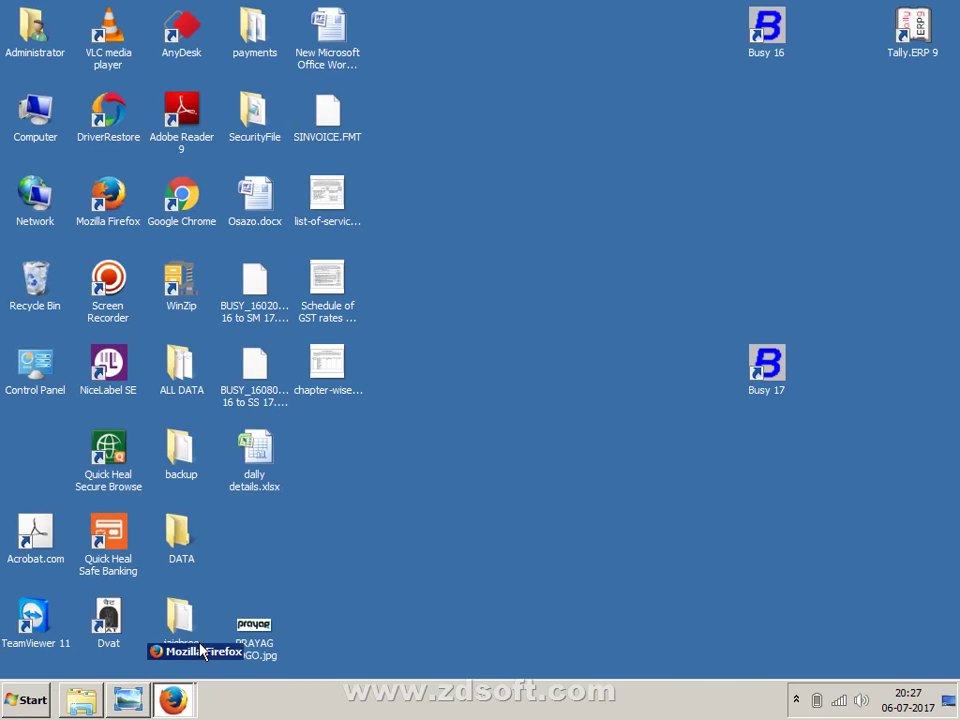
pyautogui.moveTo(172, 699)
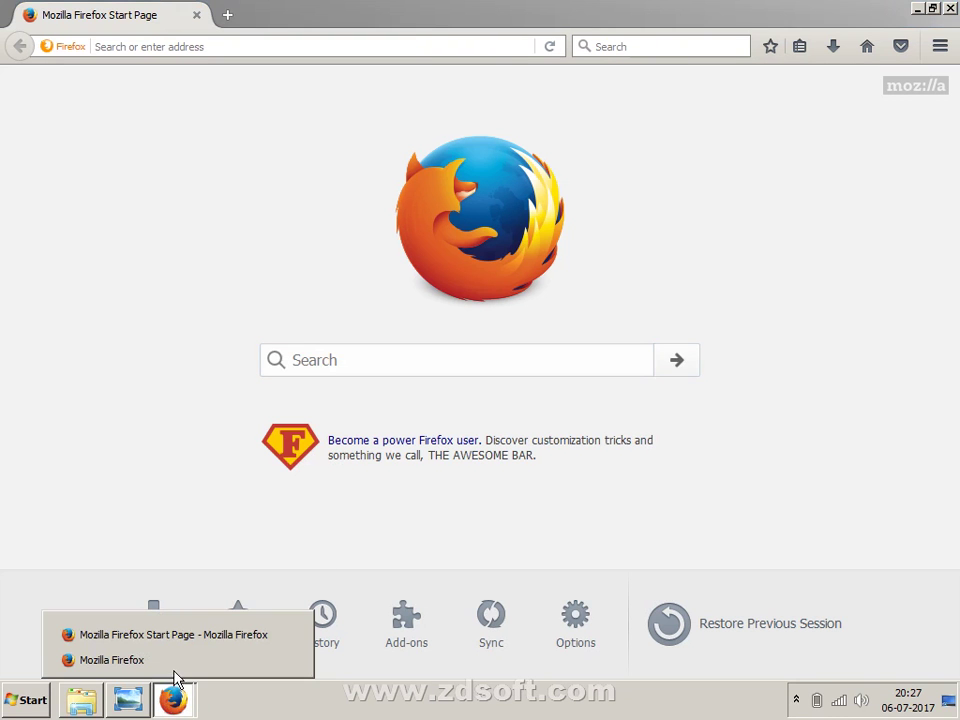
pyautogui.click(182, 663)
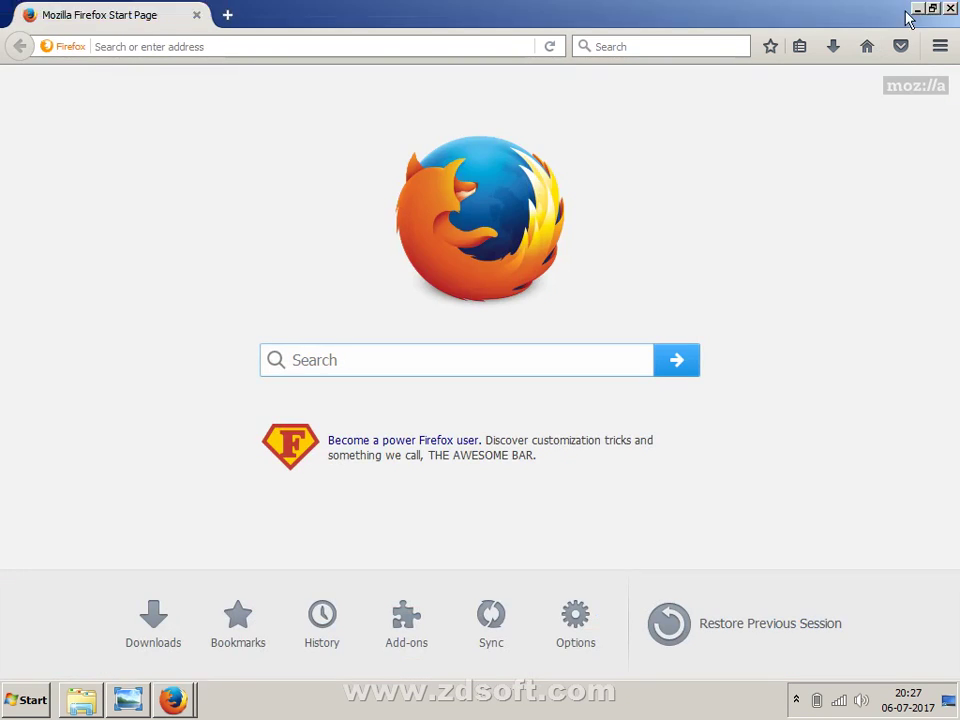
pyautogui.click(918, 10)
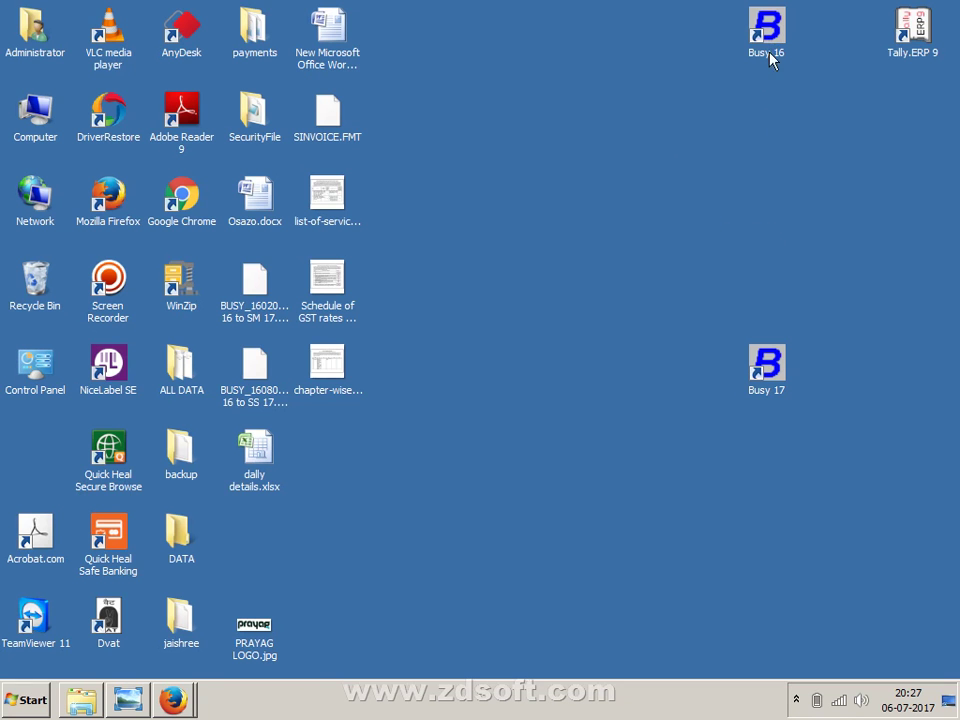
# - Move the Busy 17 shortcut up directly under Busy 16, then open the Start menu
pyautogui.doubleClick(765, 360)
pyautogui.moveTo(765, 122); pyautogui.dragTo(765, 118)
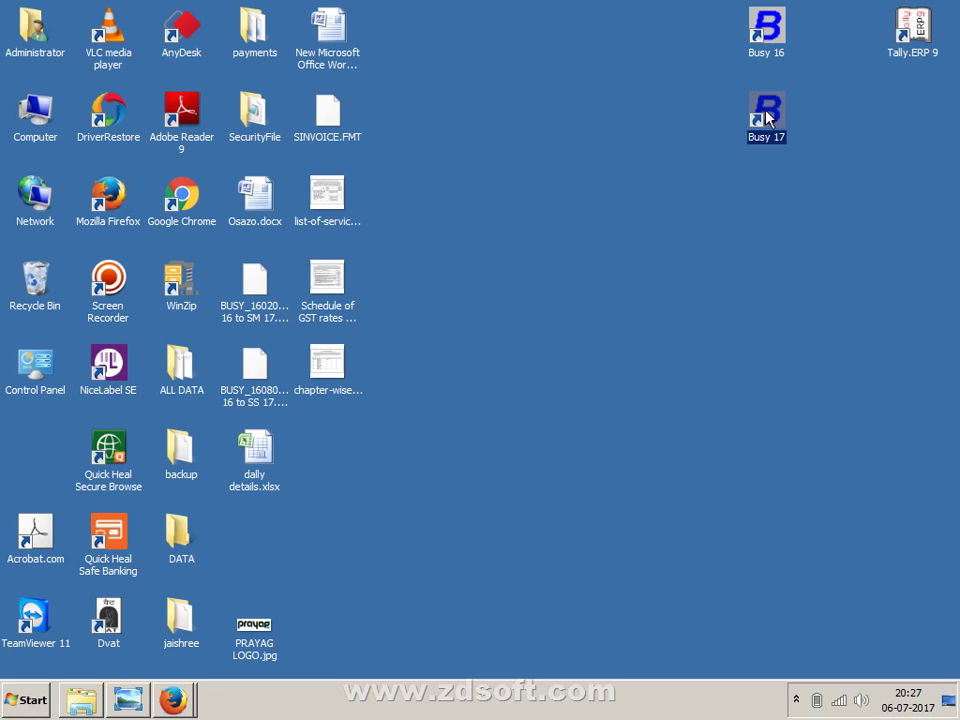
pyautogui.moveTo(818, 220); pyautogui.dragTo(767, 106)
pyautogui.click(786, 221)
pyautogui.moveTo(702, 122); pyautogui.dragTo(820, 170)
pyautogui.click(710, 288)
pyautogui.click(36, 700)
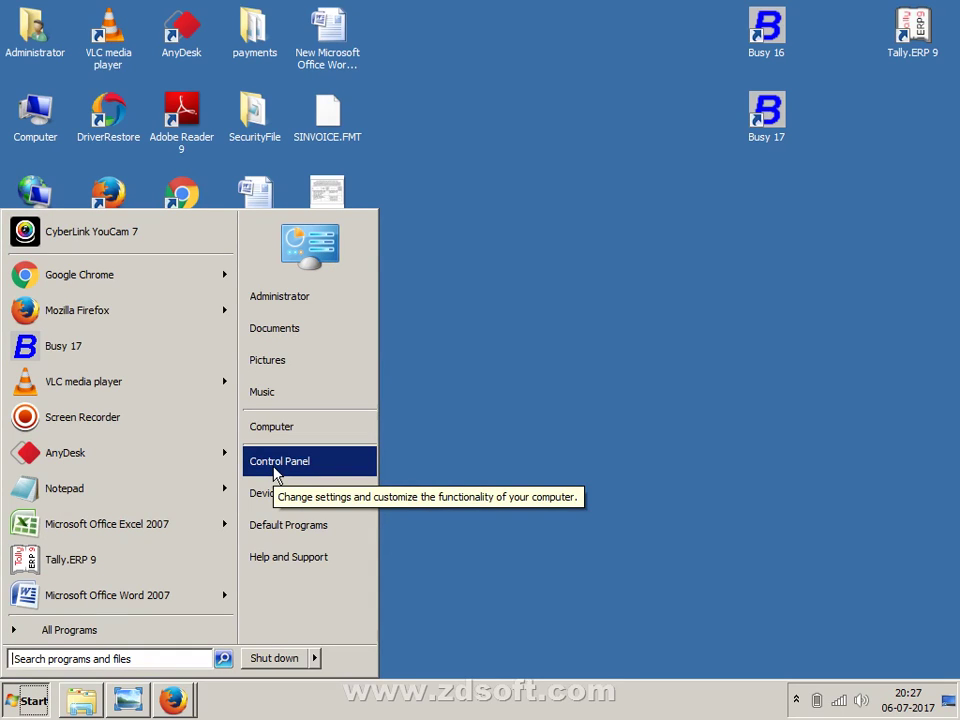
# - Search Start for 'contr', launch Control Panel and maximize its window
pyautogui.click(88, 660)
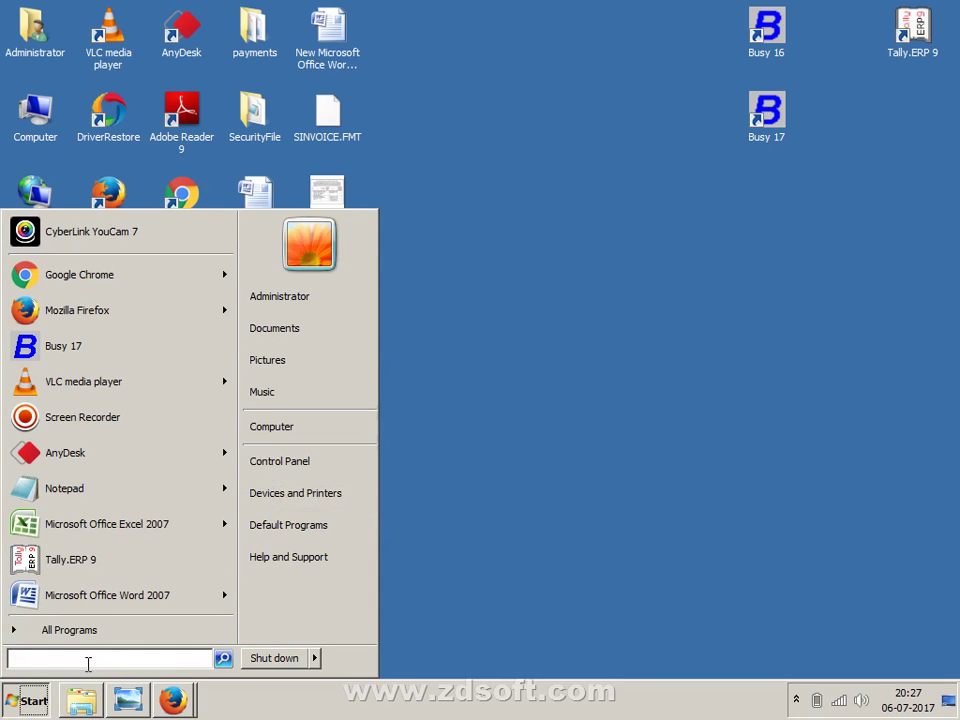
pyautogui.write('c')
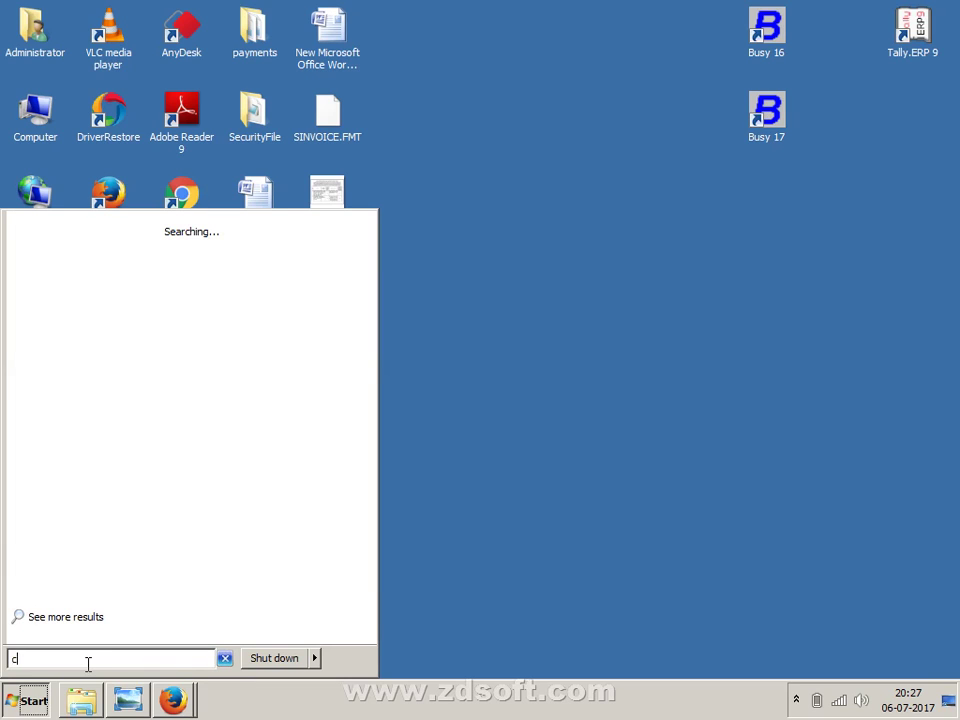
pyautogui.write('ontr')
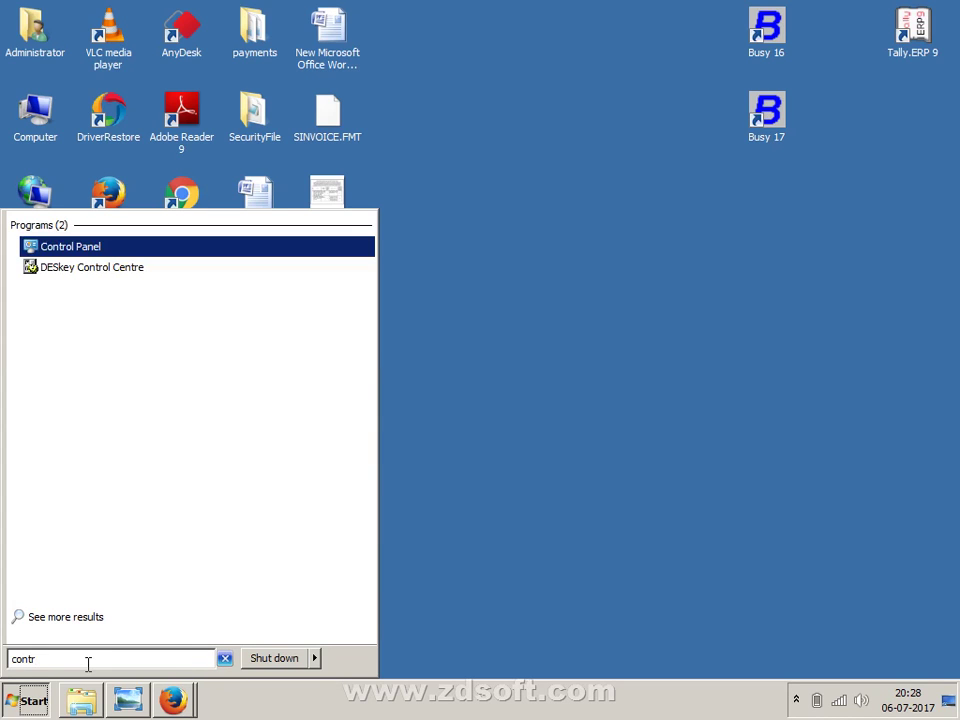
pyautogui.press('Return')
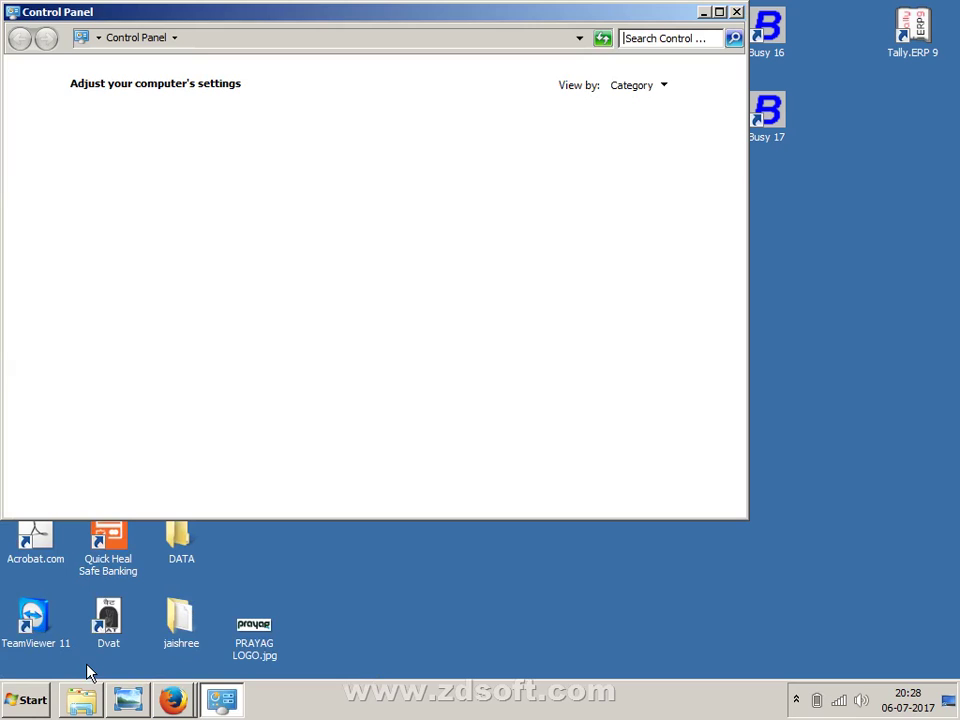
pyautogui.doubleClick(521, 19)
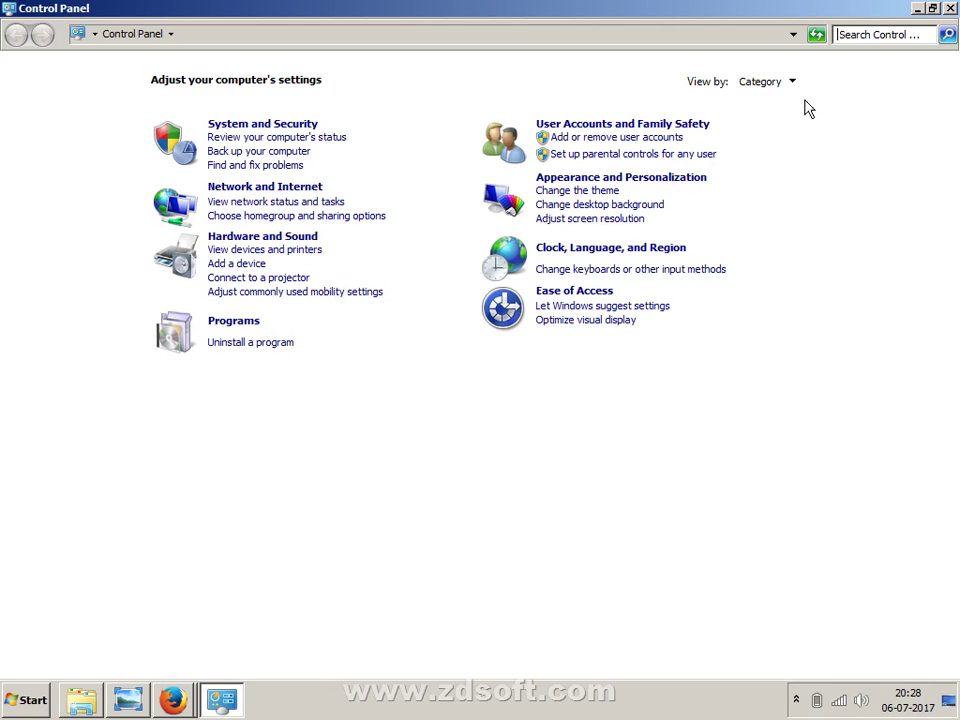
# - Switch View by to Small icons and back to Category, then open Uninstall a program
pyautogui.click(777, 88)
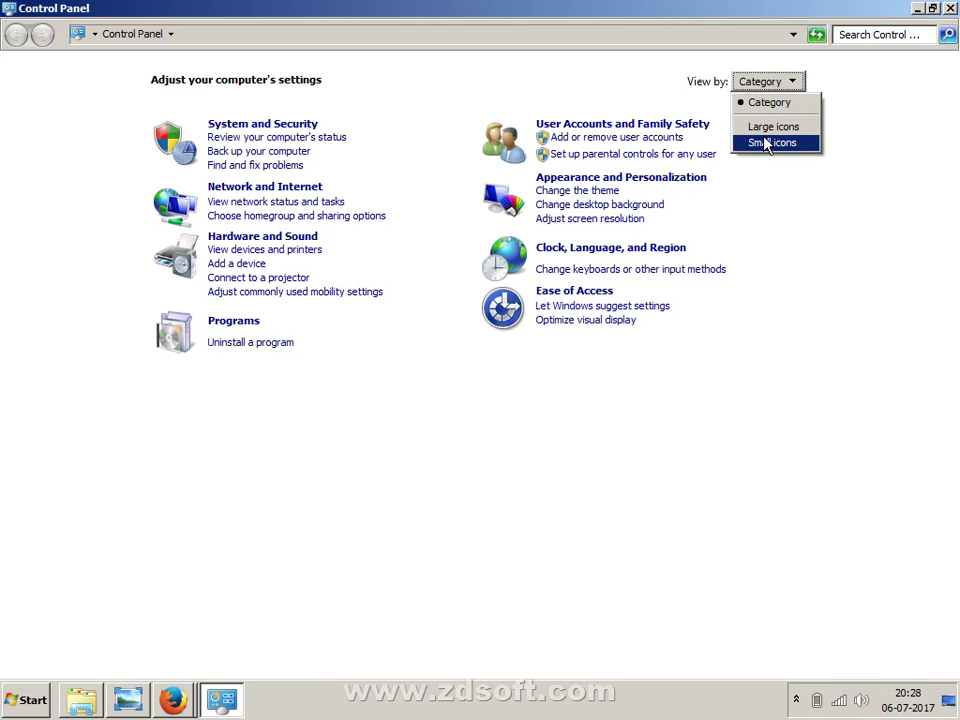
pyautogui.click(765, 143)
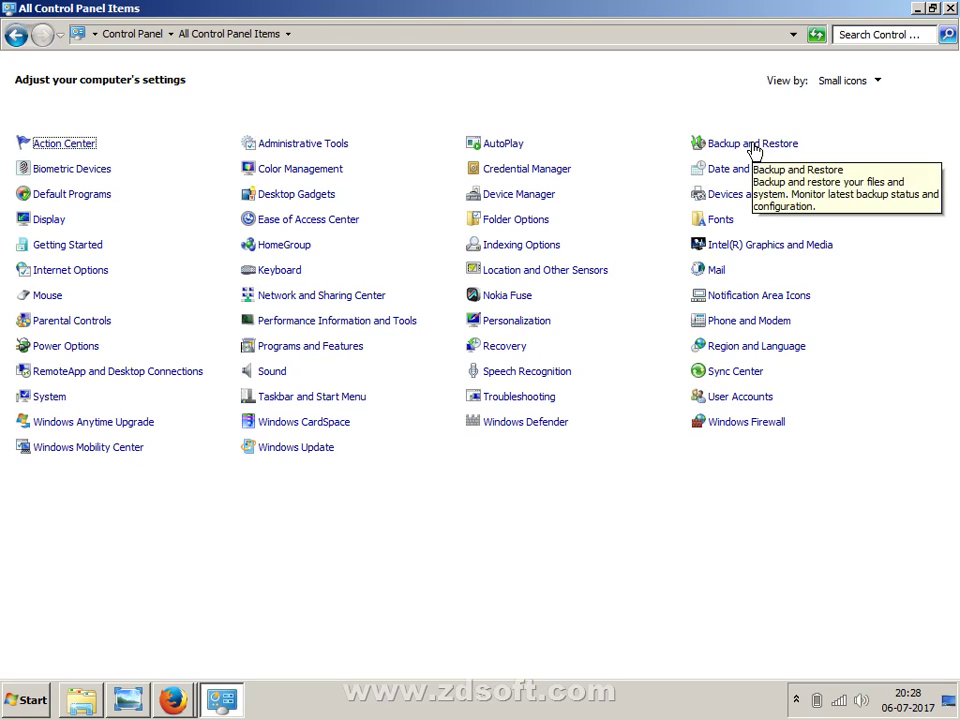
pyautogui.click(841, 86)
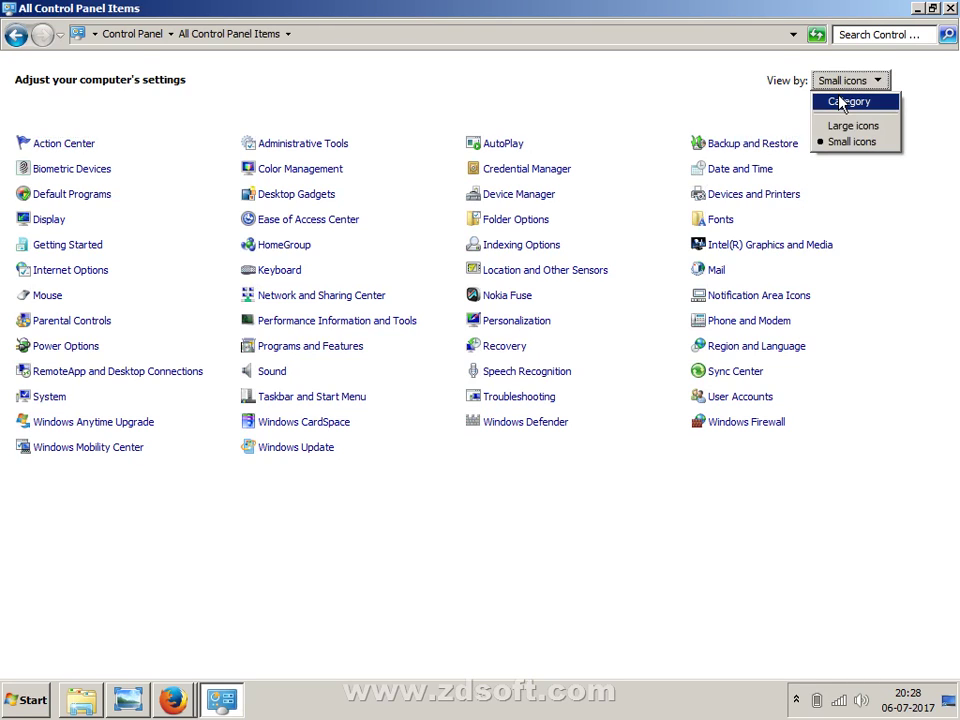
pyautogui.click(841, 101)
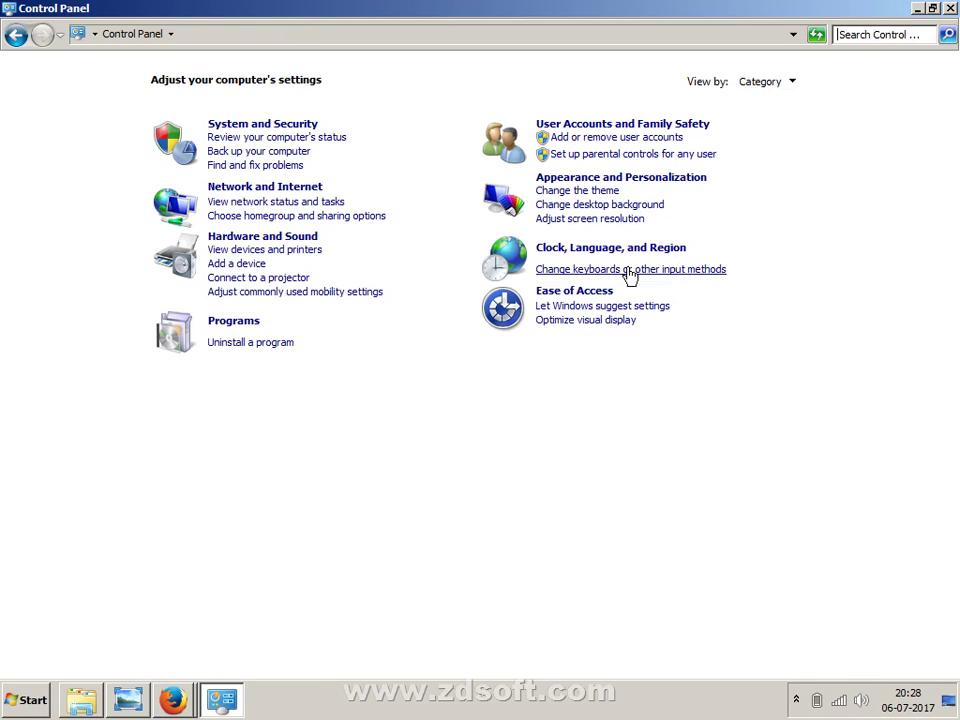
pyautogui.click(278, 345)
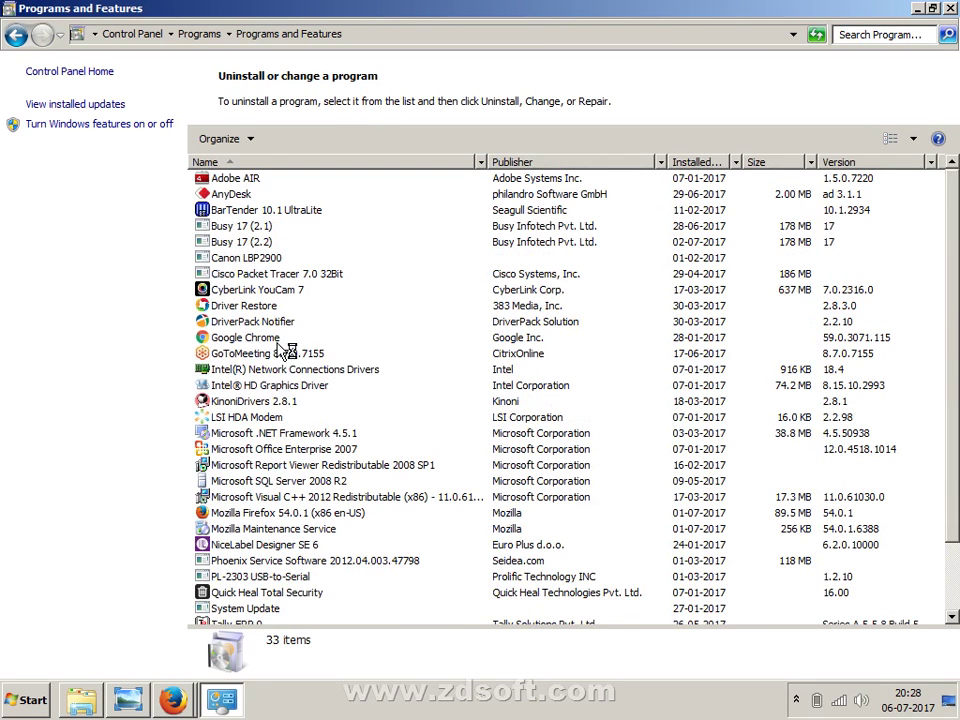
# - Select Busy 17 (1.5) in Programs and Features and start its uninstall
pyautogui.click(315, 403)
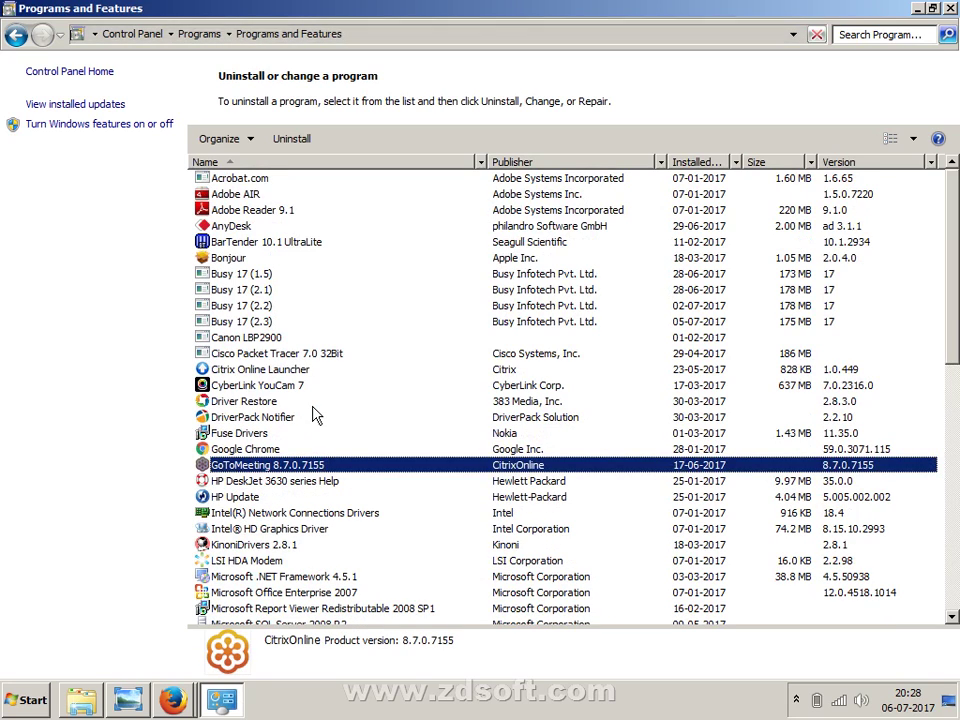
pyautogui.click(255, 273)
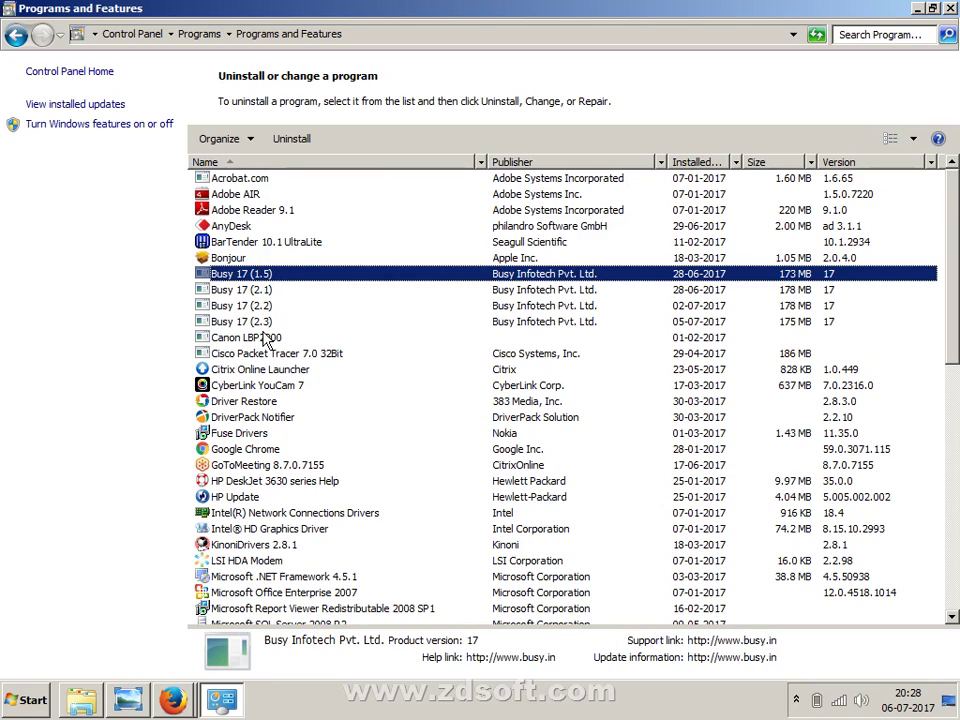
pyautogui.scroll(-12, 265, 340)
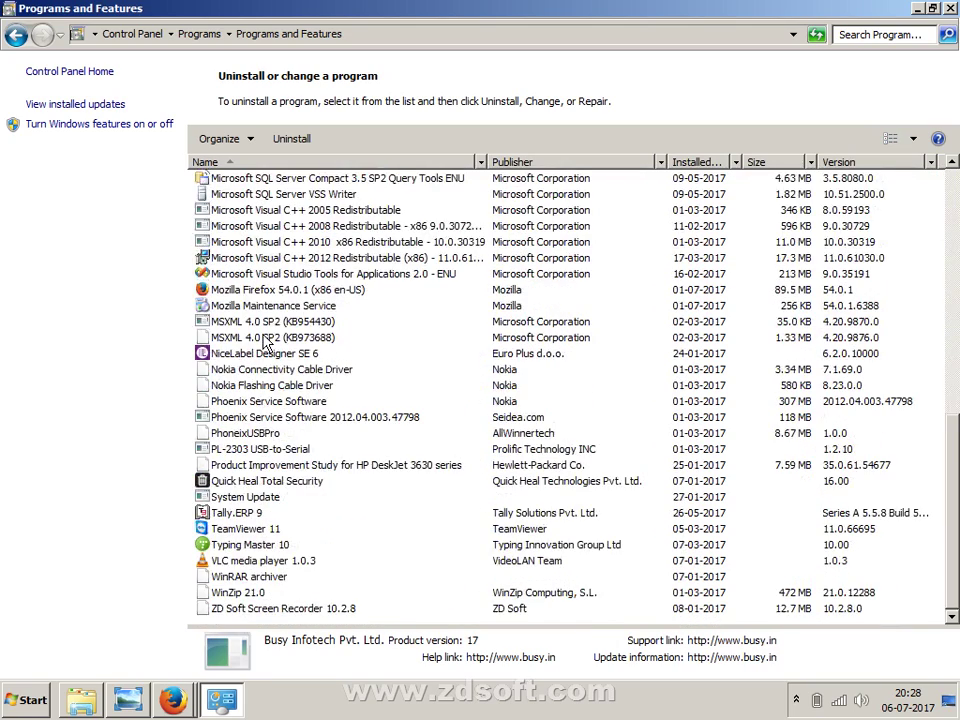
pyautogui.scroll(12, 265, 340)
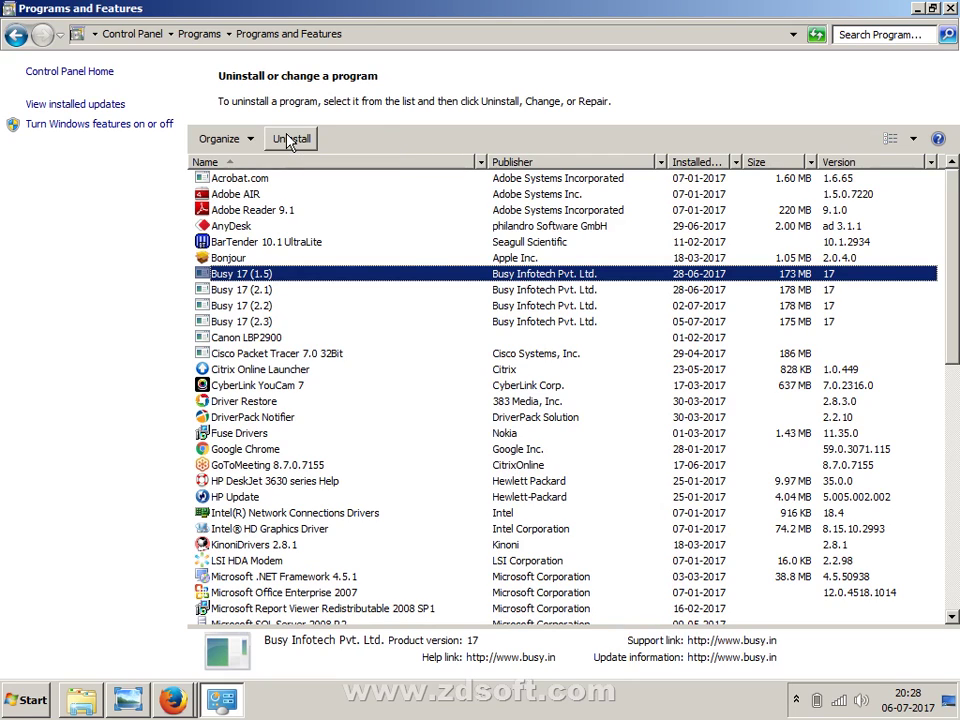
pyautogui.click(287, 141)
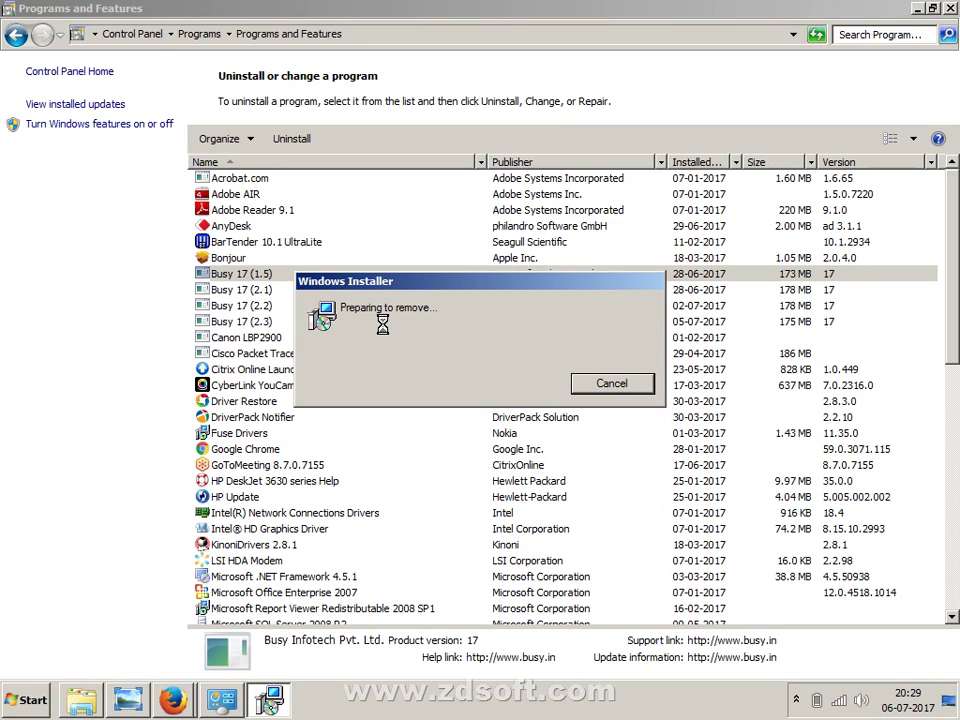
# - Show the desktop with Win+D, then restore the Busy 17 (1.5) removal progress dialog from the taskbar
pyautogui.press('super+d')
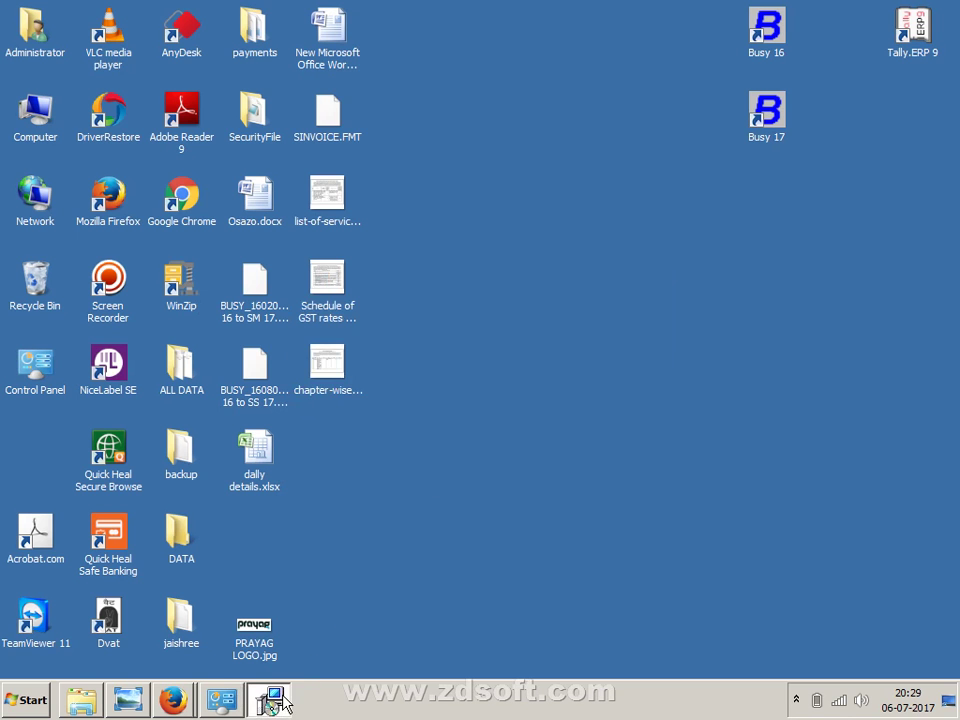
pyautogui.click(269, 700)
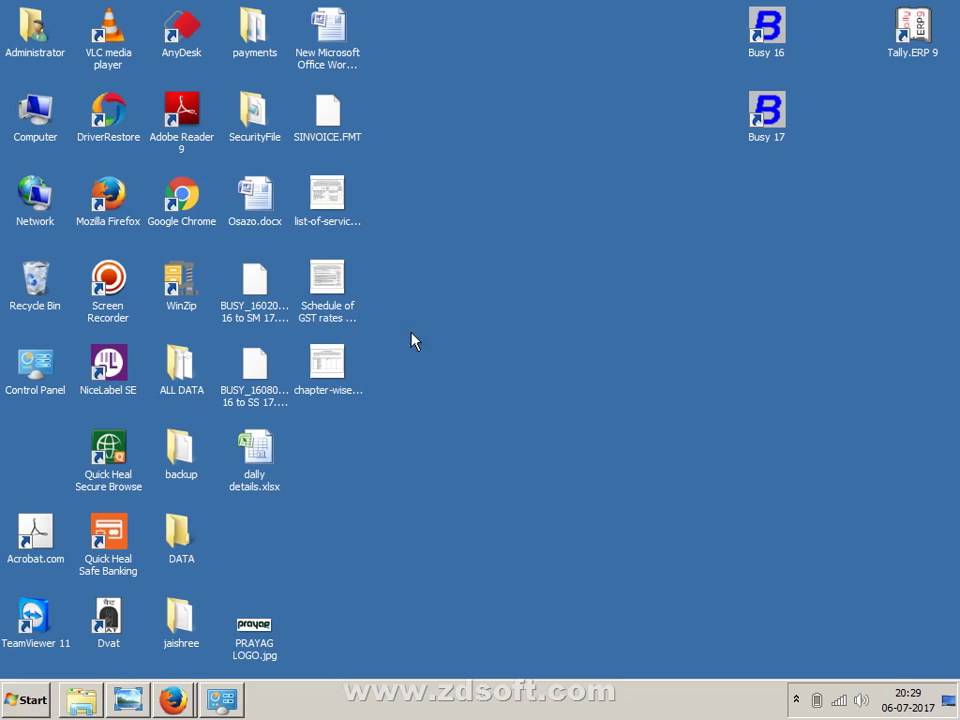
pyautogui.rightClick(461, 288)
pyautogui.click(484, 331)
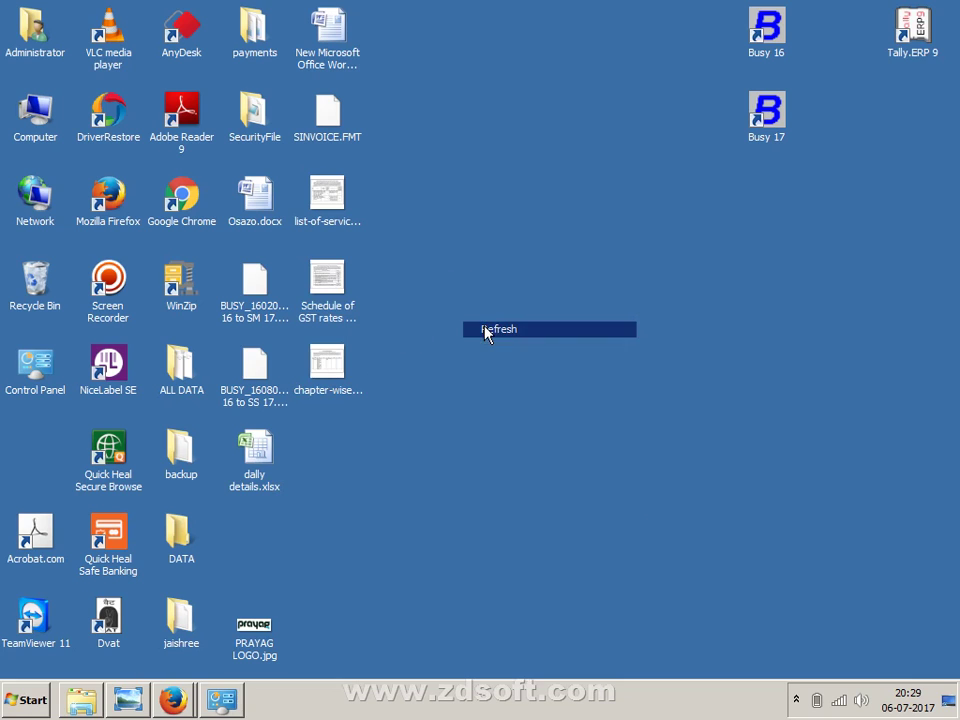
pyautogui.click(767, 35)
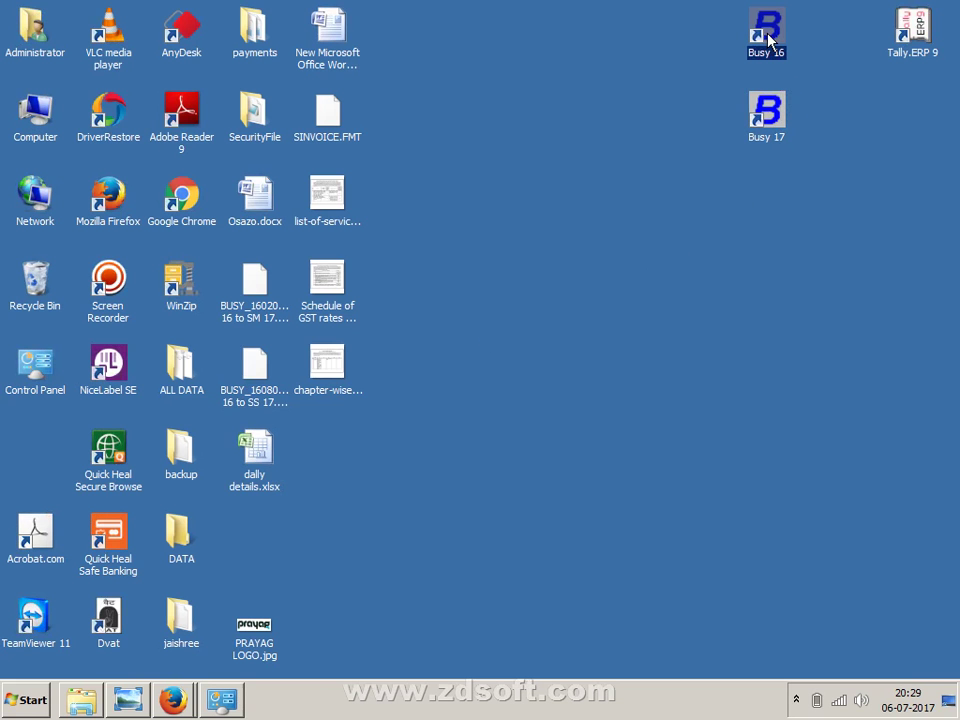
pyautogui.click(766, 112)
pyautogui.rightClick(766, 112)
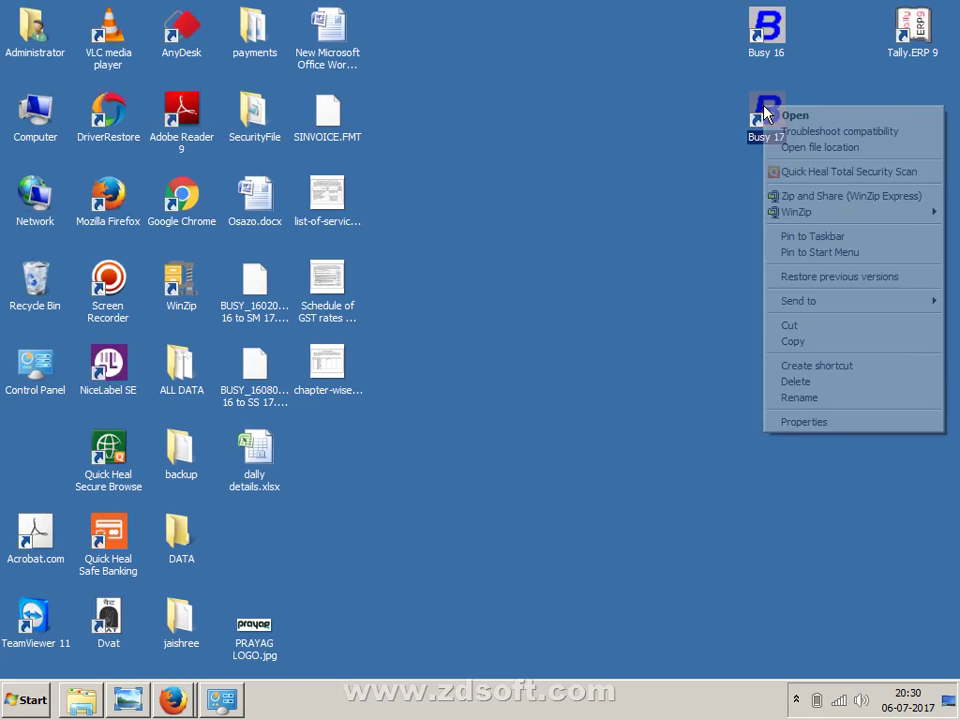
pyautogui.click(793, 424)
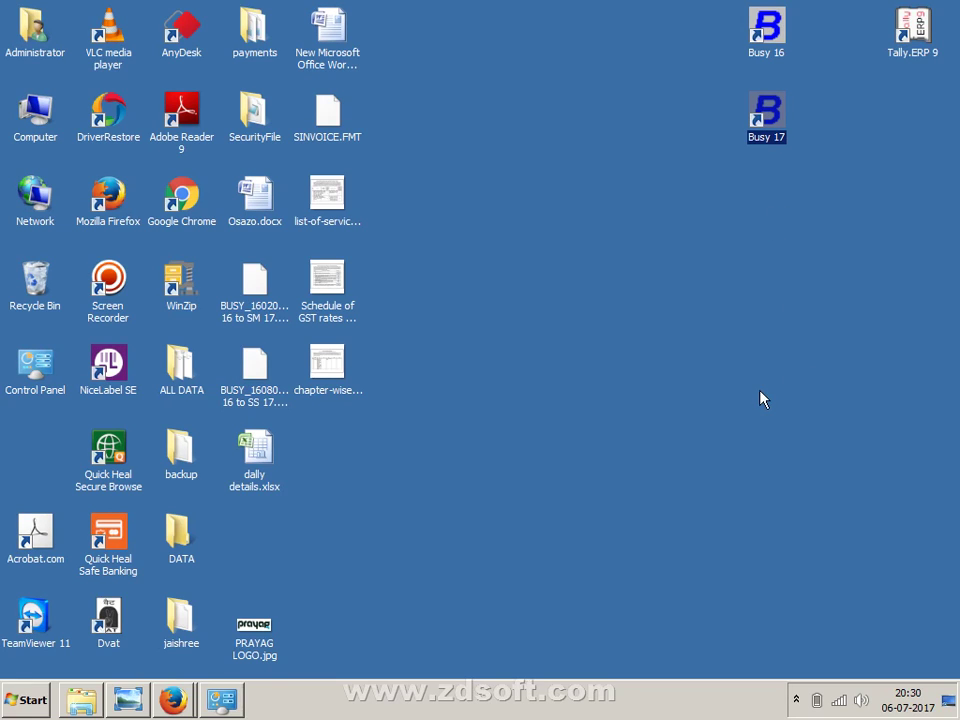
pyautogui.click(238, 700)
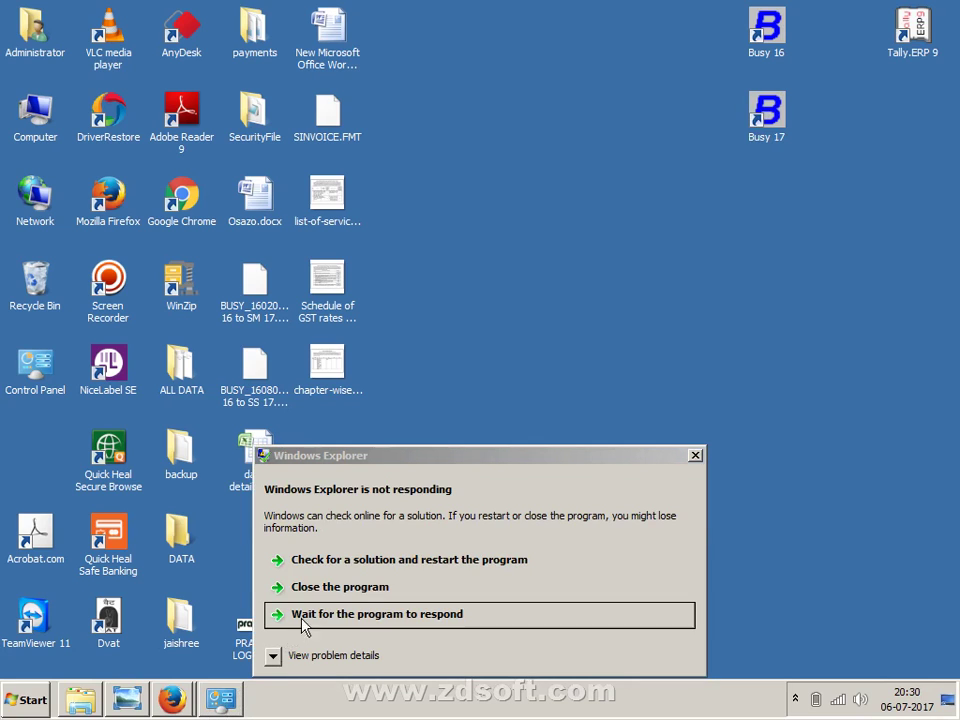
# - Close the unresponsive Windows Explorer and reopen Control Panel from the Start menu
pyautogui.click(325, 586)
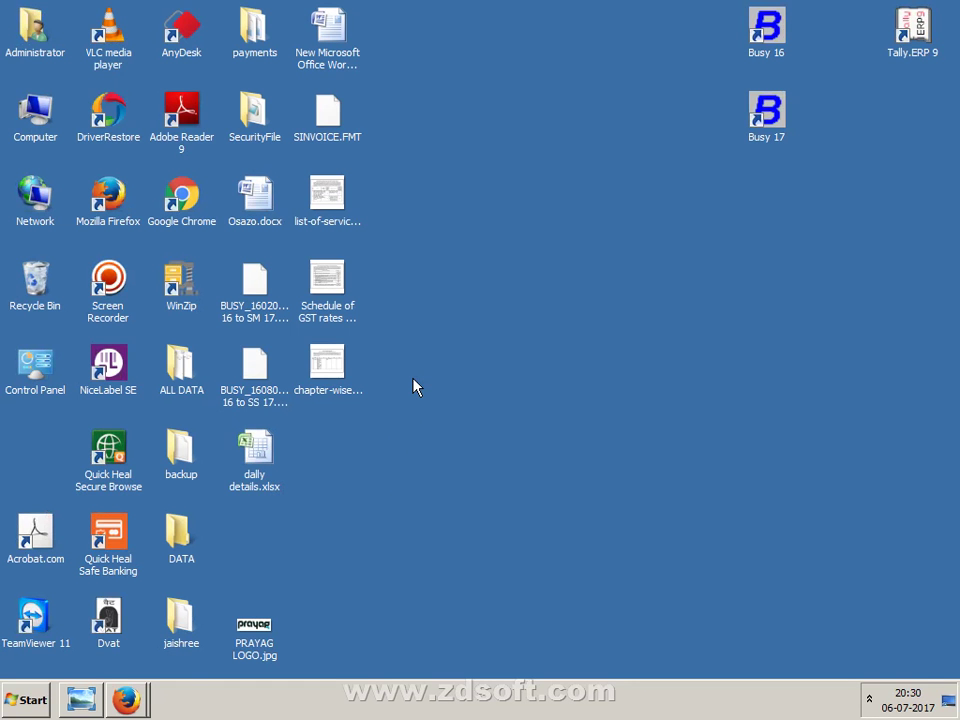
pyautogui.click(38, 699)
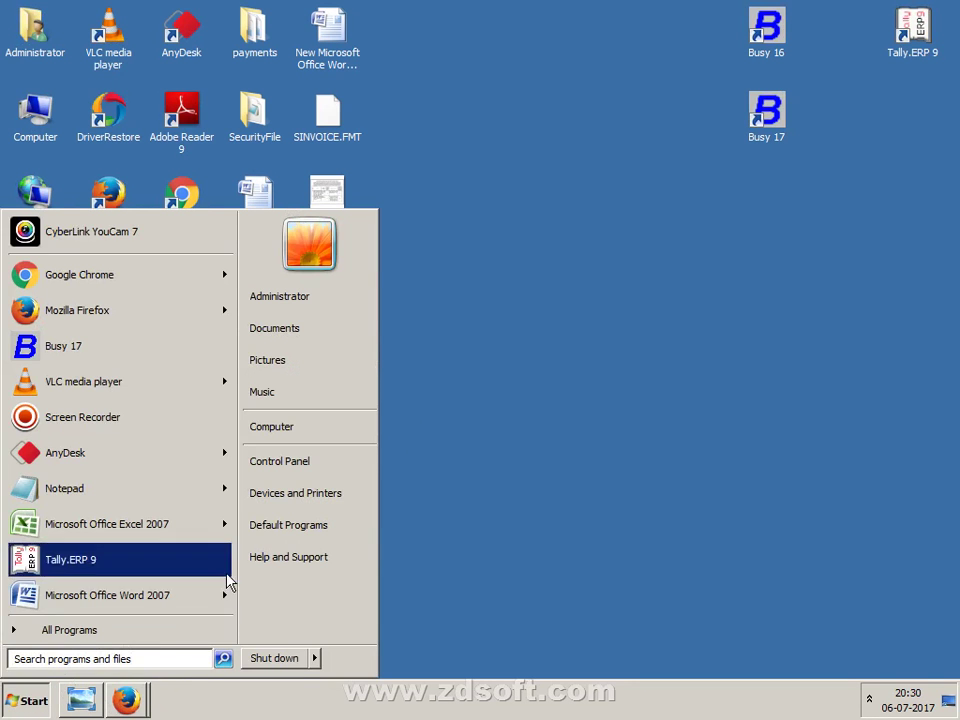
pyautogui.click(300, 463)
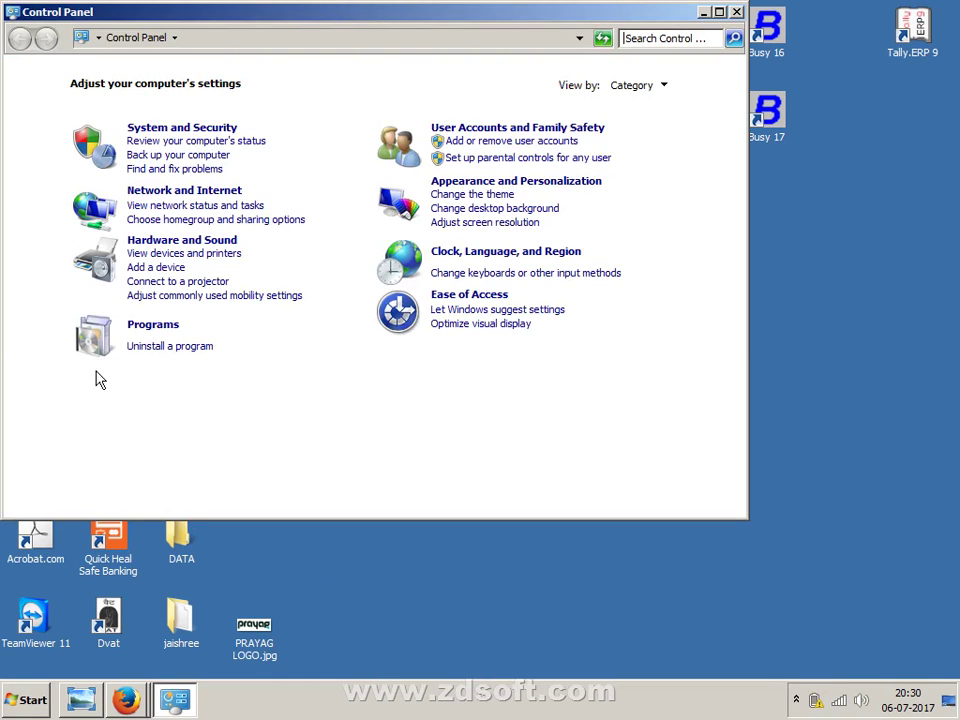
# - Uninstall Busy 17 (2.3) from the installed programs list
pyautogui.click(135, 347)
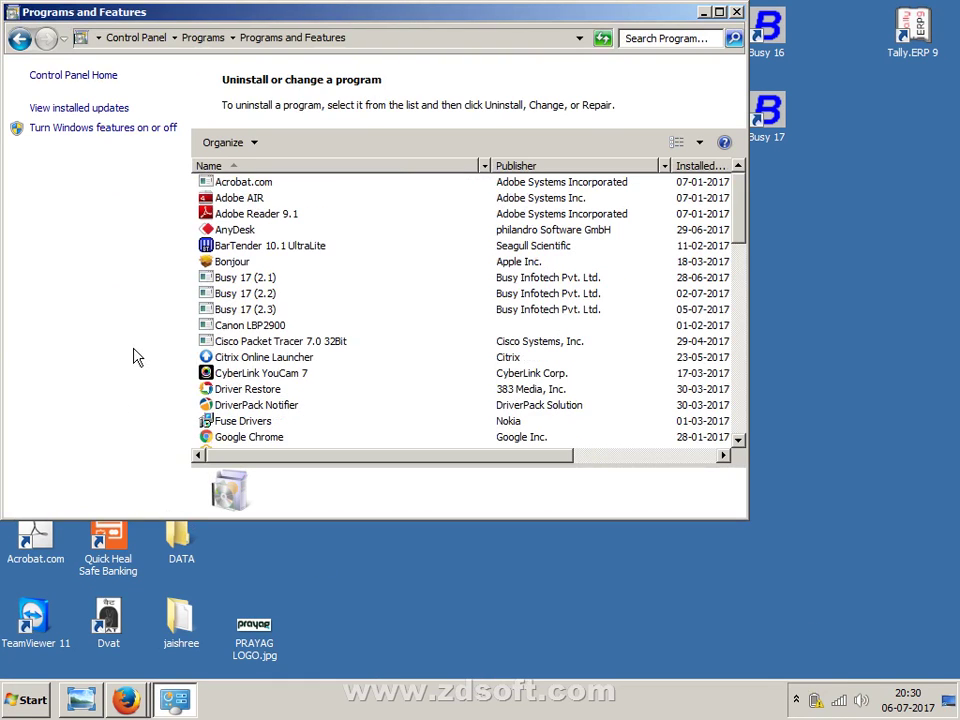
pyautogui.click(266, 311)
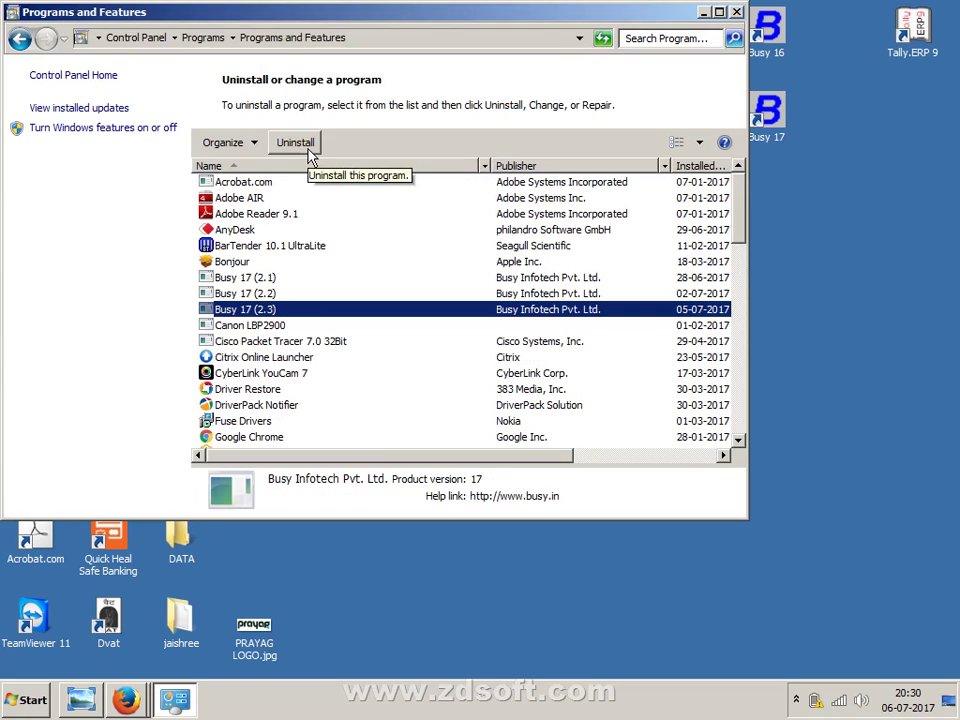
pyautogui.click(296, 143)
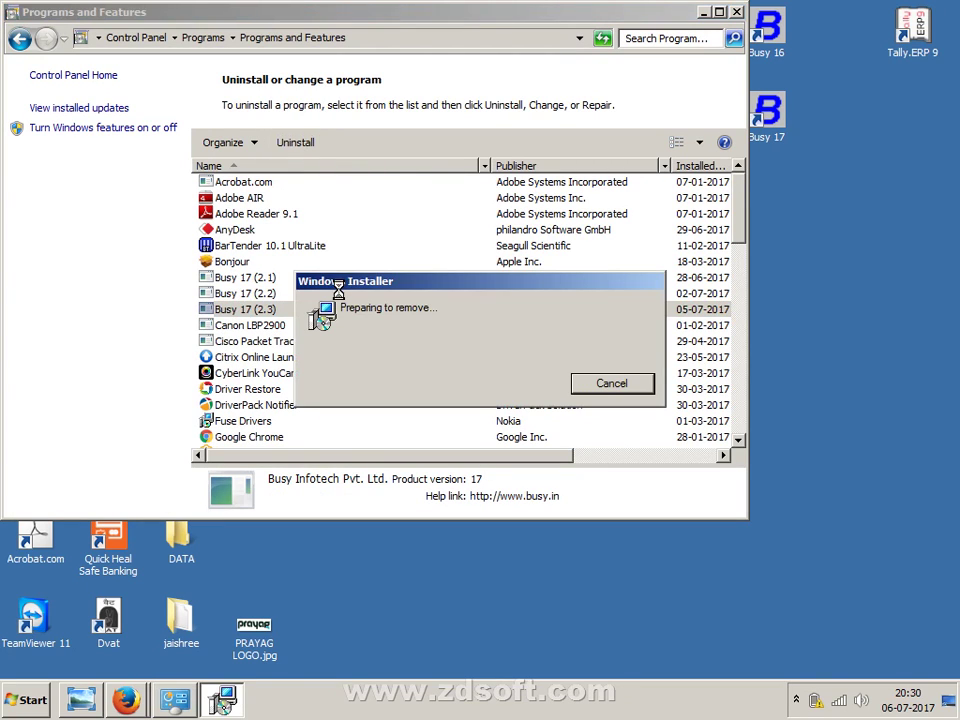
# - Close Programs and Features and dismiss the Driver Restore popup with Not Now
pyautogui.click(736, 12)
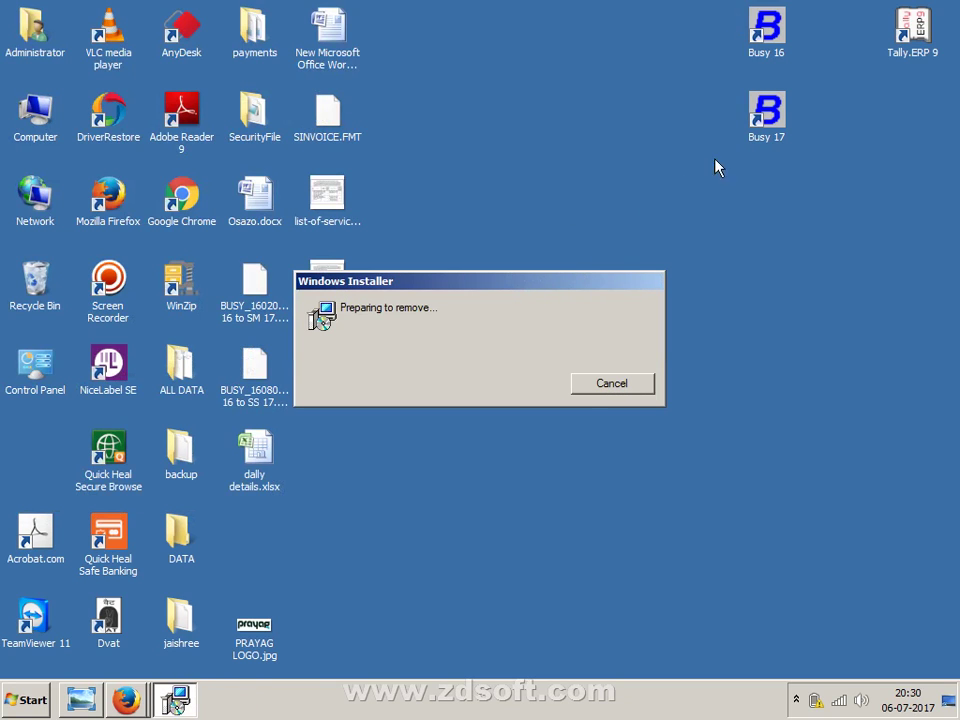
pyautogui.click(767, 130)
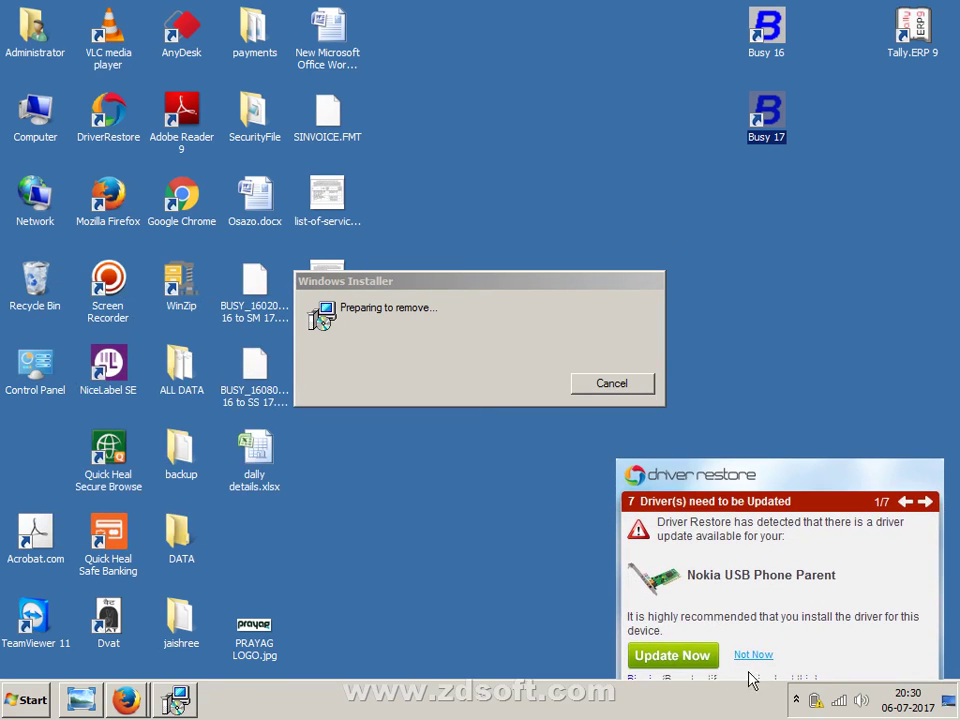
pyautogui.click(751, 656)
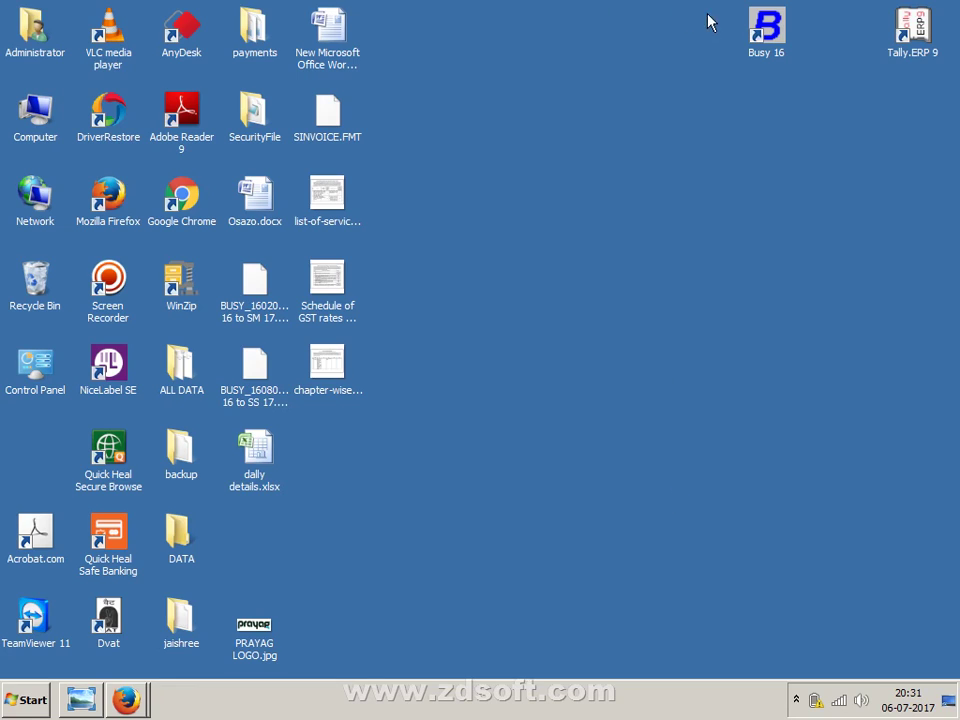
# - Minimize the busywin.com and Start Page Firefox windows, then open Computer from the desktop
pyautogui.click(154, 703)
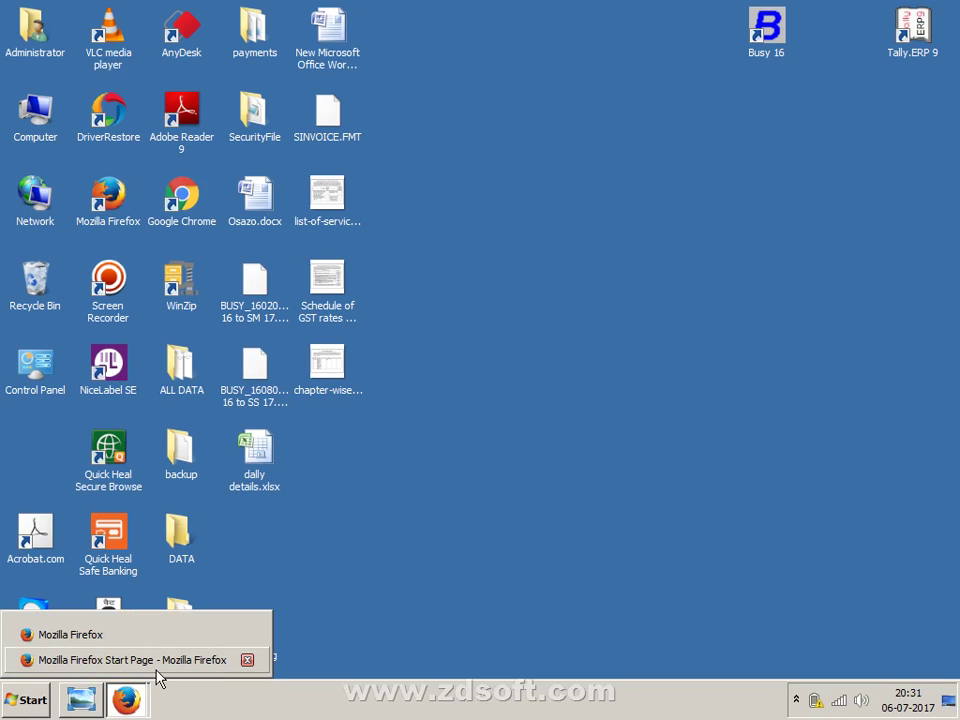
pyautogui.click(156, 670)
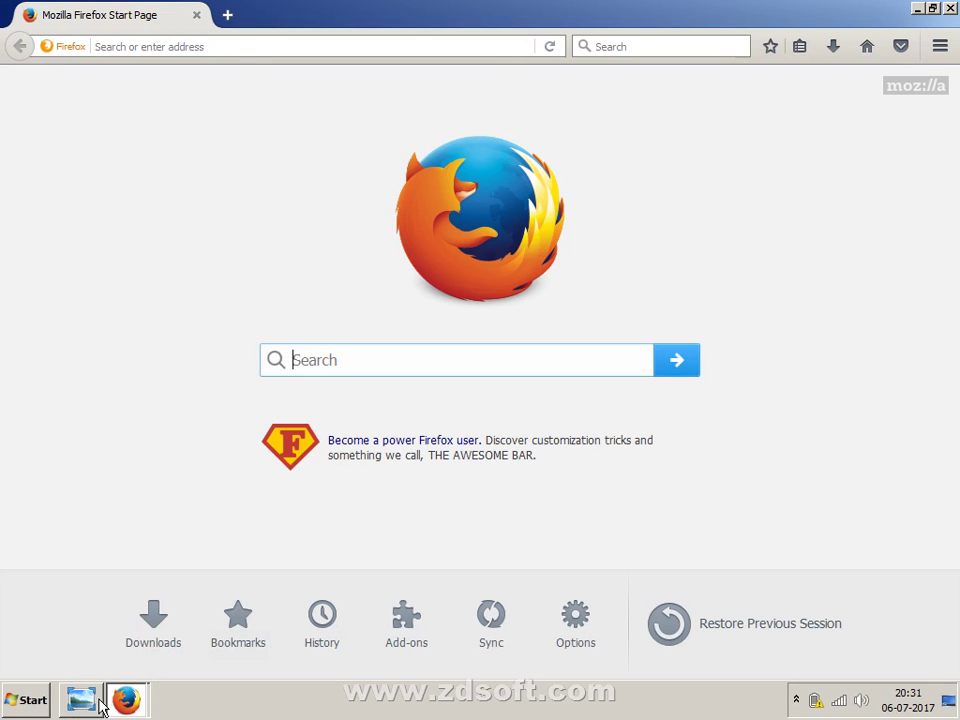
pyautogui.click(155, 703)
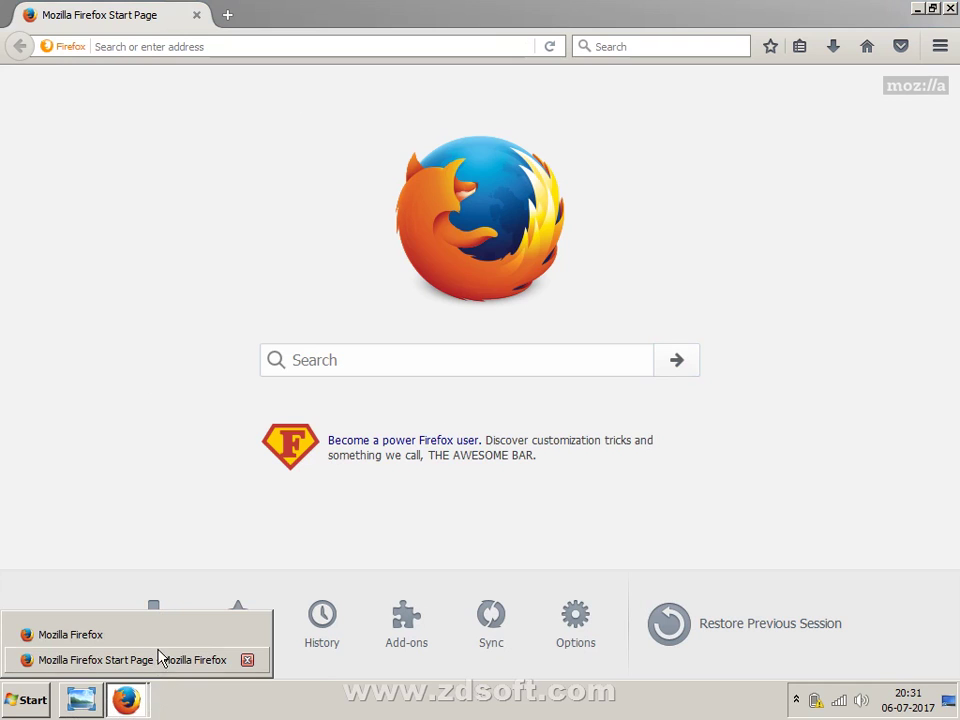
pyautogui.click(158, 643)
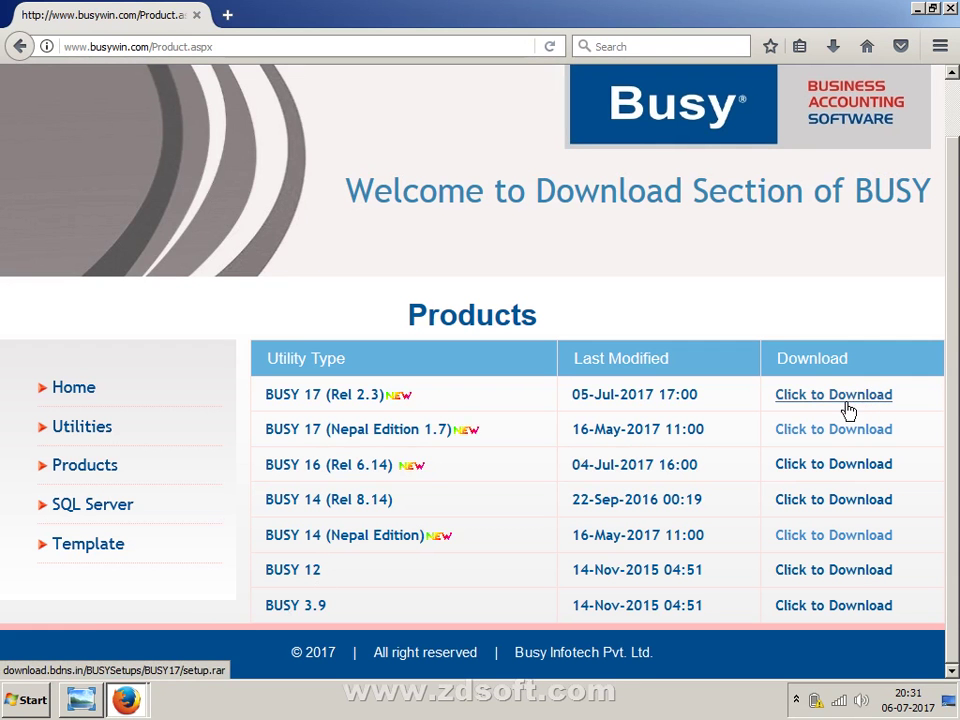
pyautogui.click(918, 8)
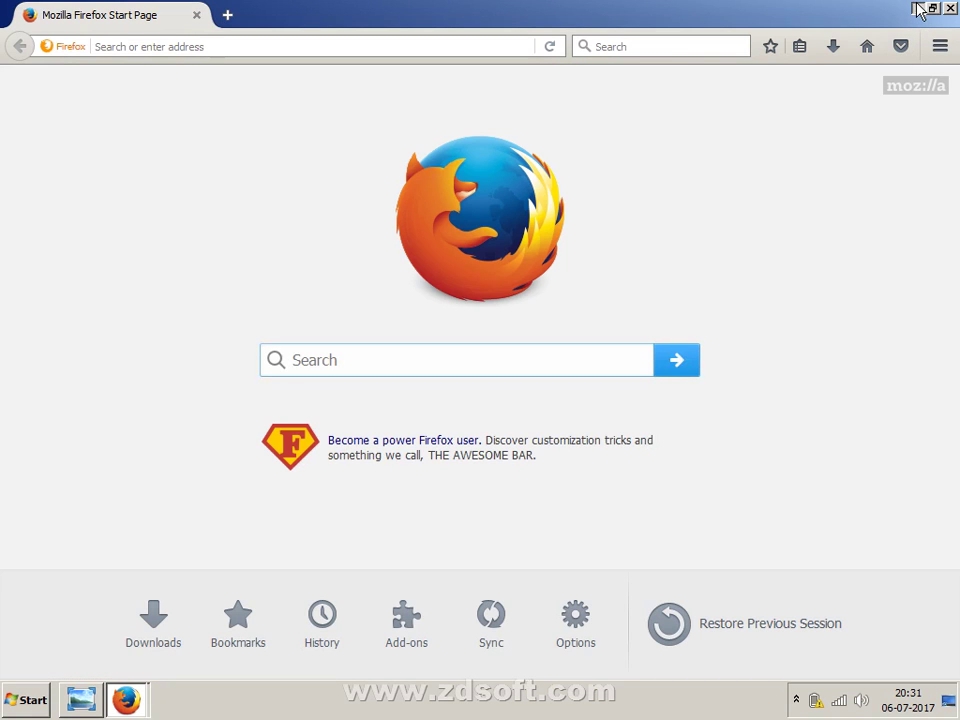
pyautogui.click(918, 8)
pyautogui.doubleClick(40, 112)
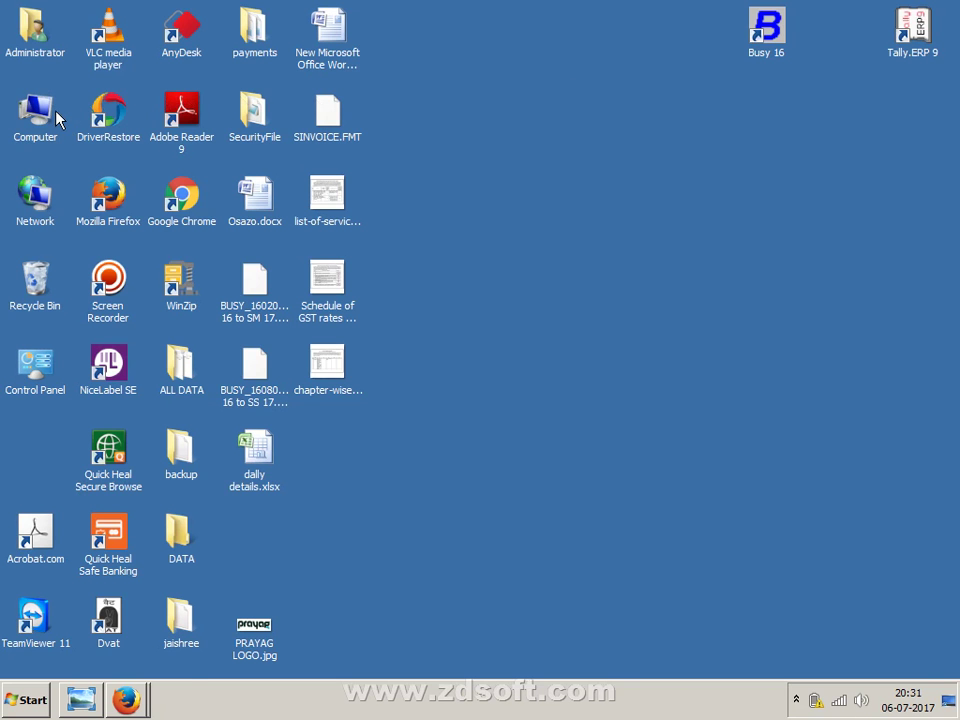
# - Open Local Disk (C:), locate setup.exe, and maximize the drive window
pyautogui.click(367, 165)
pyautogui.doubleClick(367, 165)
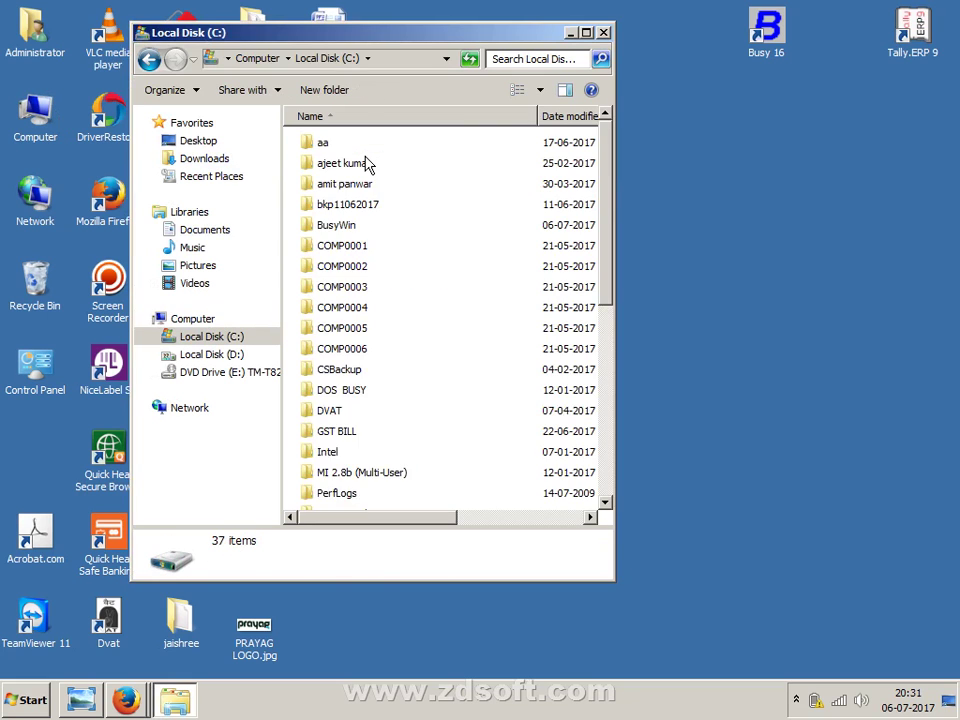
pyautogui.scroll(-6, 371, 332)
pyautogui.click(339, 459)
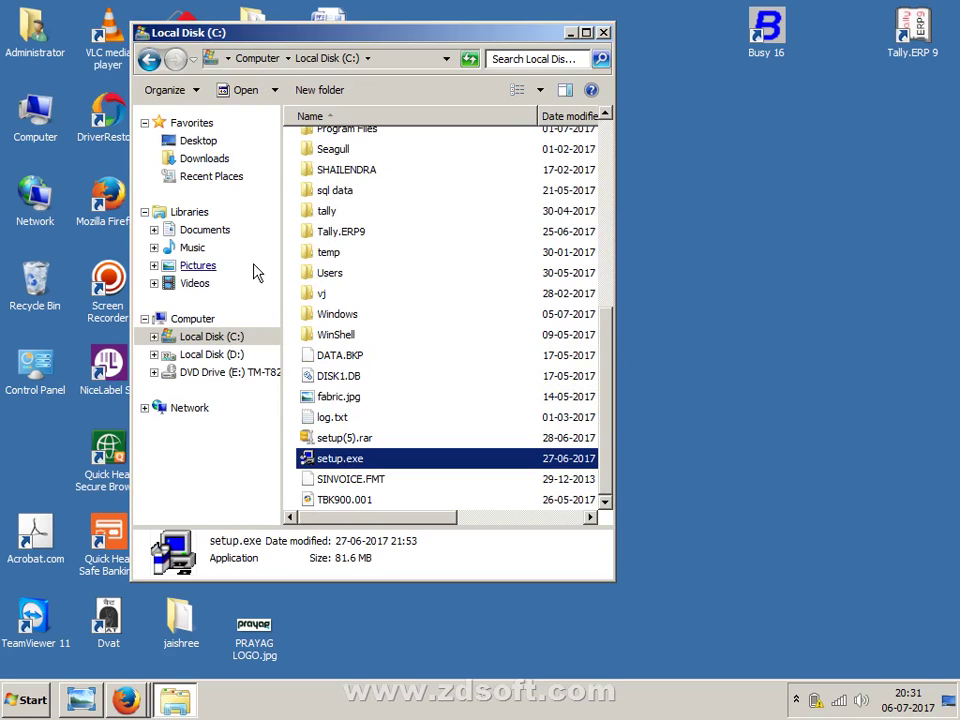
pyautogui.click(231, 167)
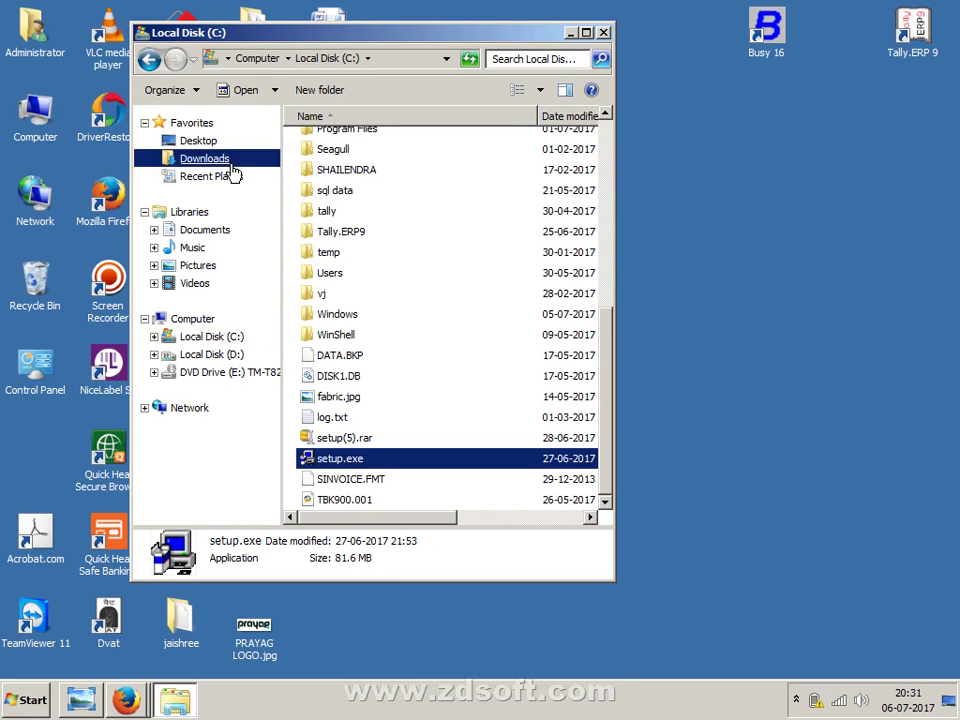
pyautogui.click(186, 340)
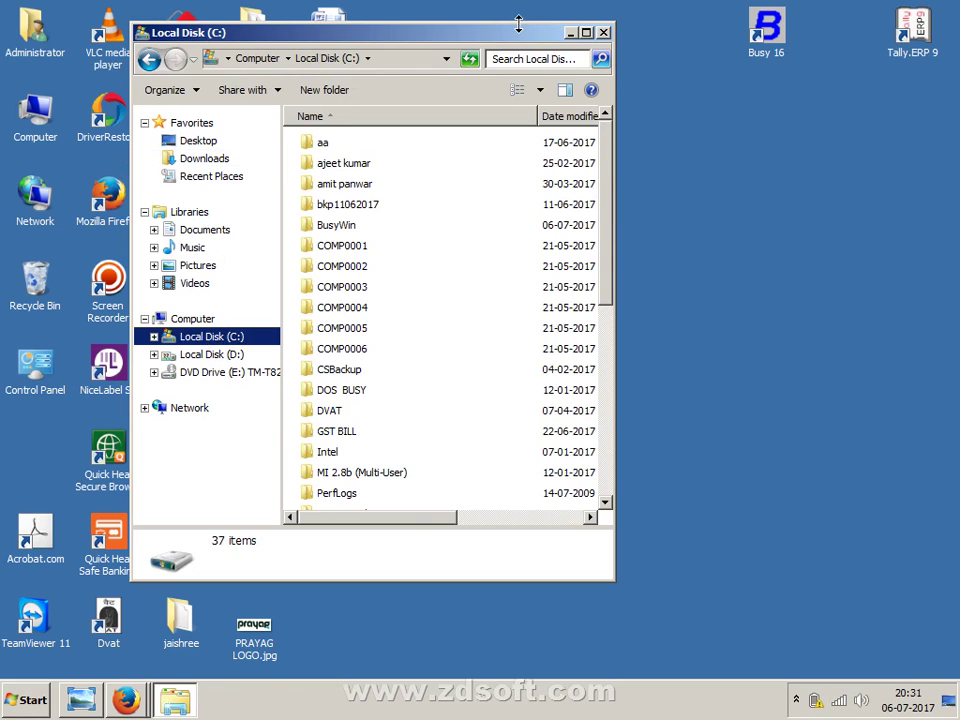
pyautogui.doubleClick(553, 23)
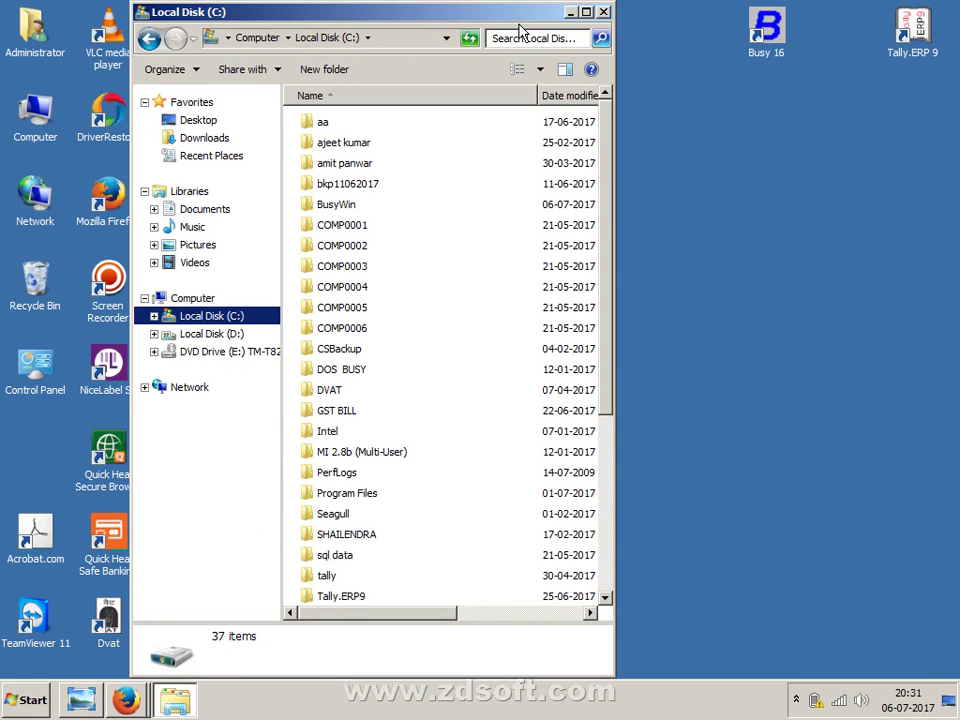
pyautogui.click(587, 12)
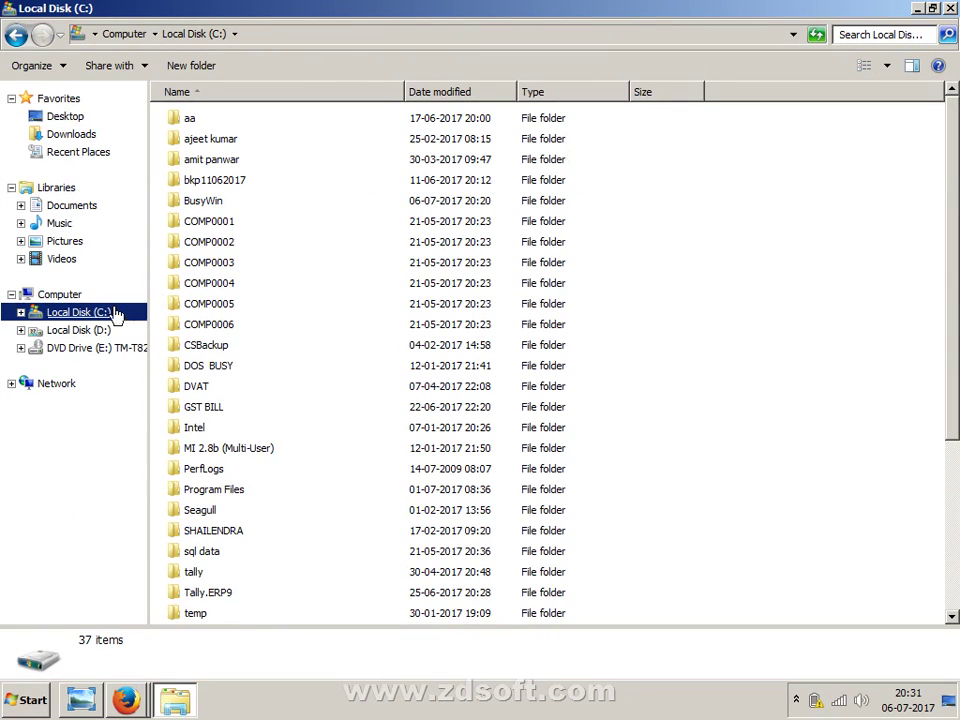
# - Run setup.exe as administrator, then minimize the drive C: window
pyautogui.scroll(-4, 955, 367)
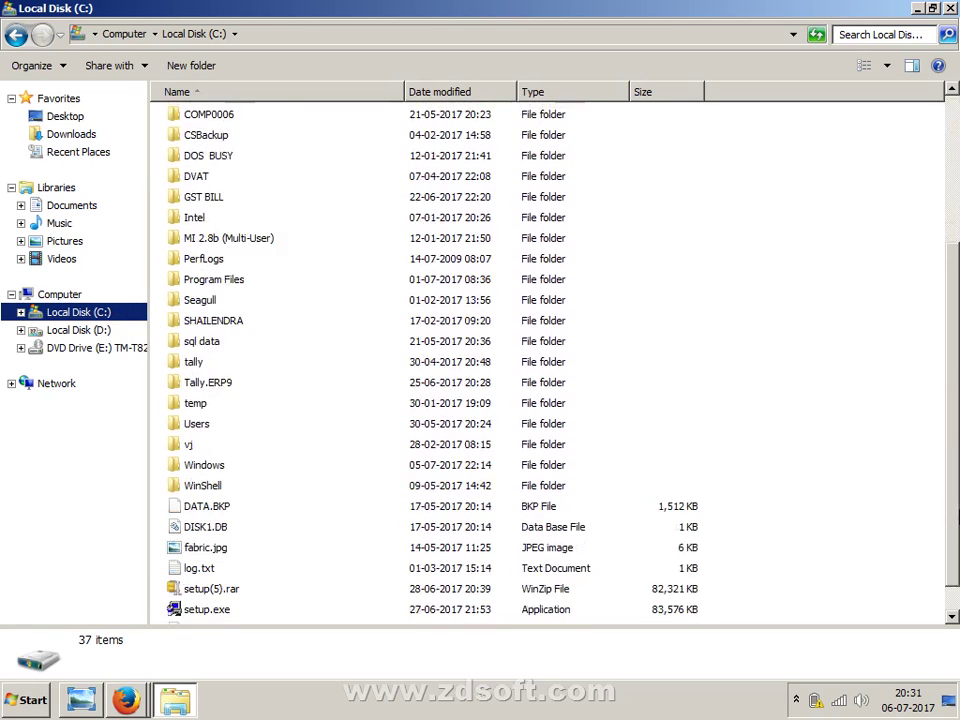
pyautogui.click(226, 574)
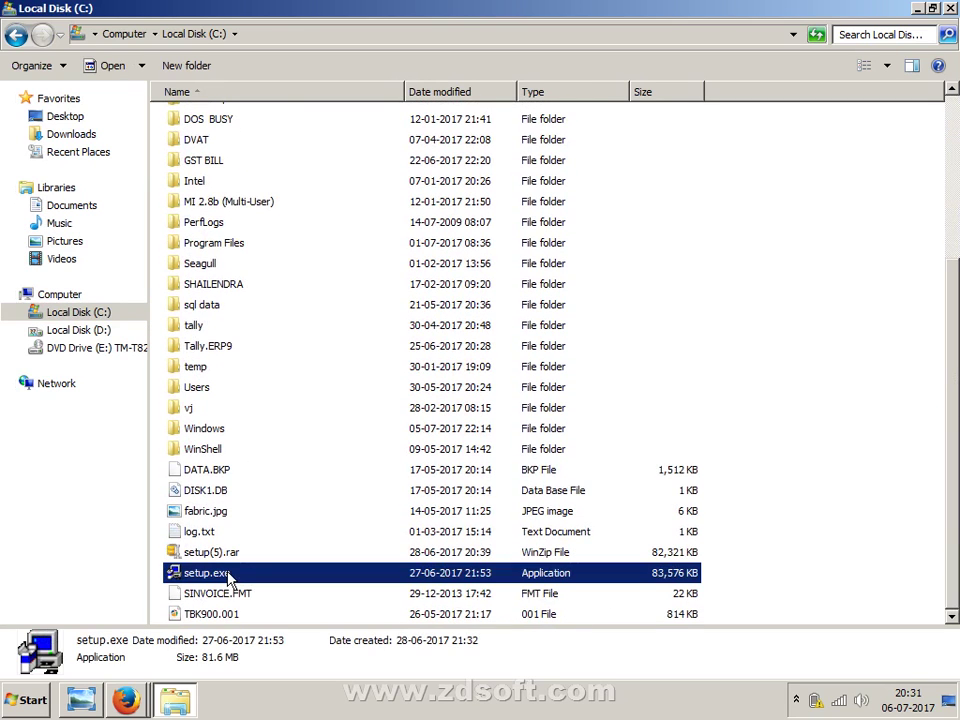
pyautogui.rightClick(228, 578)
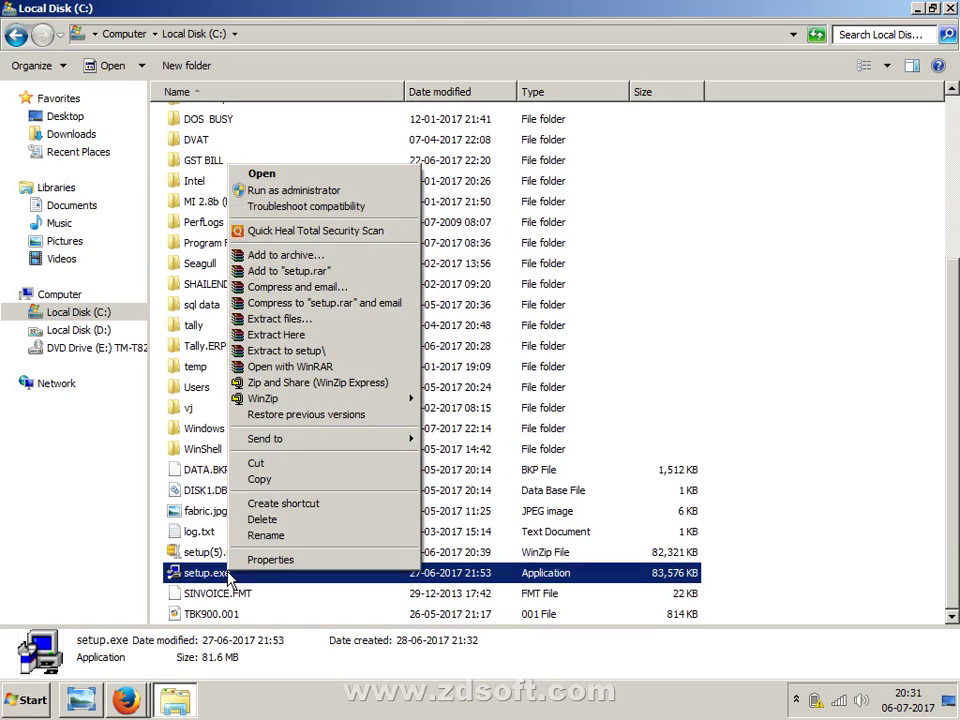
pyautogui.click(795, 443)
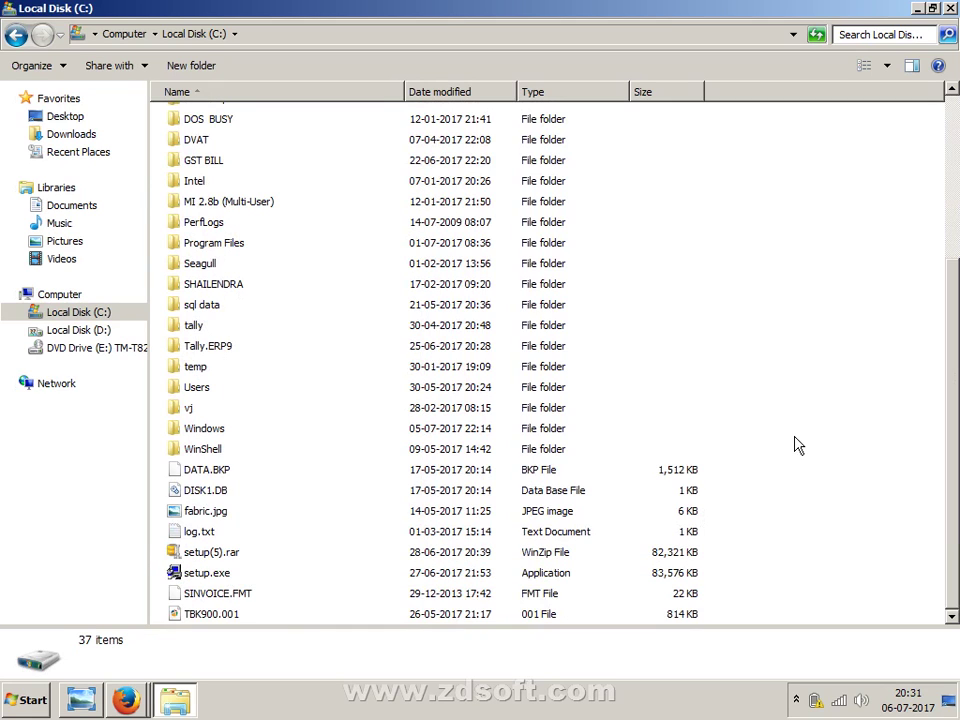
pyautogui.rightClick(187, 571)
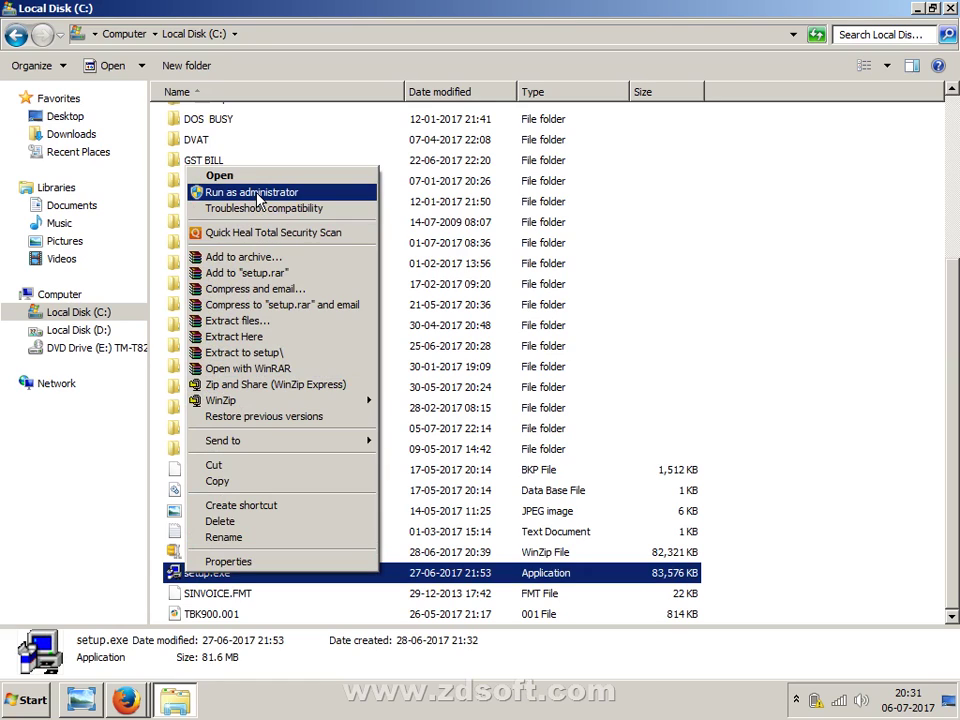
pyautogui.click(257, 195)
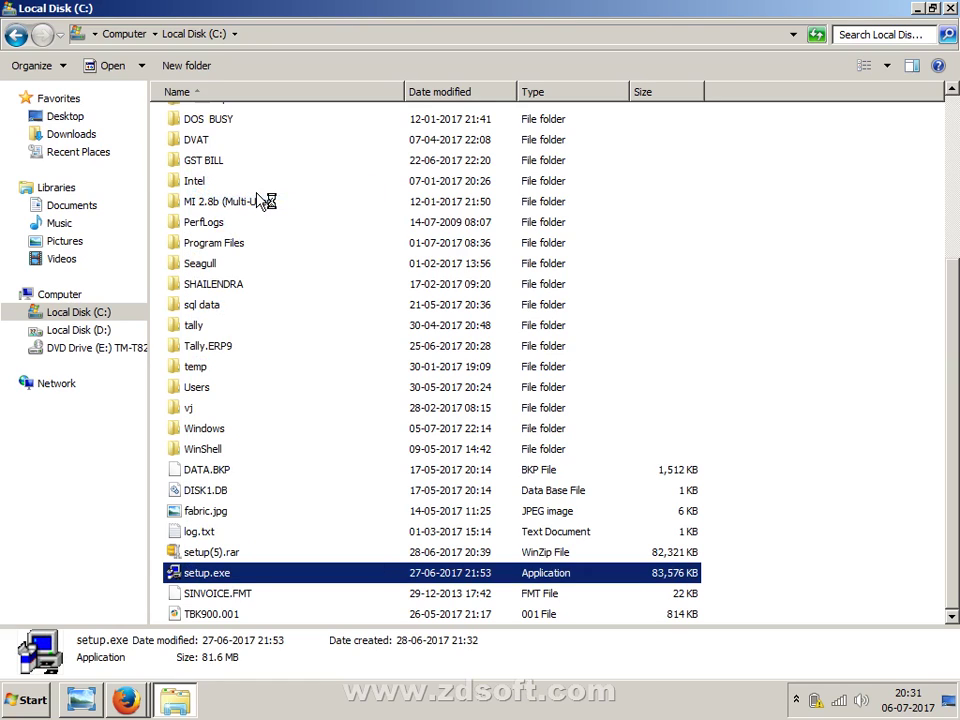
pyautogui.click(943, 8)
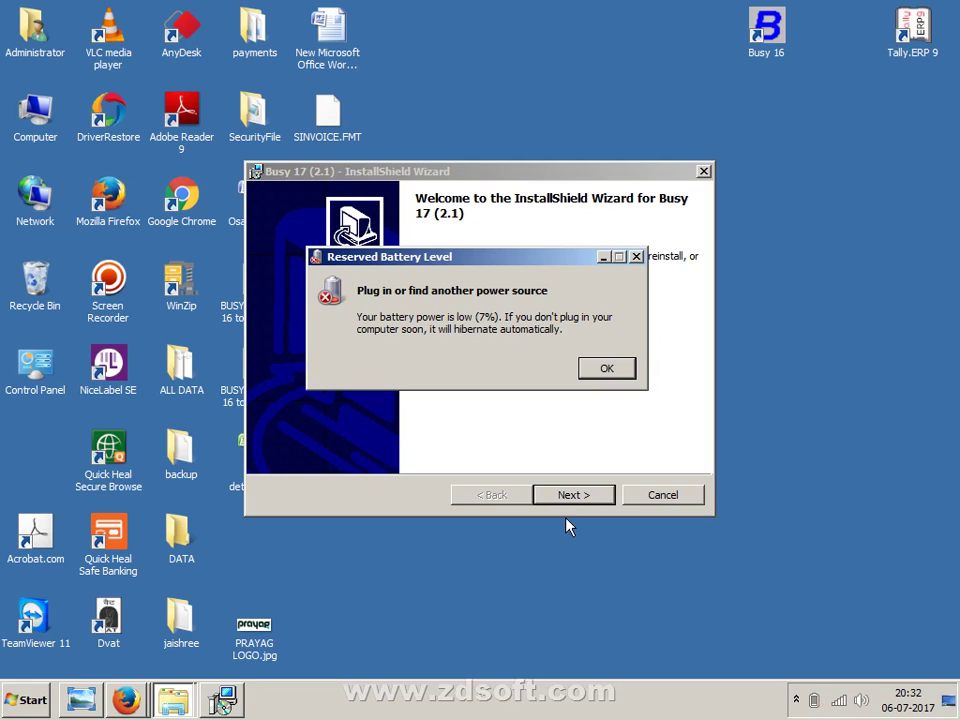
# - Dismiss the low battery warning and proceed through setup with the Modify option to install
pyautogui.press('Return')
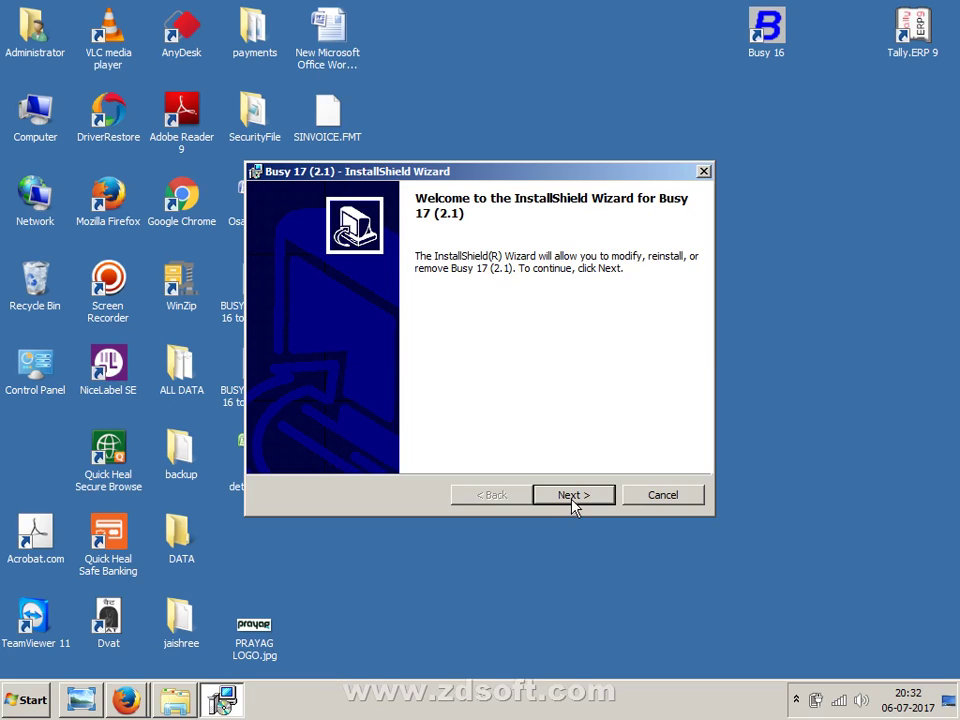
pyautogui.click(572, 497)
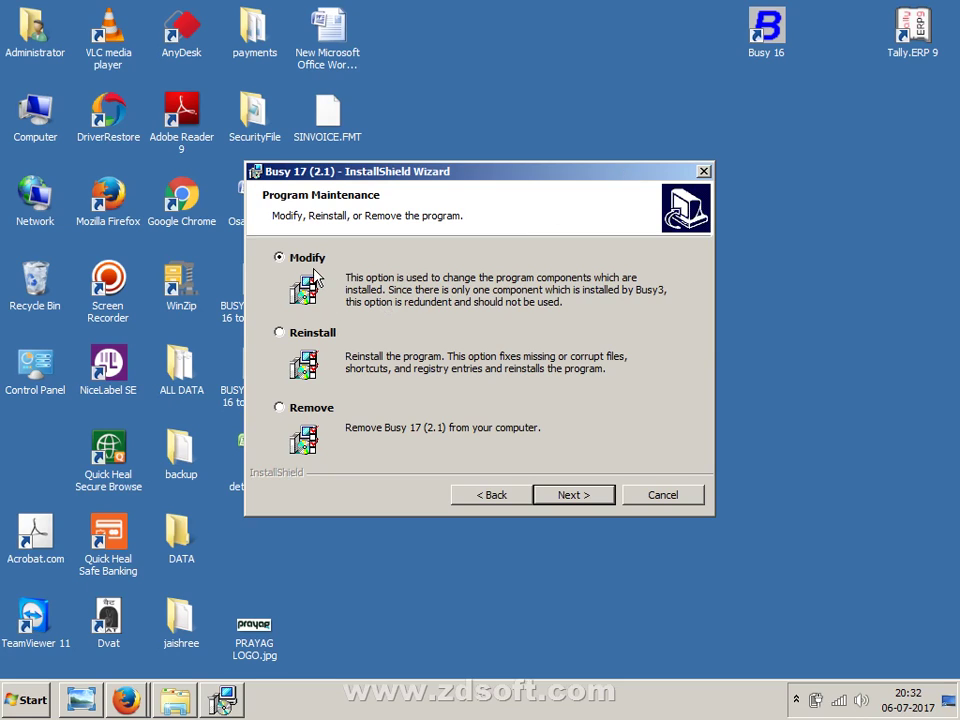
pyautogui.click(590, 495)
pyautogui.click(590, 495)
pyautogui.click(590, 495)
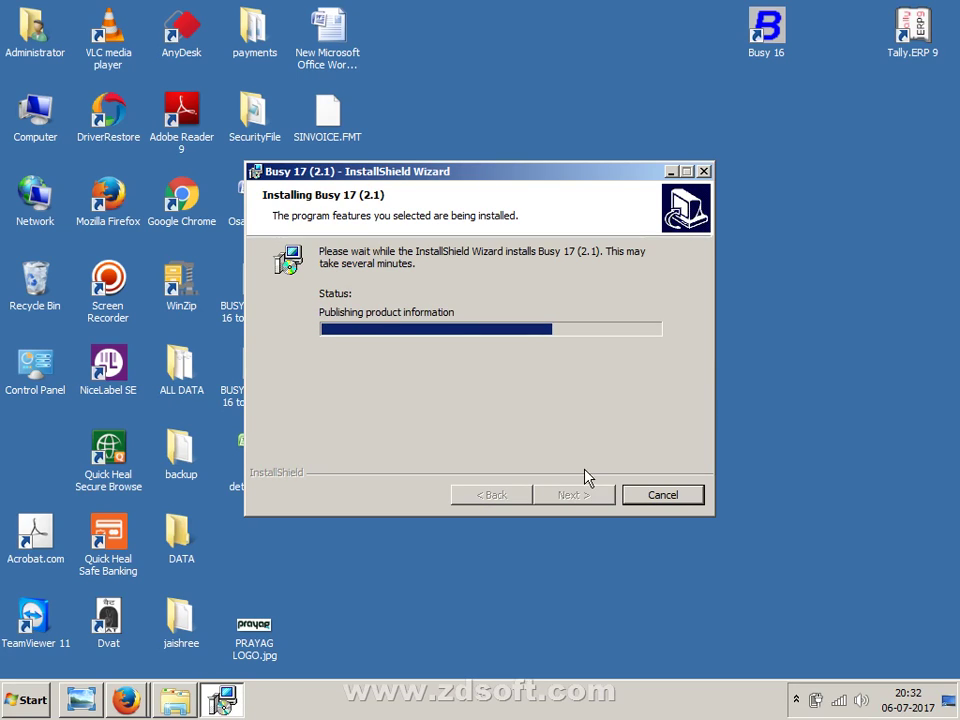
# - Check the Busy 16 desktop shortcut's Properties, then close the finished installation wizard
pyautogui.click(766, 32)
pyautogui.click(766, 32)
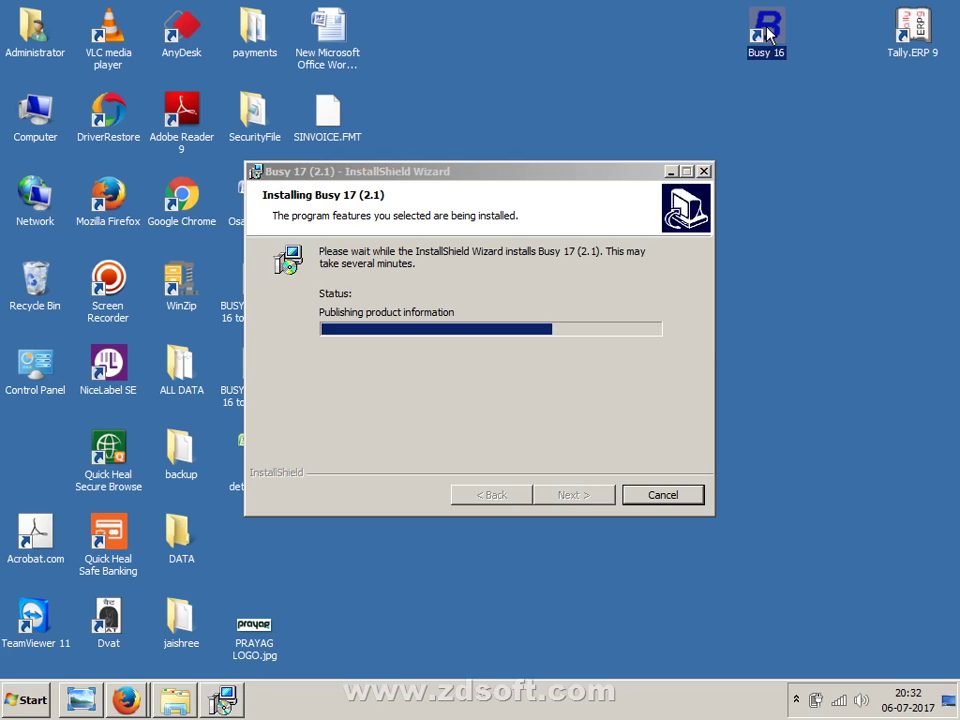
pyautogui.rightClick(768, 34)
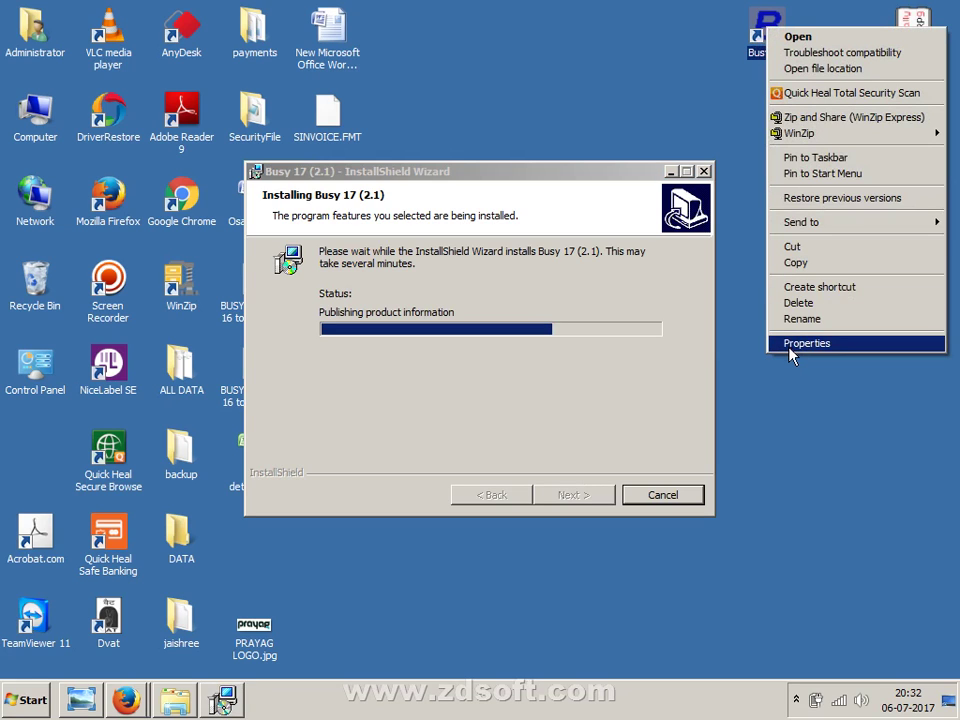
pyautogui.click(791, 352)
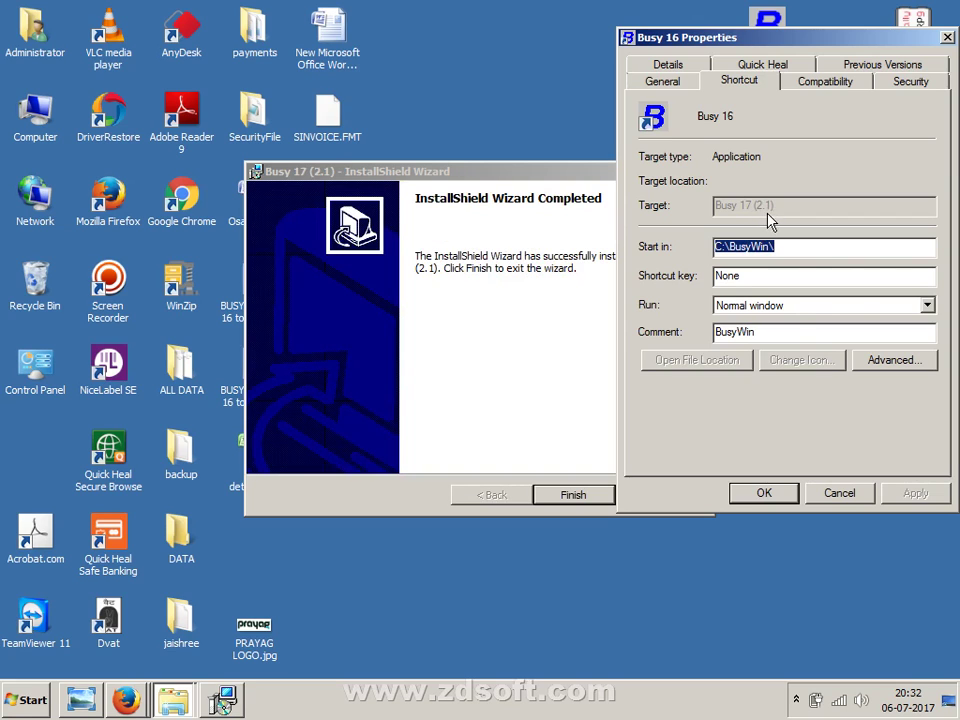
pyautogui.click(838, 493)
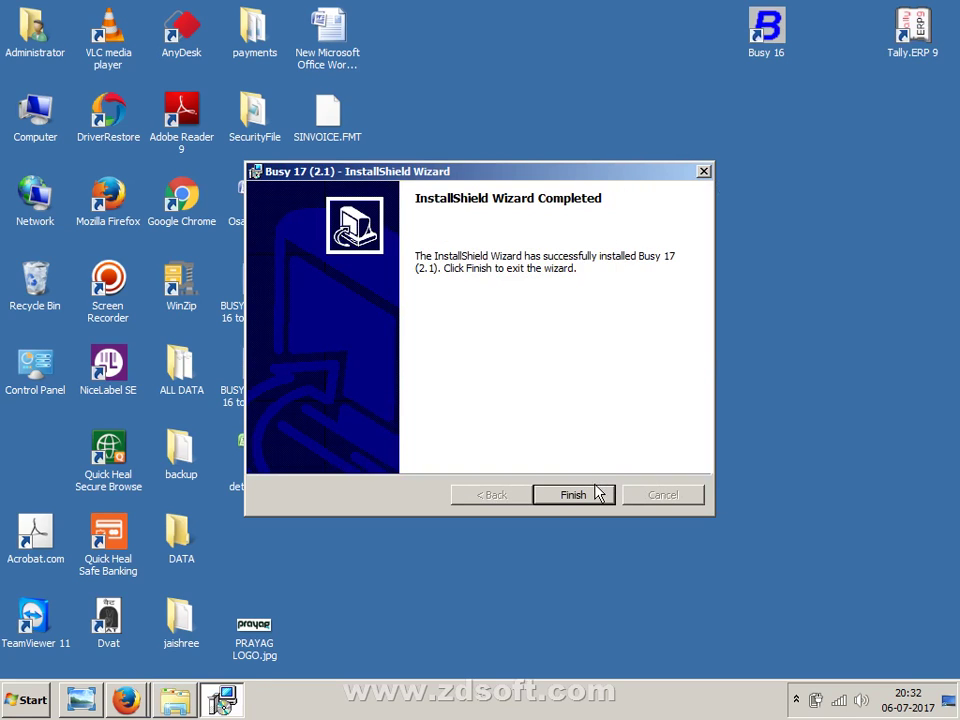
pyautogui.click(704, 171)
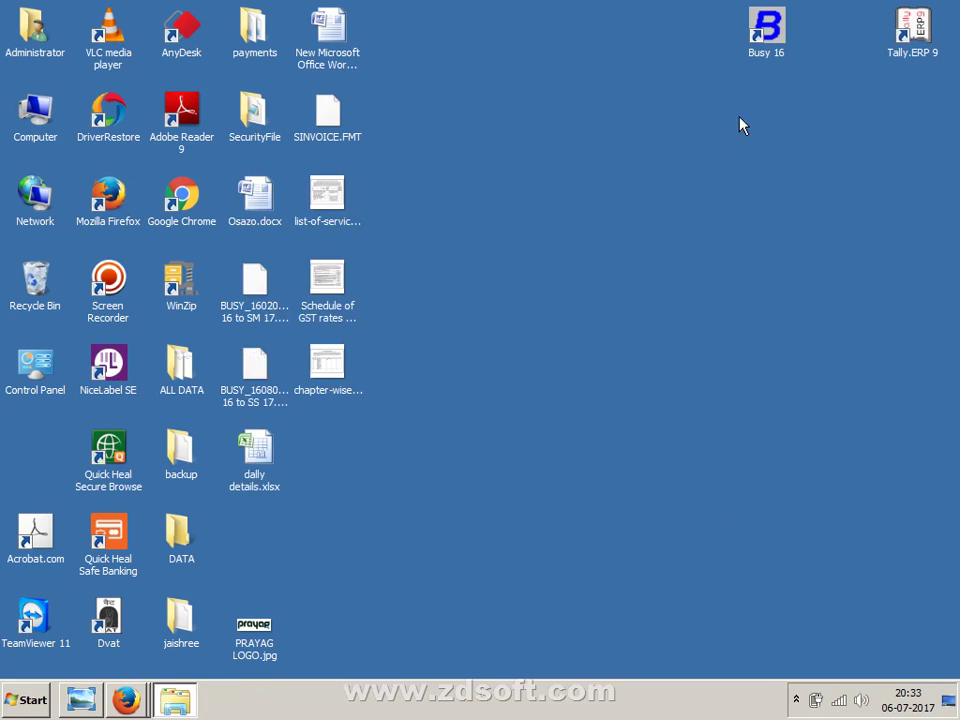
# - Rename the Busy 16 desktop shortcut to busy17
pyautogui.click(779, 36)
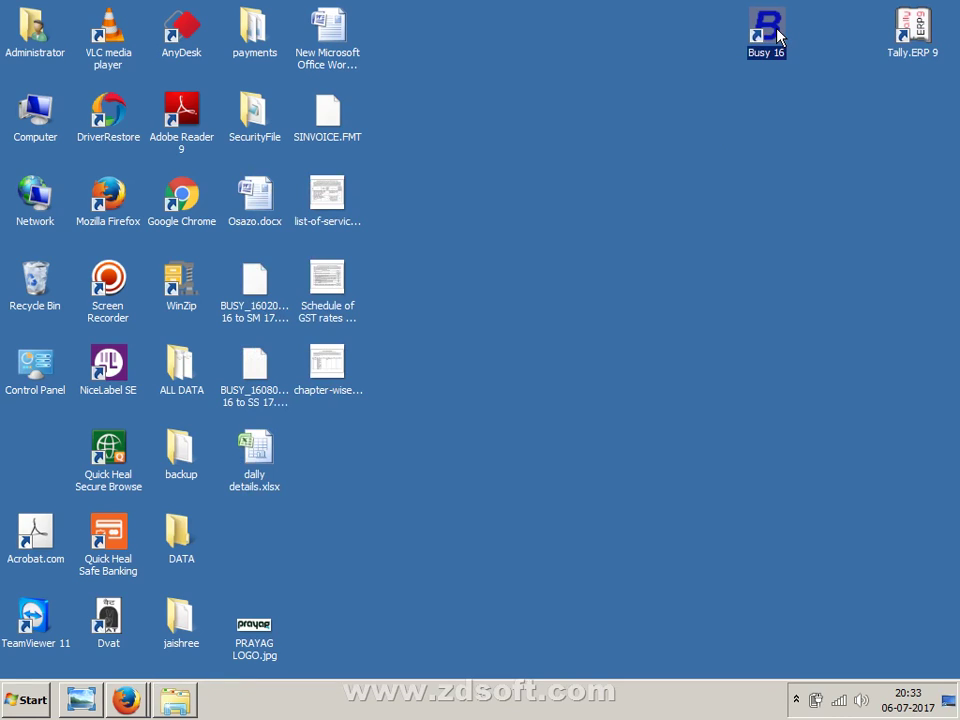
pyautogui.click(779, 36)
pyautogui.write('busy')
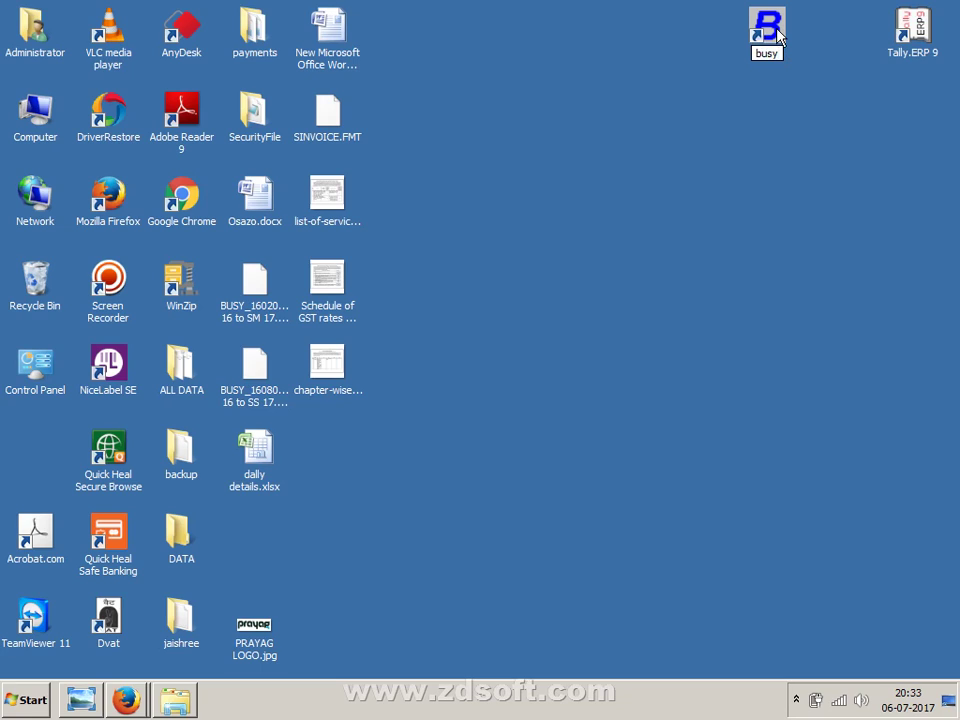
pyautogui.write('17')
pyautogui.press('Return')
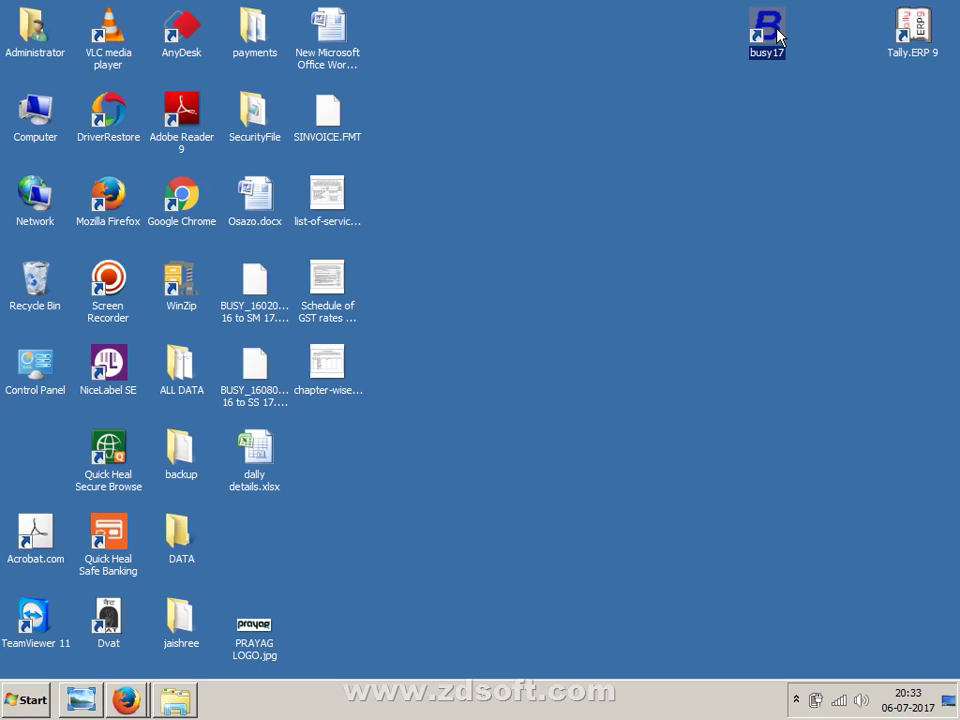
# - Refresh the desktop, then restore the drive C: window and bring up setup.exe's context menu
pyautogui.rightClick(545, 296)
pyautogui.moveTo(564, 326)
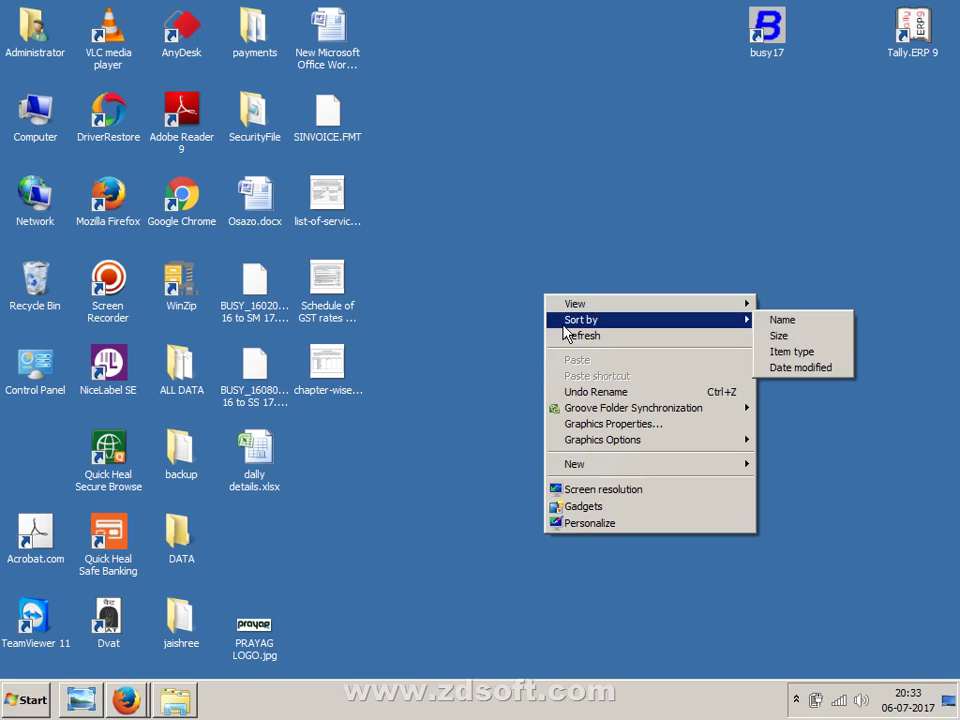
pyautogui.click(566, 337)
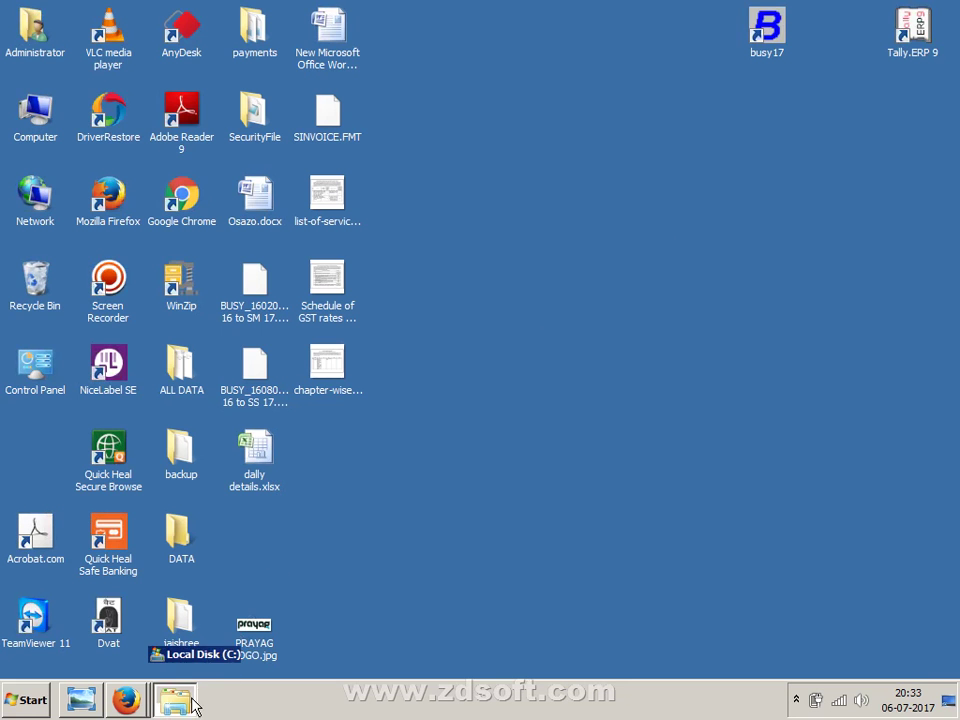
pyautogui.click(193, 706)
pyautogui.rightClick(222, 573)
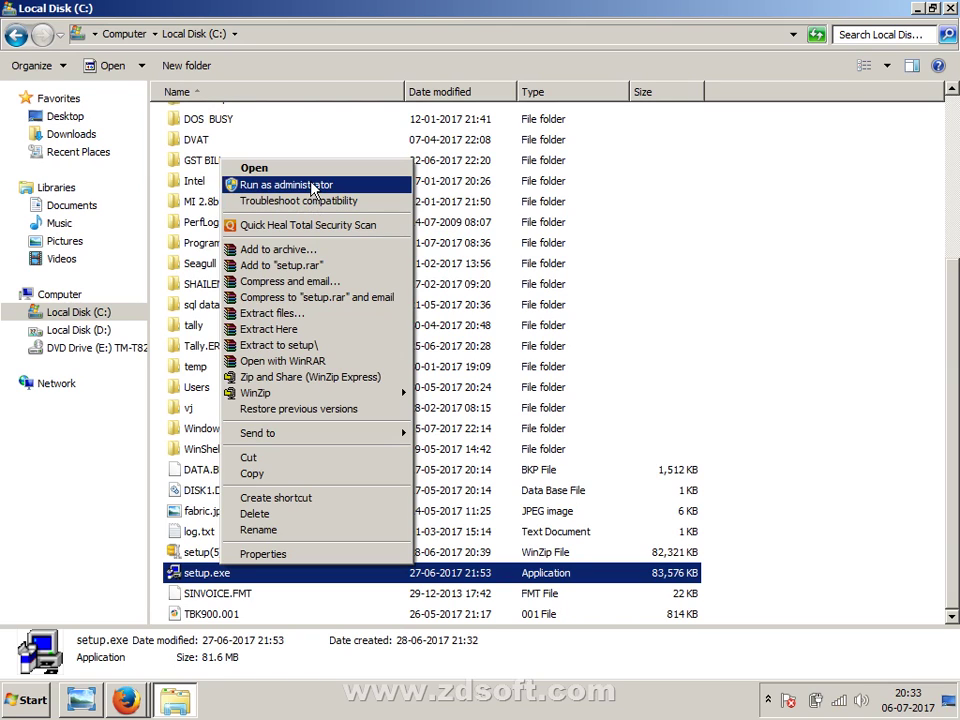
# - Run setup.exe as administrator again from its context menu
pyautogui.click(312, 186)
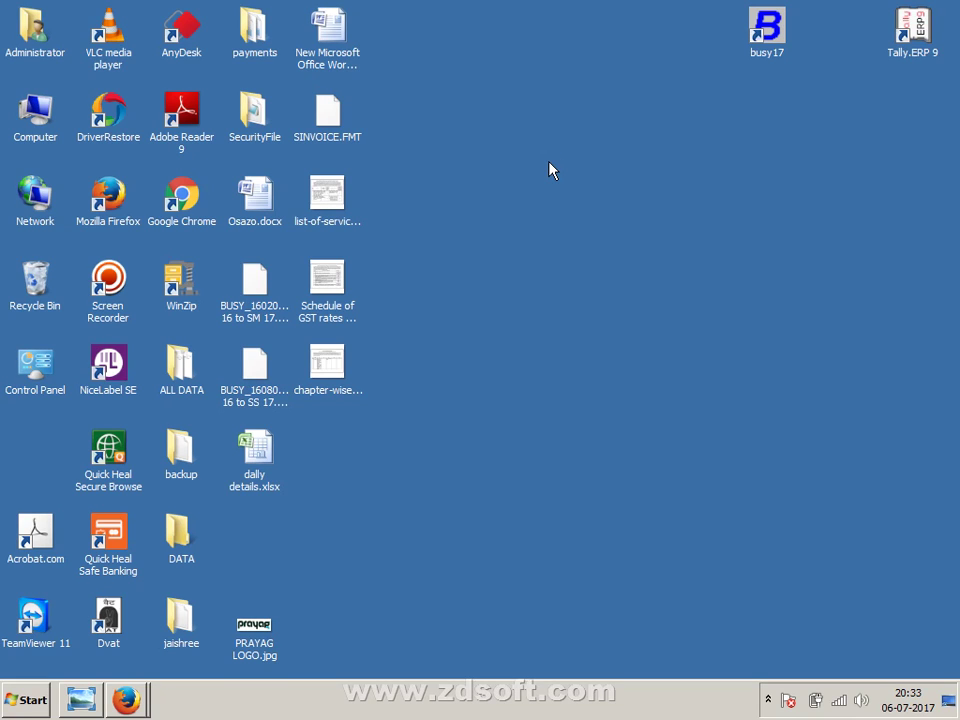
# - Start Busy 17 from the busy17 shortcut so it warns it will run in Demo Mode
pyautogui.doubleClick(767, 30)
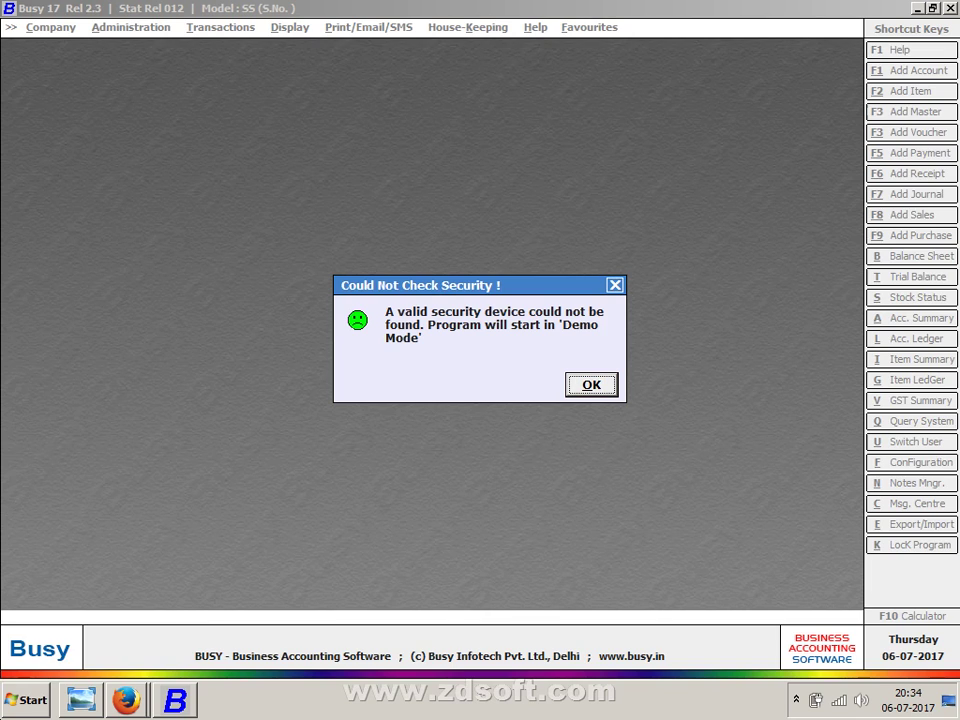
pyautogui.click(125, 700)
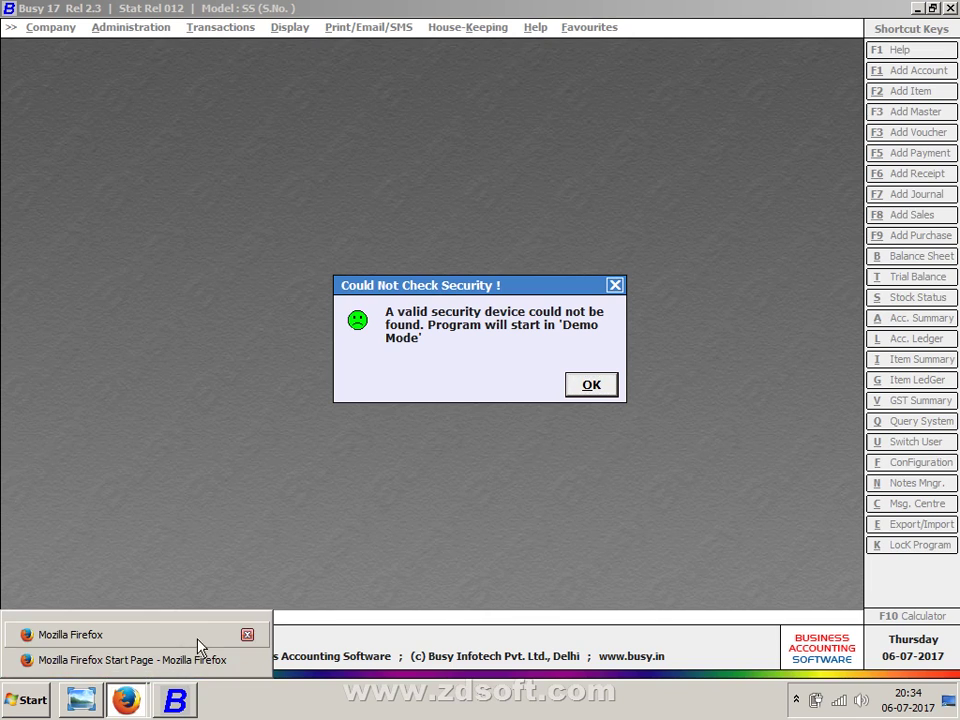
pyautogui.click(190, 660)
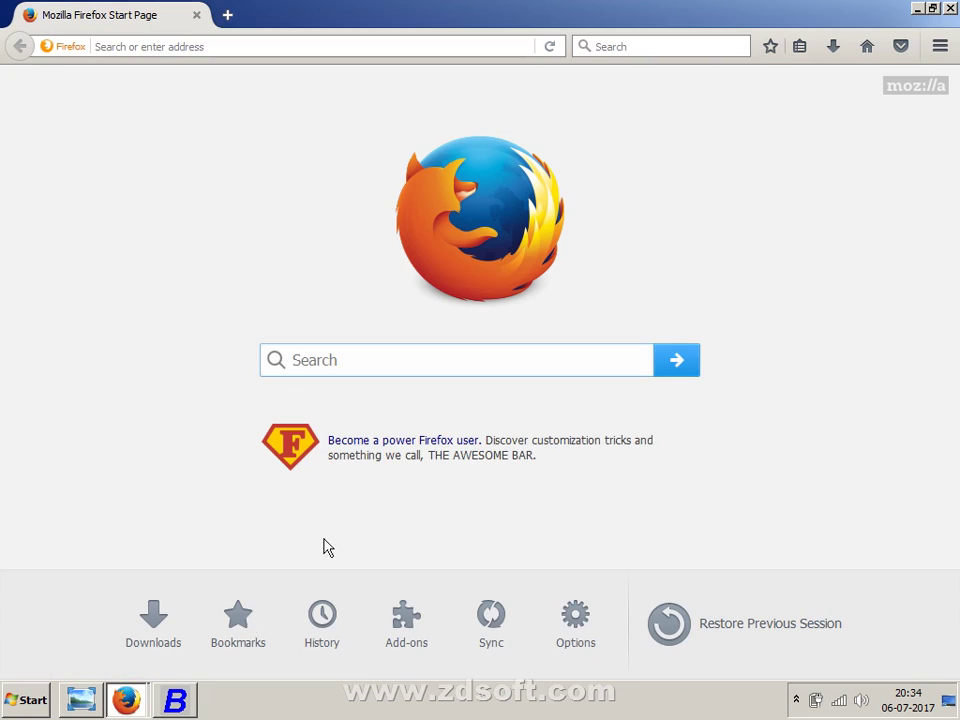
pyautogui.rightClick(118, 698)
pyautogui.click(126, 700)
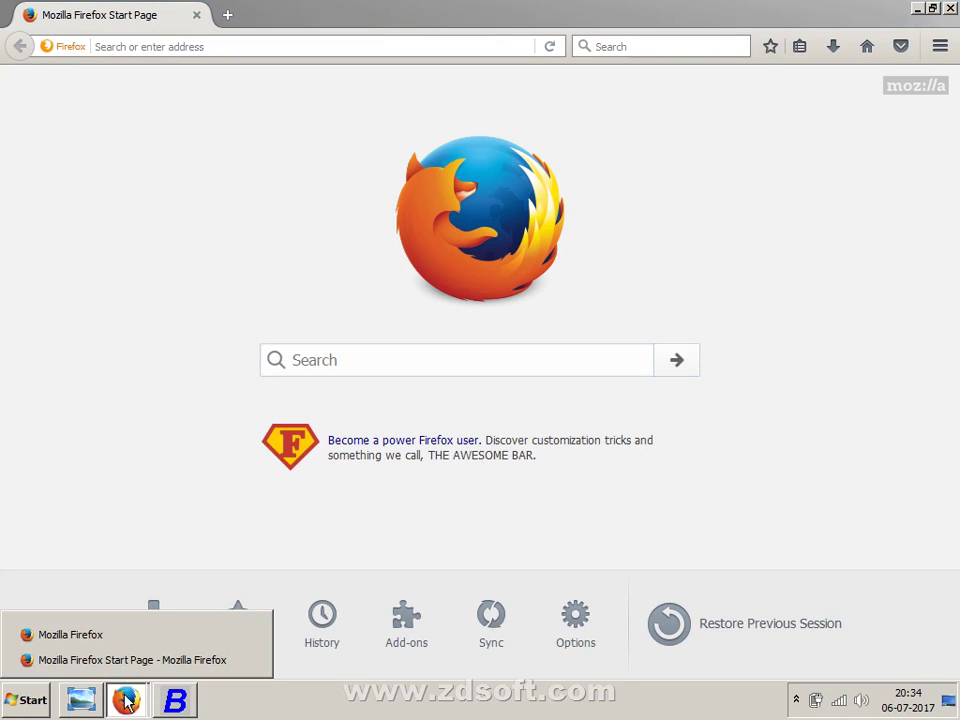
pyautogui.click(141, 640)
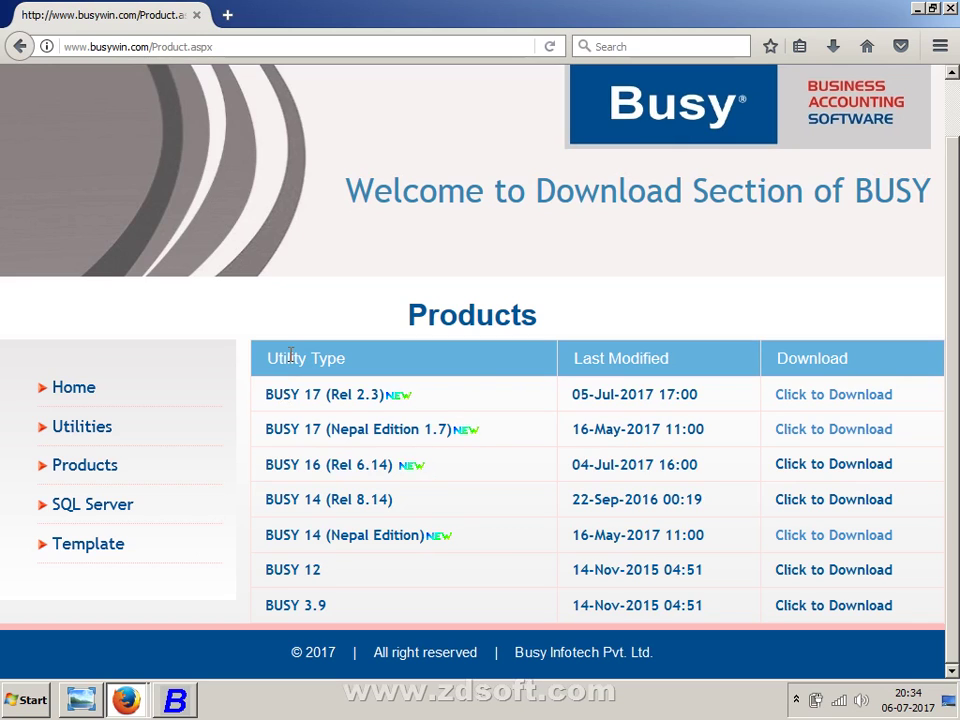
pyautogui.hotkey('alt', 'Tab')
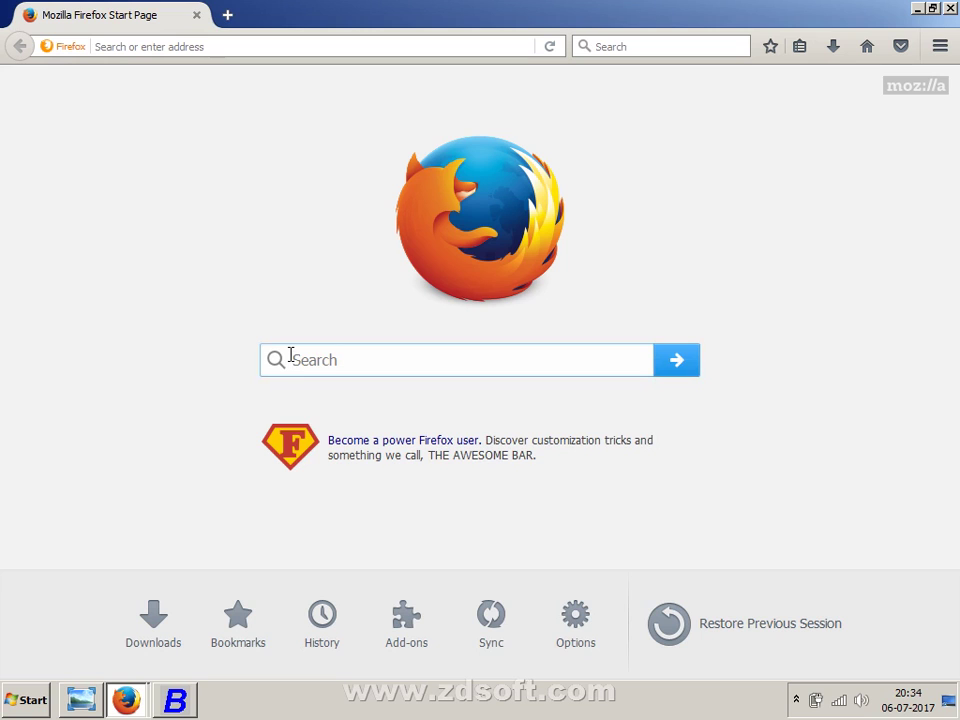
pyautogui.hotkey('alt', 'Tab')
pyautogui.hotkey('alt', 'Tab')
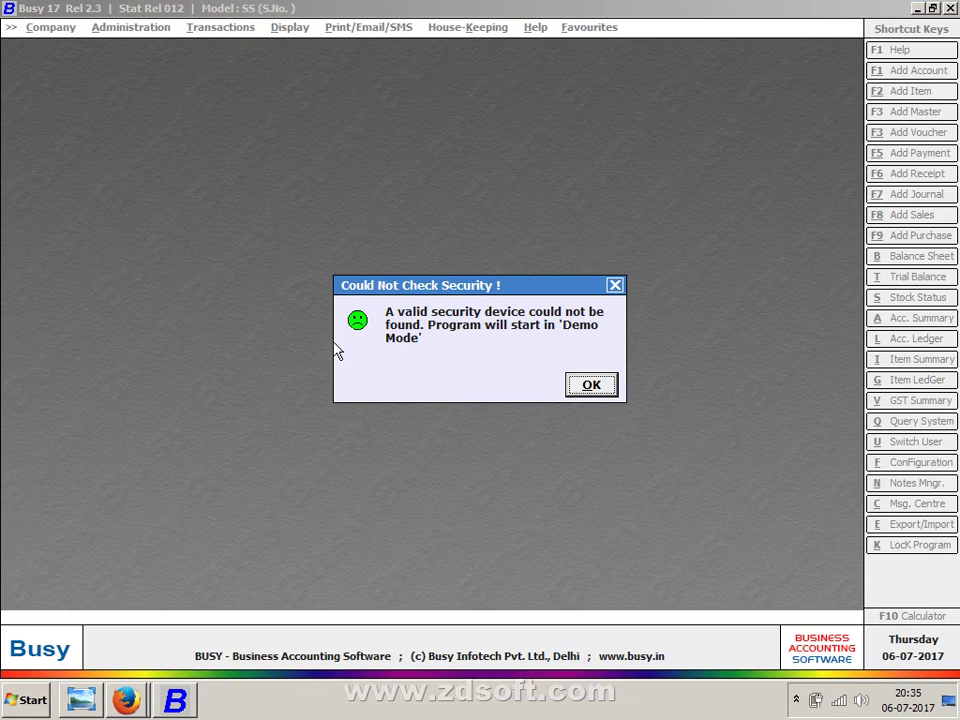
pyautogui.moveTo(435, 283); pyautogui.dragTo(441, 258)
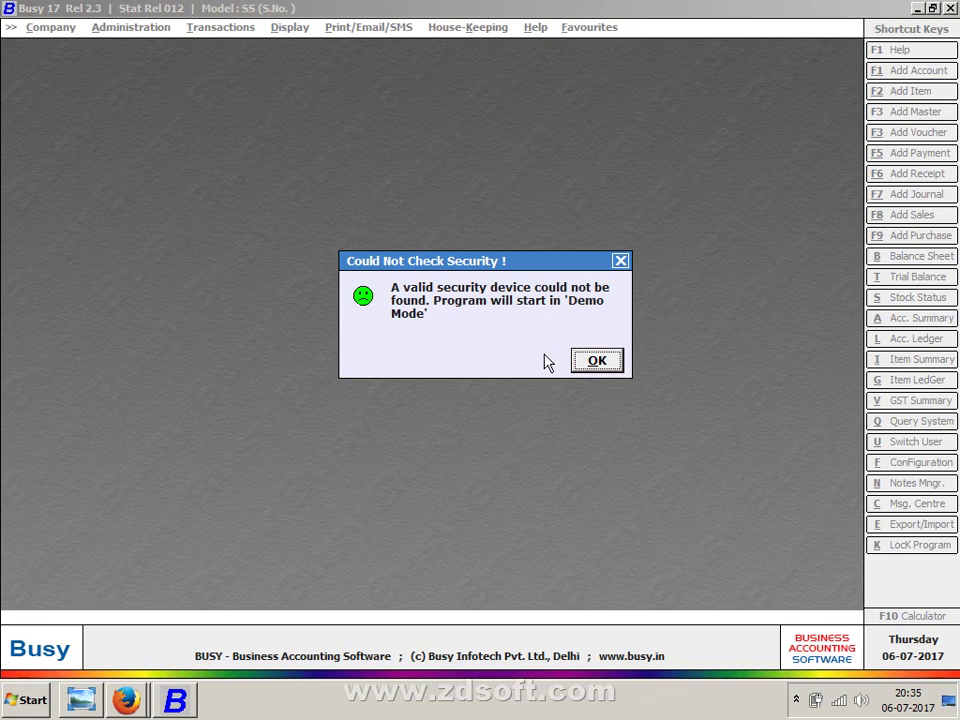
# - Accept Demo Mode, exit Busy 17, and minimize both Firefox windows to reveal the desktop
pyautogui.click(578, 364)
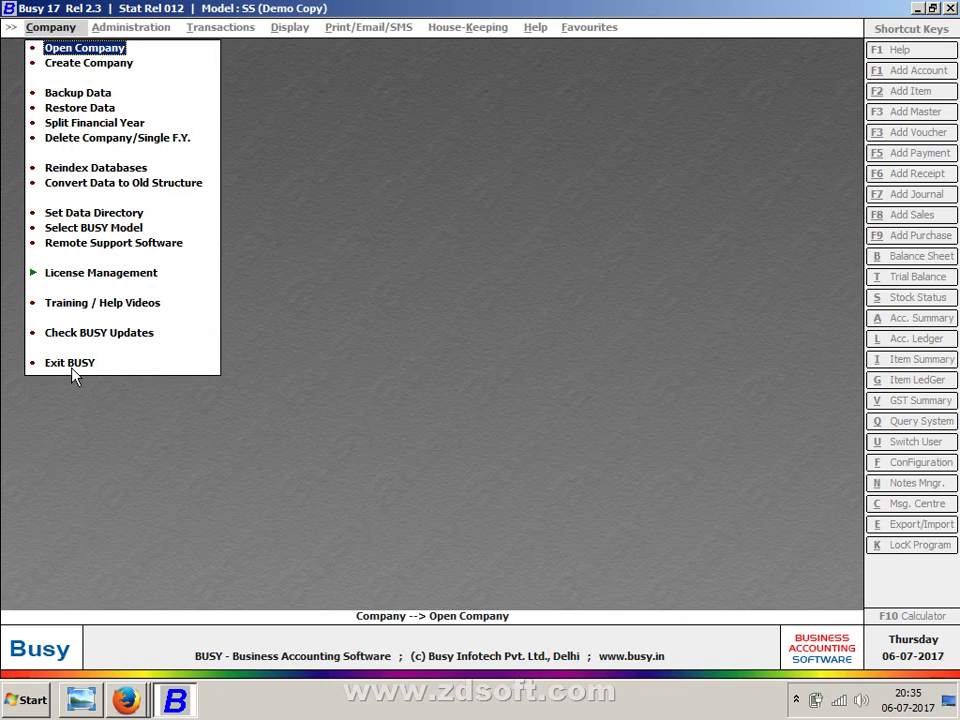
pyautogui.click(75, 372)
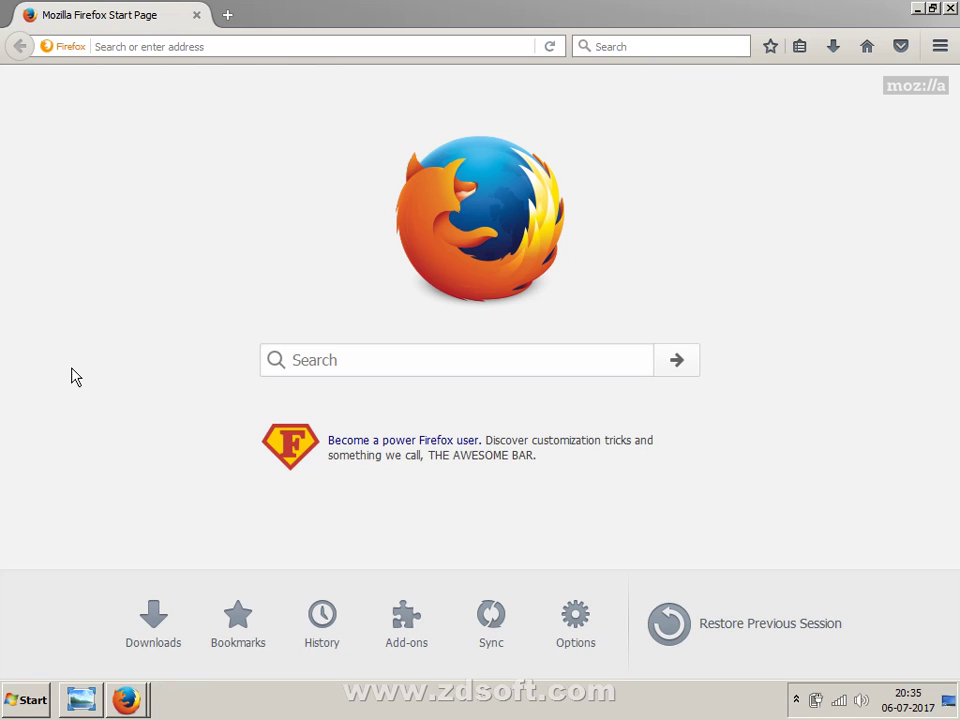
pyautogui.click(918, 9)
pyautogui.click(918, 9)
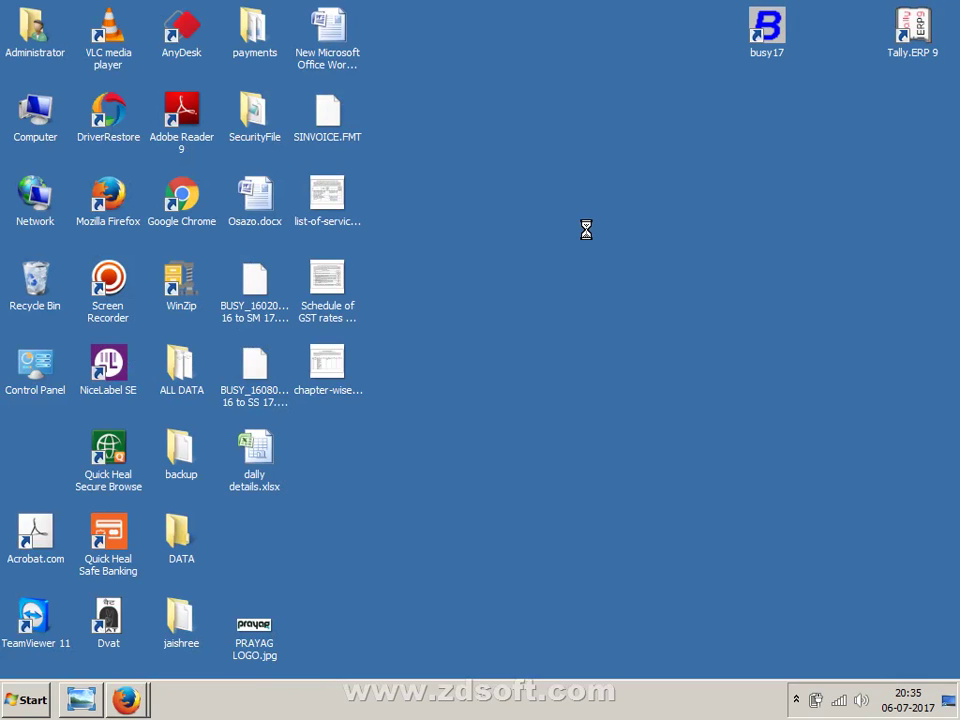
pyautogui.rightClick(576, 198)
# - Refresh the desktop and create a new text document on it
pyautogui.click(589, 237)
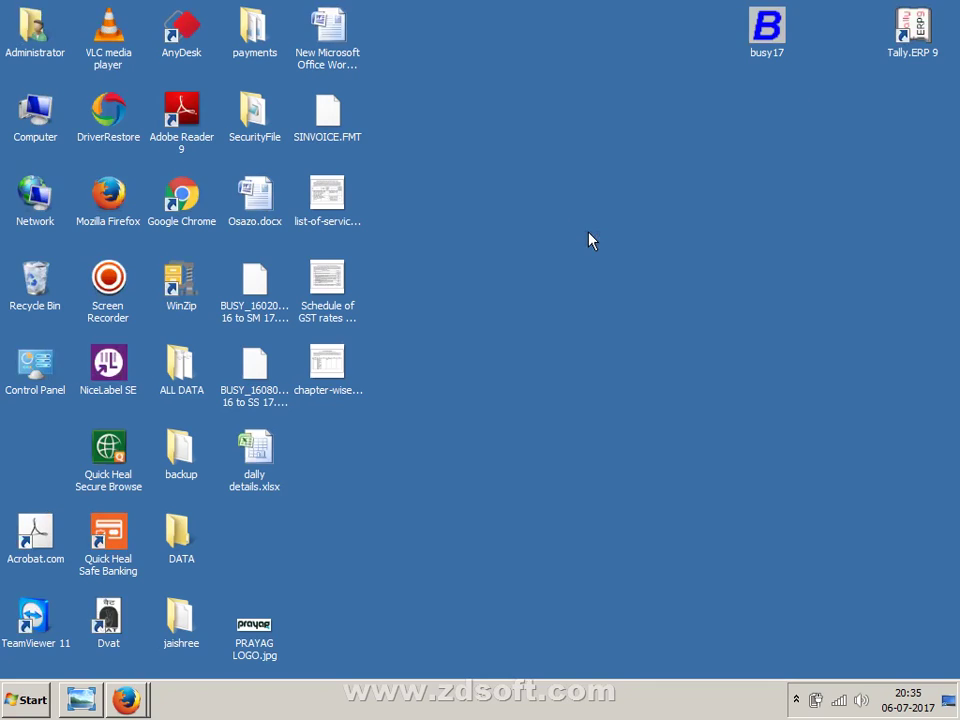
pyautogui.rightClick(589, 233)
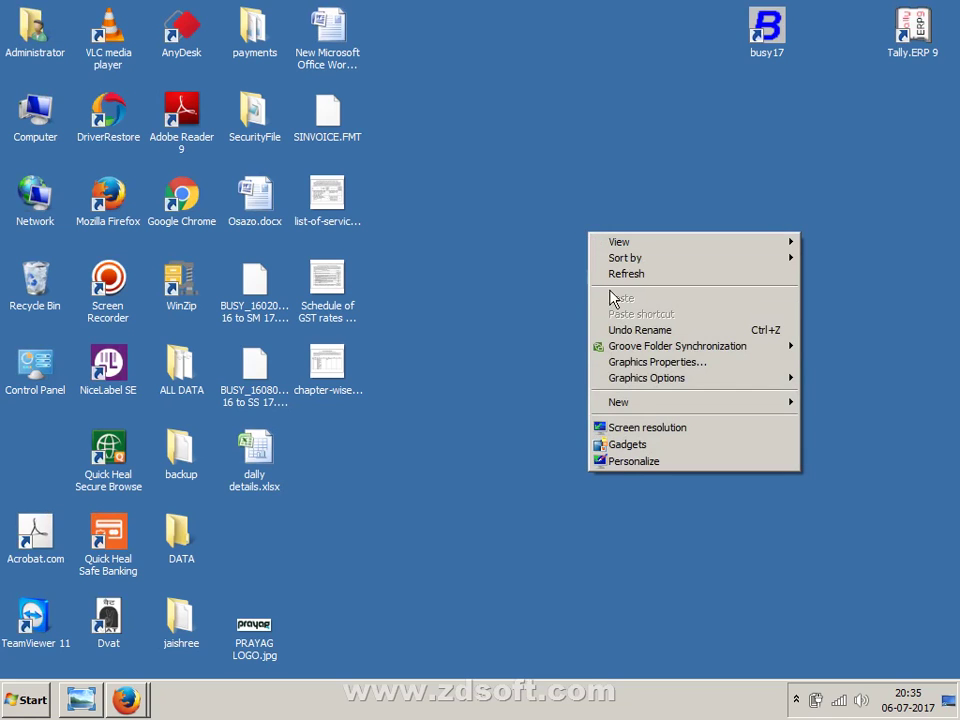
pyautogui.moveTo(633, 405)
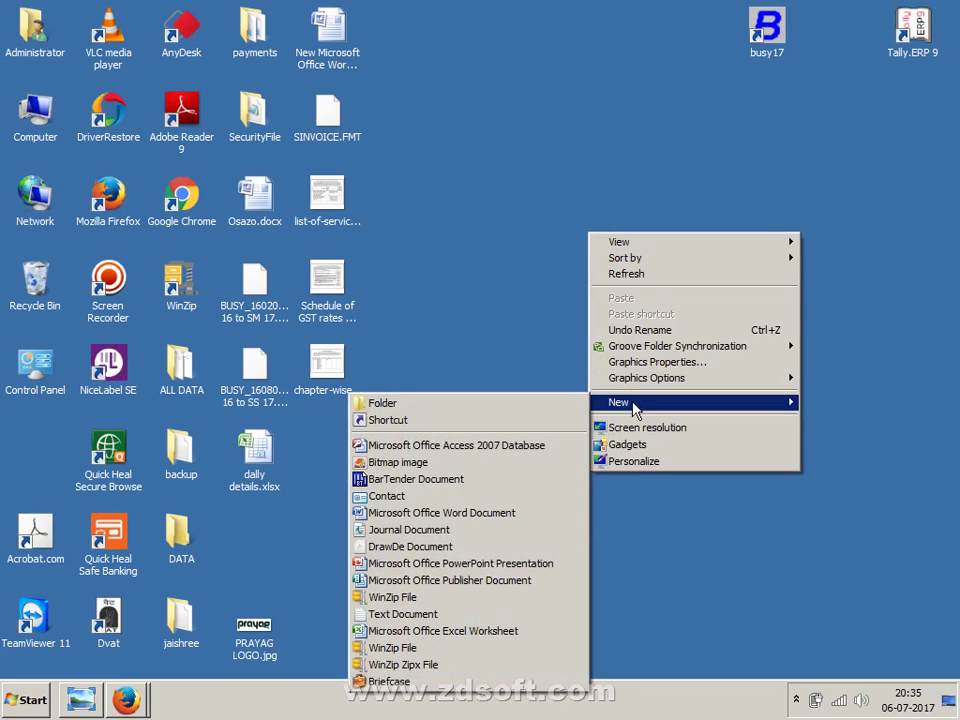
pyautogui.click(465, 614)
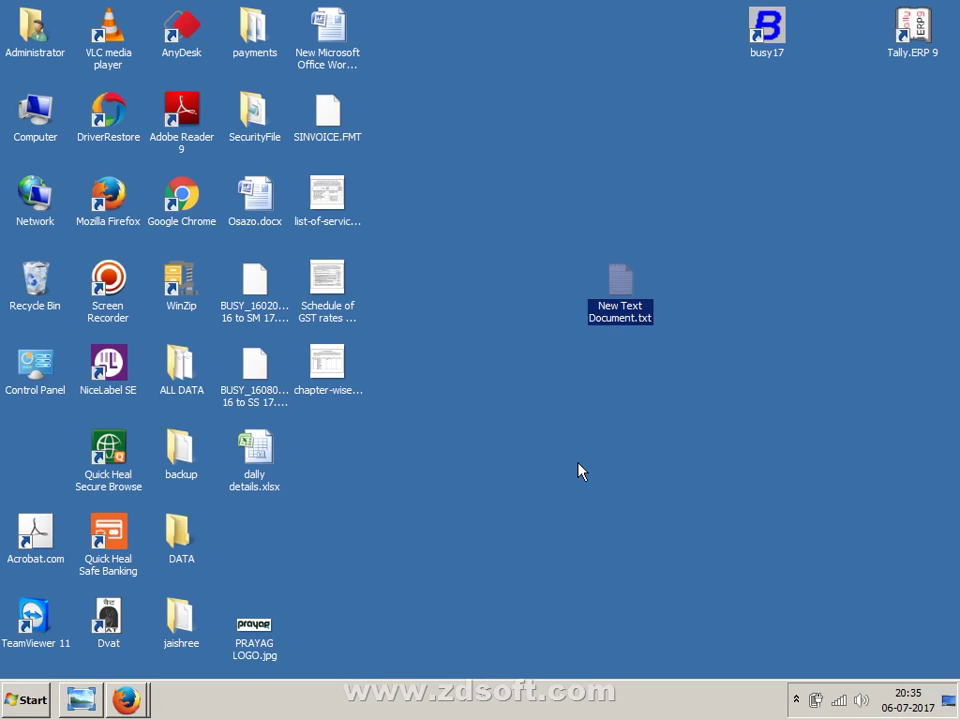
# - Open New Text Document.txt in Notepad and type the one-line numeric demo code
pyautogui.doubleClick(612, 290)
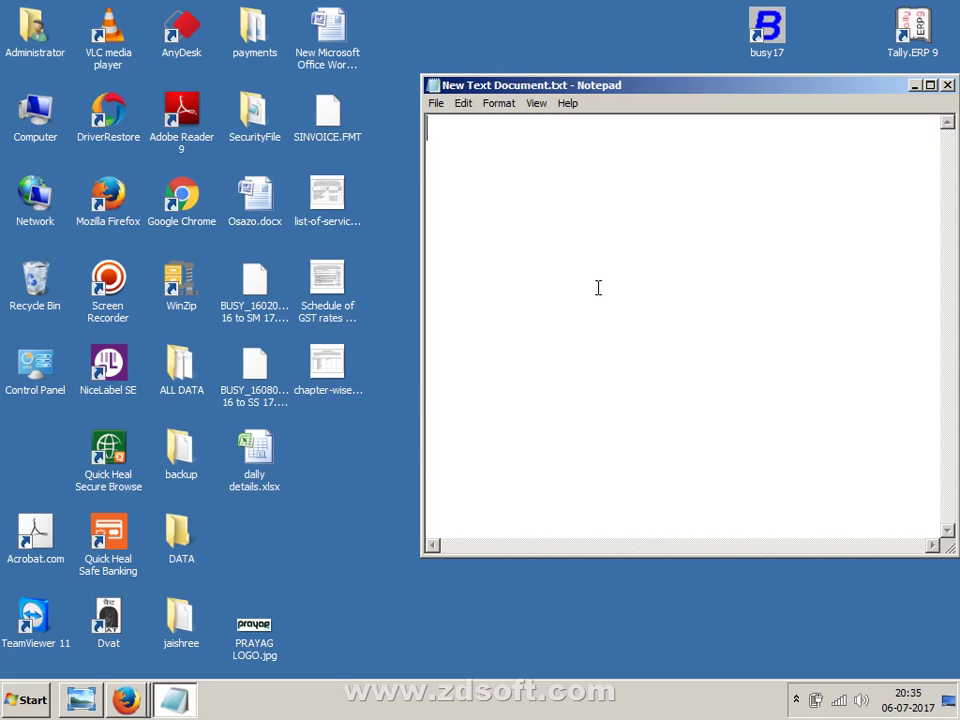
pyautogui.write('180')
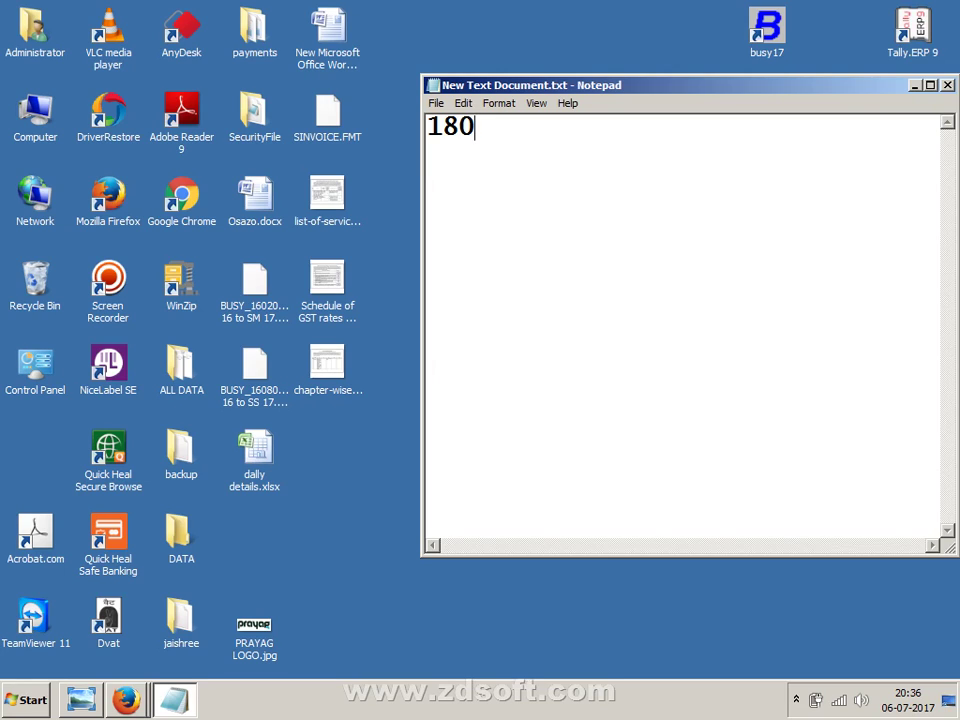
pyautogui.write(':12345678')
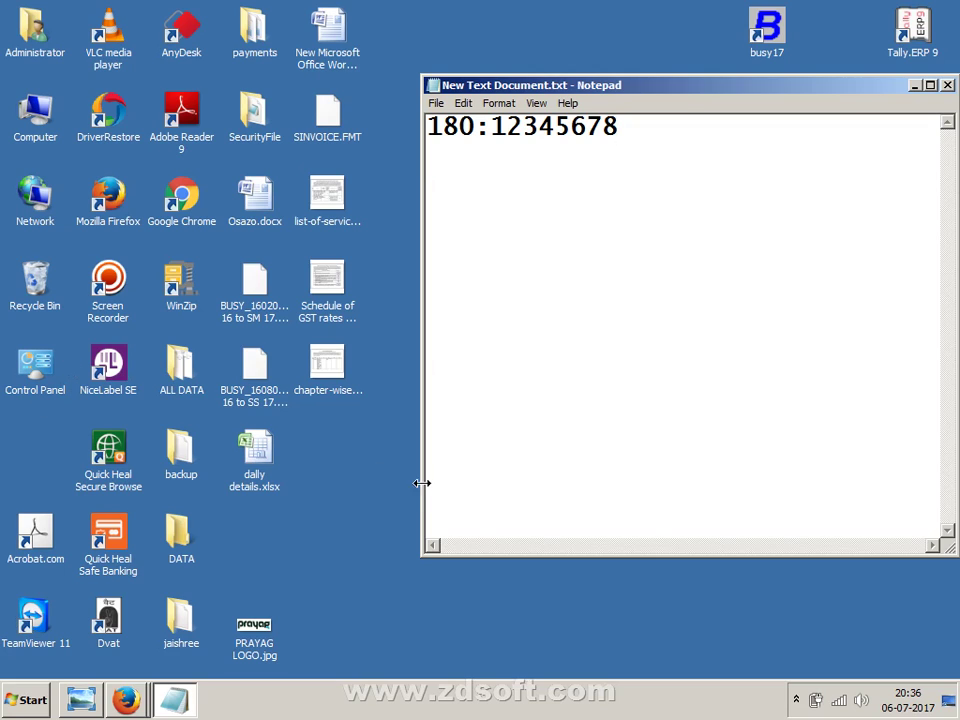
# - Start Save As and navigate to the C:\BusyWin\SYSTEM folder
pyautogui.click(437, 105)
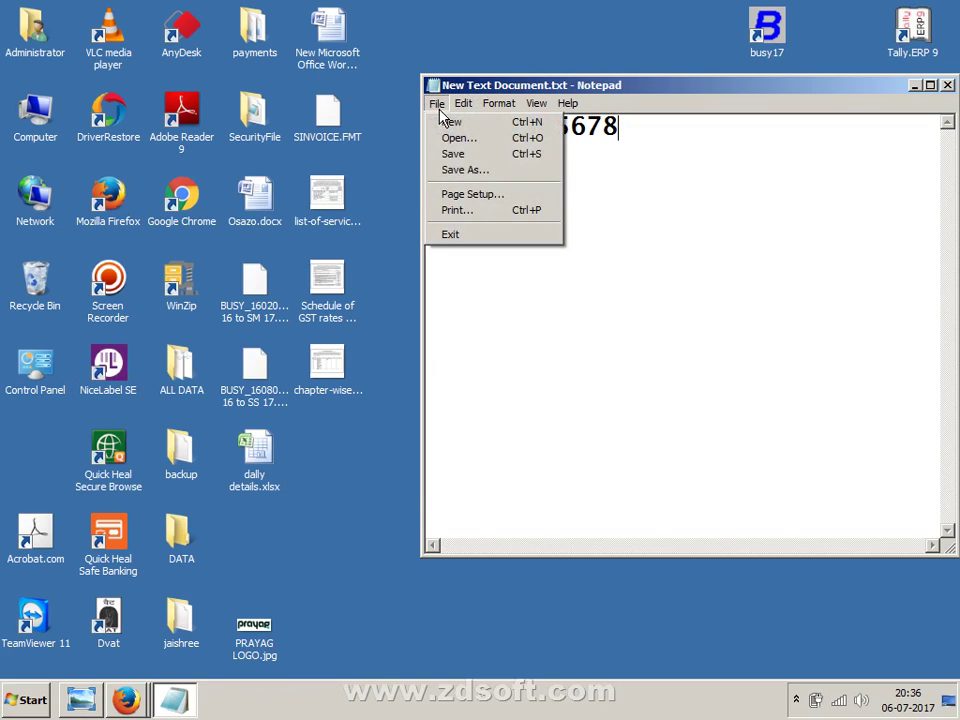
pyautogui.click(465, 172)
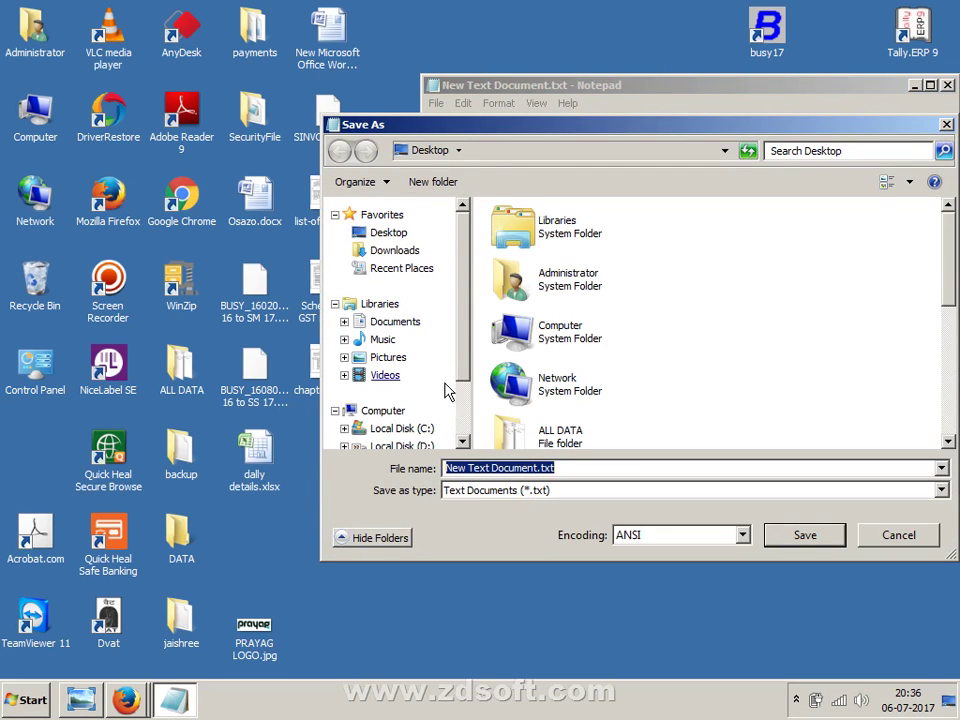
pyautogui.scroll(-2, 447, 390)
pyautogui.click(422, 352)
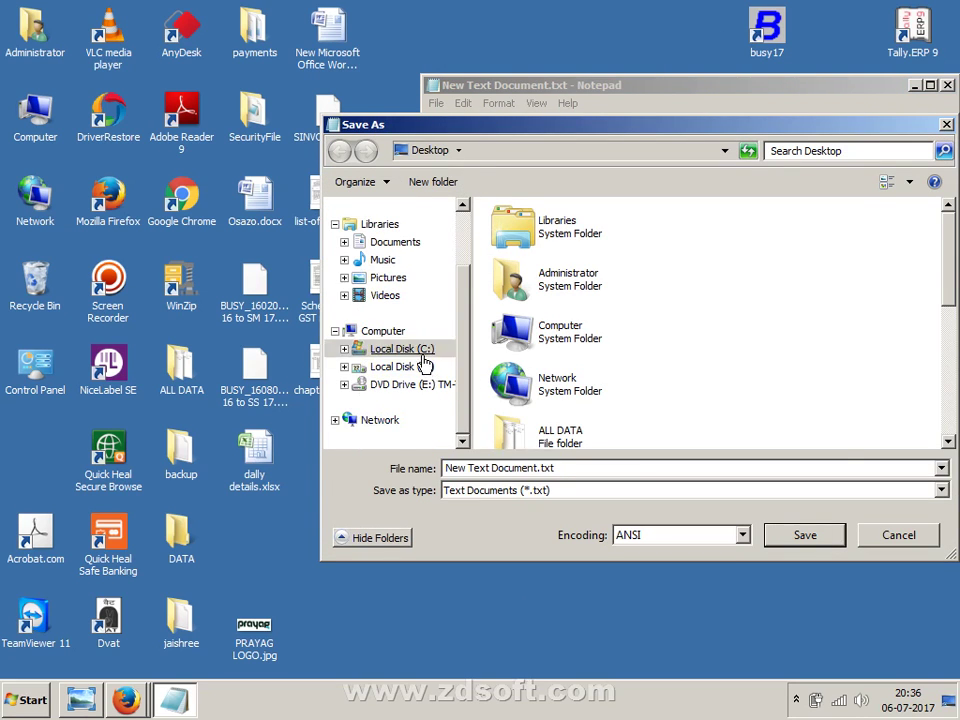
pyautogui.click(538, 255)
pyautogui.click(520, 317)
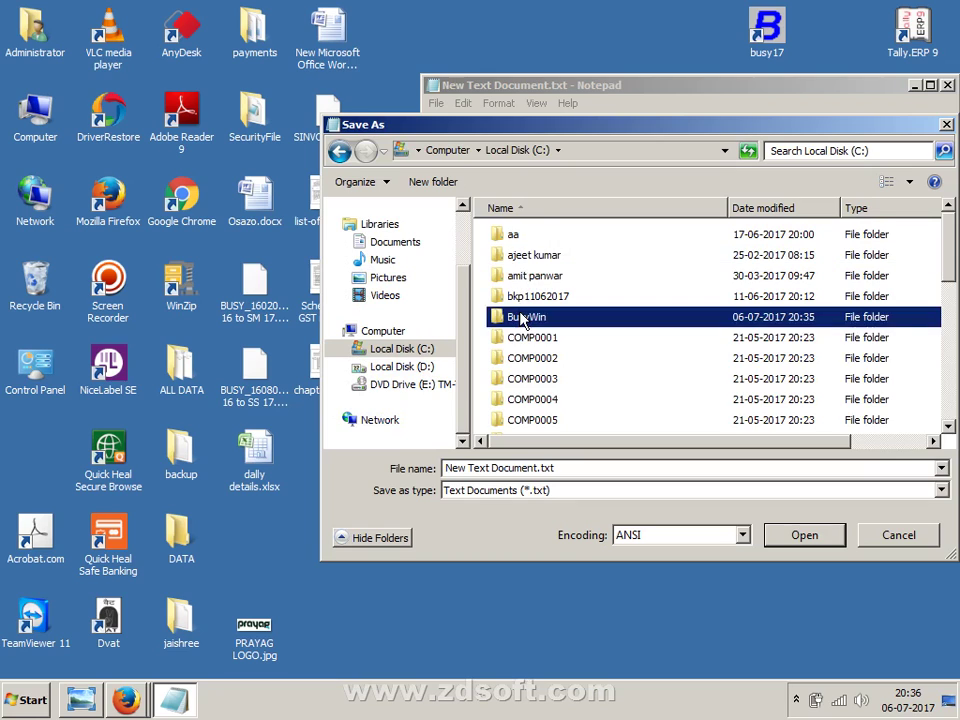
pyautogui.doubleClick(520, 317)
pyautogui.click(527, 276)
# - Save the file as demo.ini in the SYSTEM folder and close Notepad
pyautogui.click(535, 470)
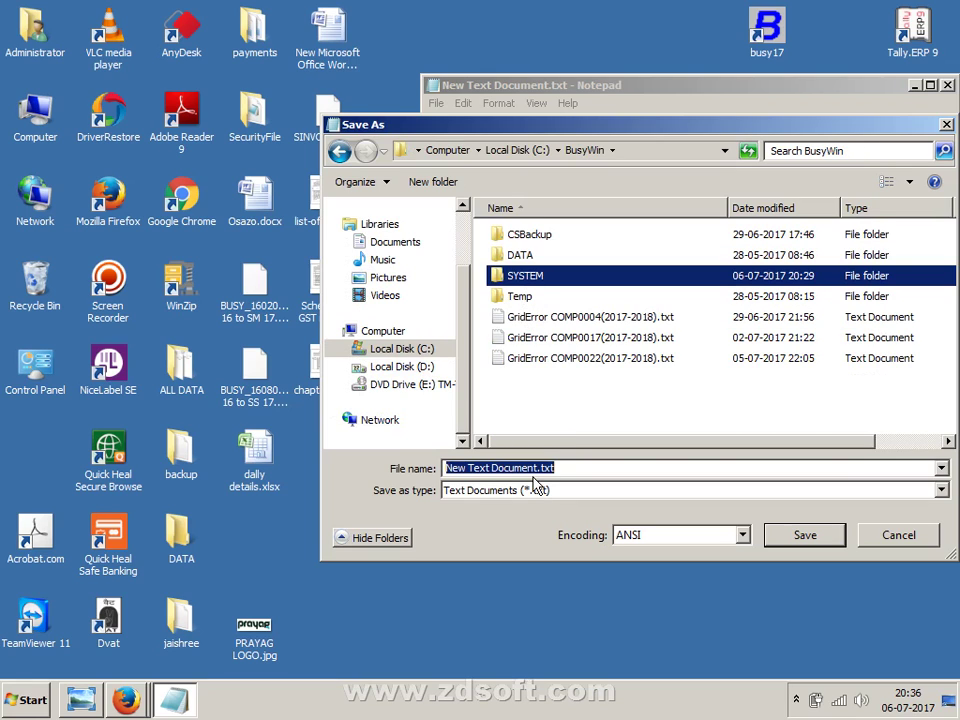
pyautogui.write('busy')
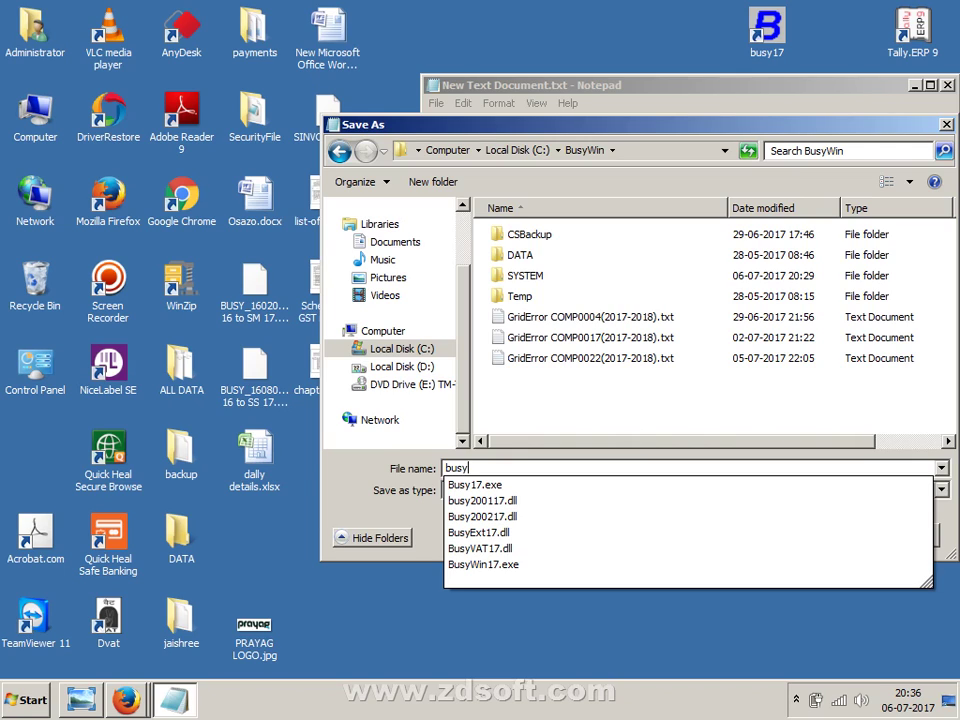
pyautogui.press('BackSpace')
pyautogui.press('BackSpace')
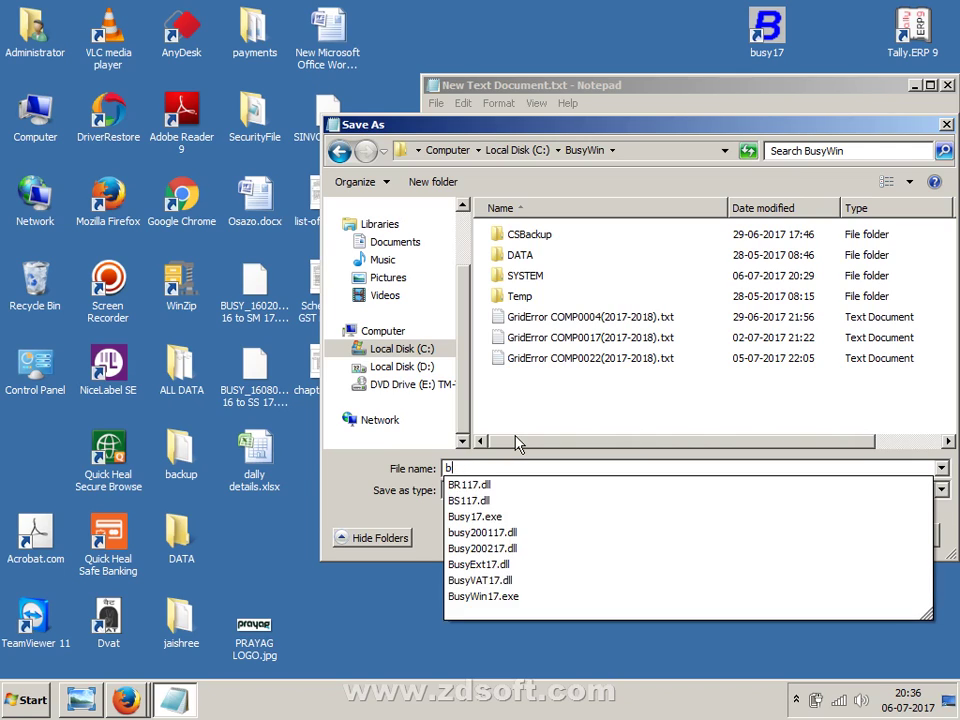
pyautogui.press('BackSpace')
pyautogui.write('demo.in')
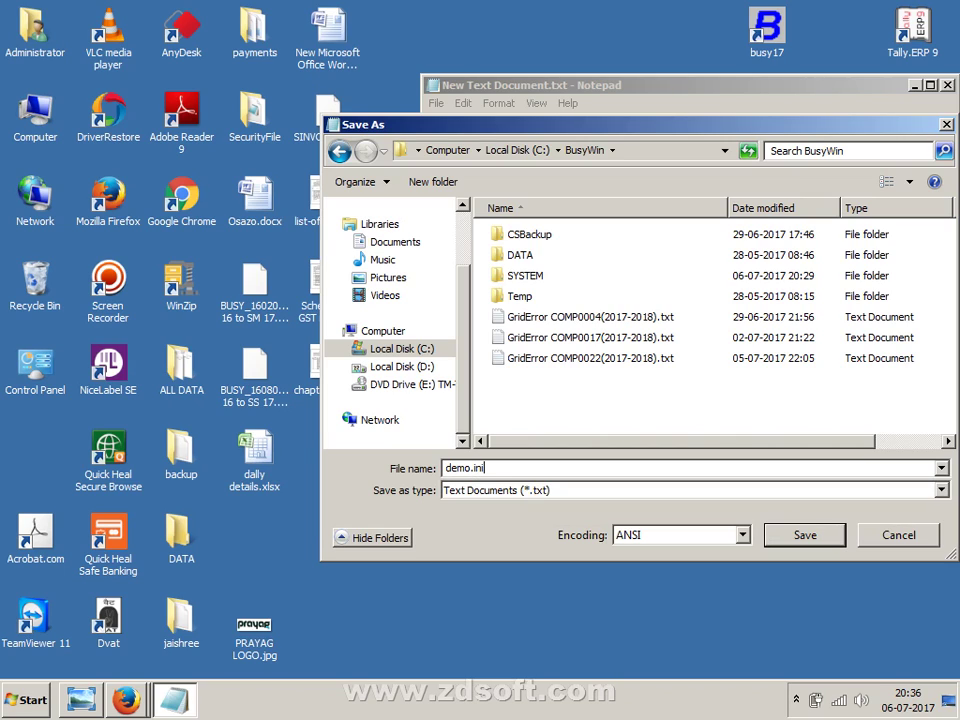
pyautogui.write('i')
pyautogui.click(565, 279)
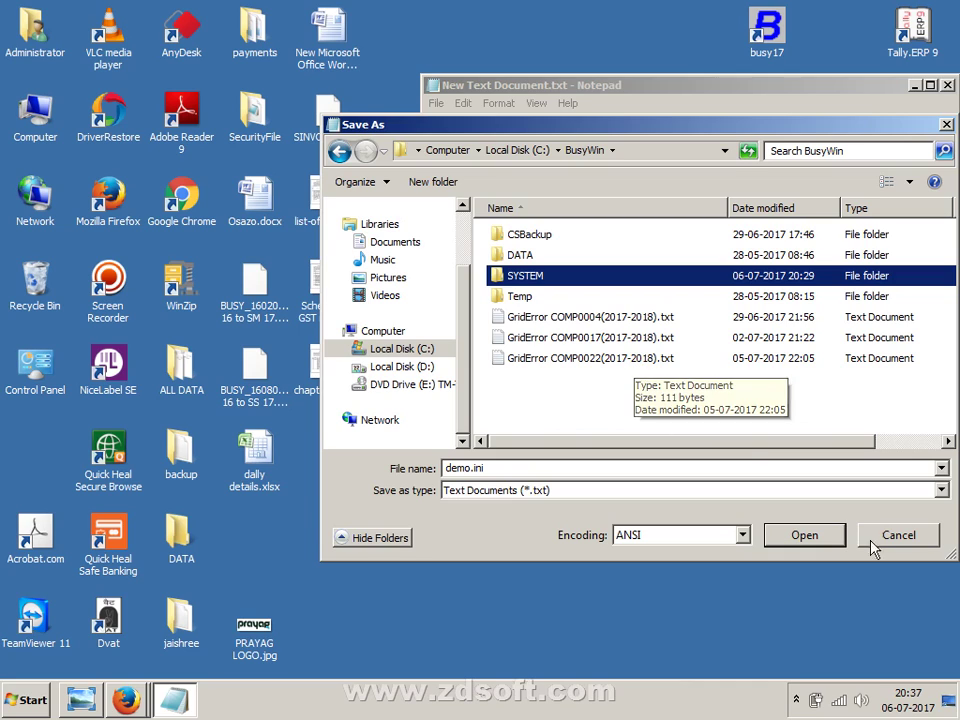
pyautogui.click(816, 536)
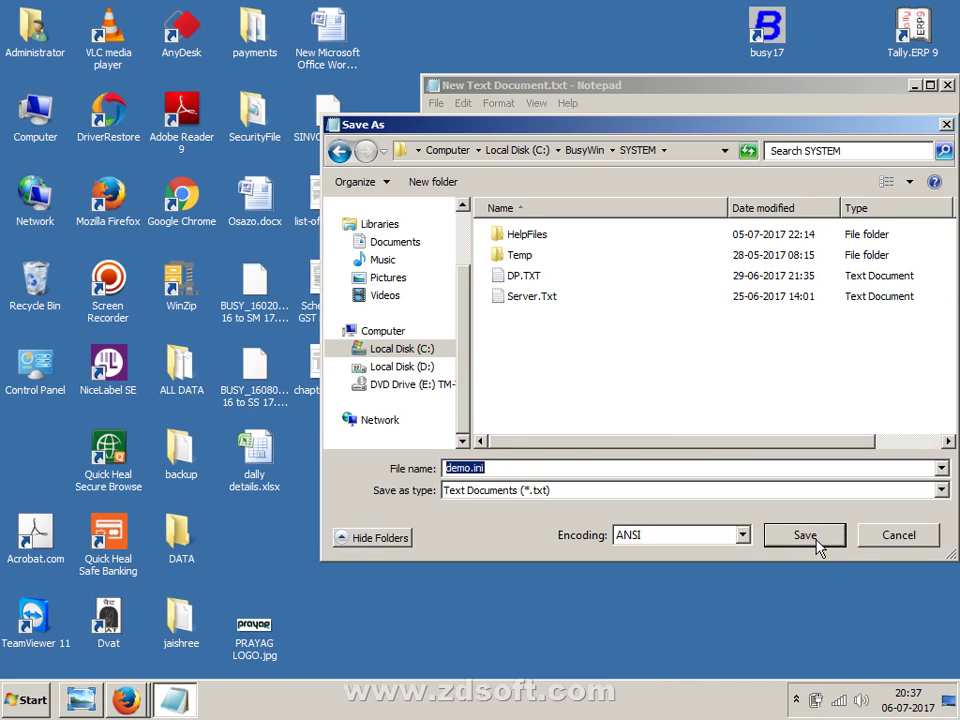
pyautogui.click(816, 540)
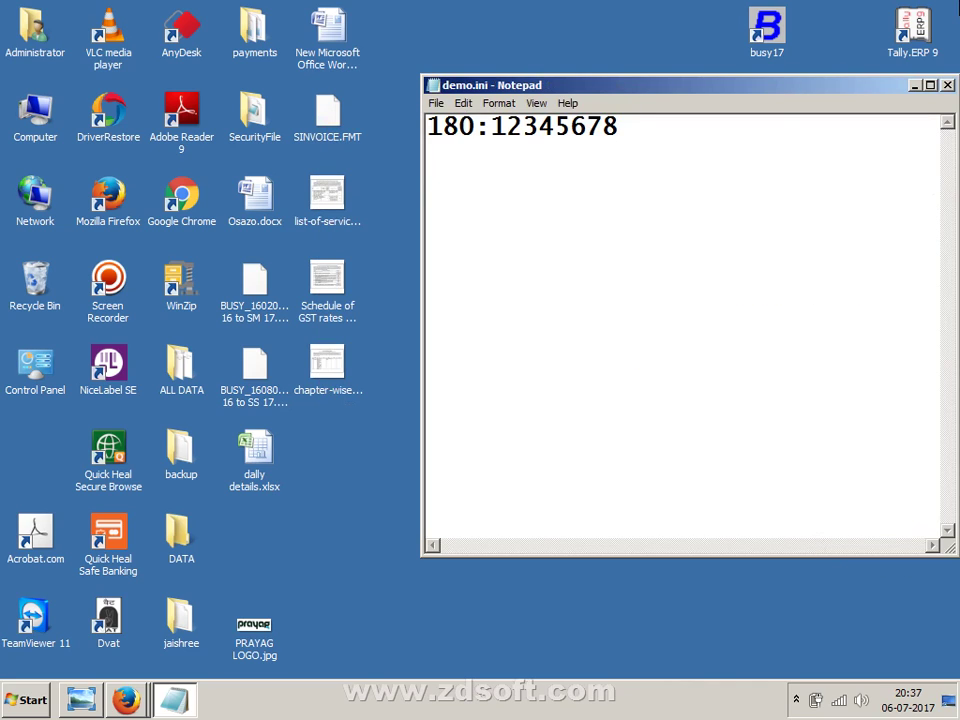
pyautogui.click(945, 86)
pyautogui.doubleClick(768, 38)
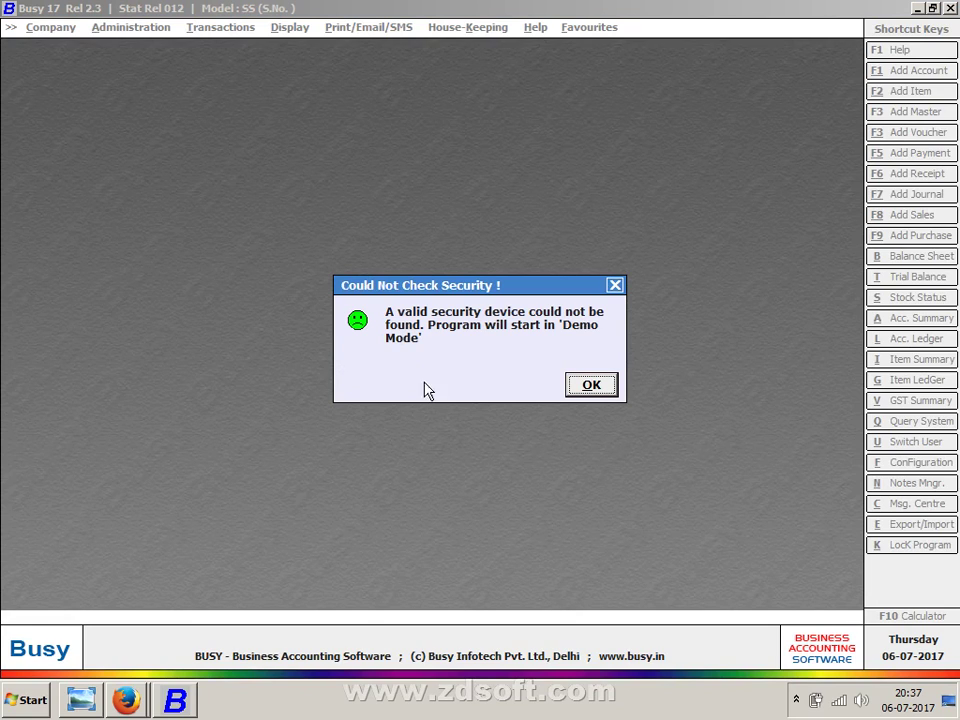
pyautogui.click(604, 388)
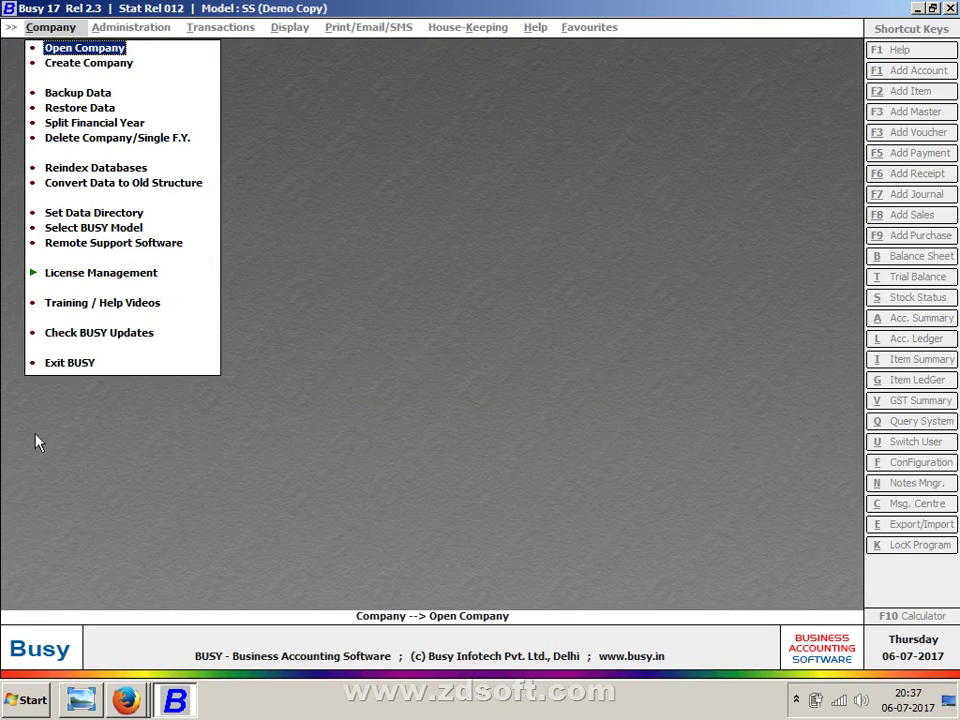
pyautogui.click(73, 366)
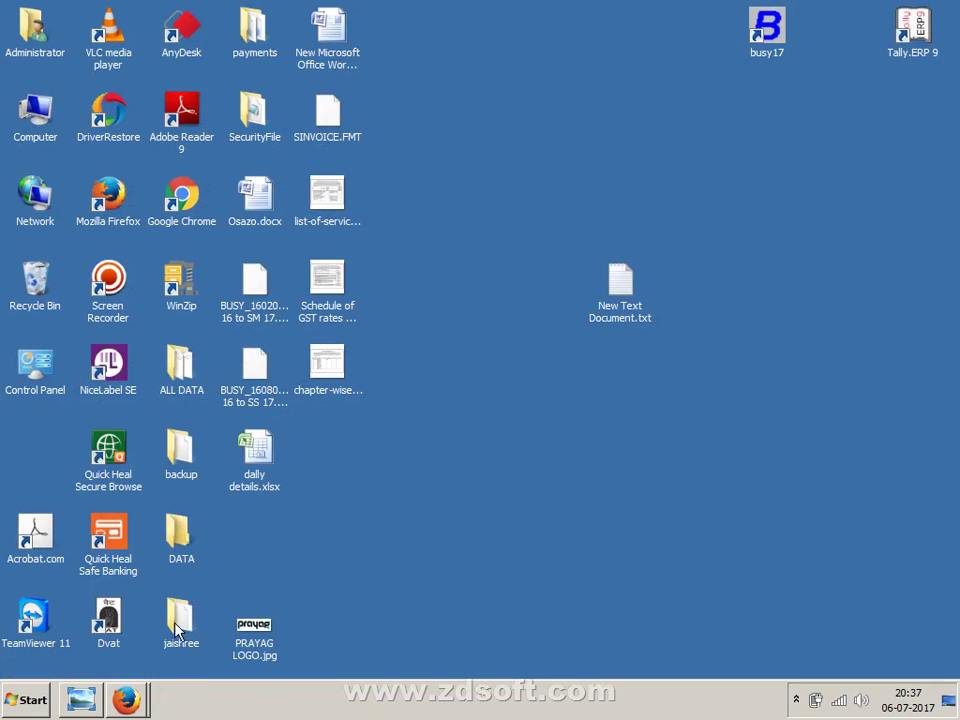
pyautogui.click(36, 698)
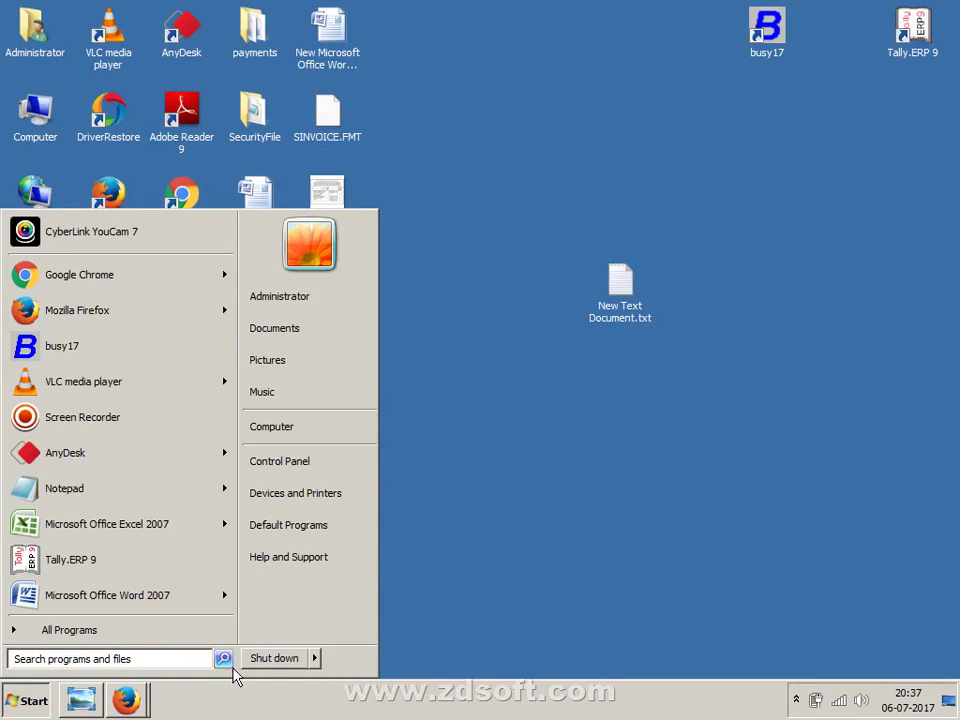
pyautogui.click(319, 667)
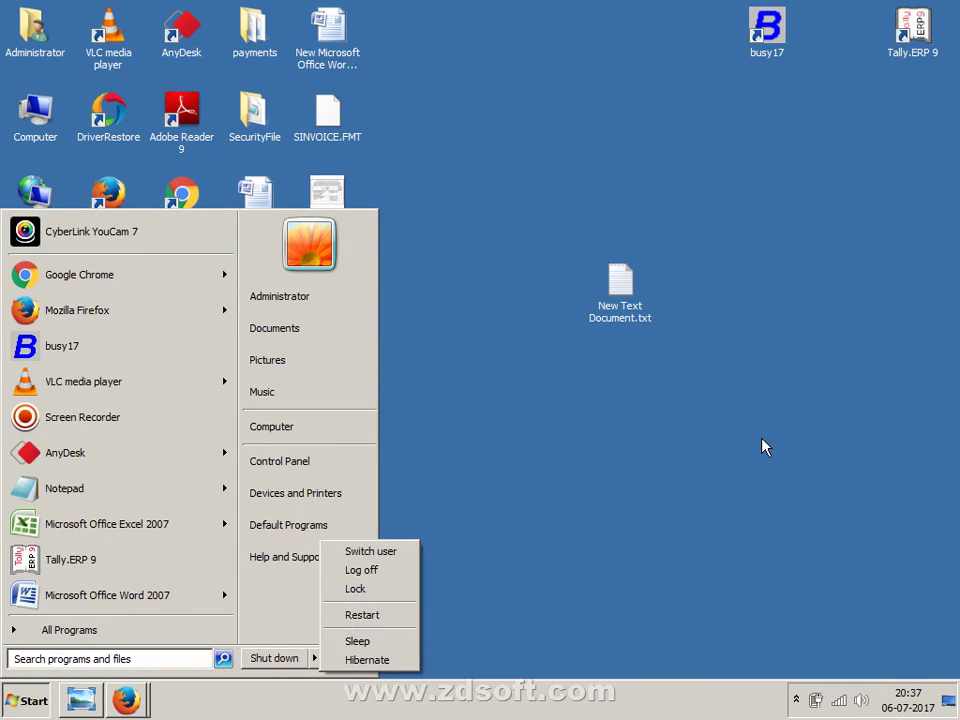
pyautogui.click(700, 270)
pyautogui.rightClick(698, 268)
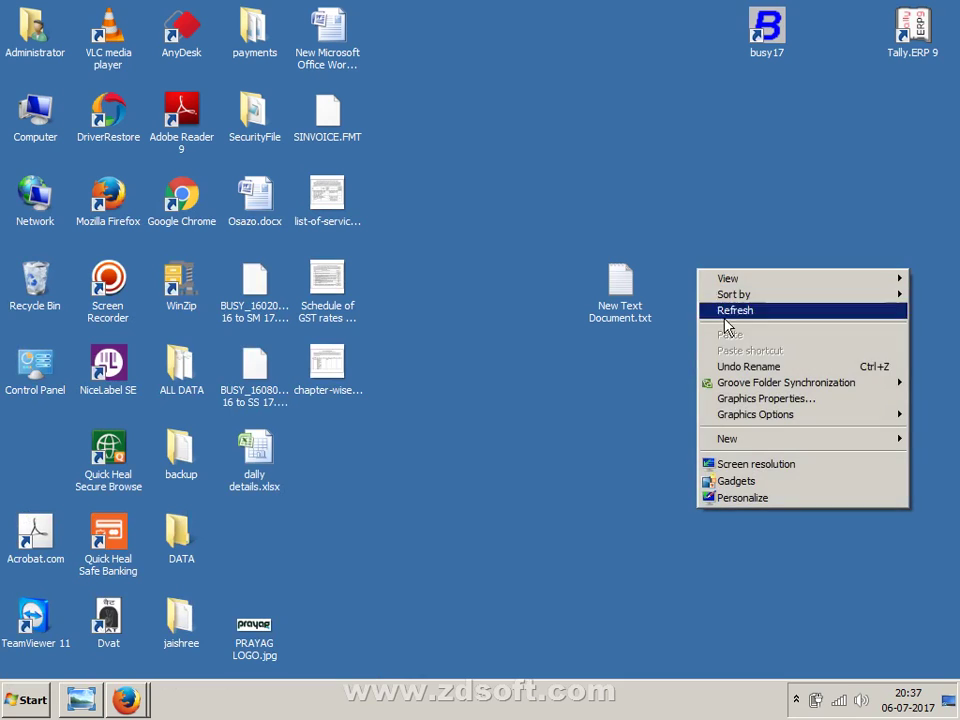
pyautogui.click(776, 313)
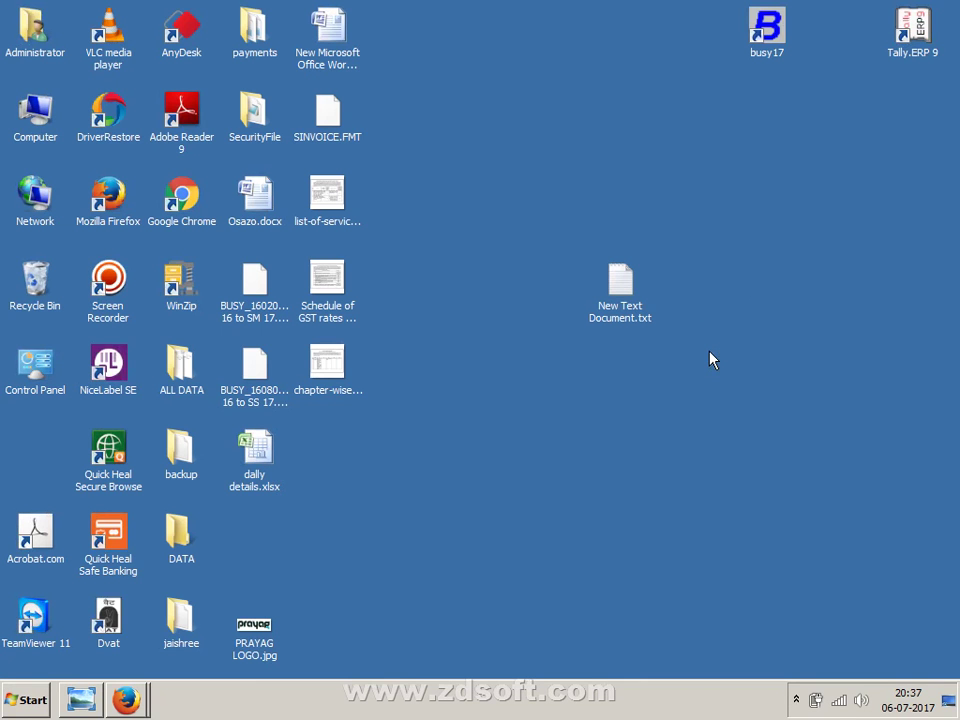
pyautogui.rightClick(637, 121)
pyautogui.click(654, 157)
pyautogui.click(771, 52)
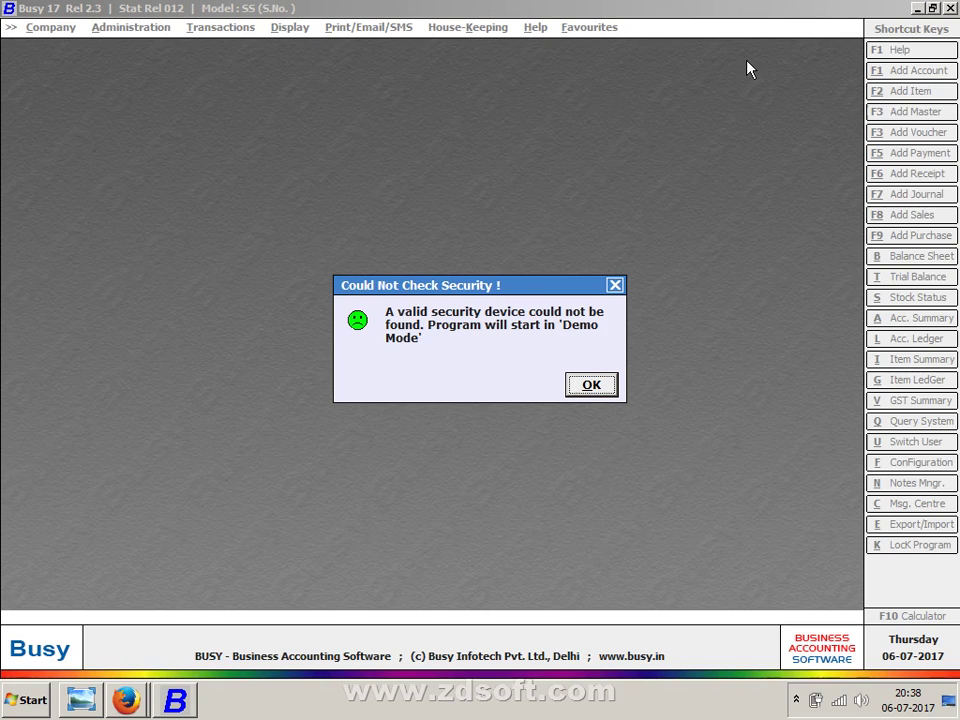
pyautogui.press('Return')
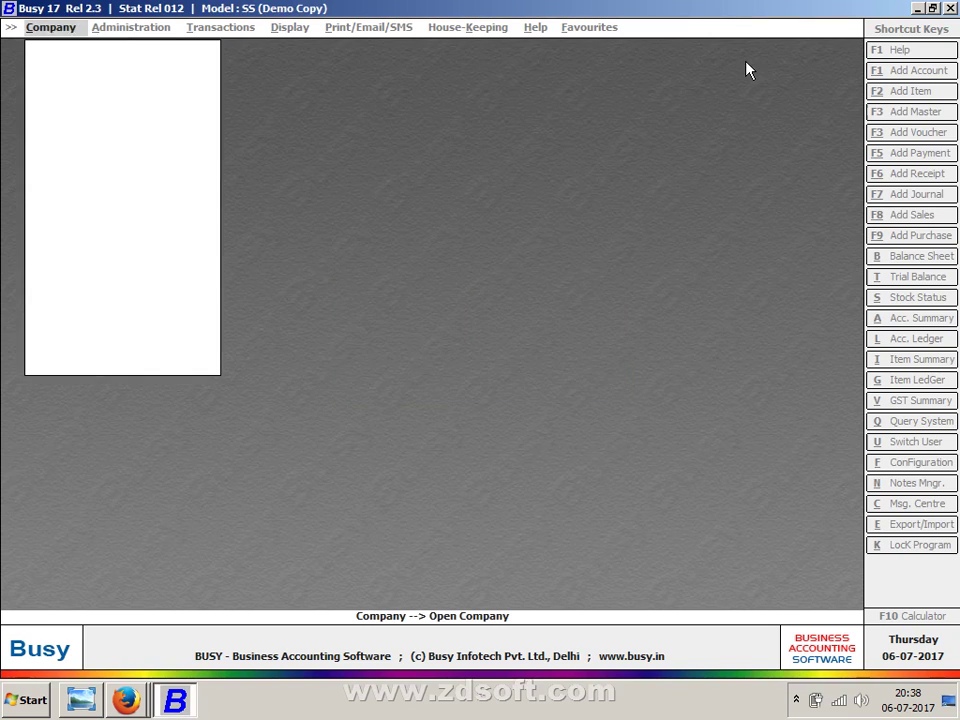
pyautogui.click(54, 363)
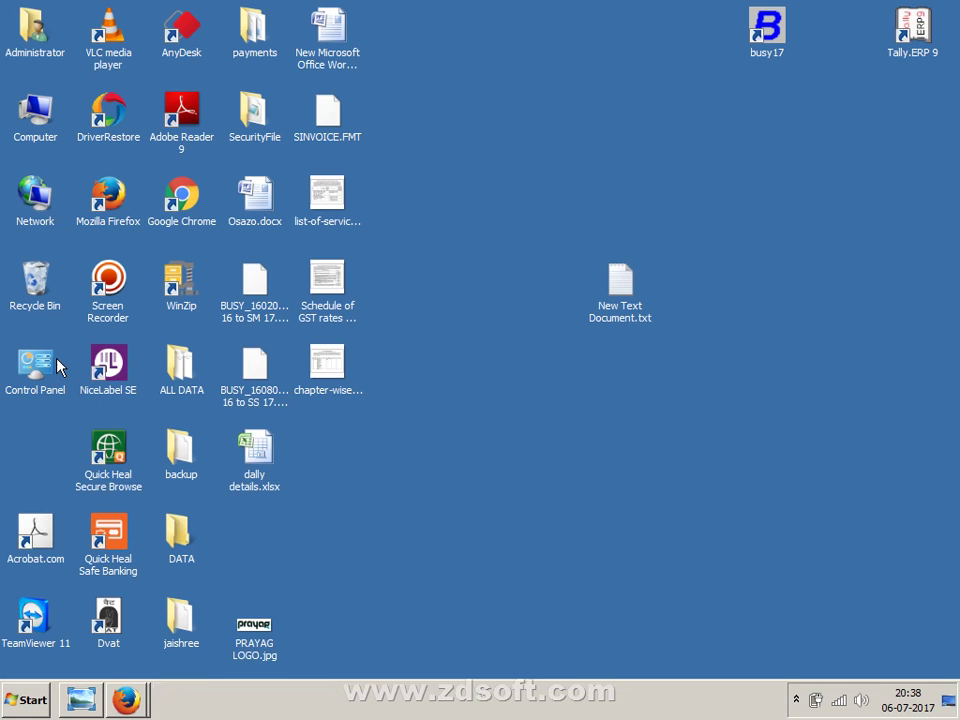
pyautogui.rightClick(522, 158)
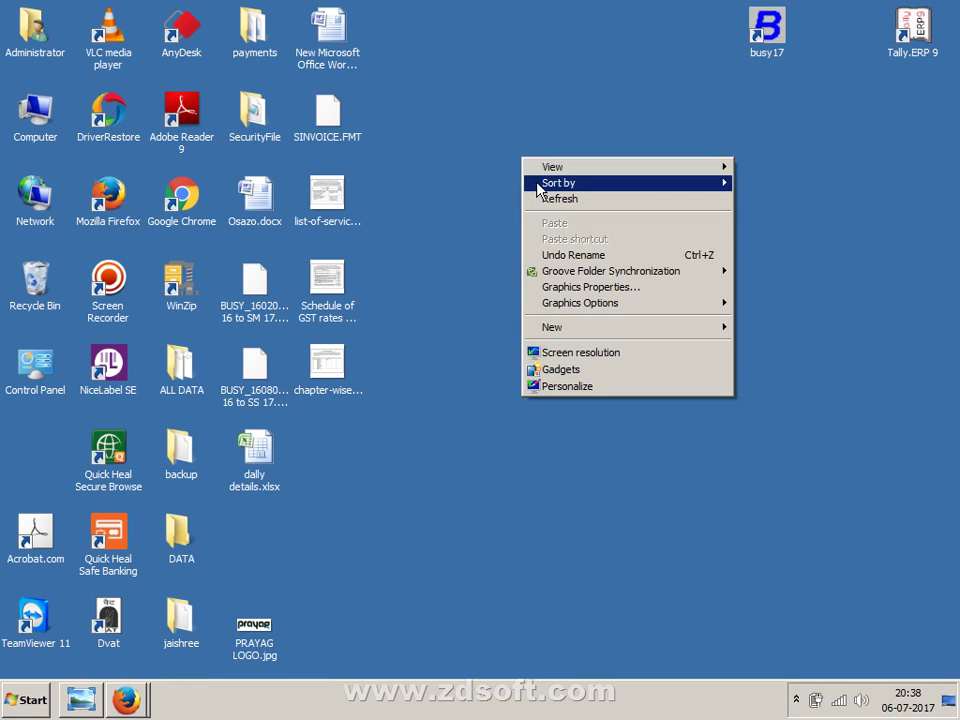
pyautogui.moveTo(538, 186)
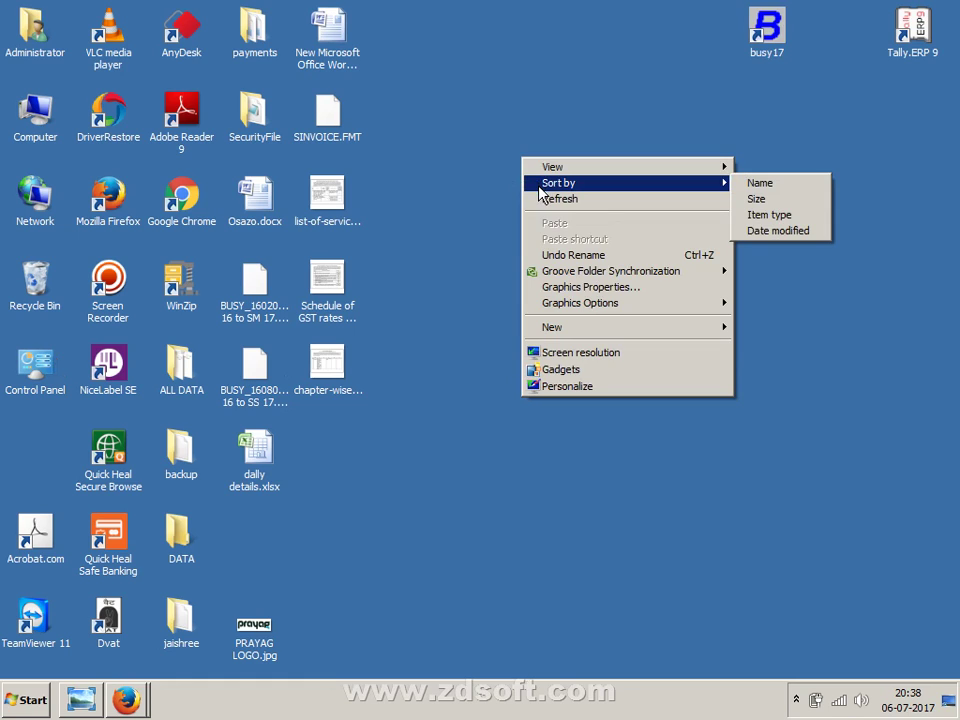
pyautogui.click(544, 200)
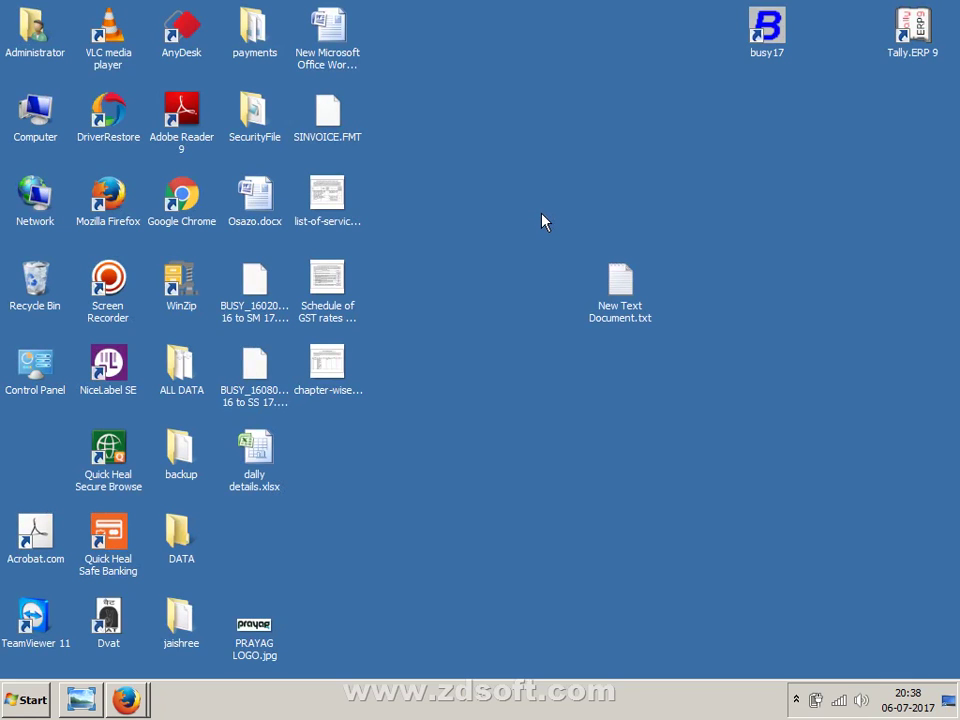
pyautogui.rightClick(530, 258)
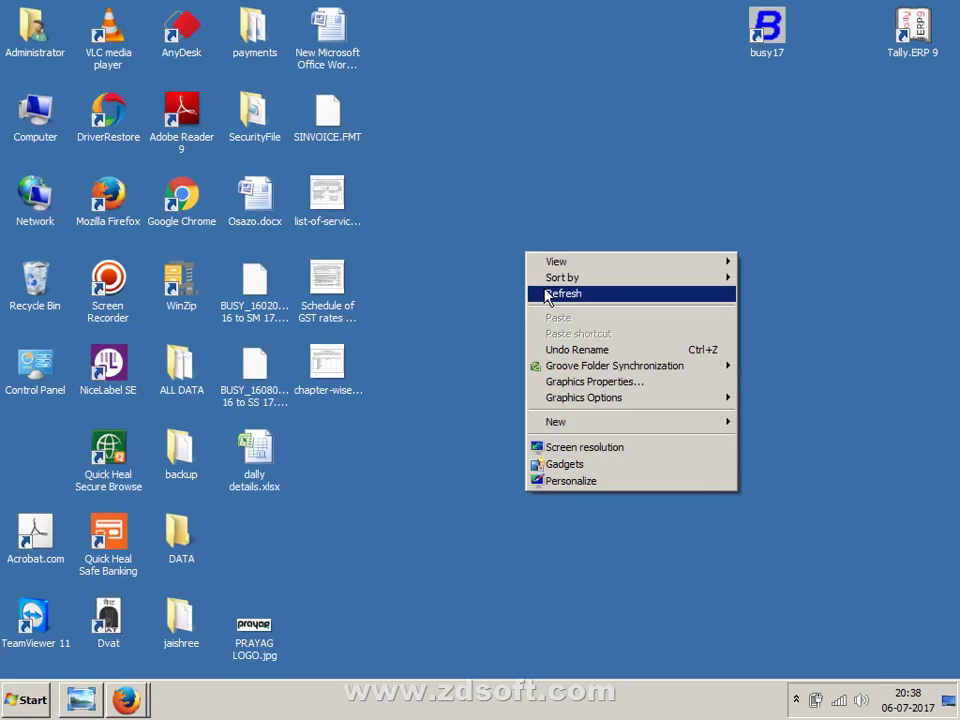
pyautogui.click(549, 294)
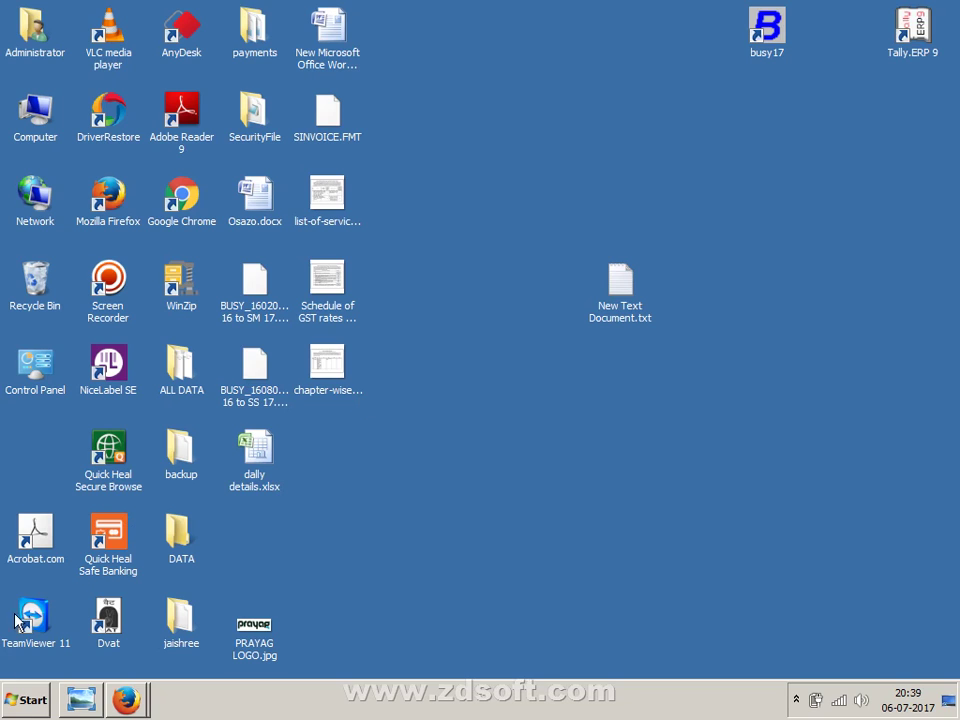
pyautogui.click(31, 697)
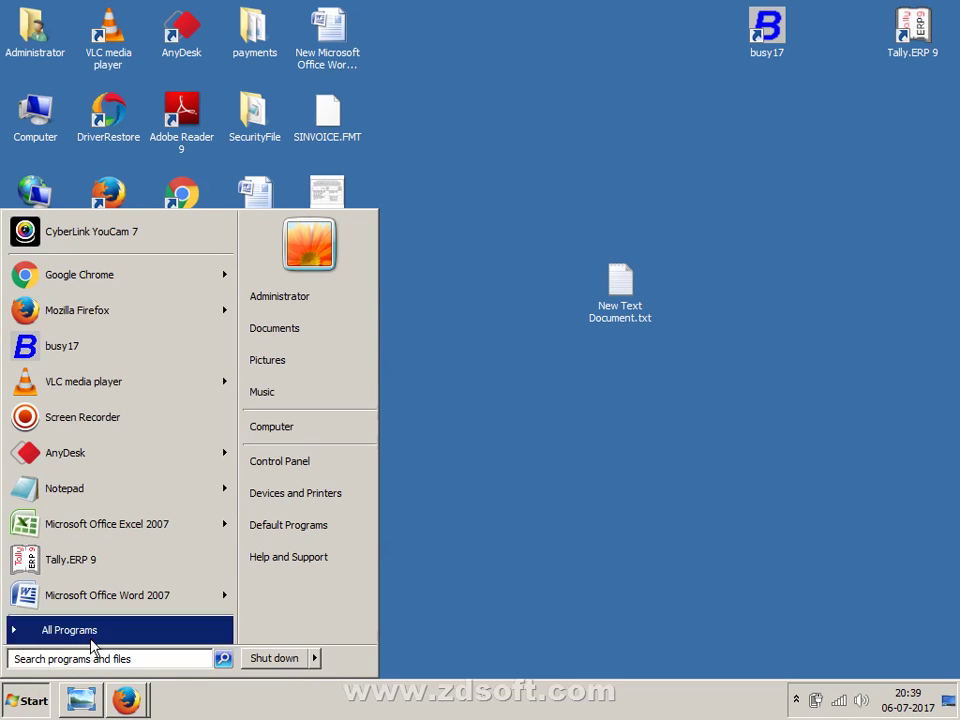
pyautogui.click(270, 478)
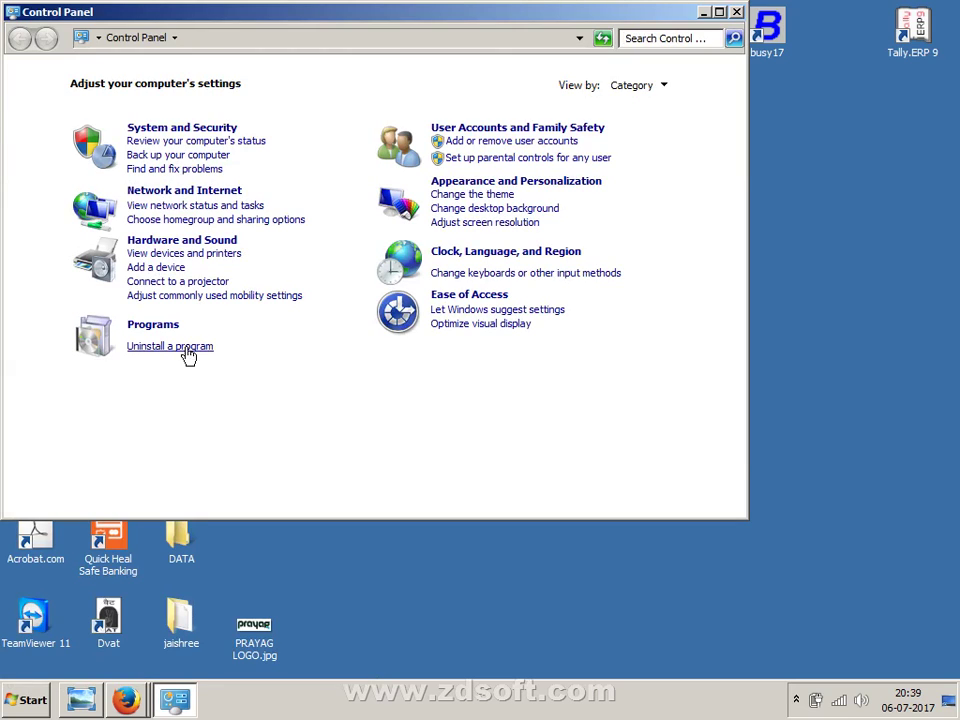
pyautogui.click(188, 356)
pyautogui.click(268, 281)
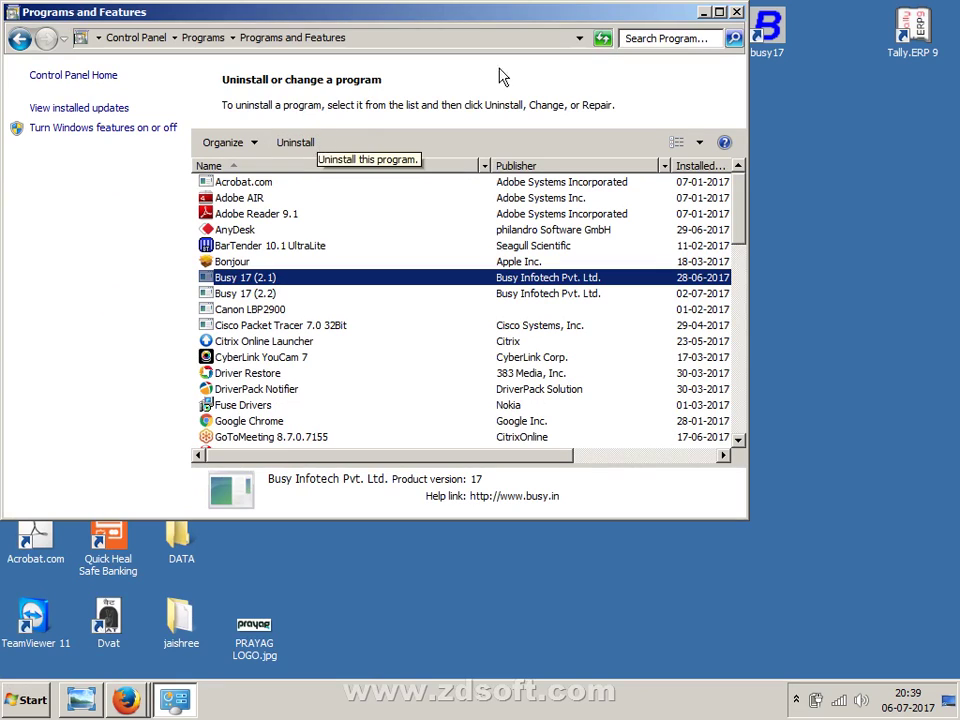
pyautogui.click(737, 13)
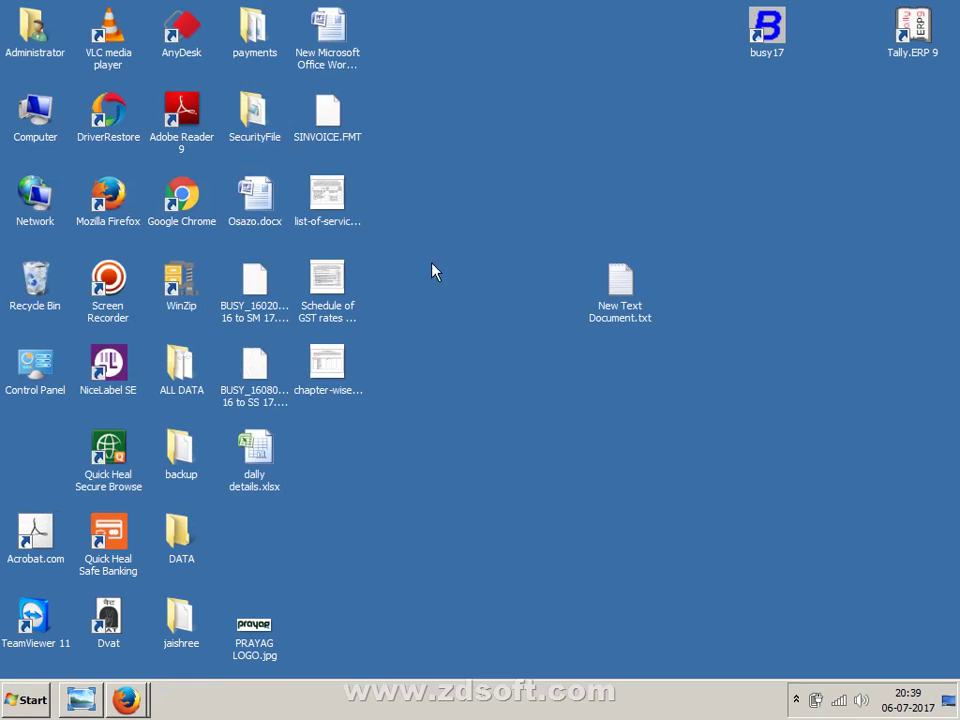
pyautogui.doubleClick(38, 118)
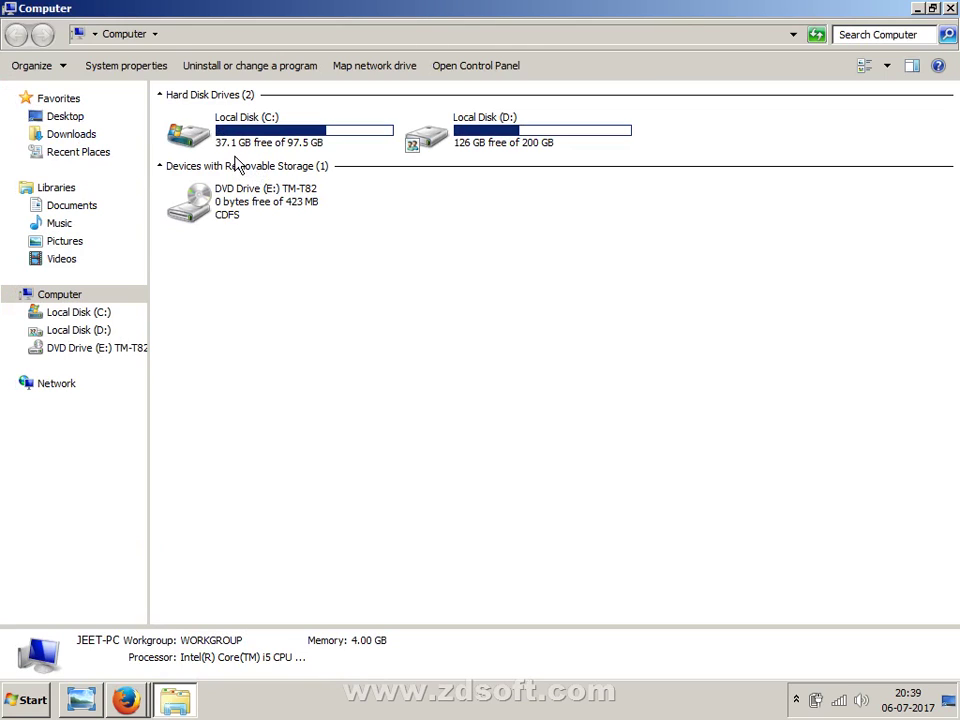
pyautogui.click(101, 314)
pyautogui.click(950, 8)
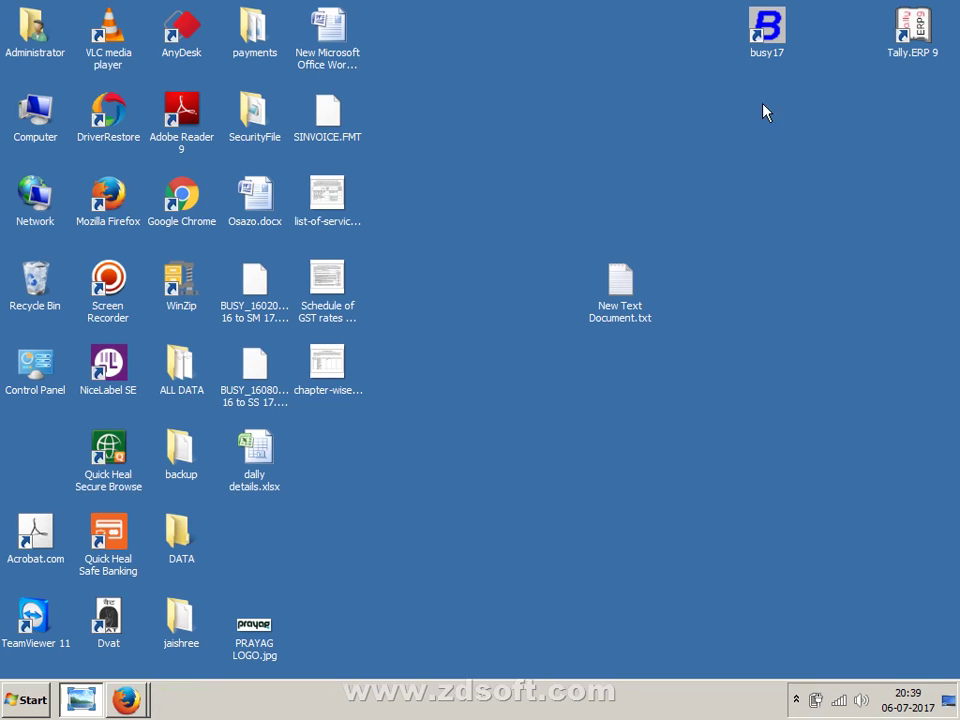
pyautogui.rightClick(687, 148)
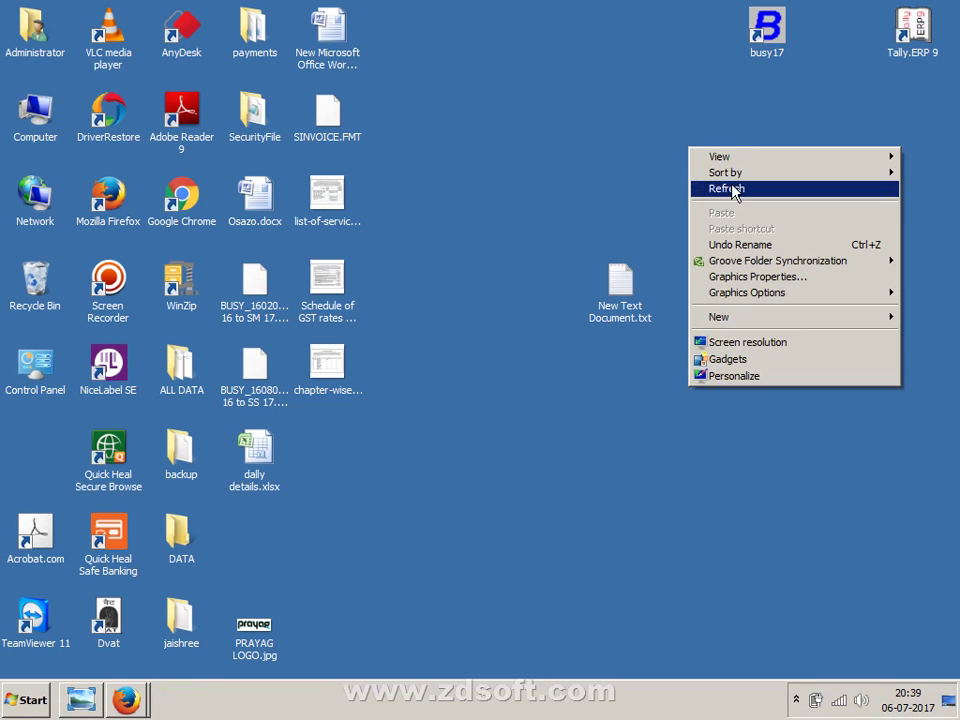
pyautogui.click(720, 189)
pyautogui.click(782, 52)
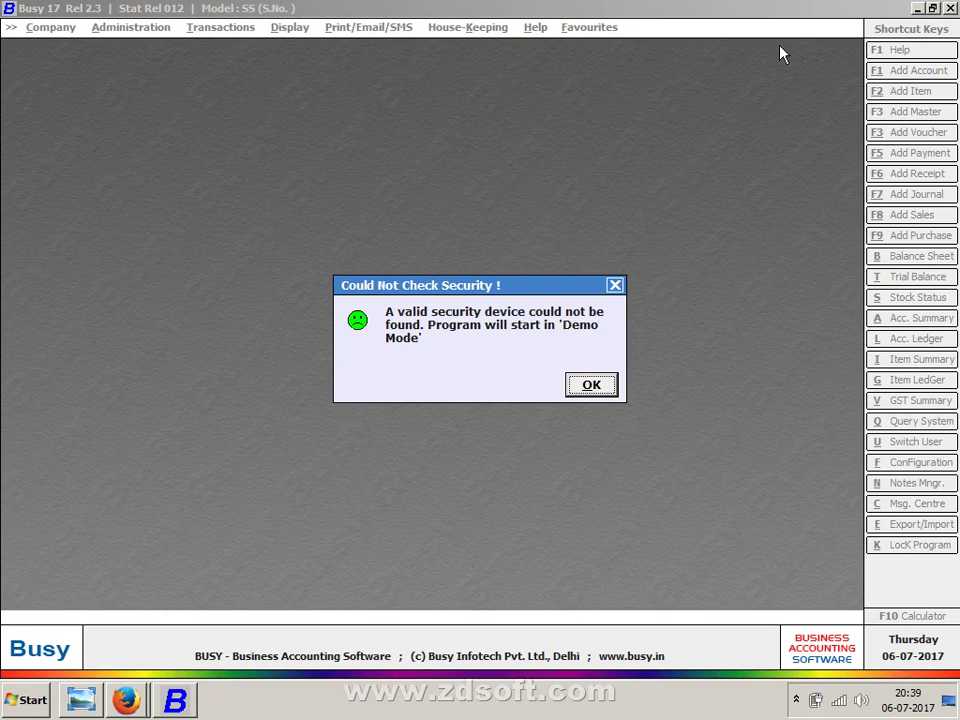
# - Continue Busy 17 in Demo Mode, highlight Create Company, then bring up the scanned notes
pyautogui.press('Return')
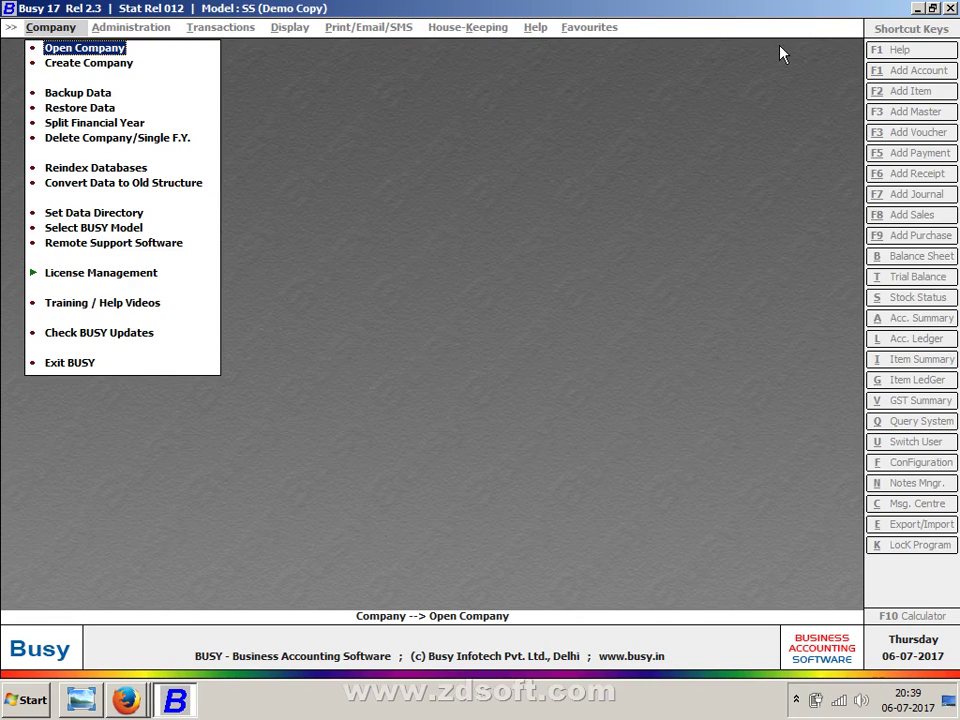
pyautogui.press('Down')
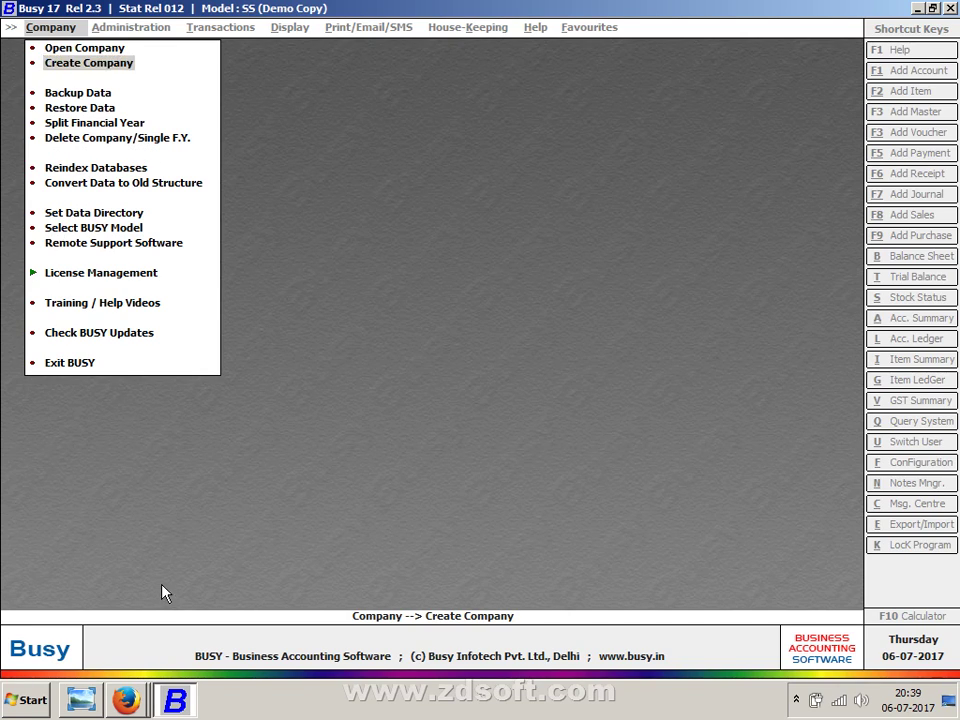
pyautogui.click(81, 700)
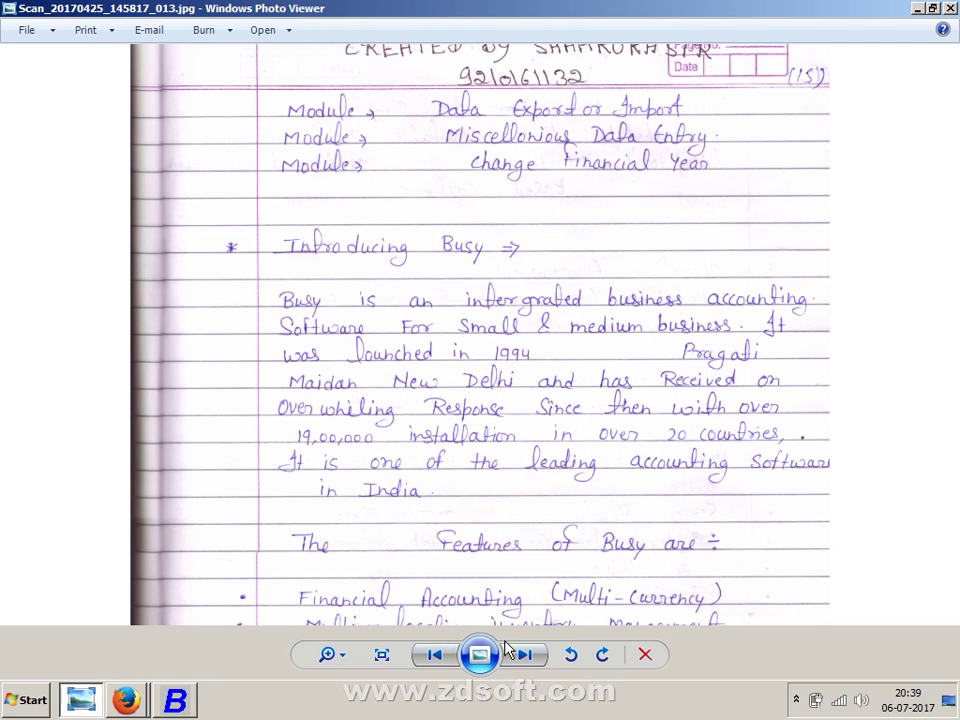
# - Advance two scans and zoom and pan to read the Demo Mode warning notes
pyautogui.click(533, 662)
pyautogui.click(533, 662)
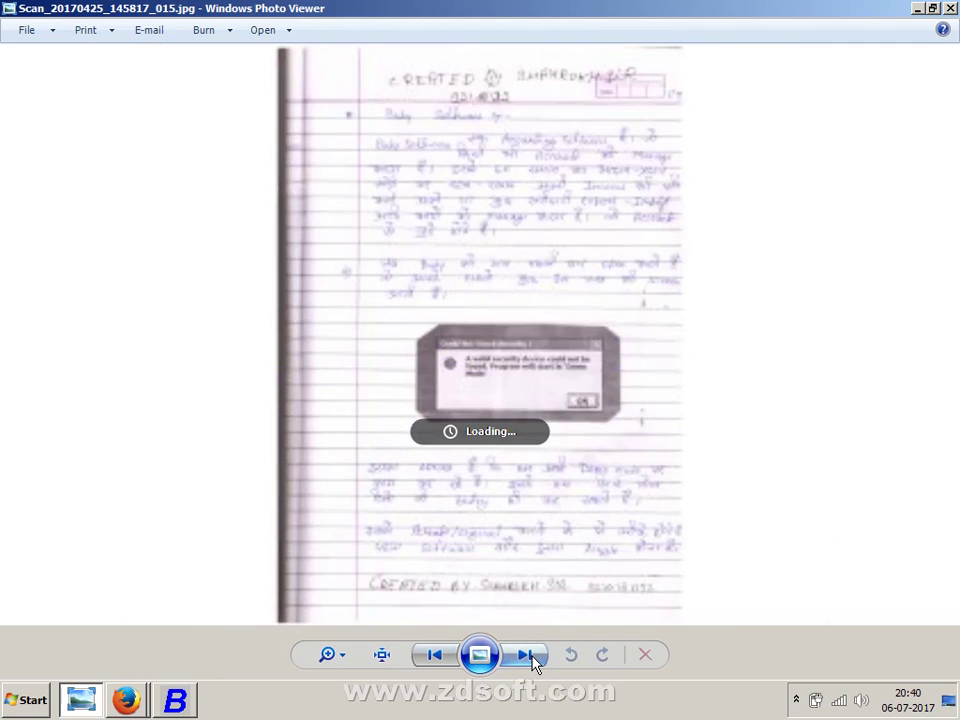
pyautogui.scroll(4, 514, 497)
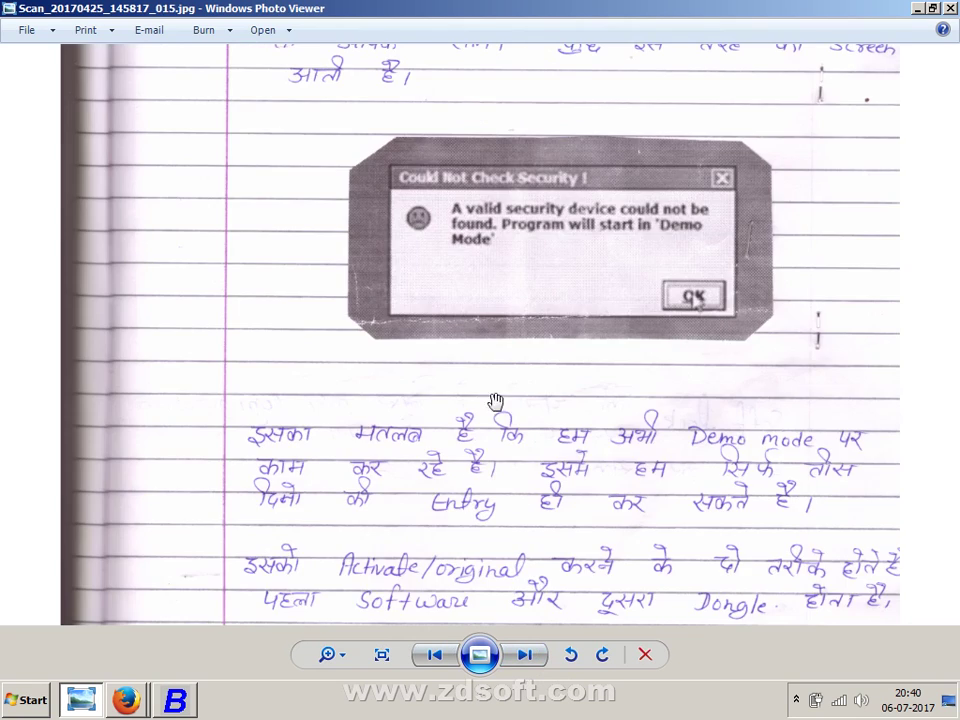
pyautogui.moveTo(495, 401); pyautogui.dragTo(480, 557)
pyautogui.scroll(1, 474, 590)
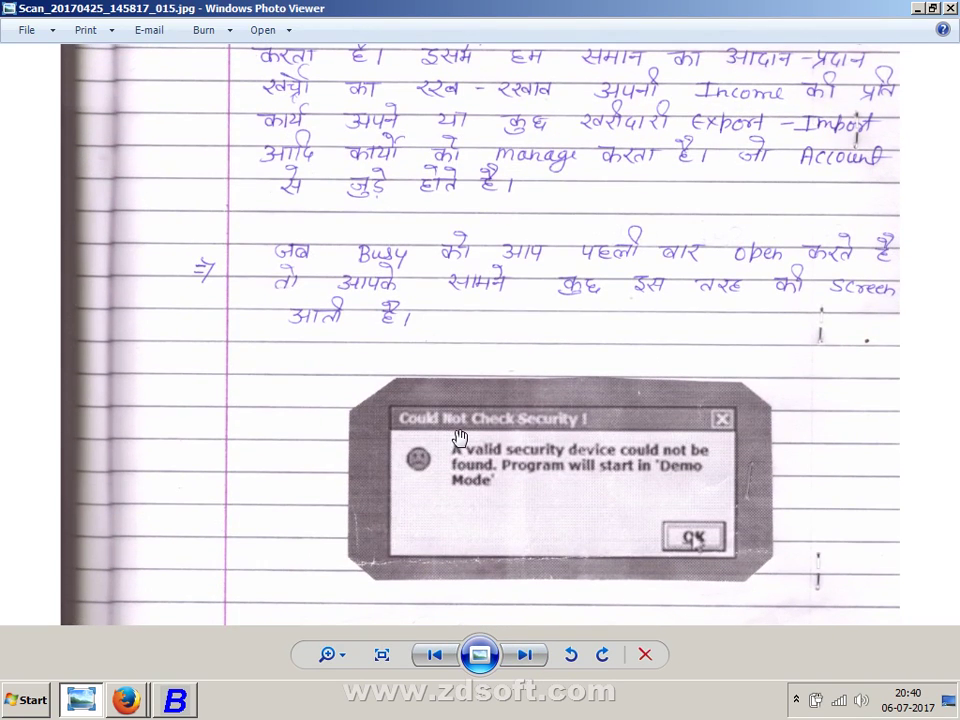
pyautogui.moveTo(454, 435); pyautogui.dragTo(538, 295)
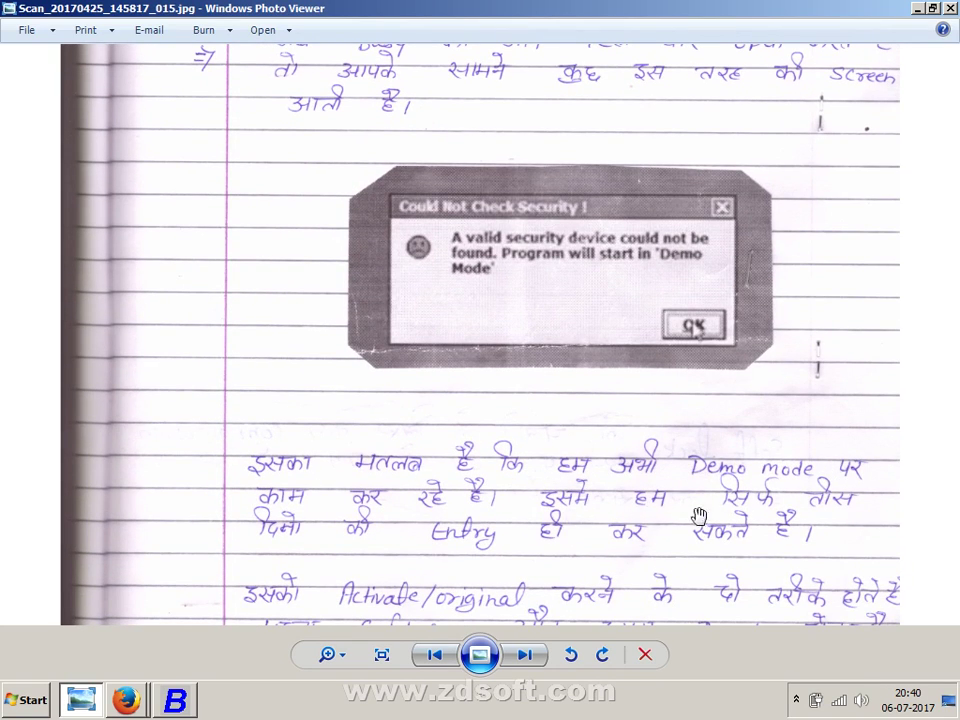
pyautogui.moveTo(529, 575); pyautogui.dragTo(532, 445)
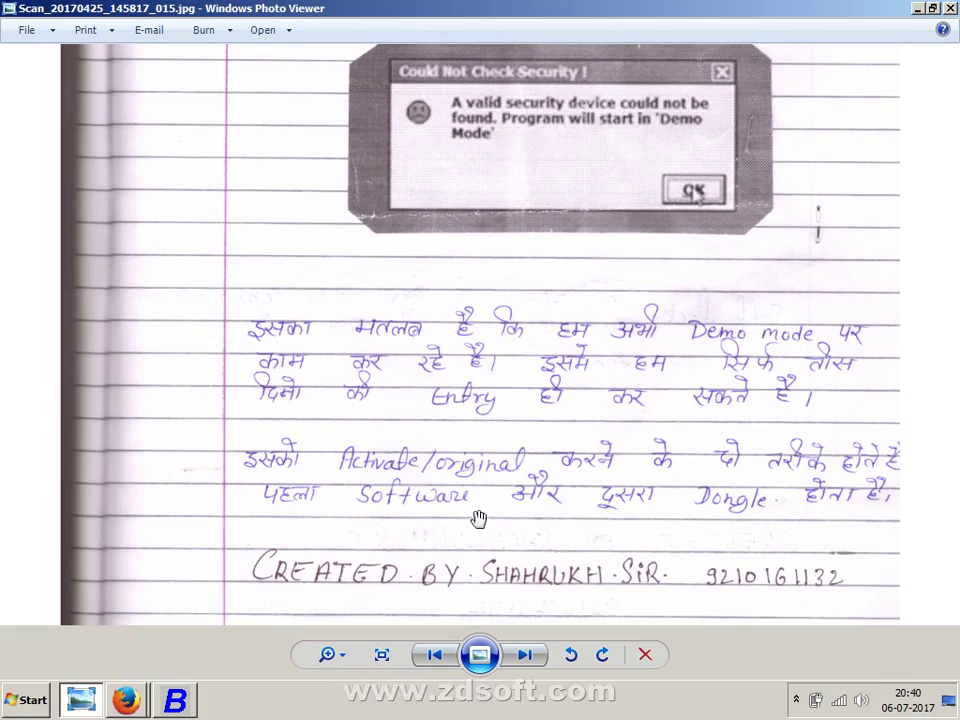
# - Read the Hard Lock page scan, then return to Busy 17
pyautogui.click(527, 654)
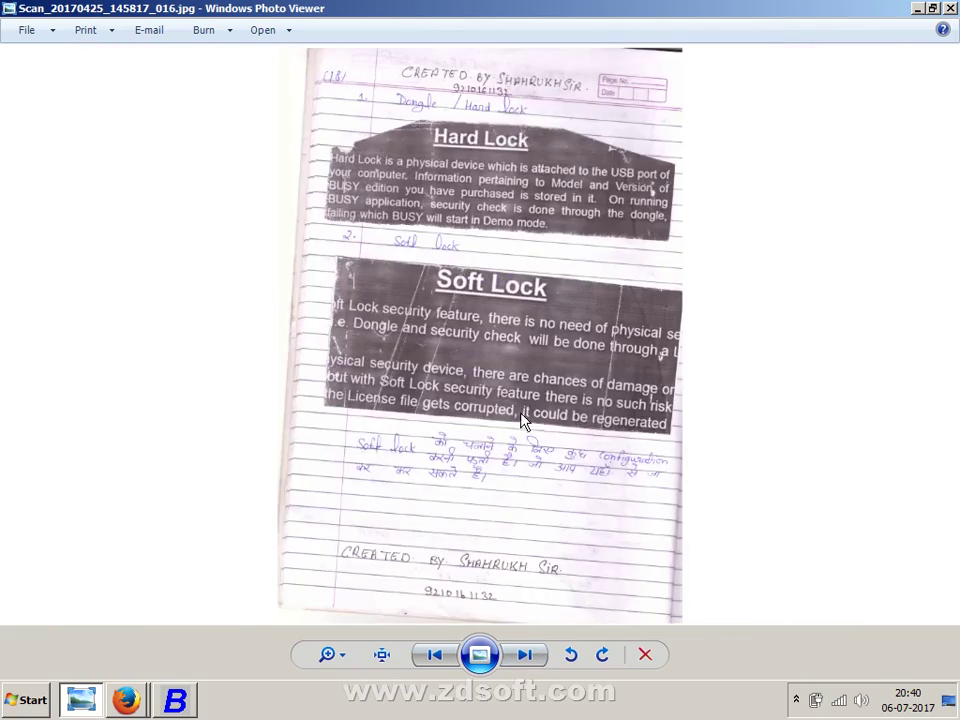
pyautogui.scroll(4, 505, 340)
pyautogui.moveTo(499, 317); pyautogui.dragTo(456, 568)
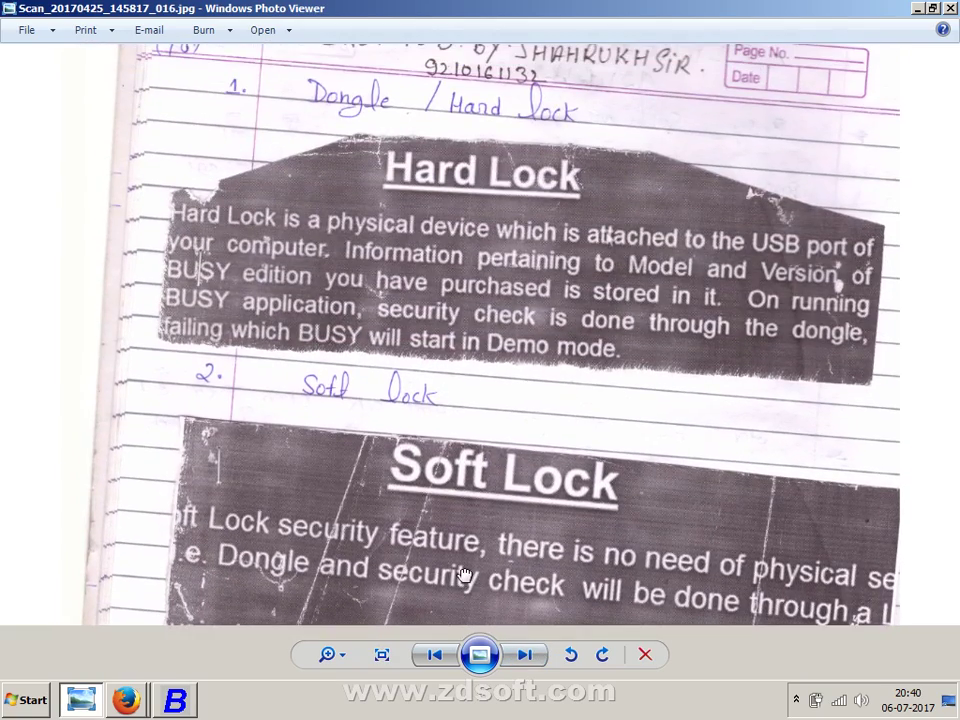
pyautogui.hotkey('alt', 'Tab')
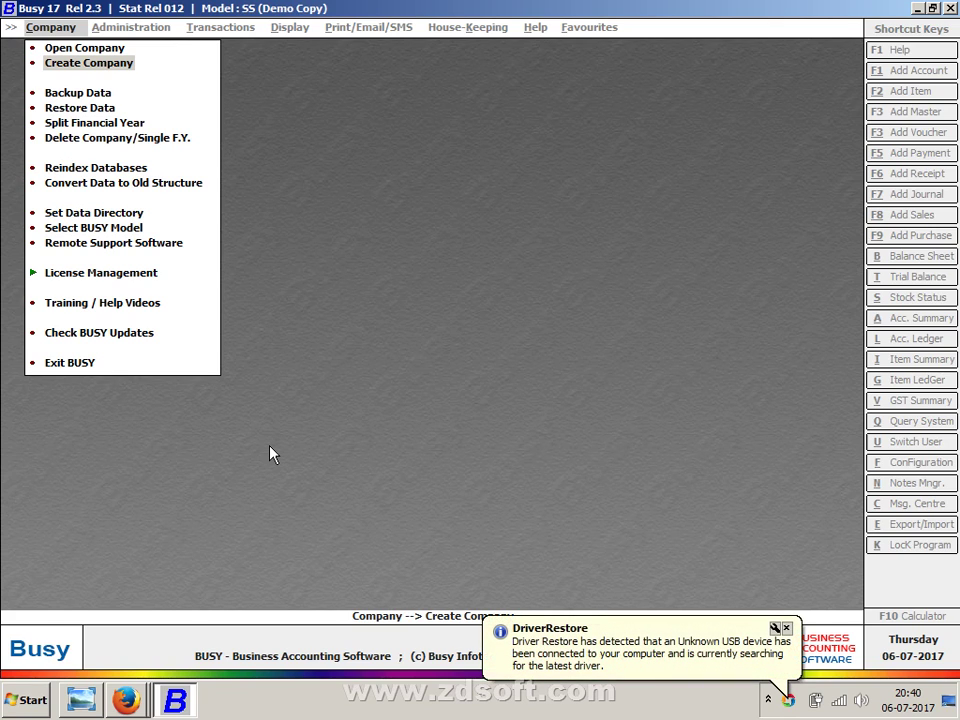
# - Bring the scan forward, pan through the Soft Lock text, then show the desktop
pyautogui.click(100, 699)
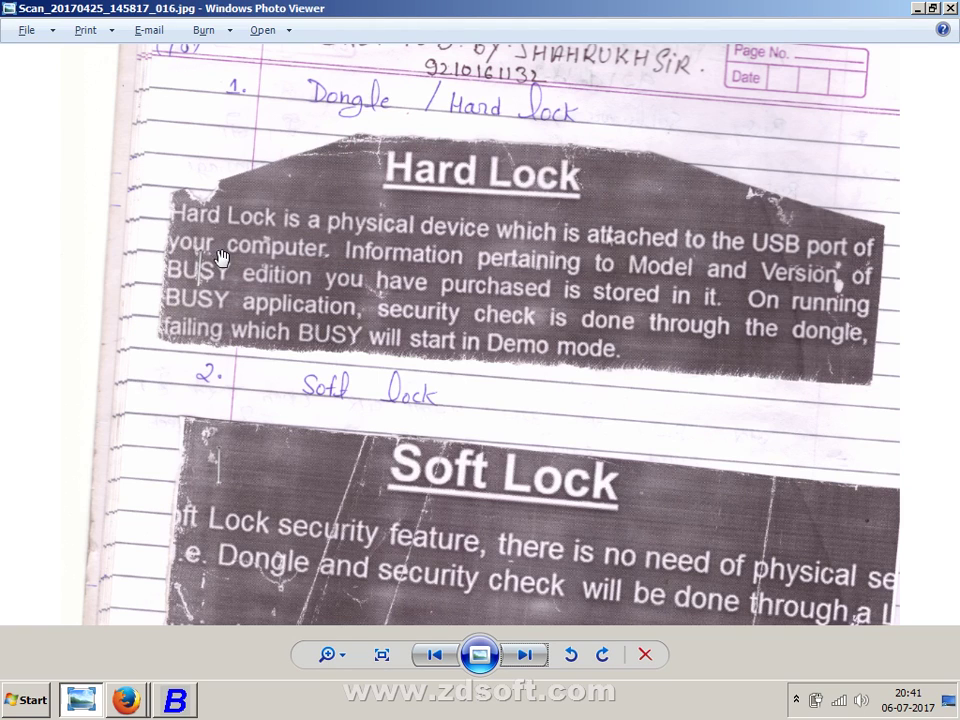
pyautogui.moveTo(227, 446); pyautogui.dragTo(242, 364)
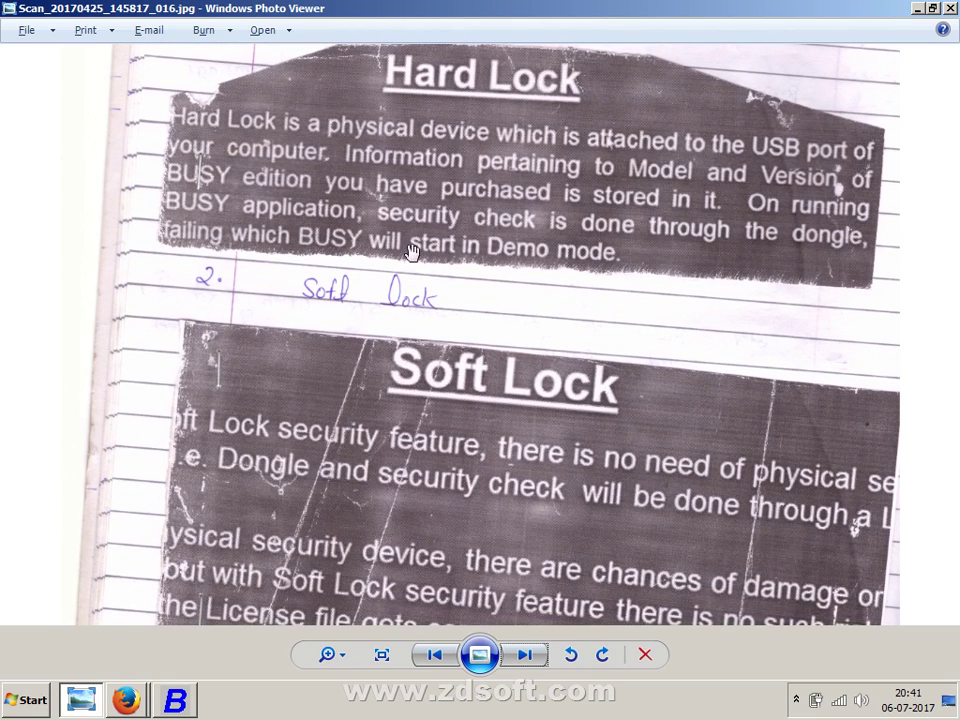
pyautogui.moveTo(405, 484); pyautogui.dragTo(407, 424)
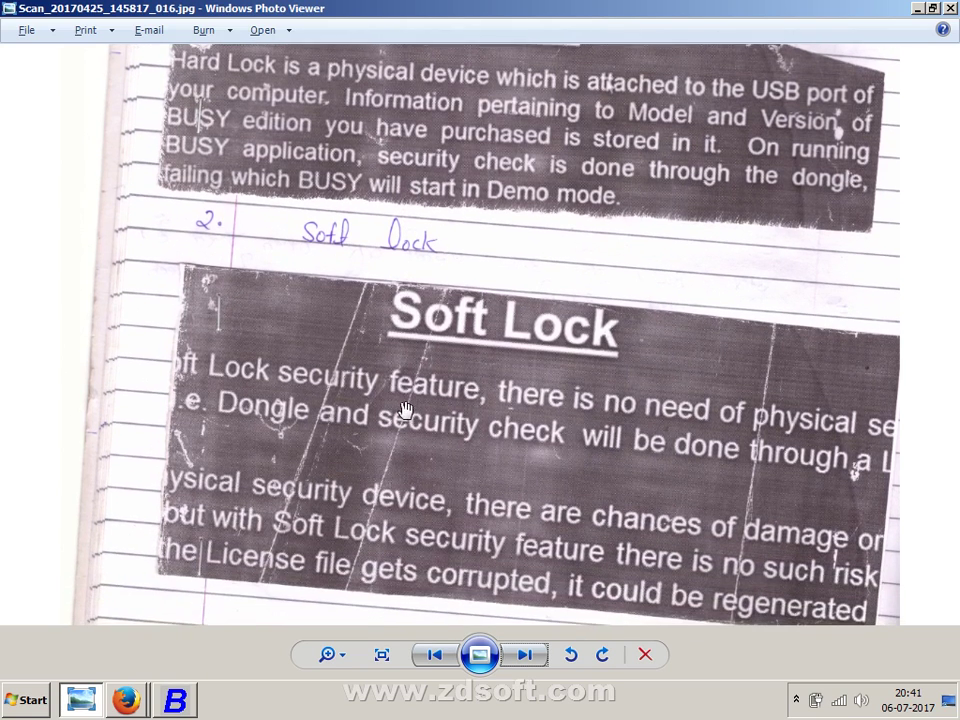
pyautogui.rightClick(503, 705)
pyautogui.click(547, 643)
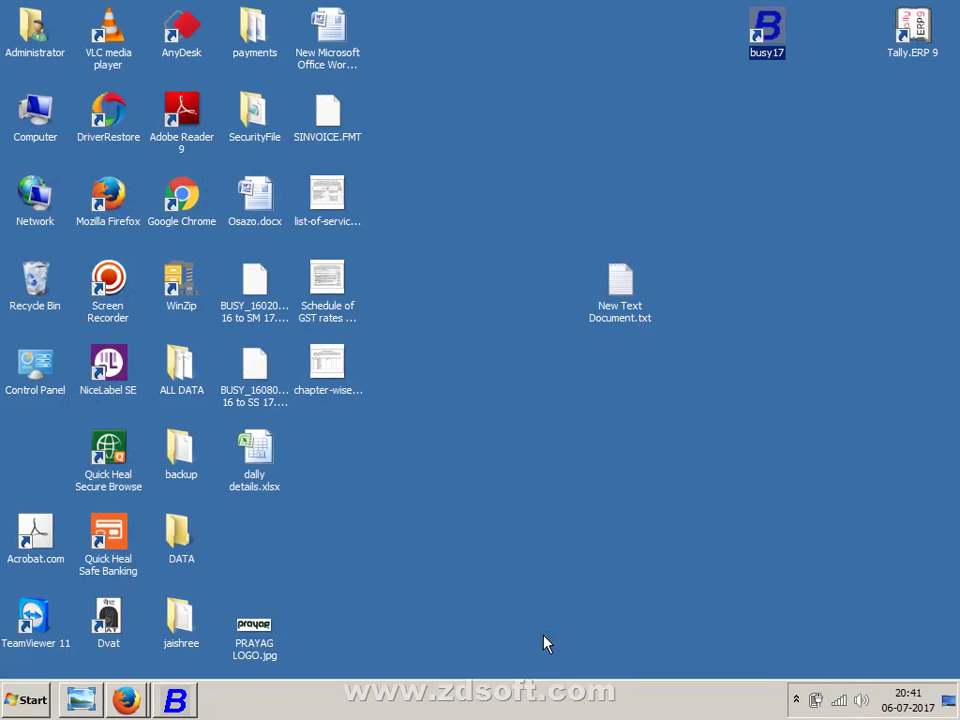
pyautogui.click(615, 315)
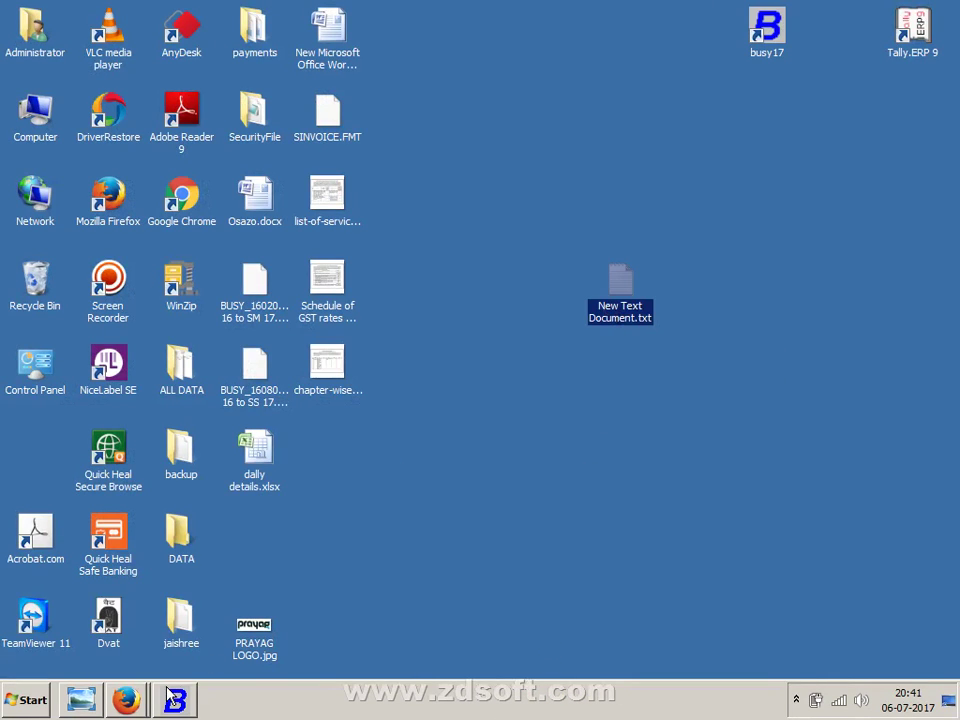
pyautogui.click(81, 700)
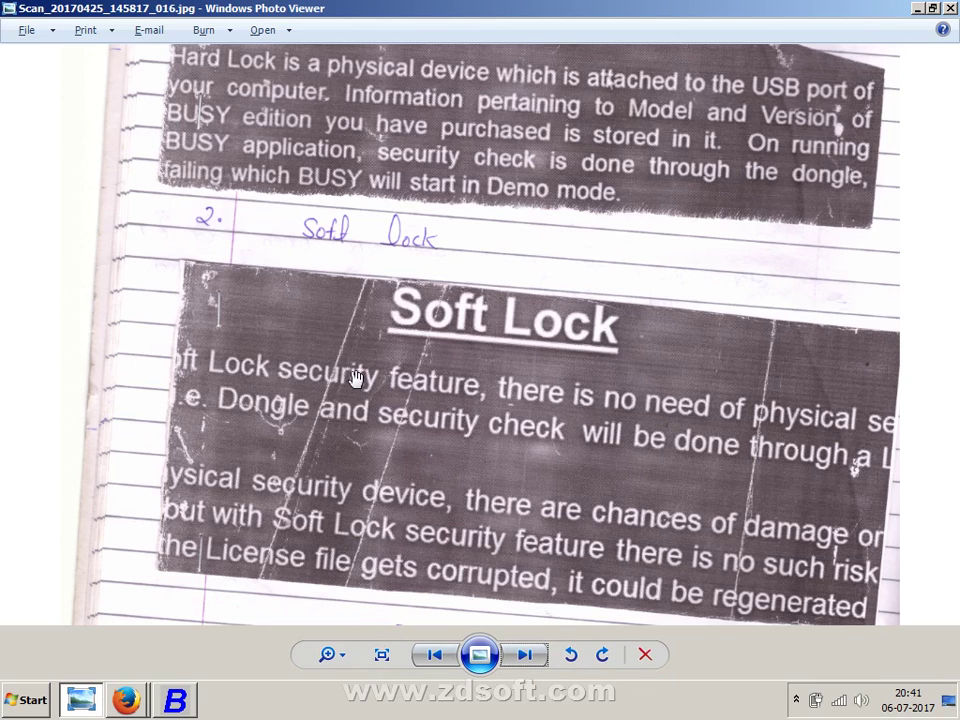
pyautogui.click(175, 700)
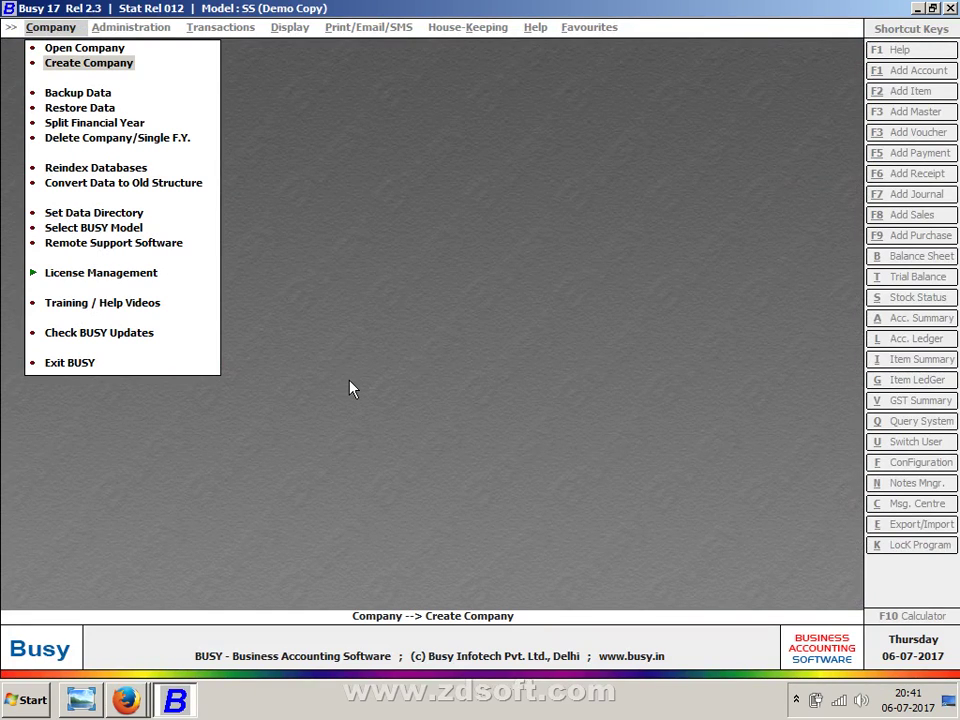
pyautogui.rightClick(470, 700)
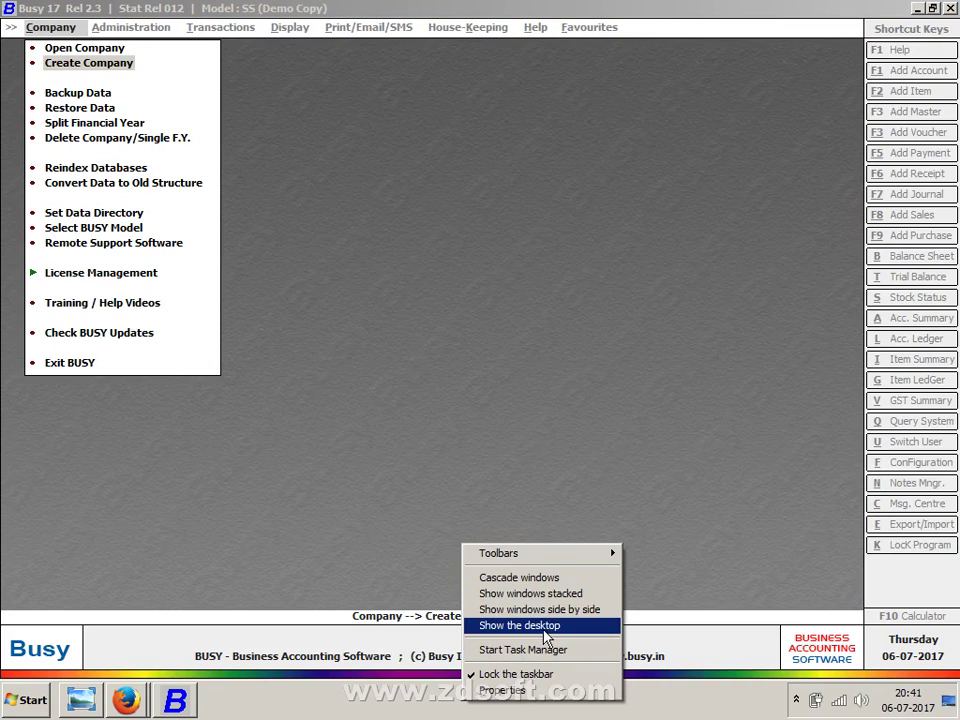
pyautogui.click(540, 623)
pyautogui.rightClick(553, 427)
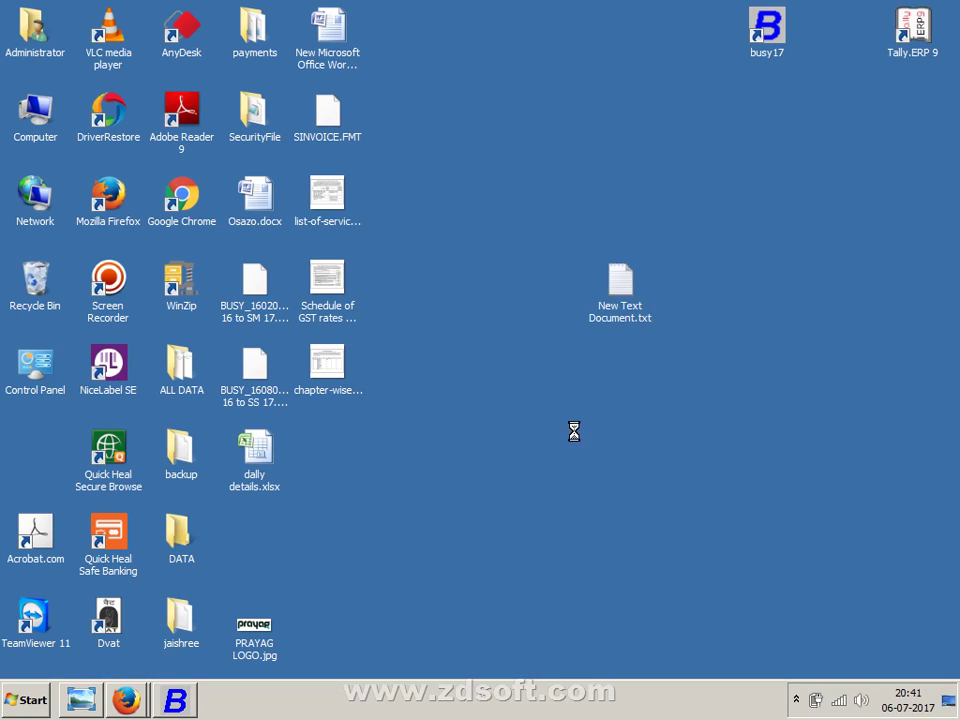
pyautogui.click(580, 466)
pyautogui.moveTo(537, 272); pyautogui.dragTo(673, 349)
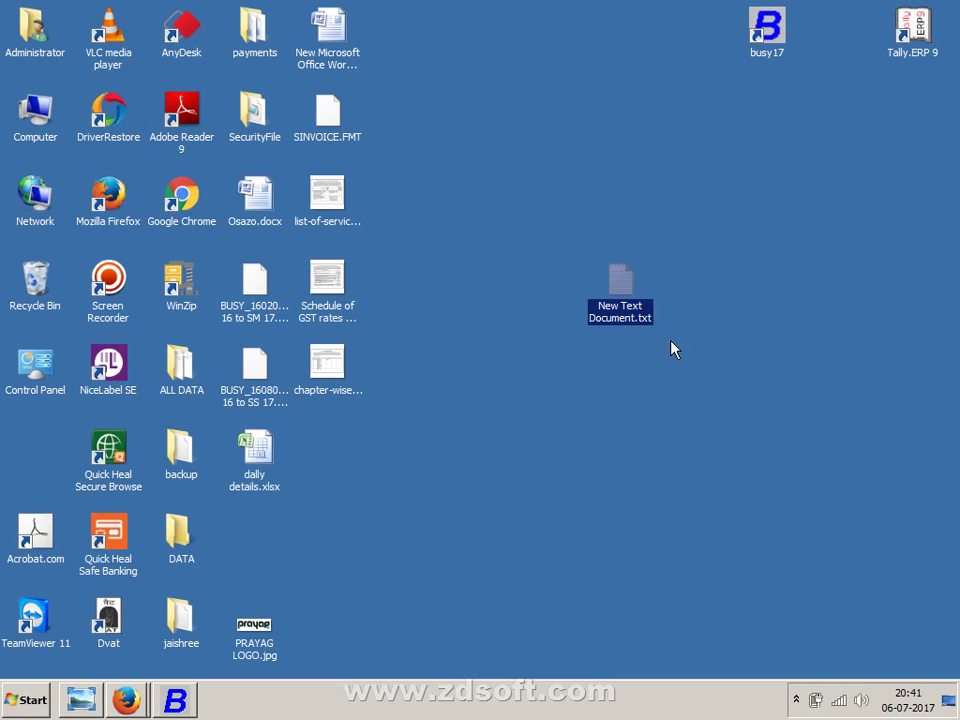
pyautogui.click(90, 700)
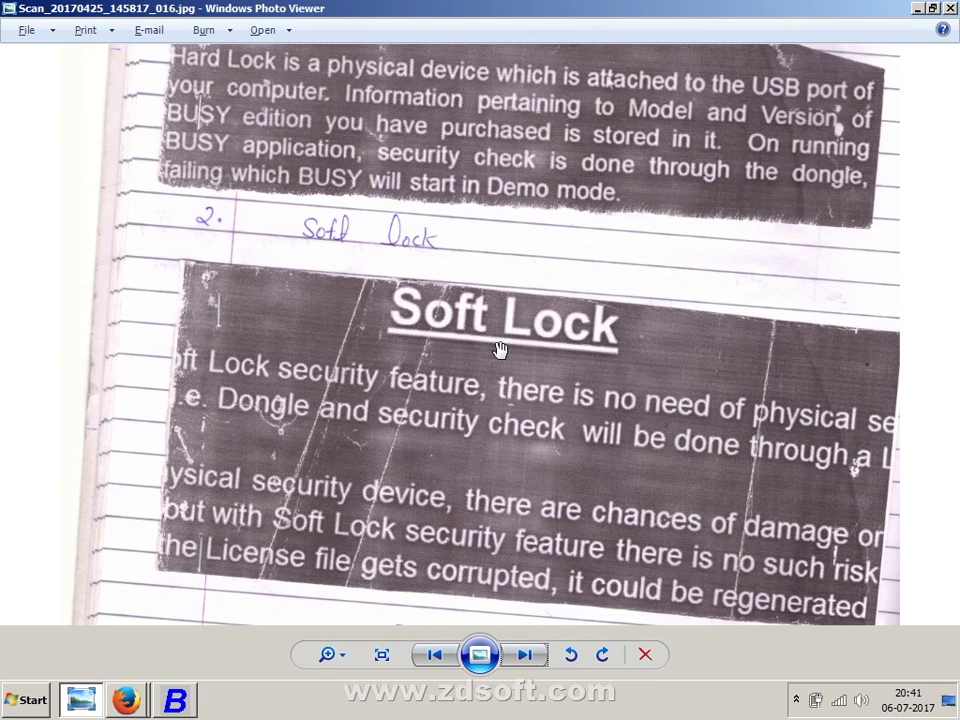
pyautogui.rightClick(520, 700)
pyautogui.click(545, 628)
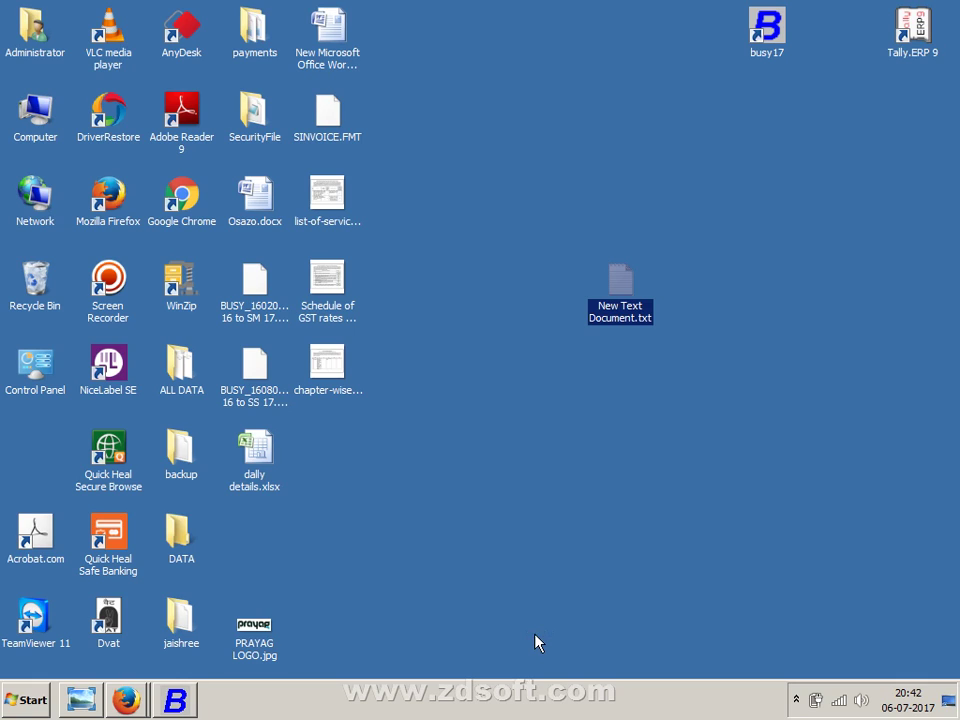
pyautogui.click(580, 433)
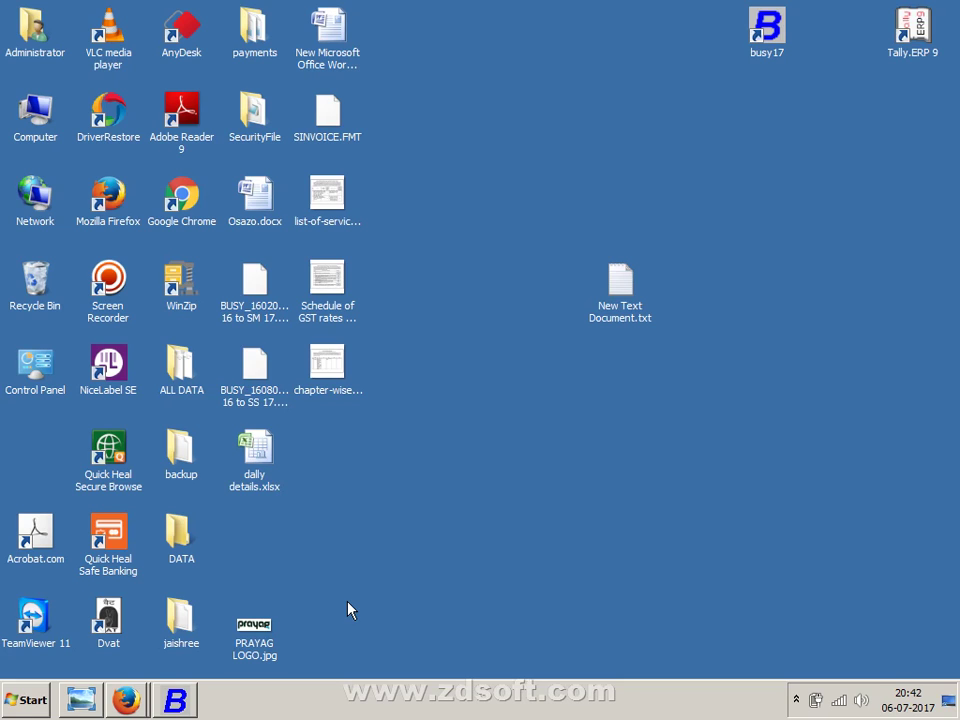
# - Rename the desktop's New Text Document.txt to softlock.txt
pyautogui.rightClick(598, 312)
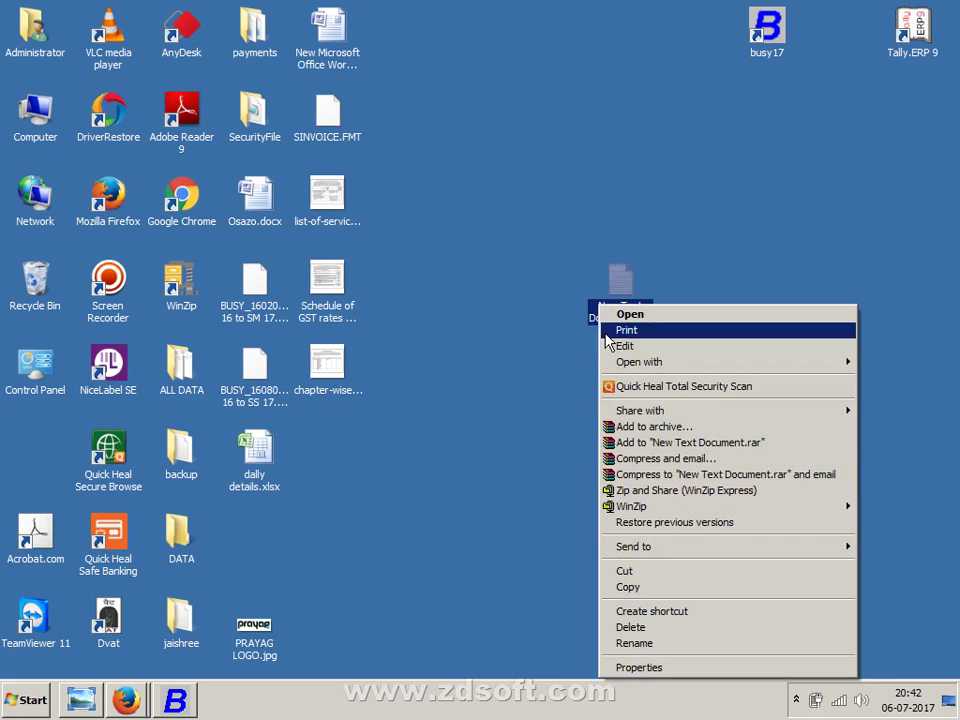
pyautogui.click(690, 588)
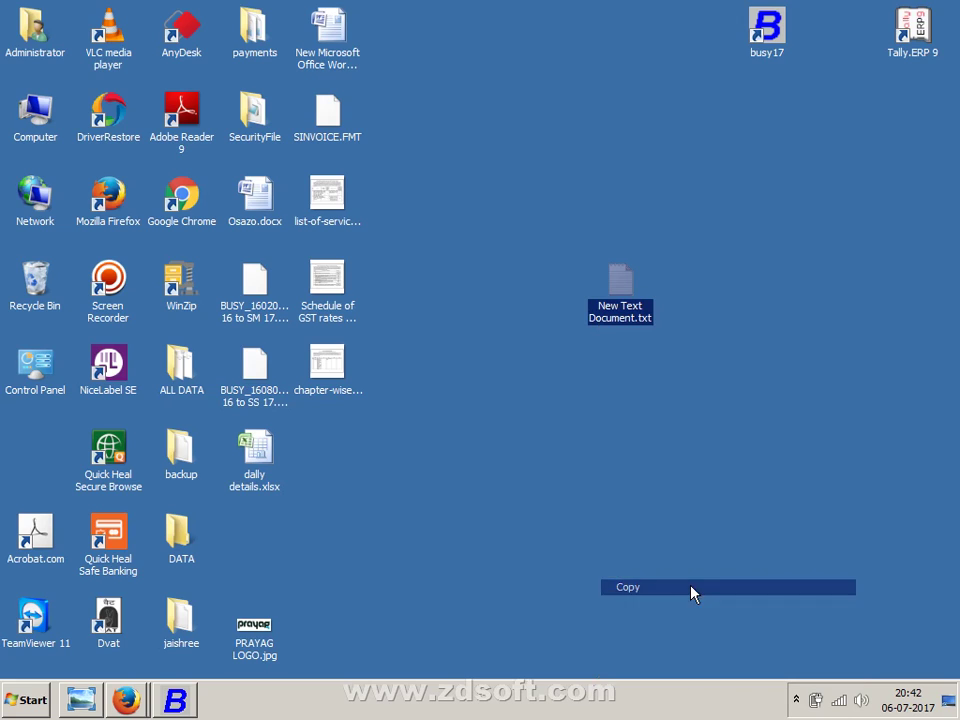
pyautogui.click(600, 313)
pyautogui.write('s')
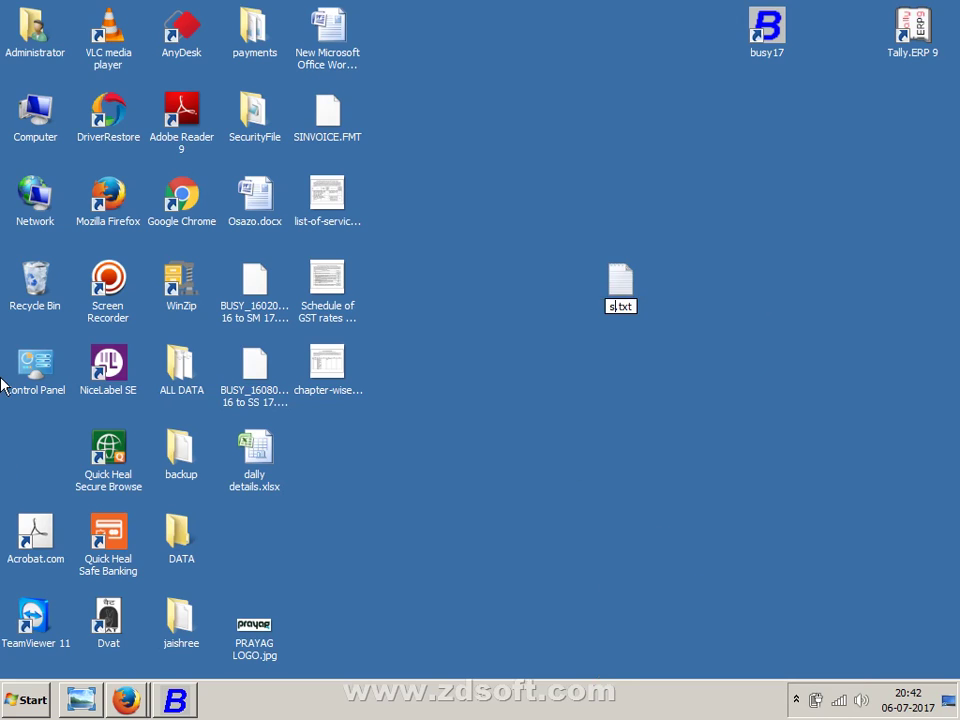
pyautogui.write('oftlock')
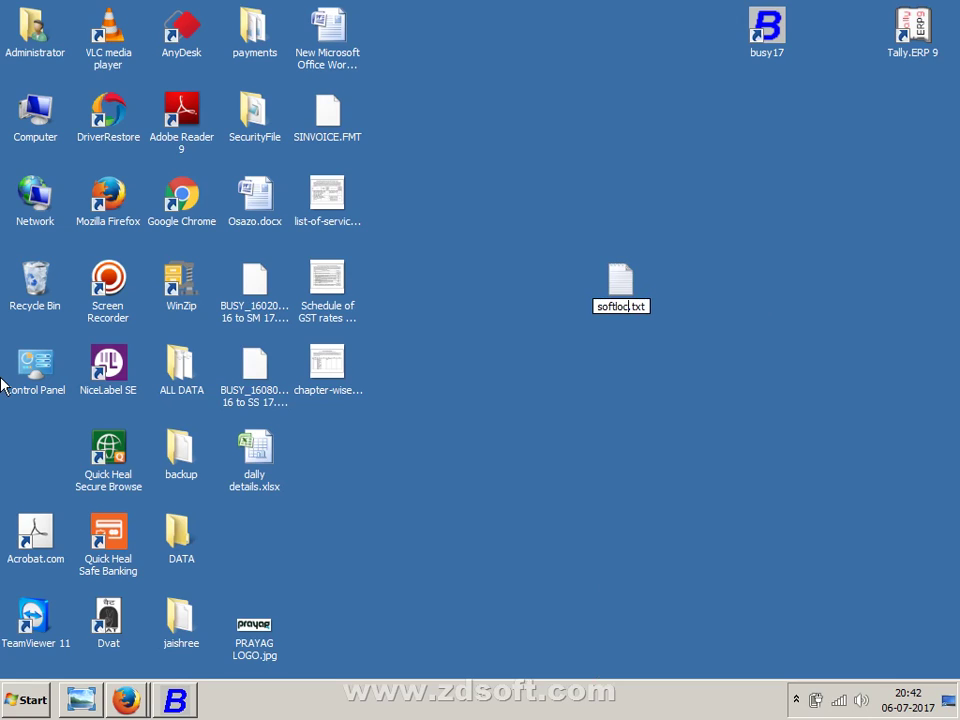
pyautogui.press('Return')
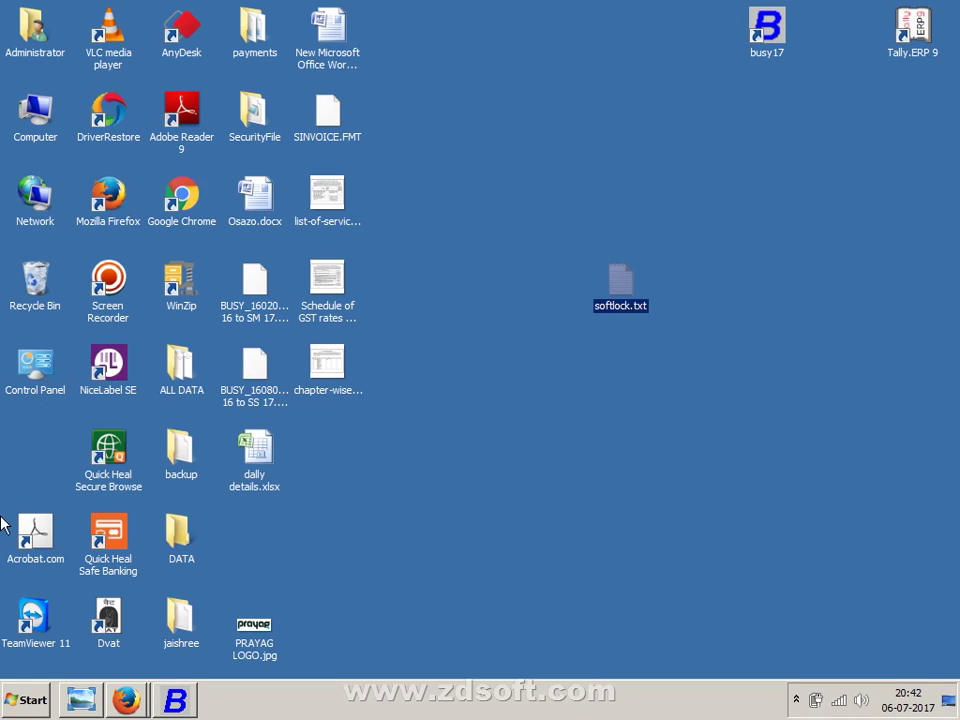
# - Copy softlock.txt and paste it into C:\BusyWin, then return to the scanned notes
pyautogui.moveTo(624, 300); pyautogui.dragTo(592, 309)
pyautogui.rightClick(614, 284)
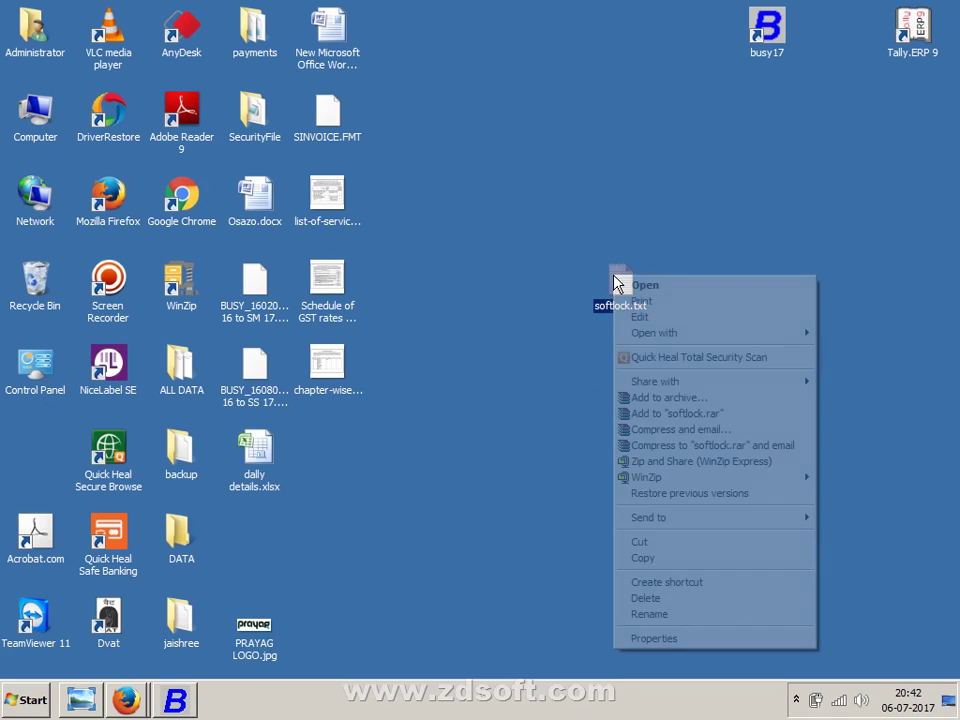
pyautogui.click(643, 558)
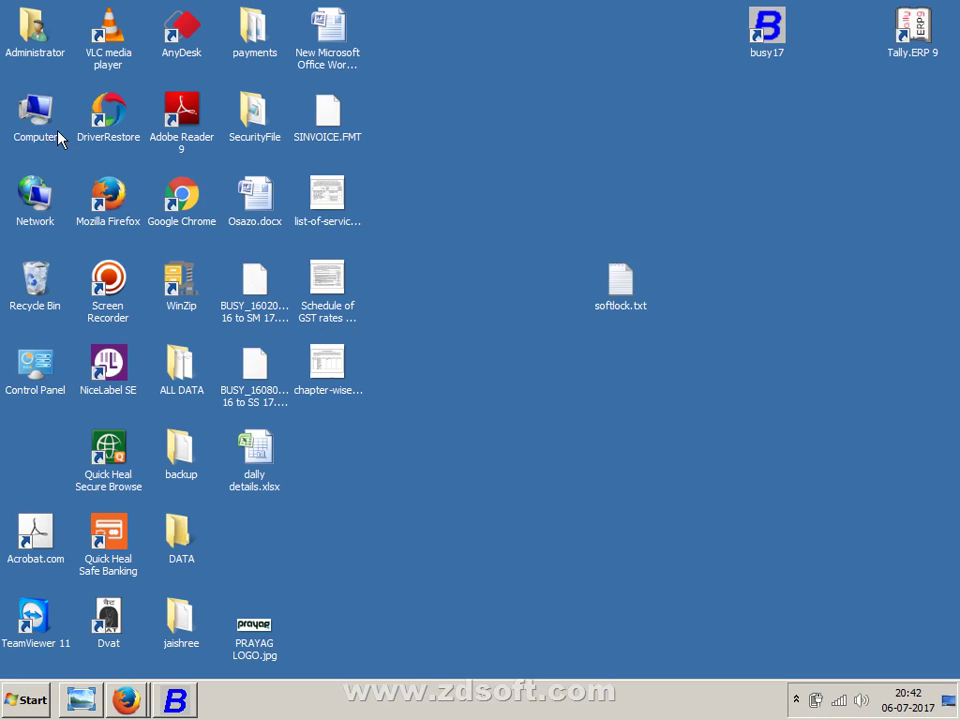
pyautogui.doubleClick(57, 131)
pyautogui.doubleClick(334, 139)
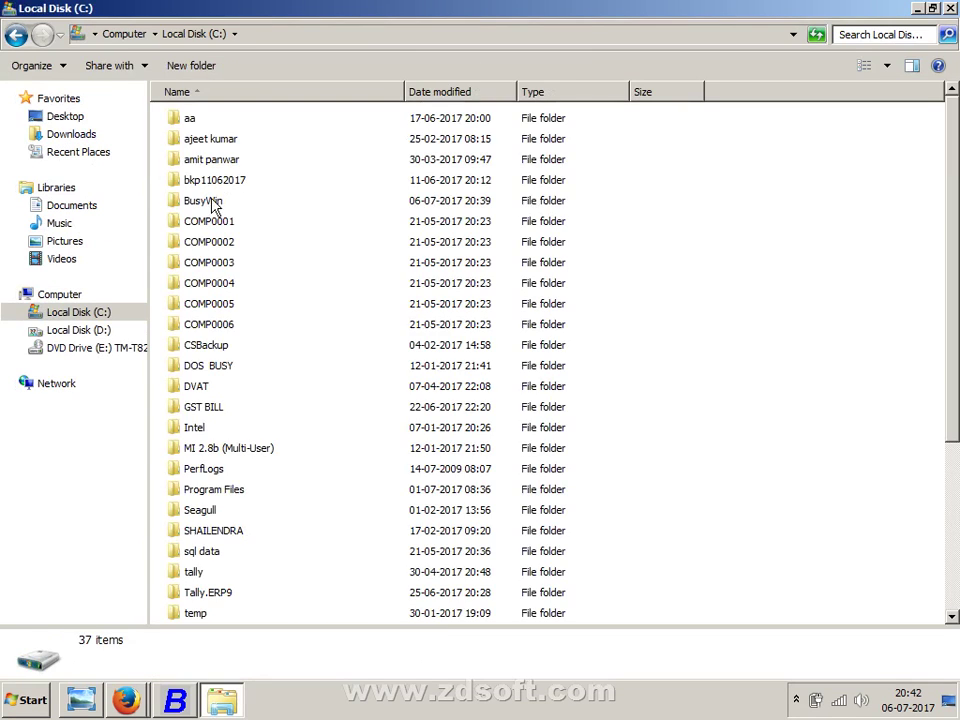
pyautogui.doubleClick(230, 204)
pyautogui.rightClick(302, 570)
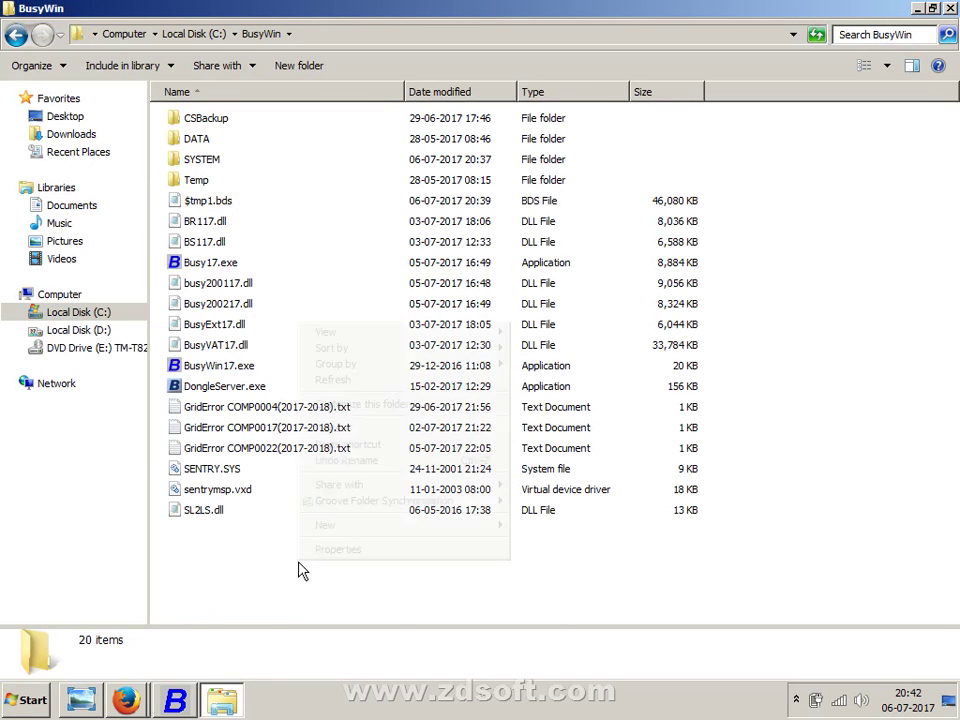
pyautogui.click(360, 430)
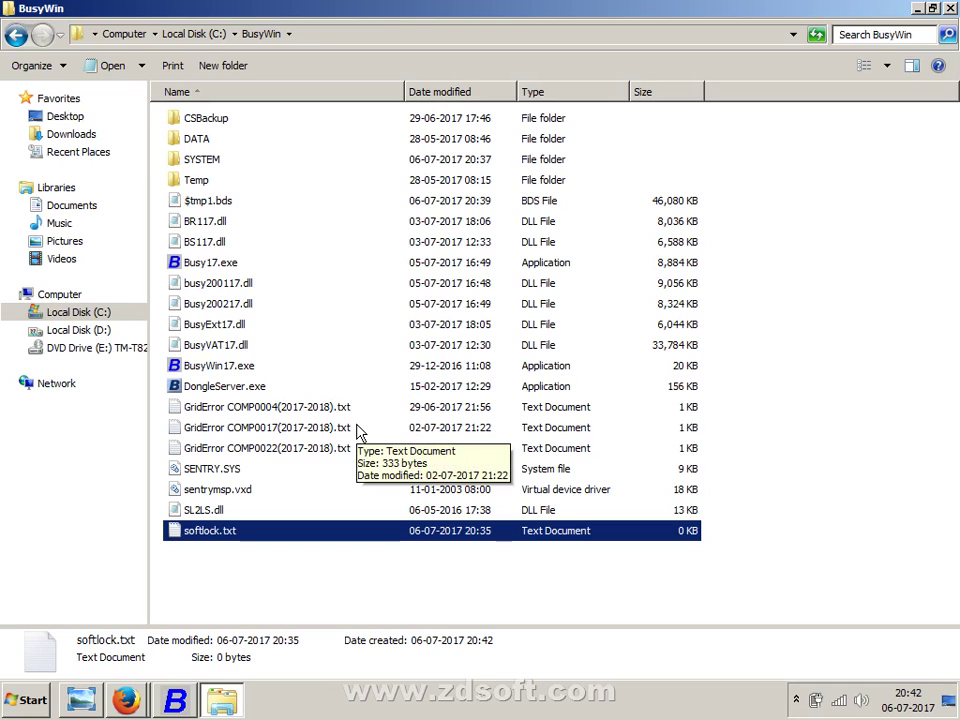
pyautogui.click(97, 703)
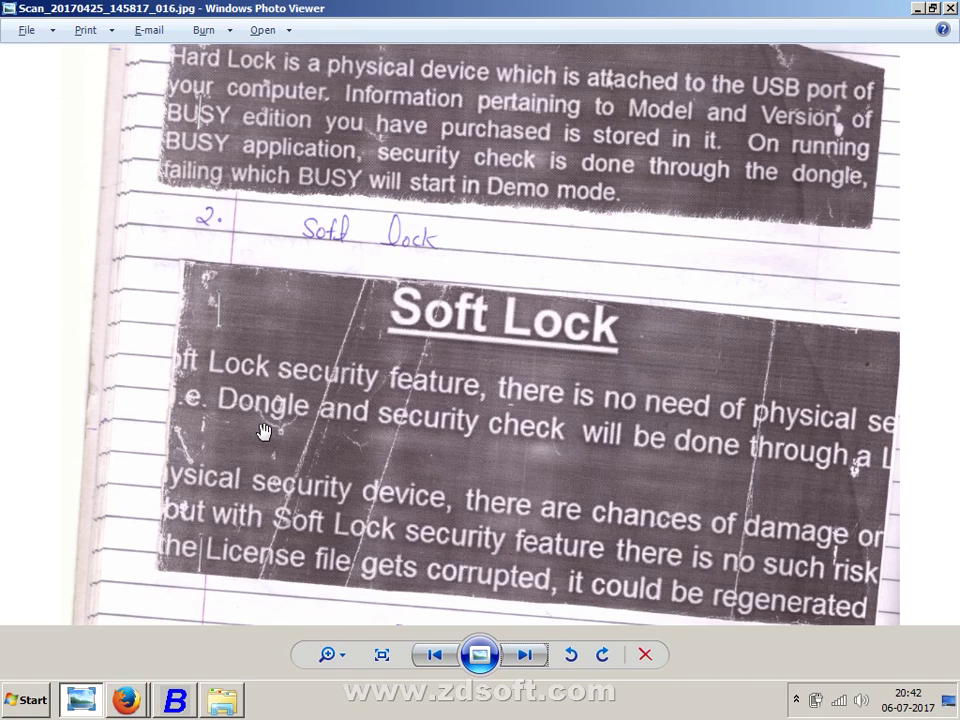
# - Pan and scroll Scan_20170425_145817_016.jpg to read the Hard Lock and Soft Lock sections
pyautogui.moveTo(330, 345); pyautogui.dragTo(445, 514)
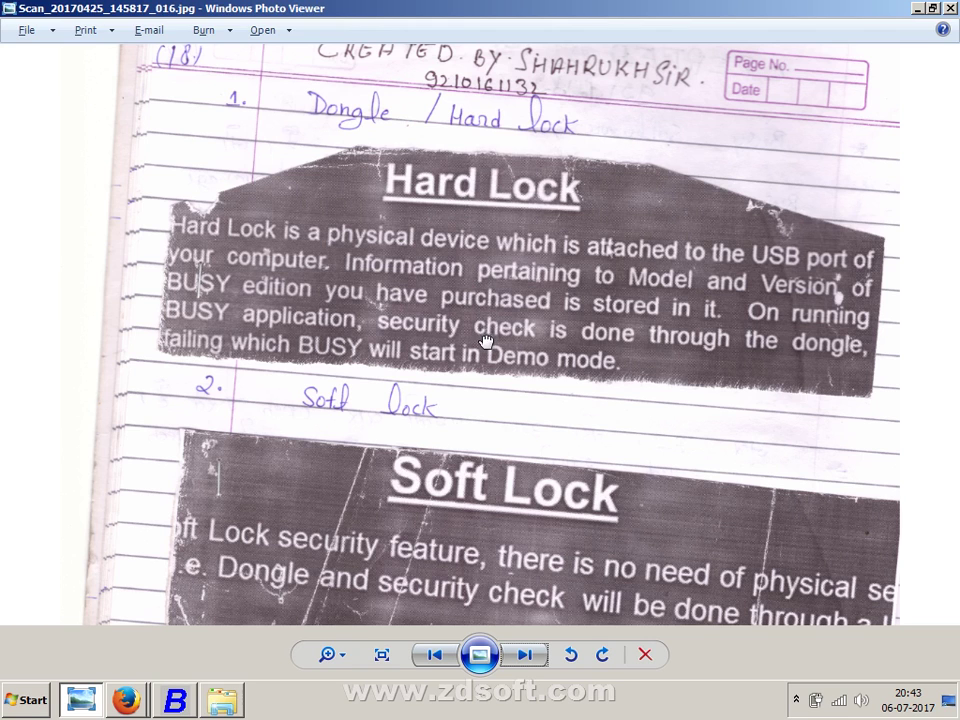
pyautogui.scroll(-3, 452, 307)
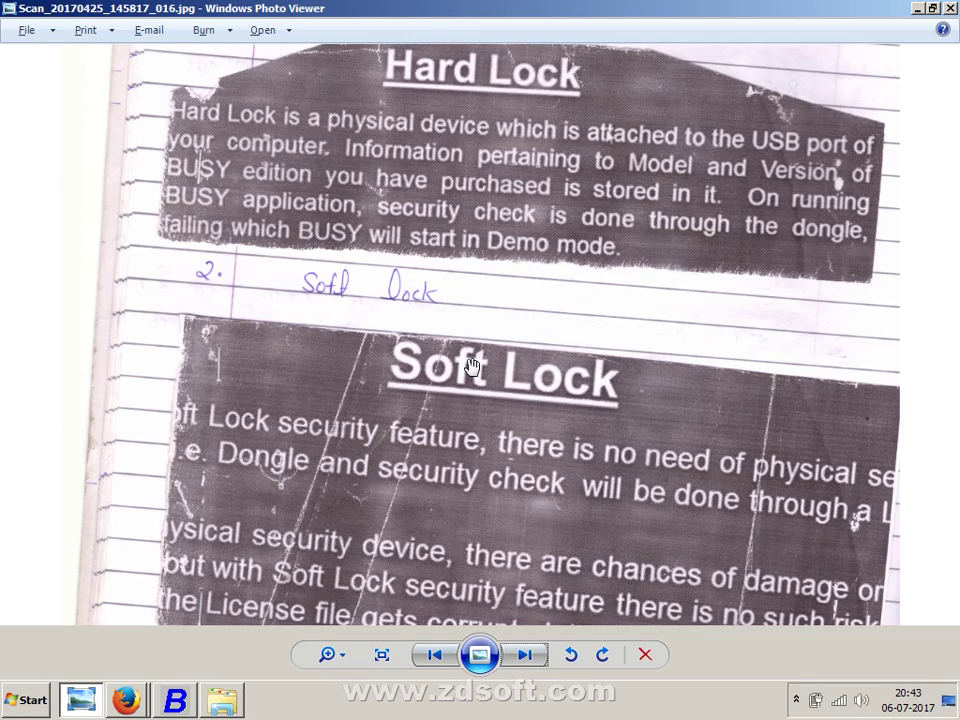
pyautogui.rightClick(372, 463)
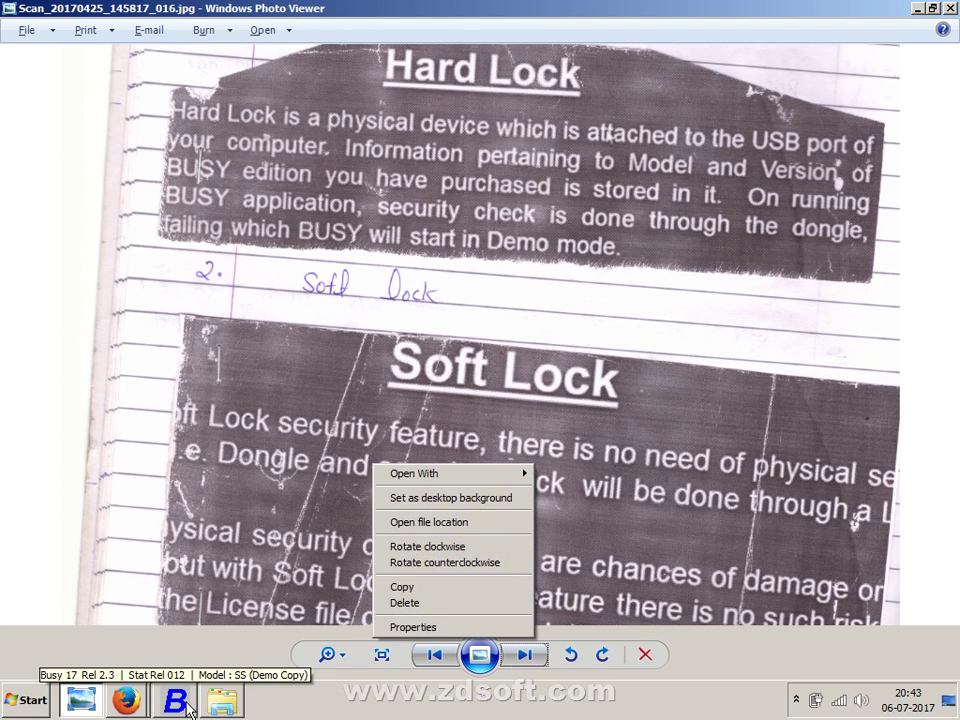
# - Minimize all windows, refresh the desktop, and bring Busy 17 back to the front
pyautogui.click(186, 704)
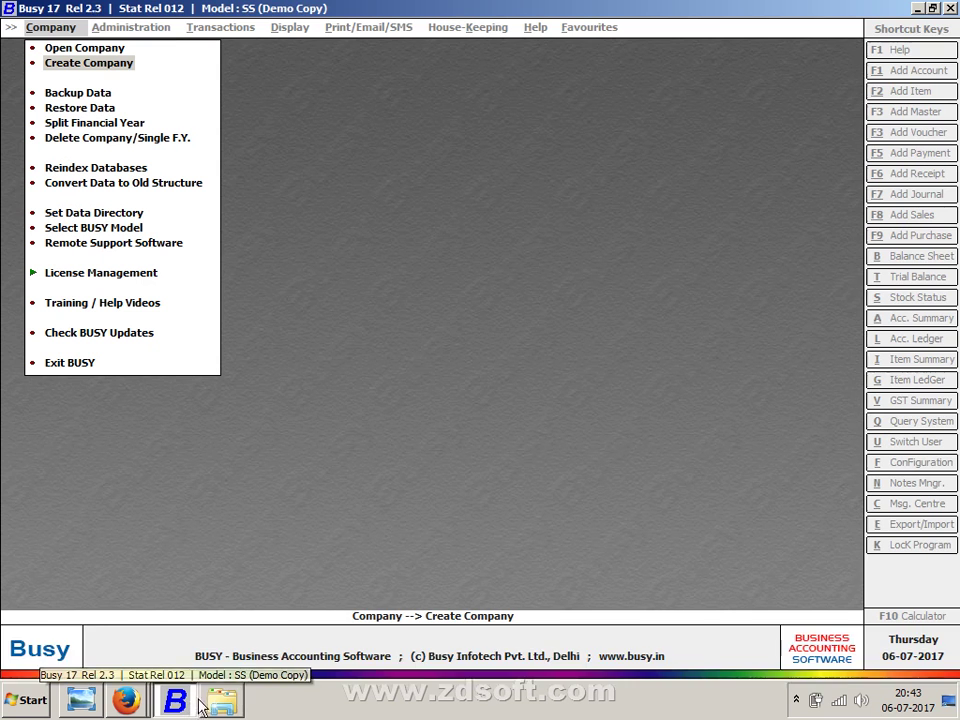
pyautogui.rightClick(350, 686)
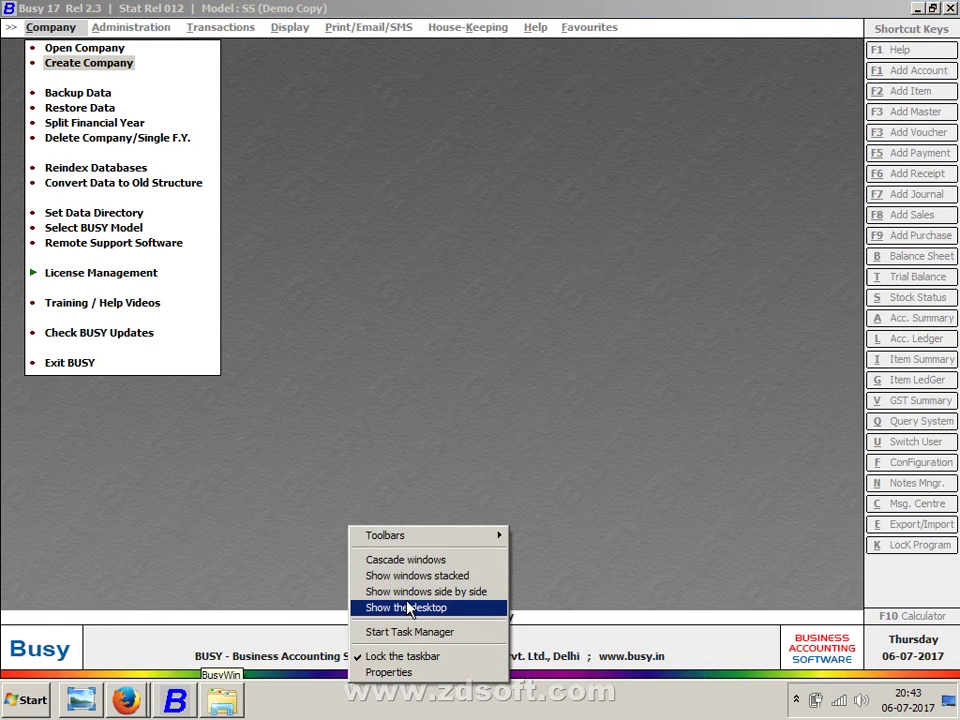
pyautogui.click(414, 607)
pyautogui.rightClick(423, 188)
pyautogui.click(440, 218)
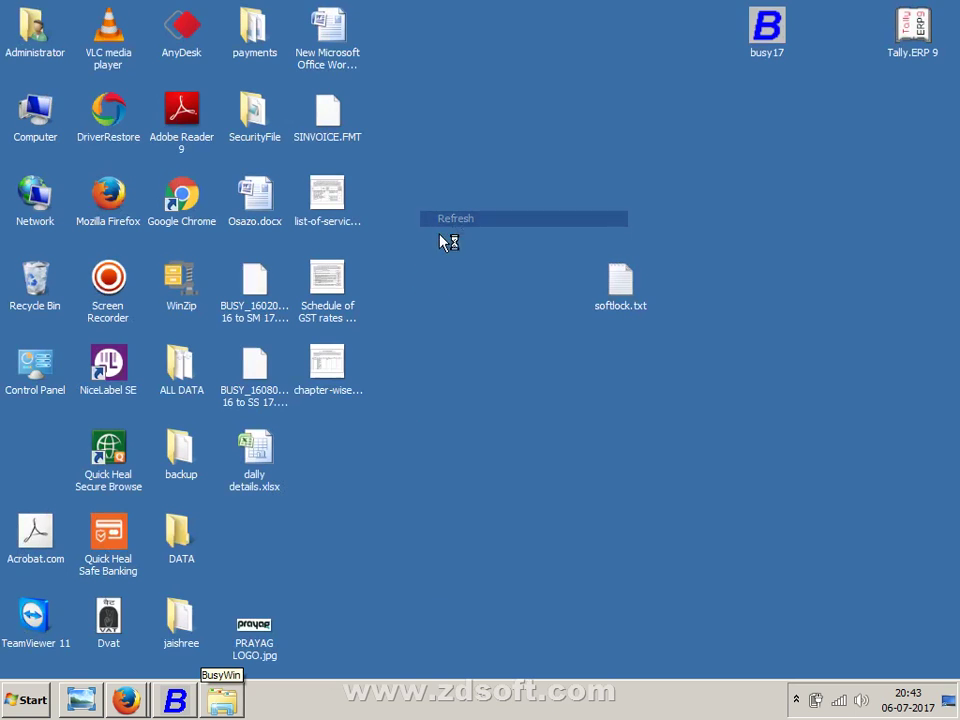
pyautogui.click(172, 703)
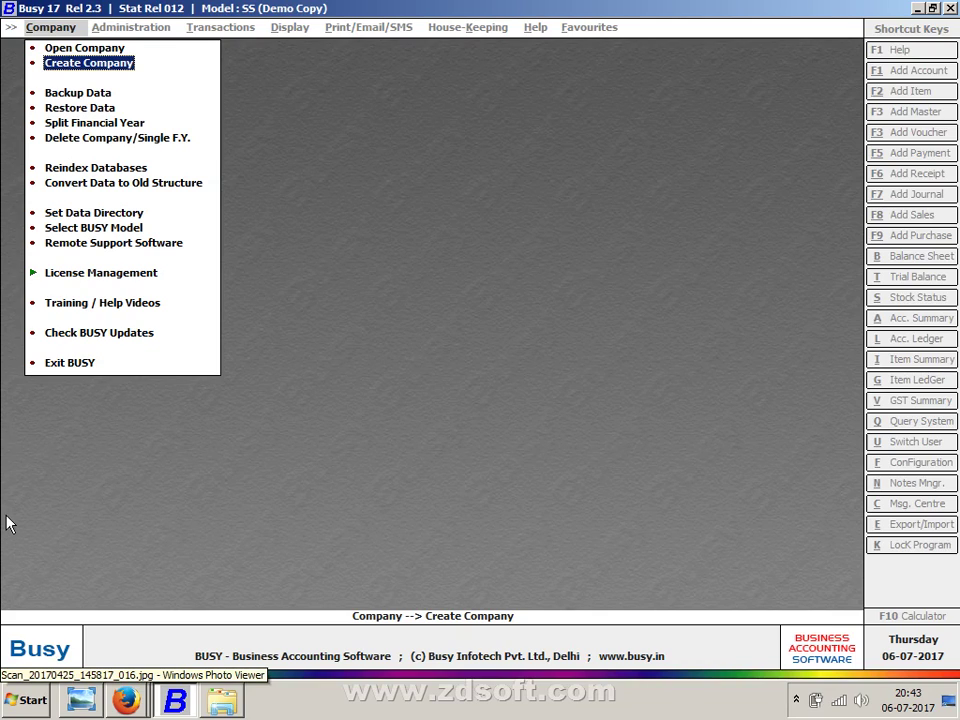
# - Open the Create Company form and cancel it, twice
pyautogui.press('Return')
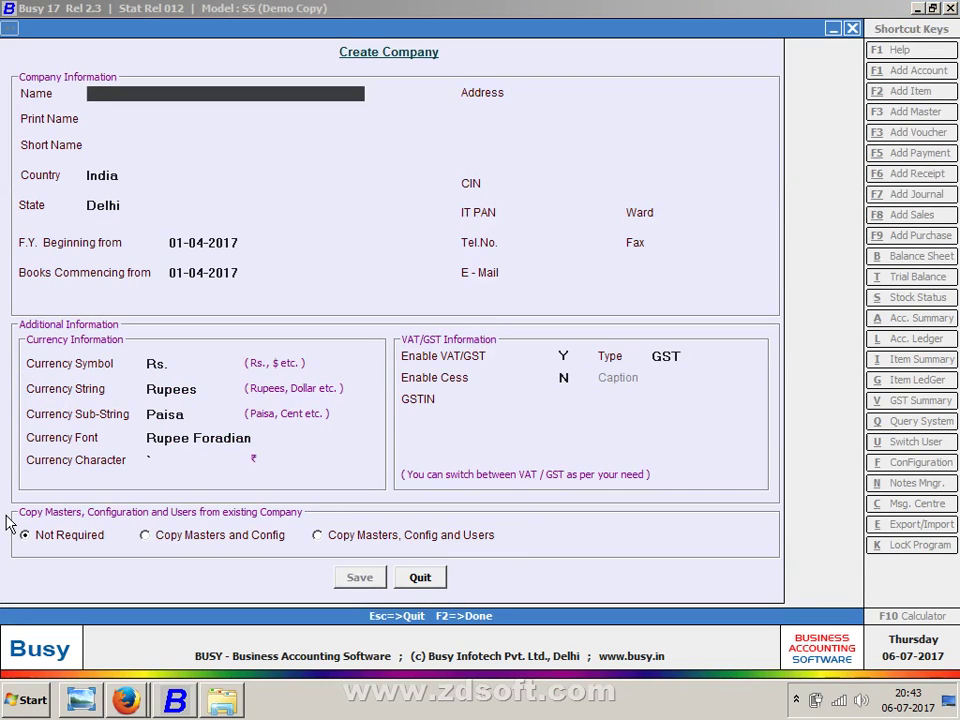
pyautogui.press('Escape')
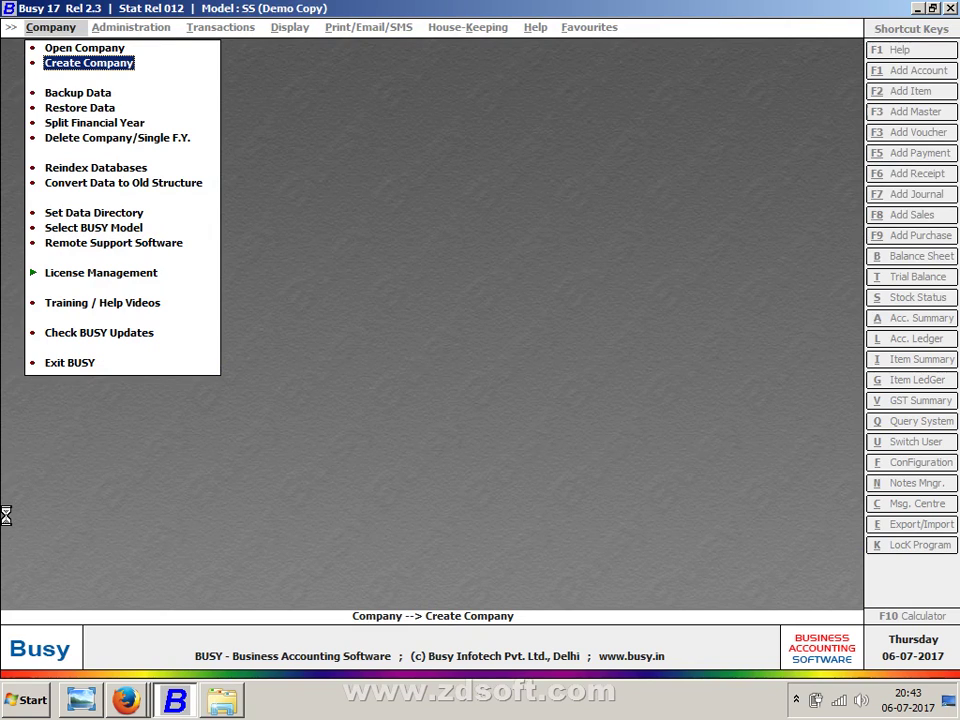
pyautogui.press('Return')
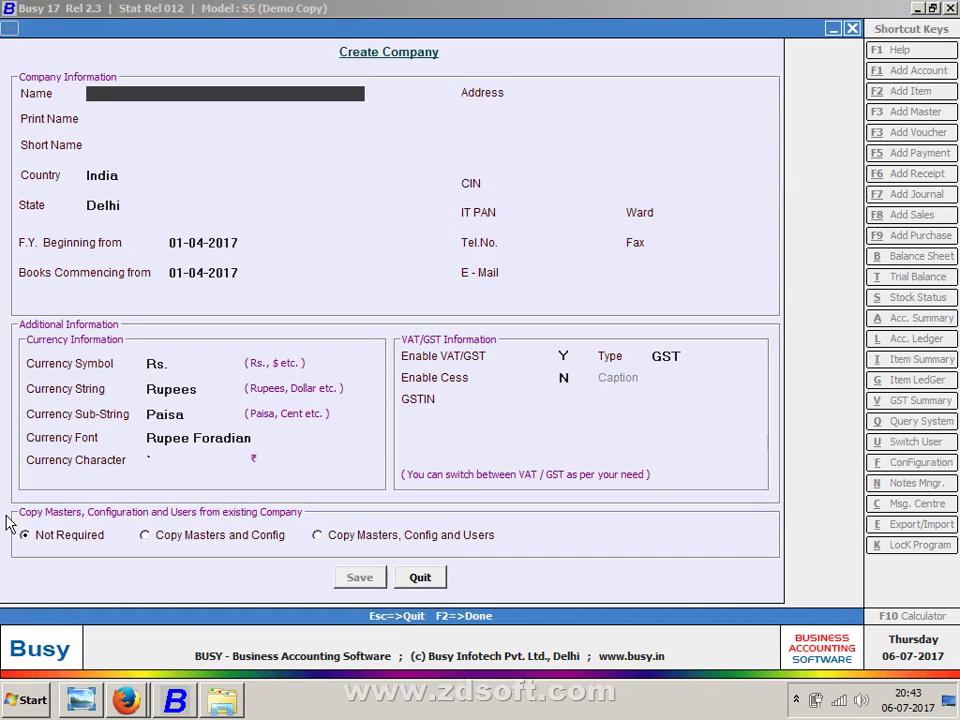
pyautogui.press('Escape')
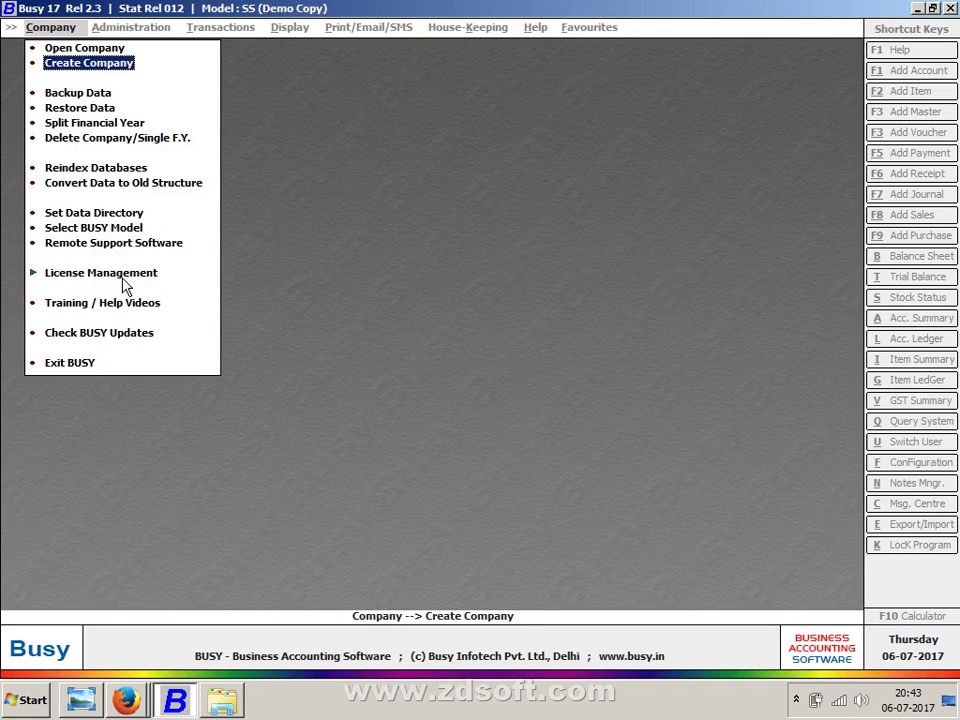
# - Check the current D: data directory and review the companies listed there
pyautogui.click(118, 217)
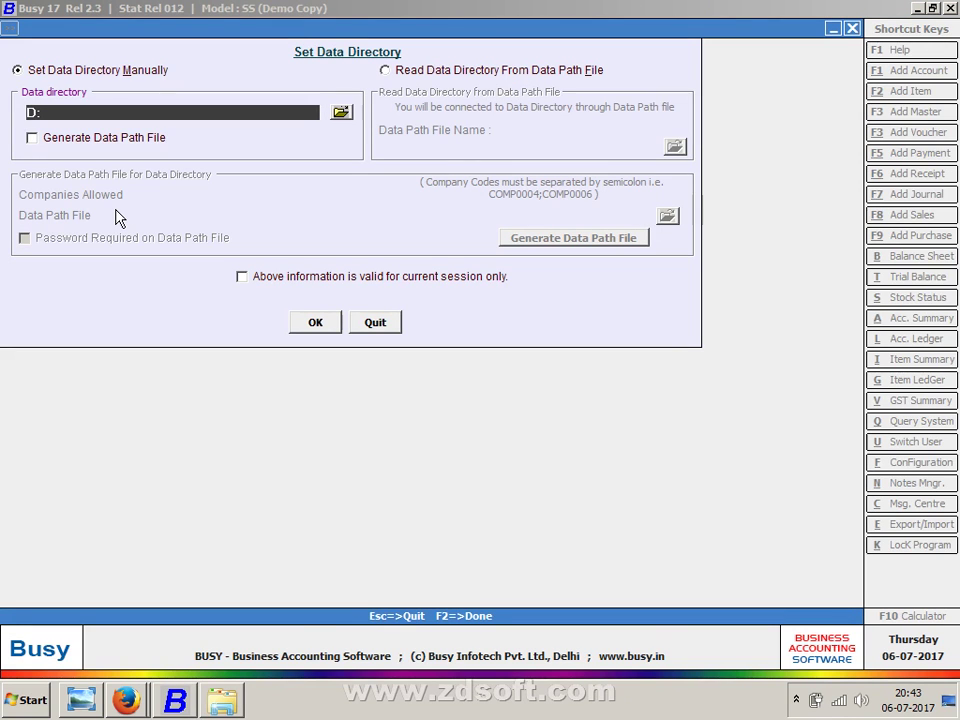
pyautogui.press('Escape')
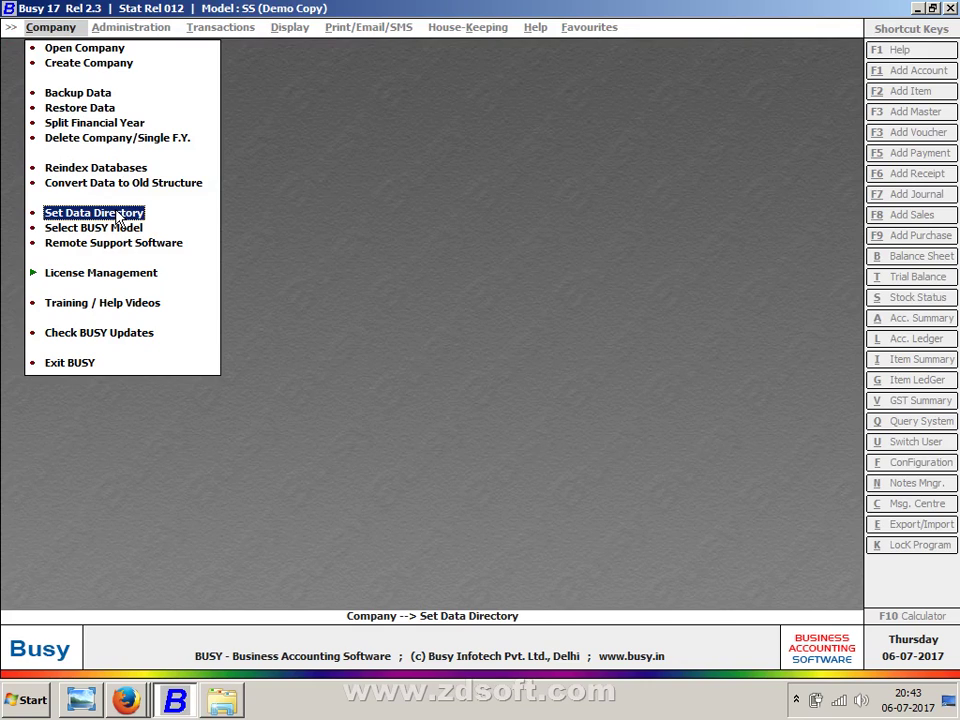
pyautogui.click(115, 214)
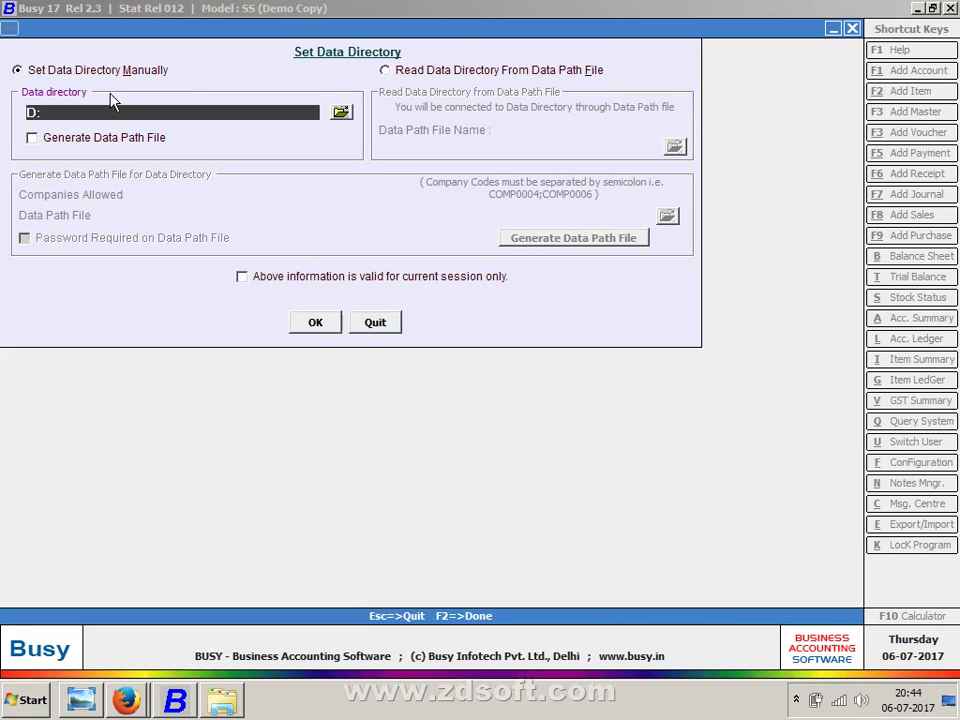
pyautogui.click(65, 114)
pyautogui.press('Escape')
pyautogui.click(58, 47)
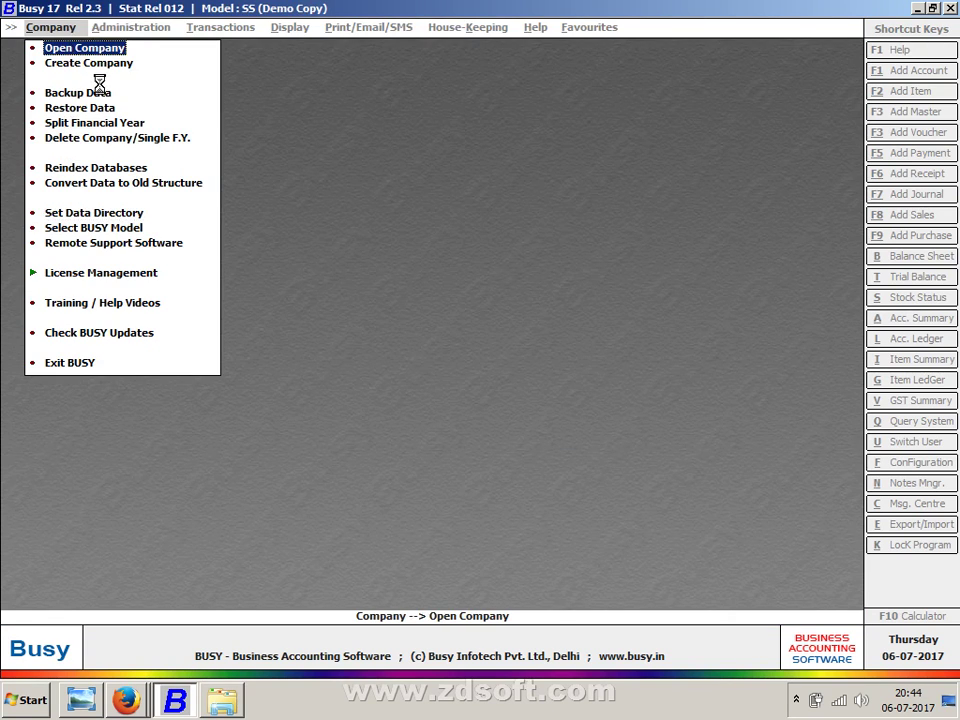
pyautogui.scroll(-4, 396, 146)
pyautogui.click(400, 143)
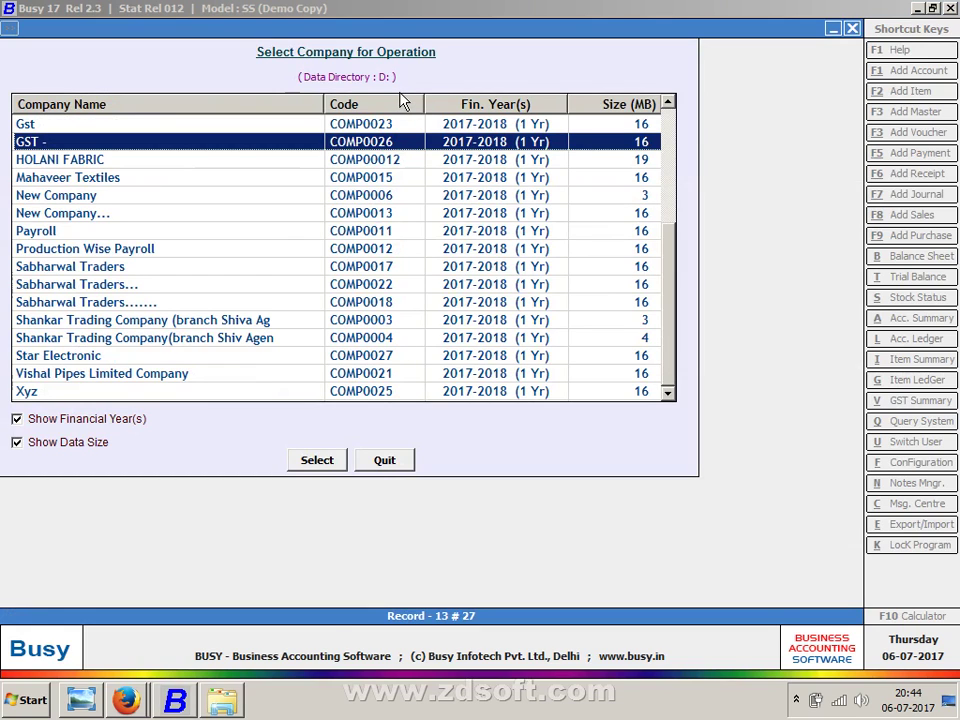
pyautogui.press('Escape')
# - Set the data directory to Local Disk C:\ and list its six companies
pyautogui.click(139, 212)
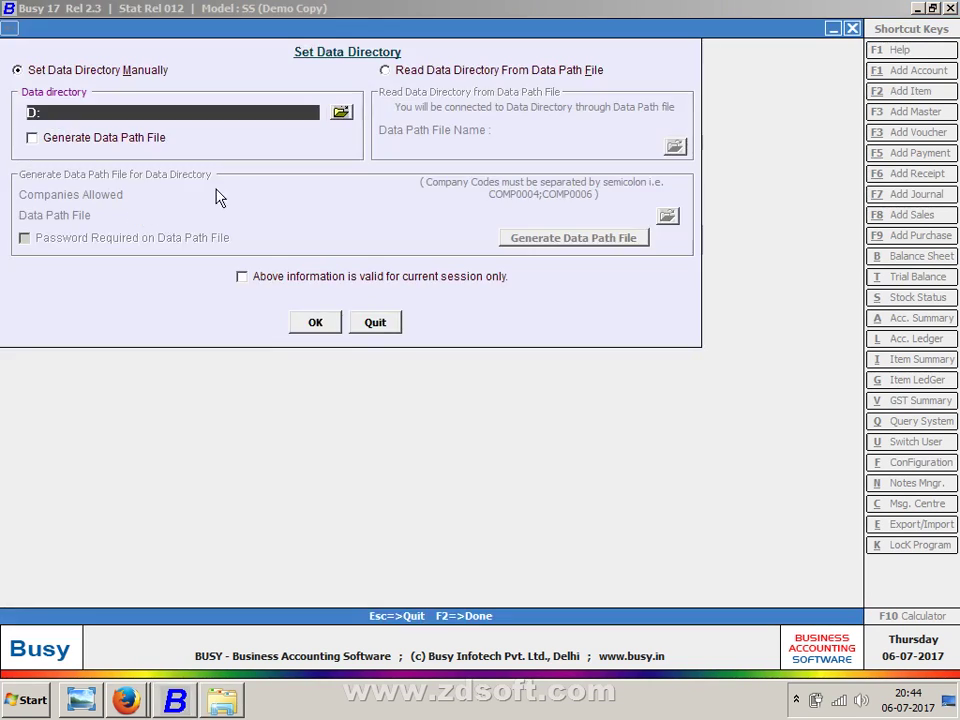
pyautogui.click(341, 114)
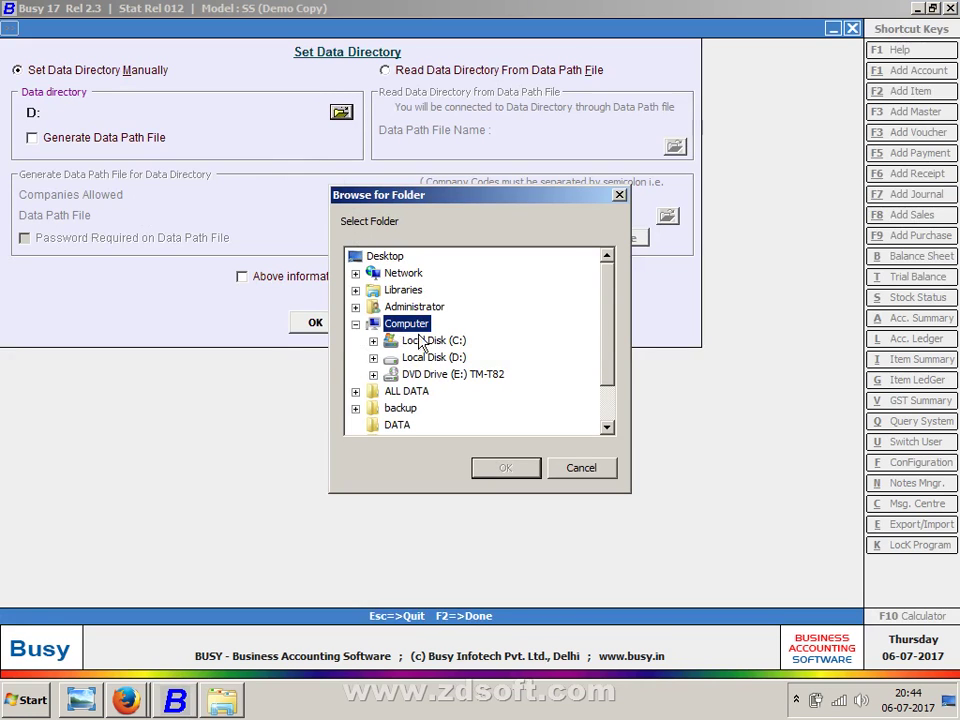
pyautogui.click(411, 340)
pyautogui.click(521, 469)
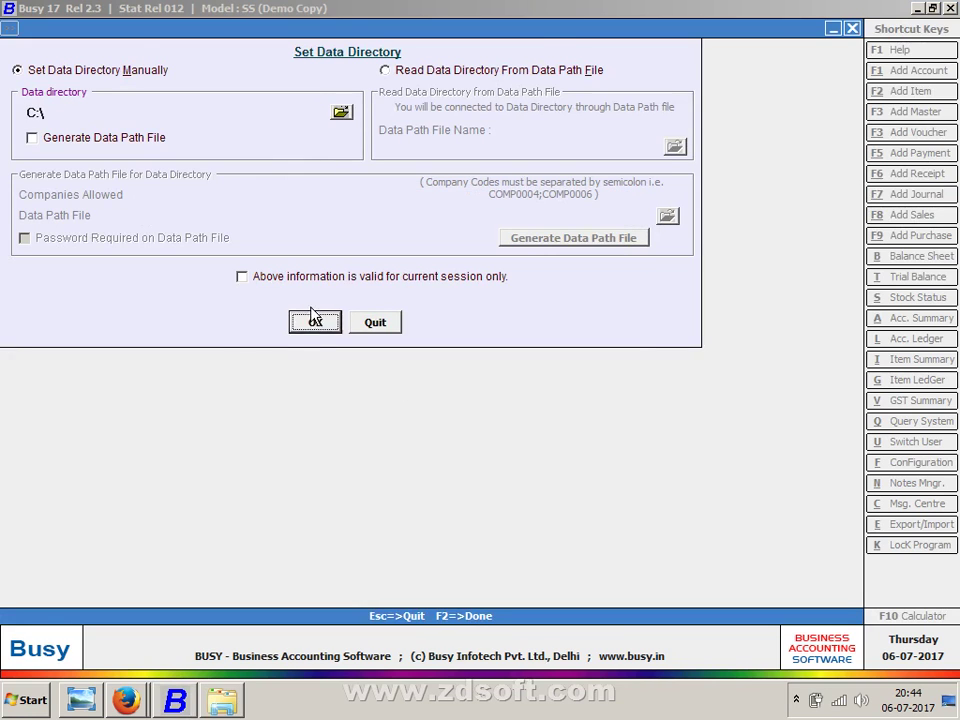
pyautogui.click(315, 318)
pyautogui.click(104, 48)
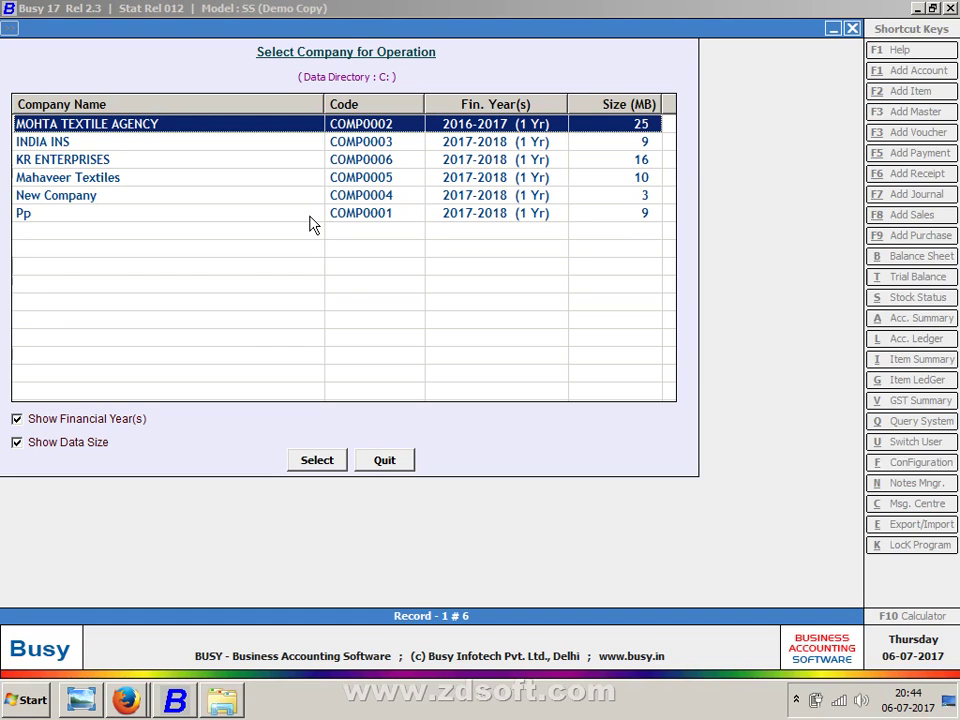
pyautogui.press('Escape')
# - Point the data directory at C:\COMP0002 and find that it holds no companies
pyautogui.click(92, 155)
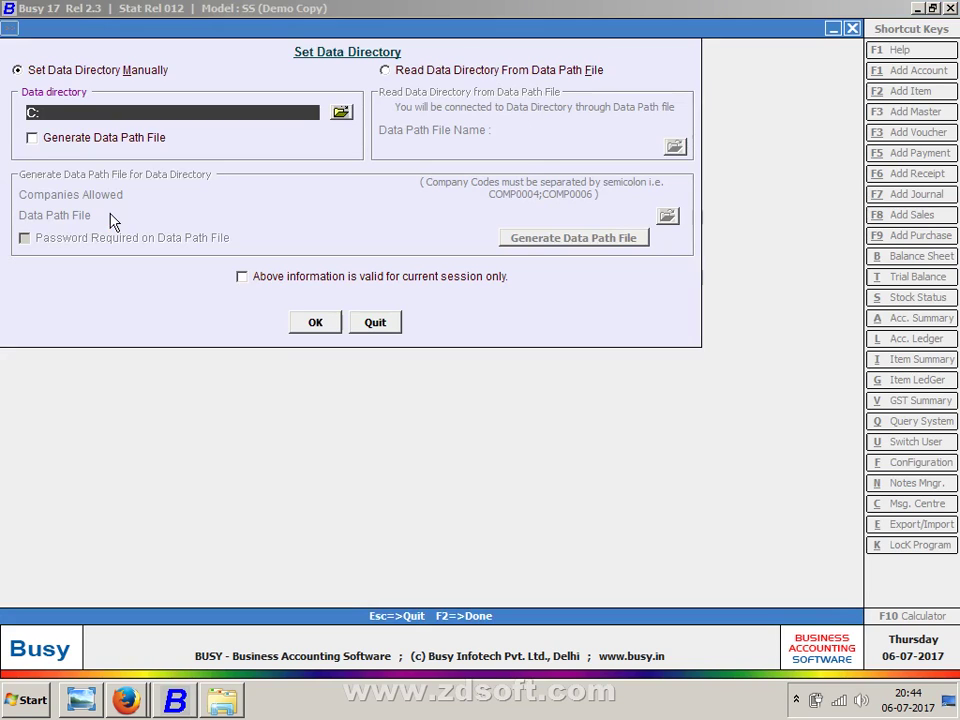
pyautogui.click(341, 112)
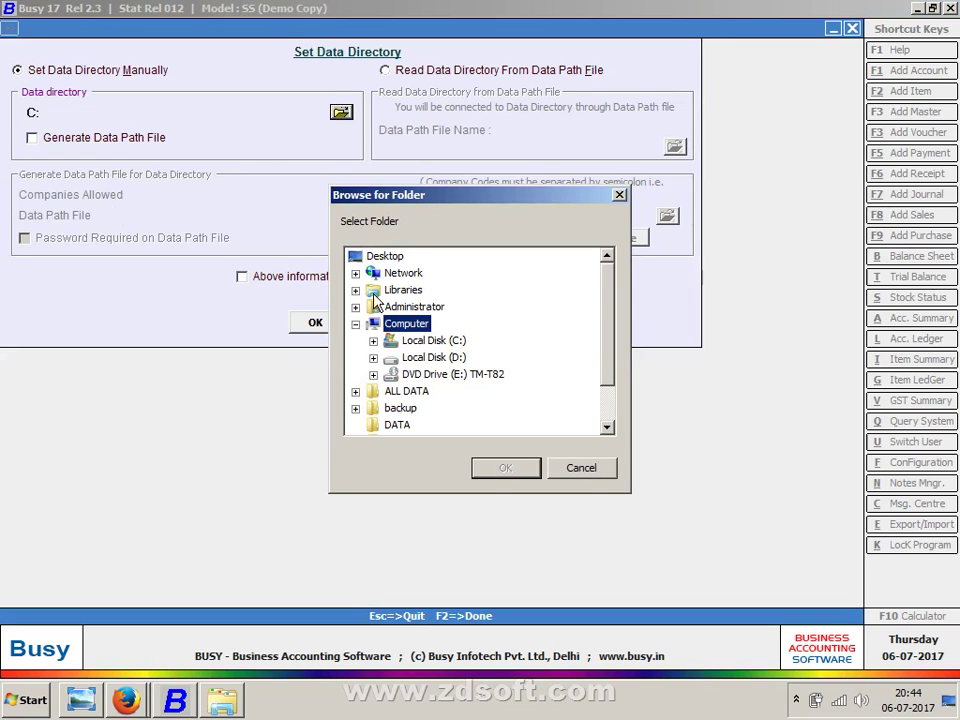
pyautogui.click(376, 346)
pyautogui.click(440, 373)
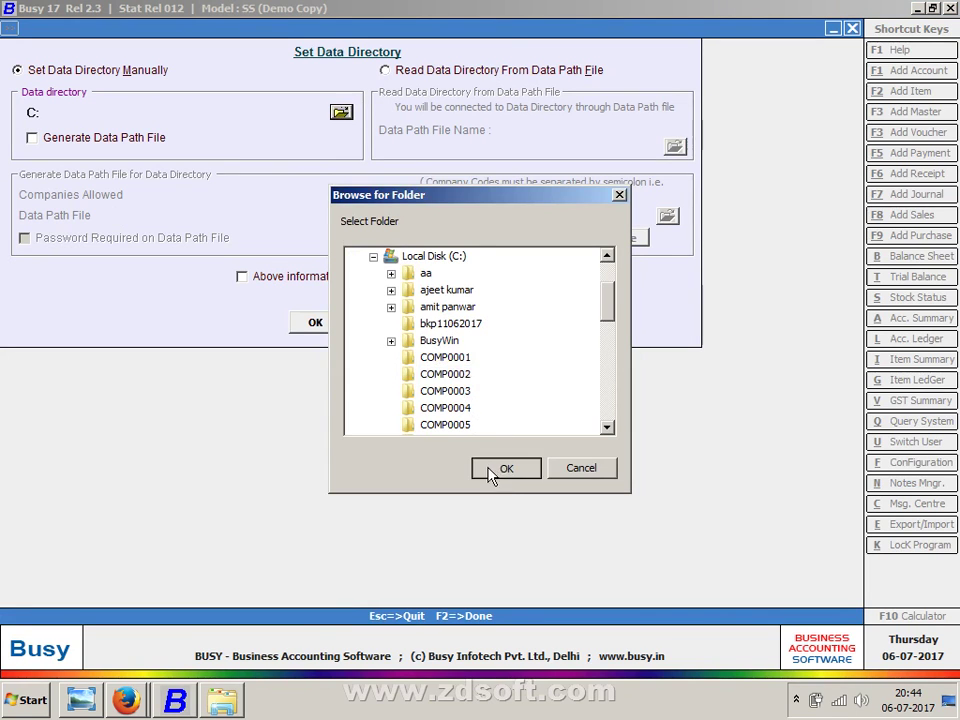
pyautogui.click(500, 467)
pyautogui.click(374, 321)
pyautogui.click(90, 49)
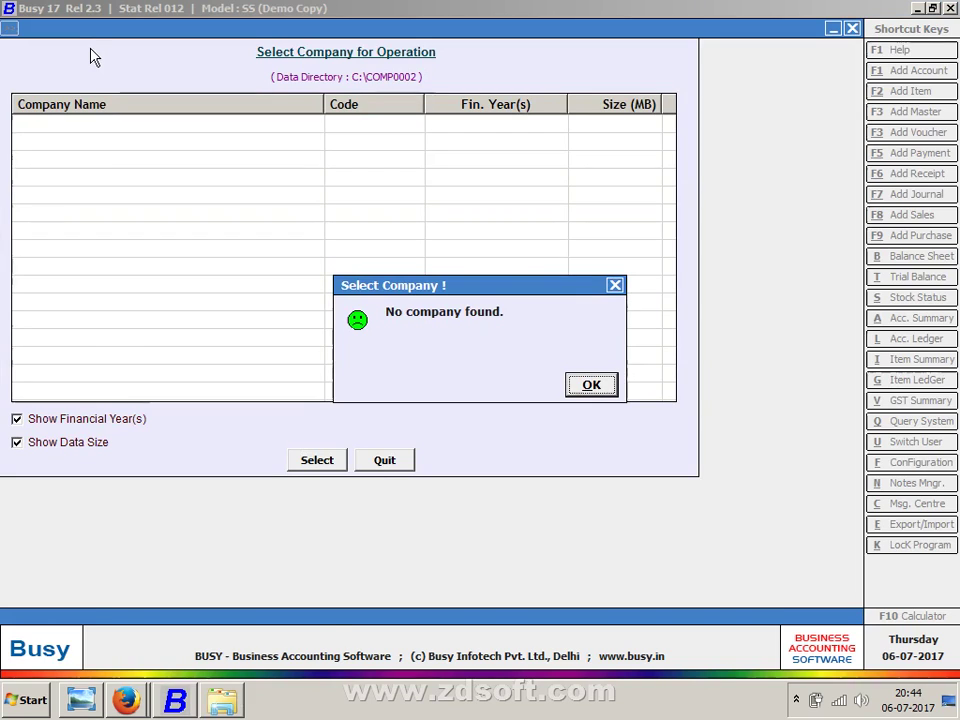
pyautogui.press('Return')
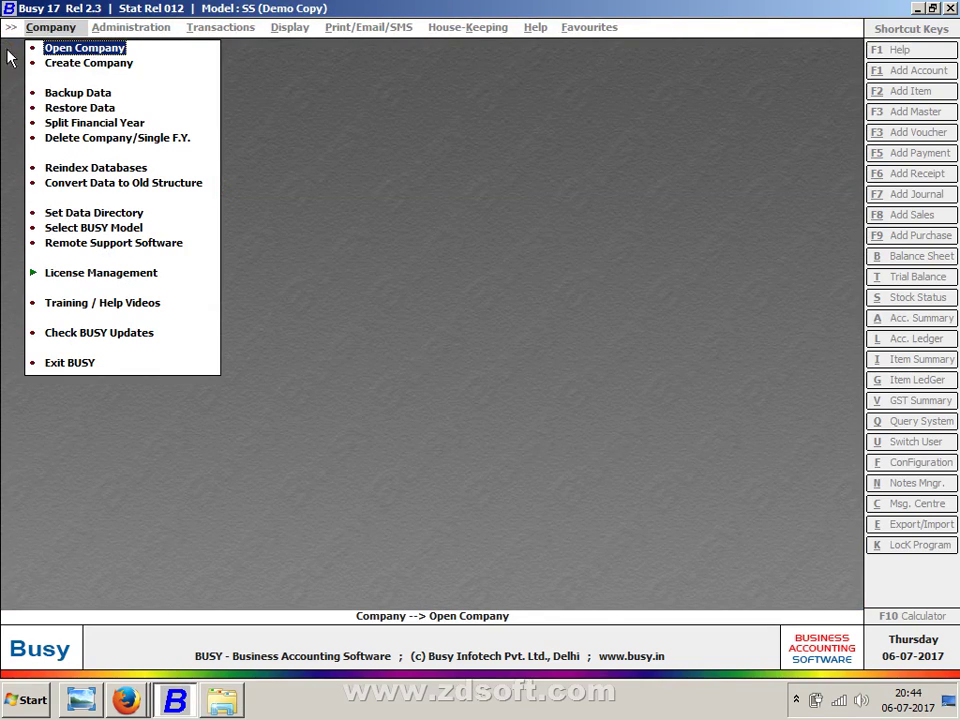
# - Re-confirm the data directory and list companies again, still getting 'No company found'
pyautogui.click(88, 216)
pyautogui.click(86, 214)
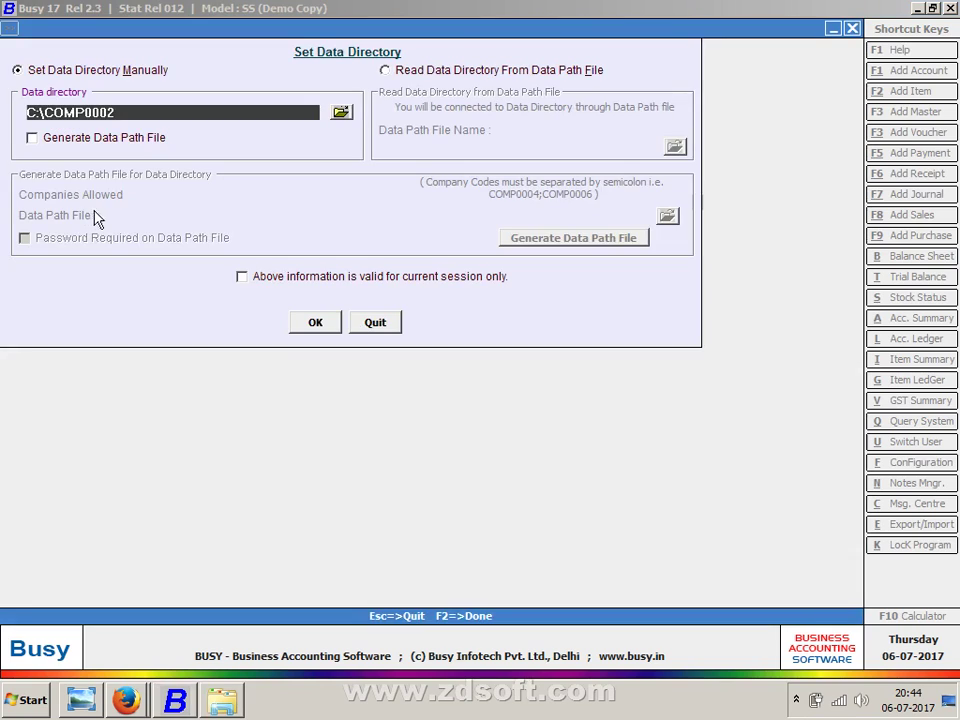
pyautogui.click(378, 323)
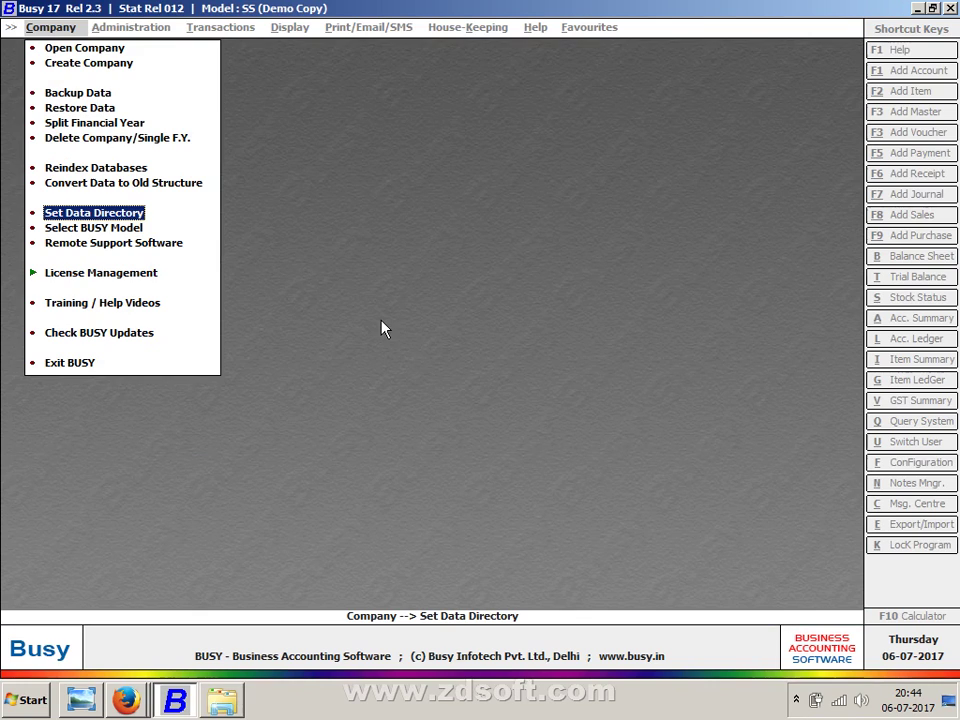
pyautogui.click(101, 47)
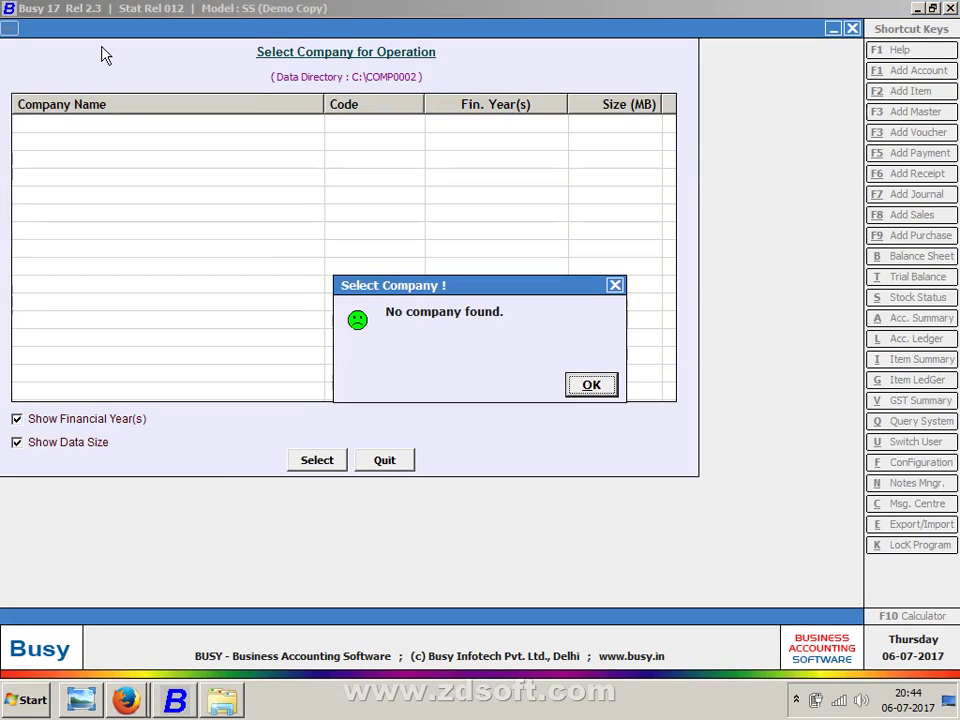
pyautogui.press('Return')
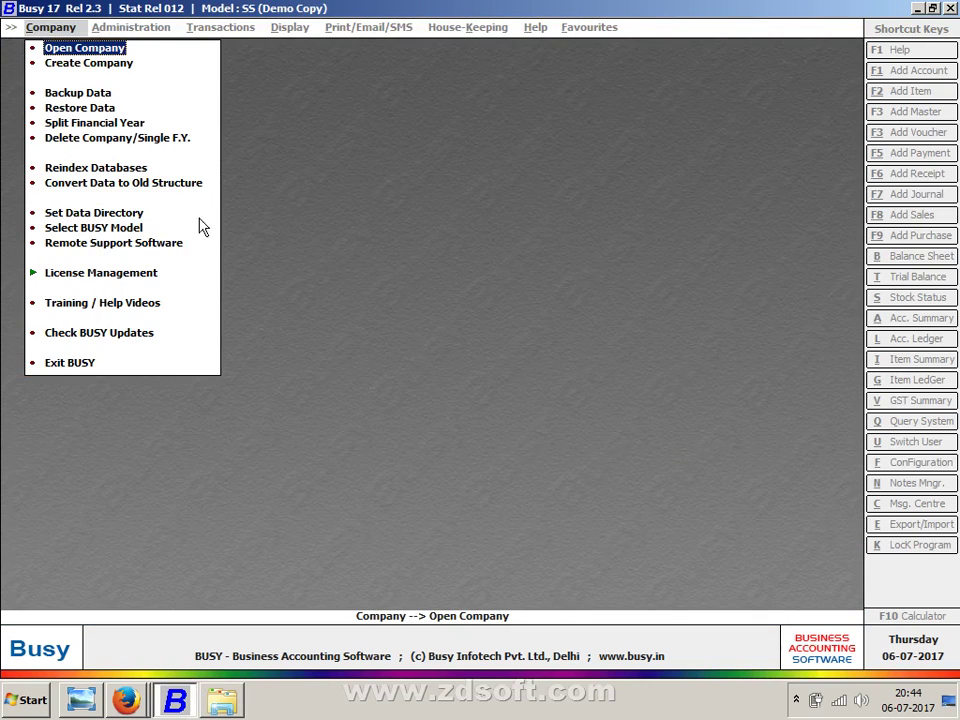
# - Recheck the data directory path, cancel a new company form, and move to Restore Data
pyautogui.click(134, 216)
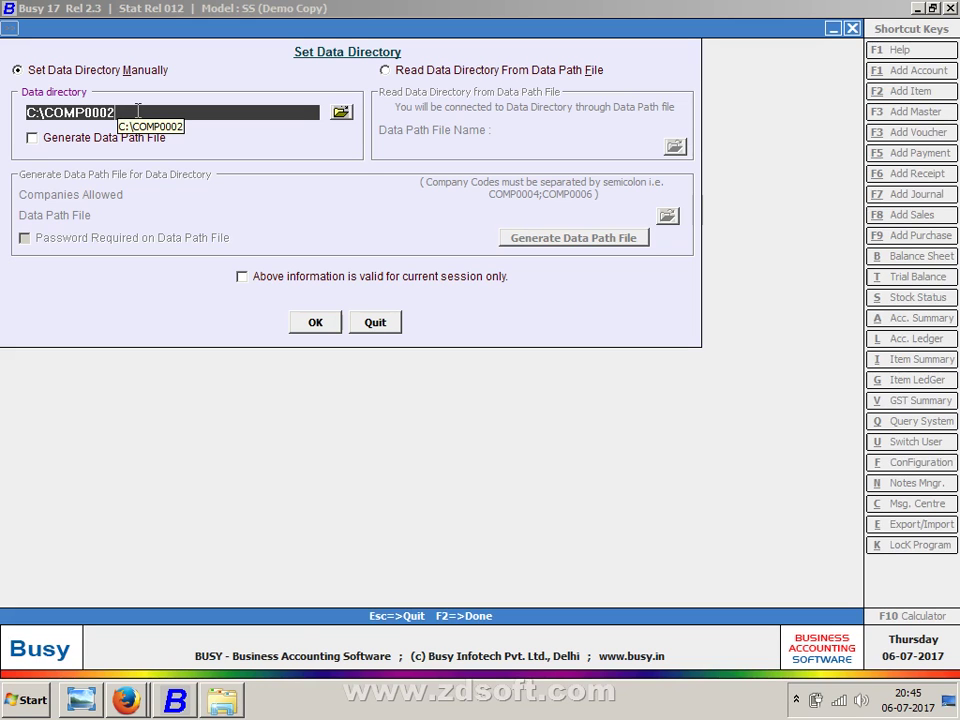
pyautogui.press('Escape')
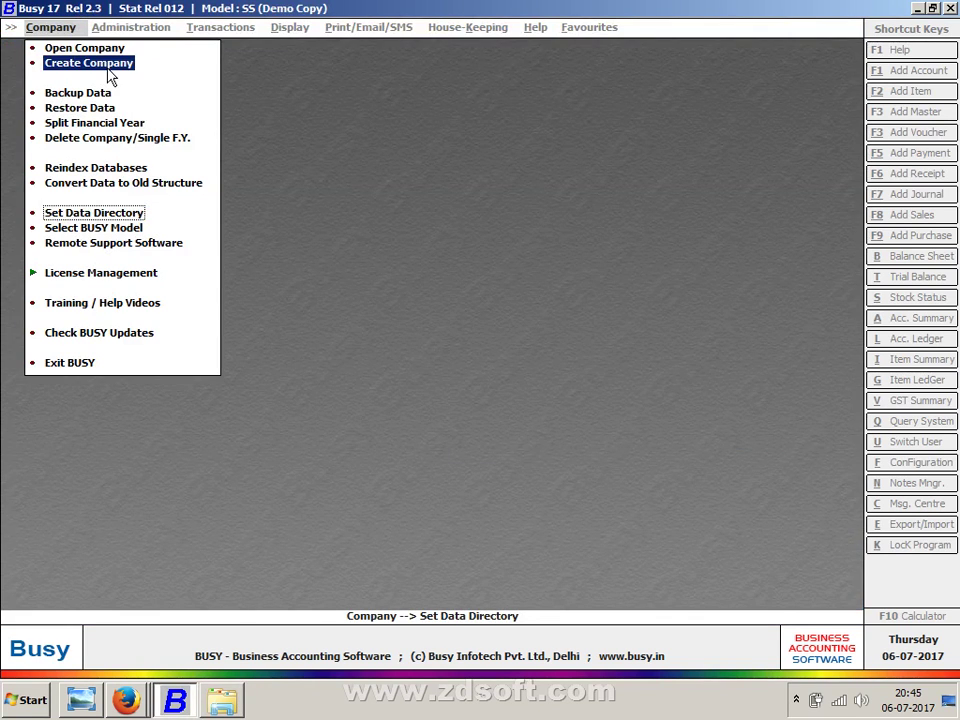
pyautogui.click(109, 64)
pyautogui.press('Escape')
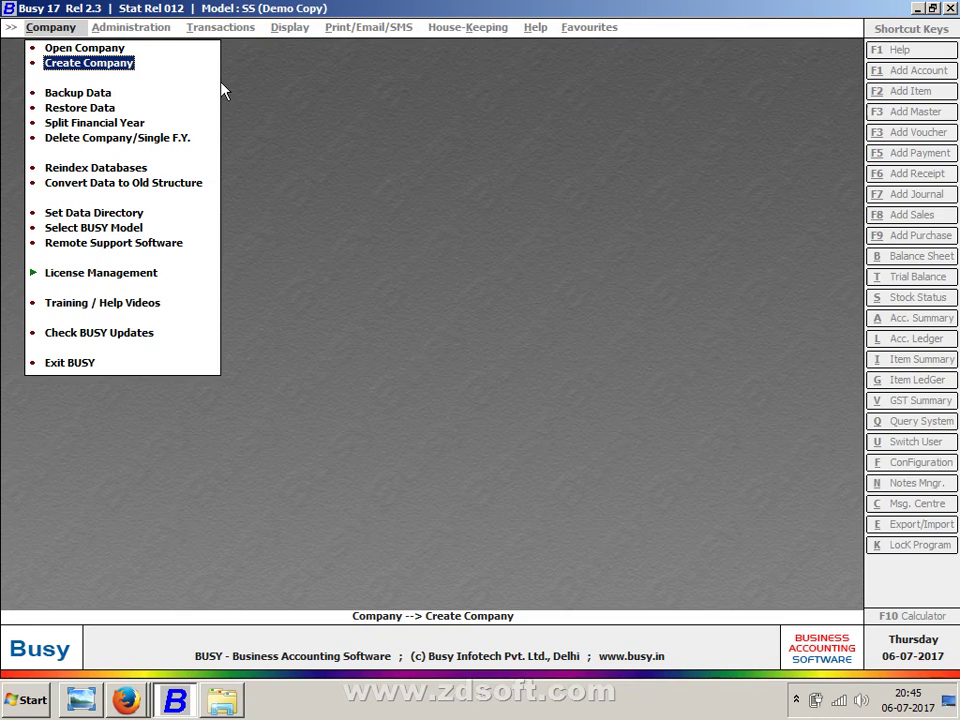
pyautogui.press('Down')
pyautogui.press('Down')
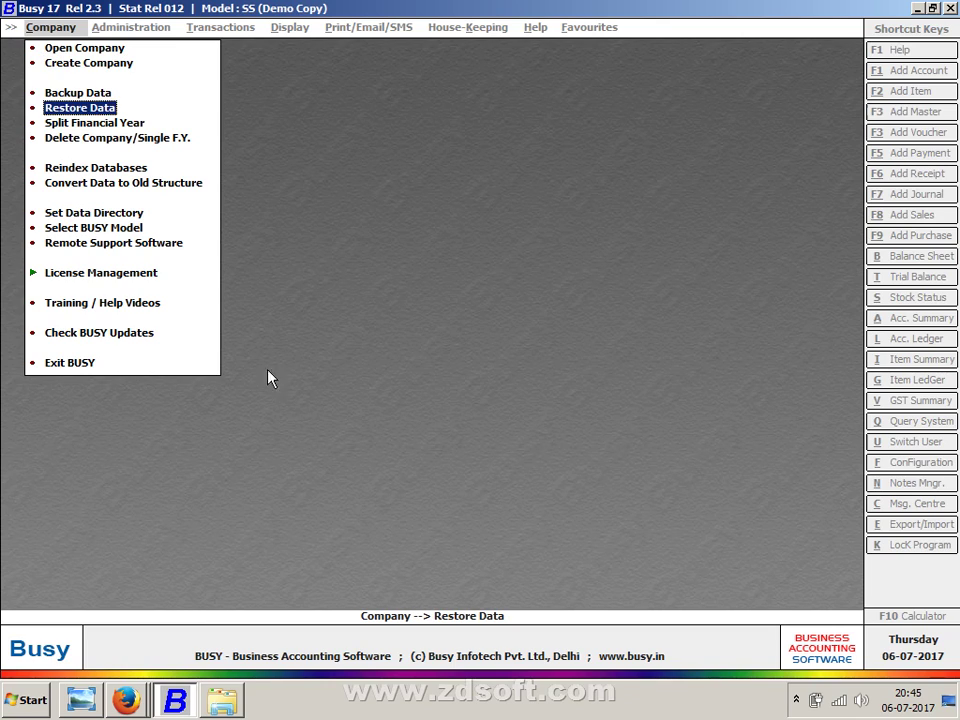
# - Launch the On-Screen Keyboard with the Run command 'osk'
pyautogui.press('super+r')
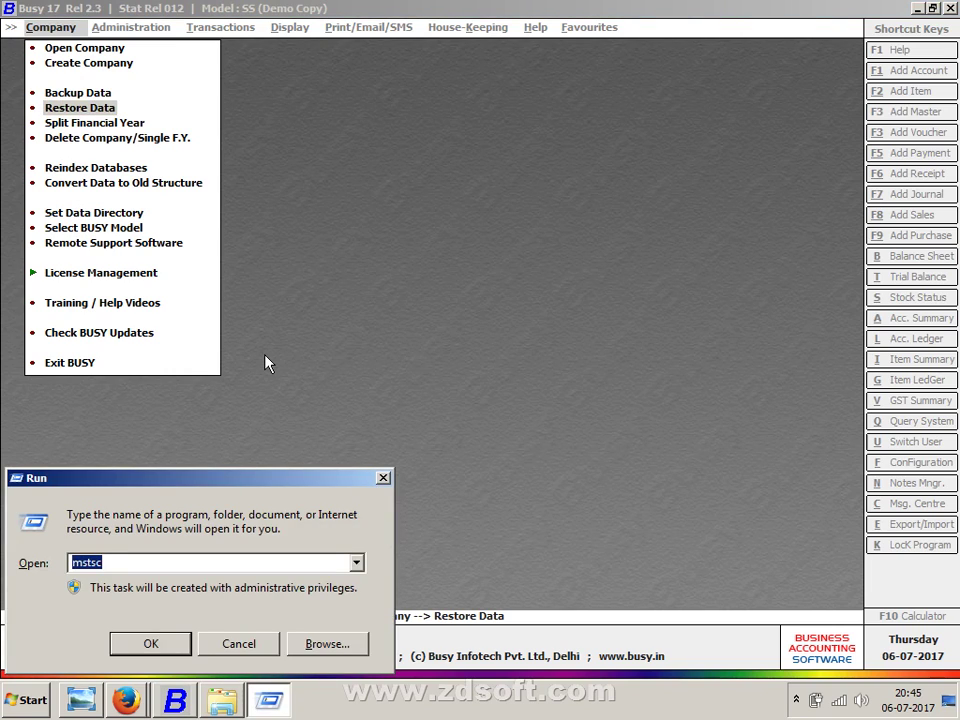
pyautogui.write('"osk')
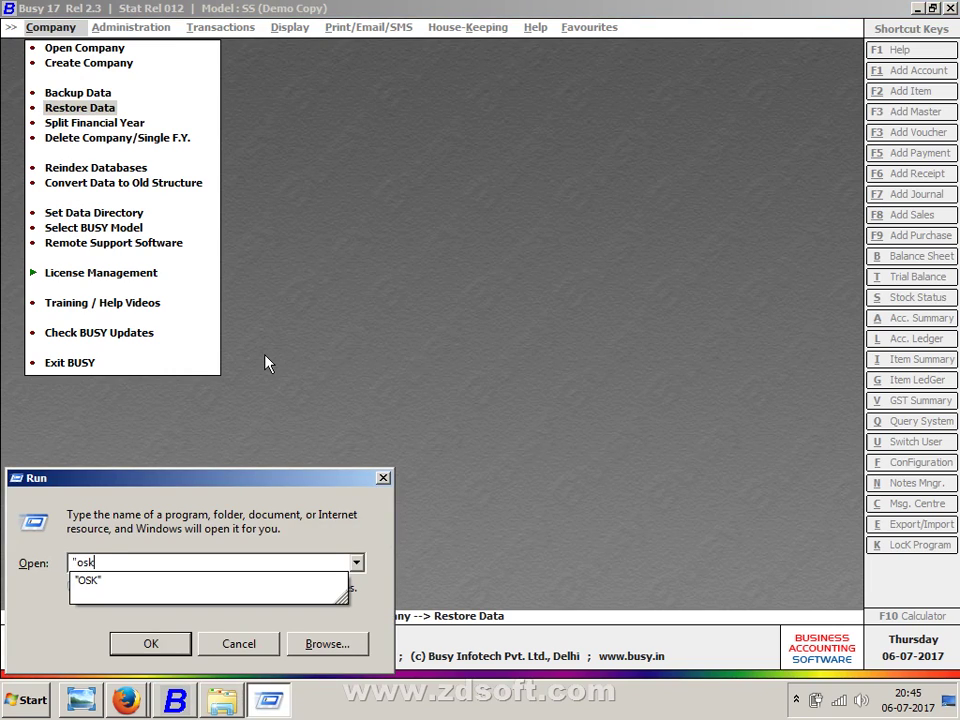
pyautogui.write('"')
pyautogui.press('Return')
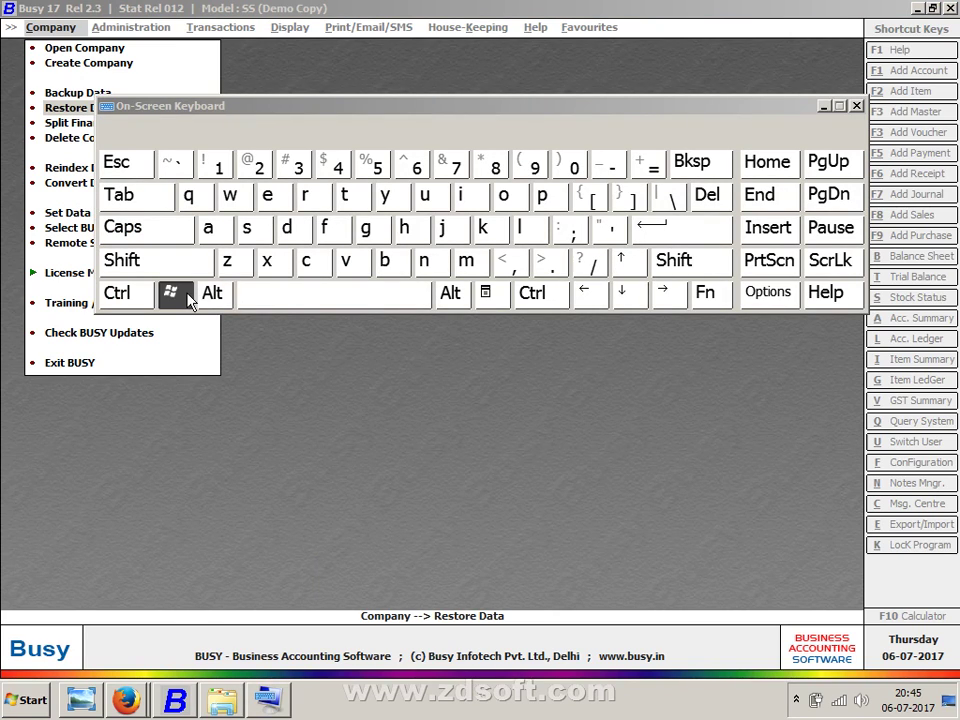
# - Use the on-screen Win+E keys to open the Computer window showing drives C:, D: and E:
pyautogui.click(172, 293)
pyautogui.click(270, 197)
pyautogui.moveTo(418, 108); pyautogui.dragTo(440, 413)
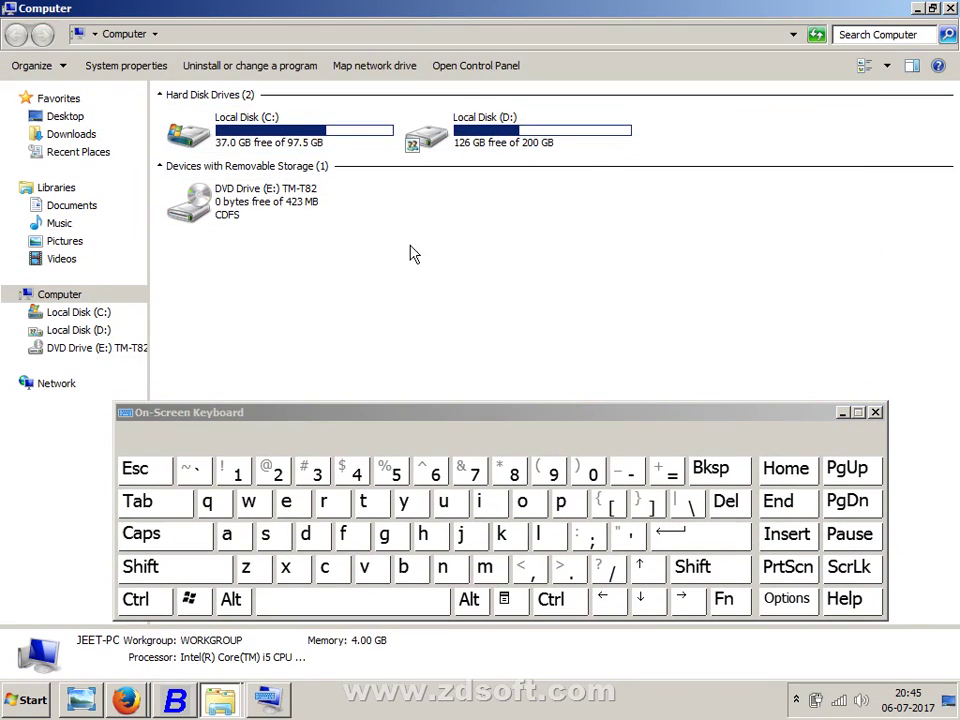
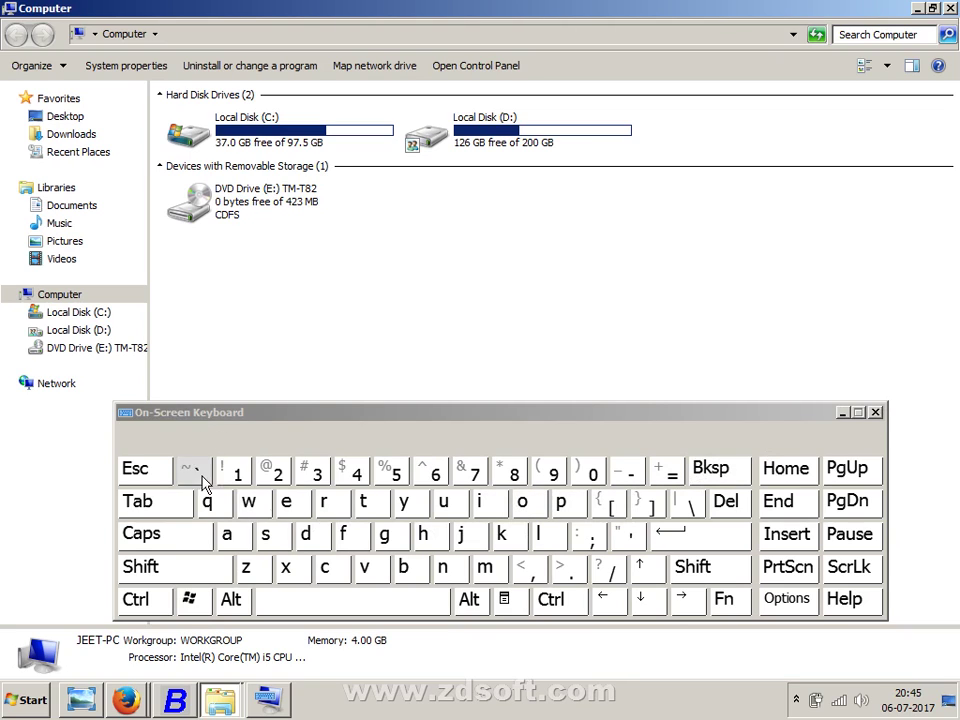
# - Close the On-Screen Keyboard so only the Computer window with drives C:, D: and E: remains
pyautogui.click(423, 534)
pyautogui.click(443, 501)
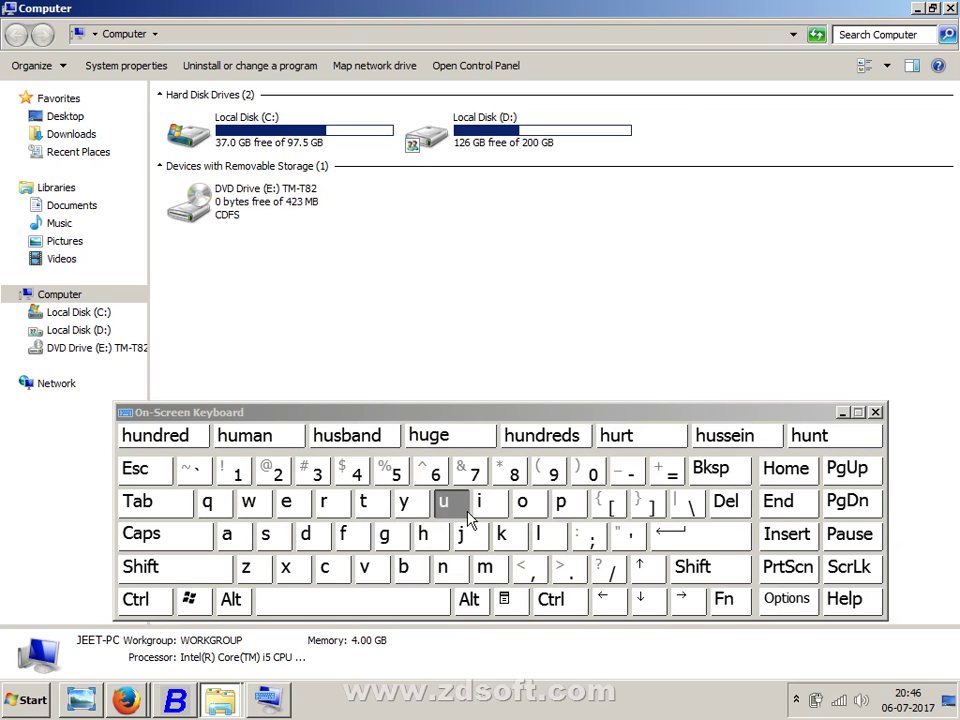
pyautogui.click(875, 412)
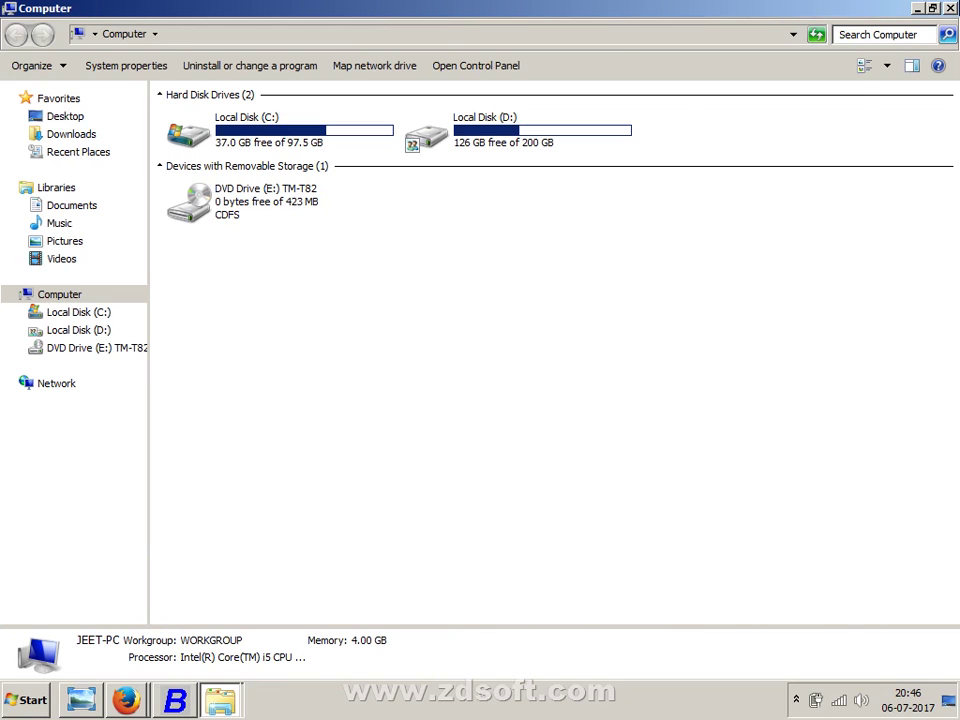
# - Create a folder named kamal on Local Disk (D:) and open it to confirm the path D:\kamal
pyautogui.hotkey('alt', 'Tab')
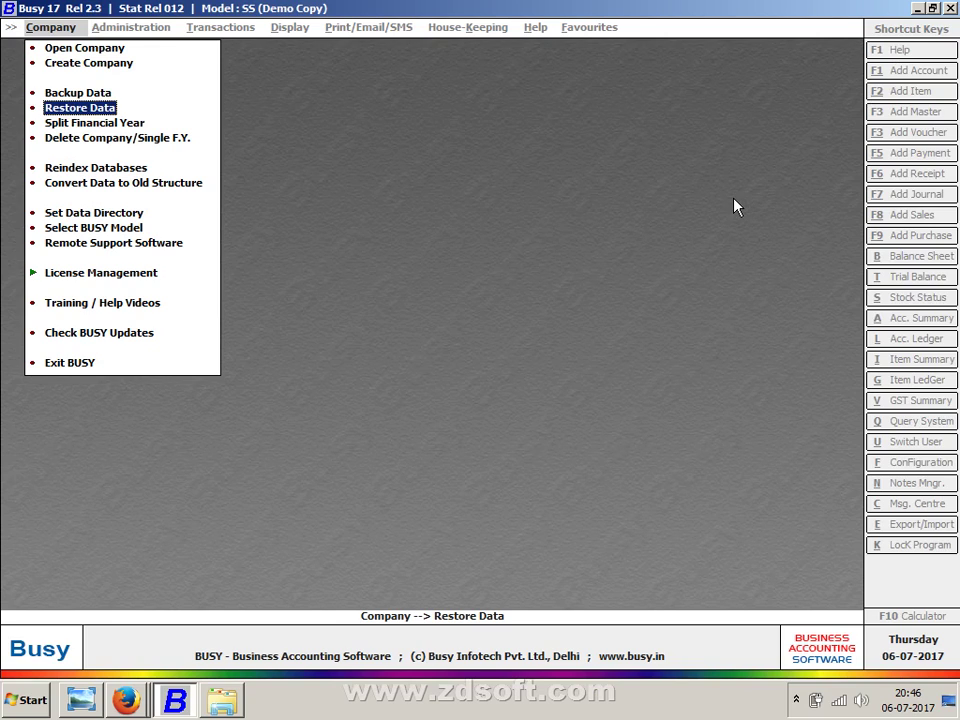
pyautogui.press('super+e')
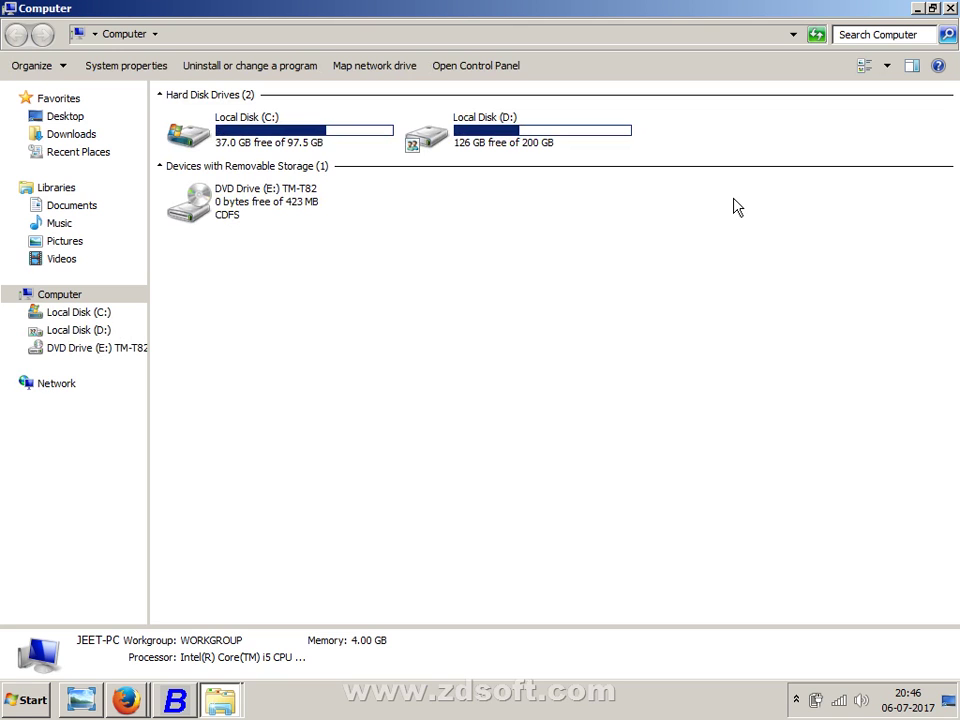
pyautogui.doubleClick(568, 133)
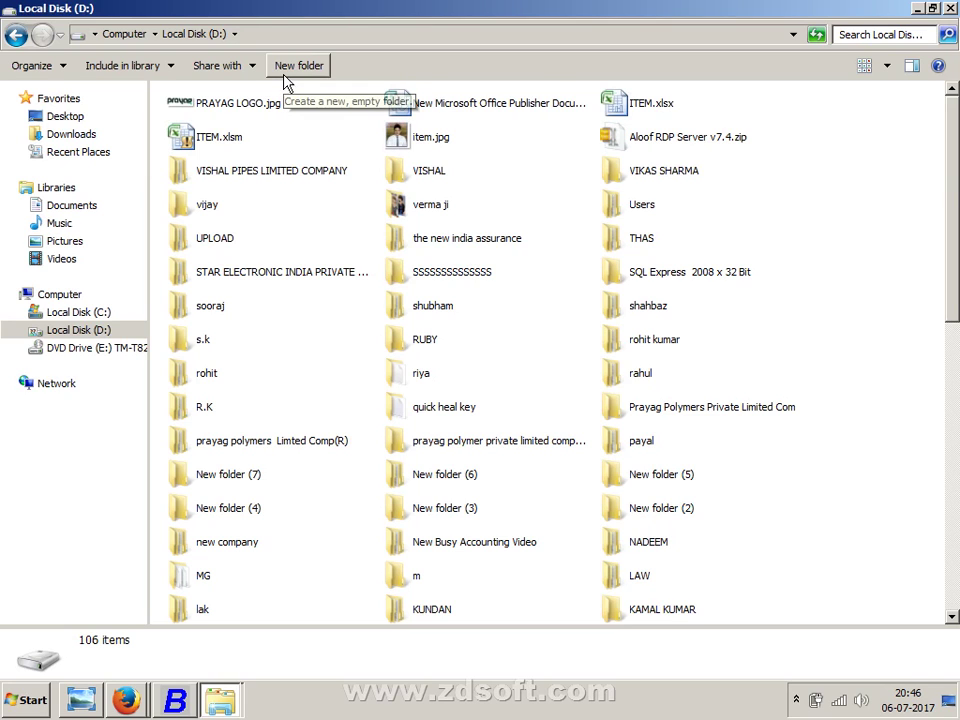
pyautogui.click(287, 66)
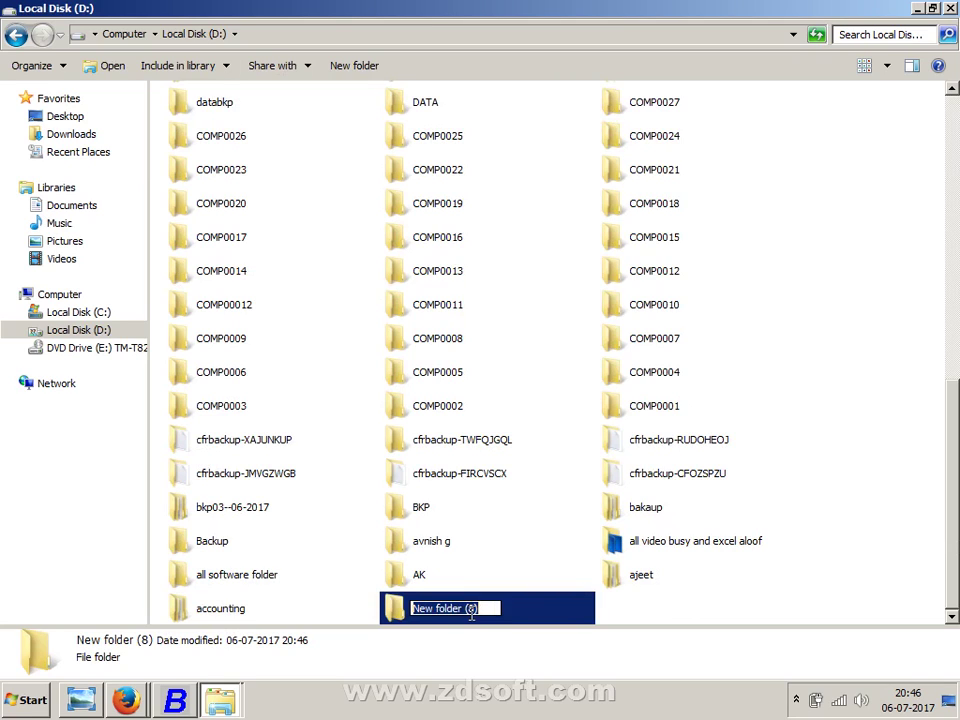
pyautogui.write('kama')
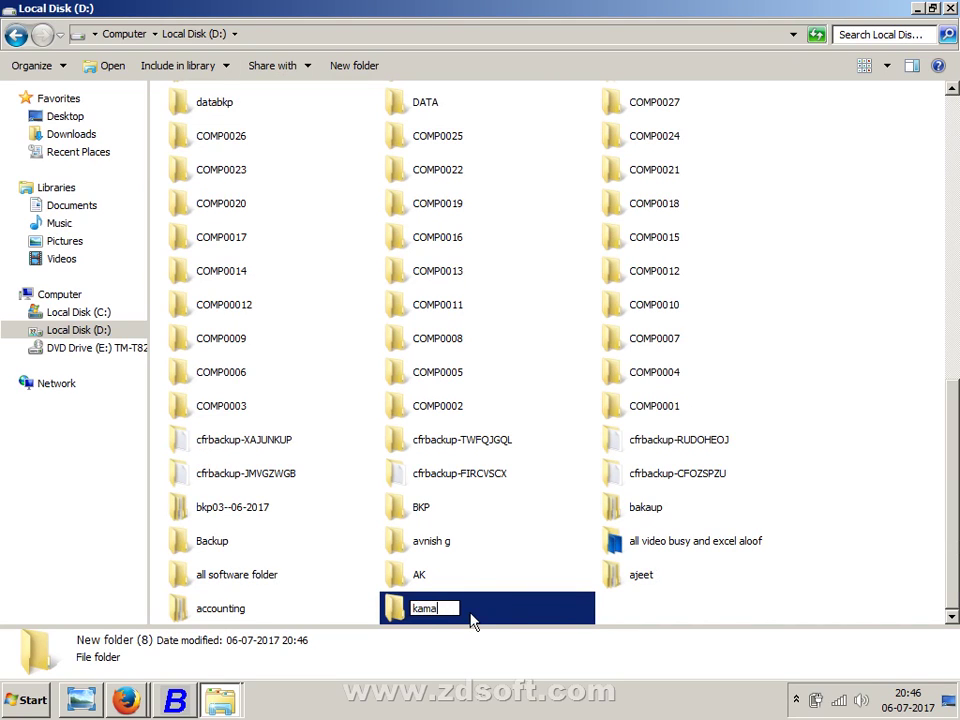
pyautogui.write('l')
pyautogui.press('Return')
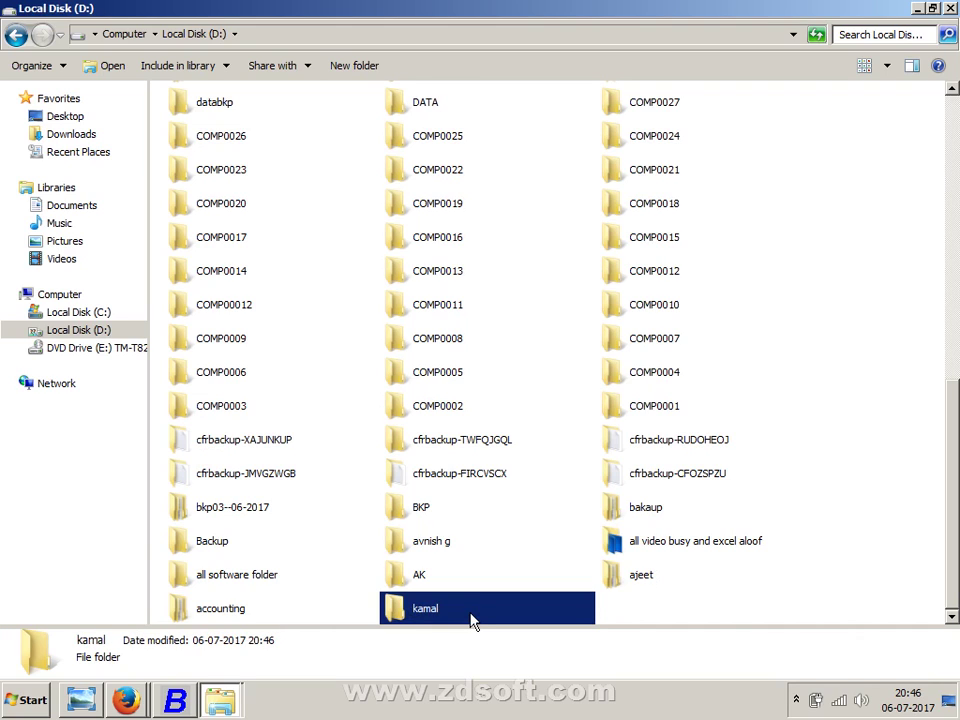
pyautogui.doubleClick(472, 621)
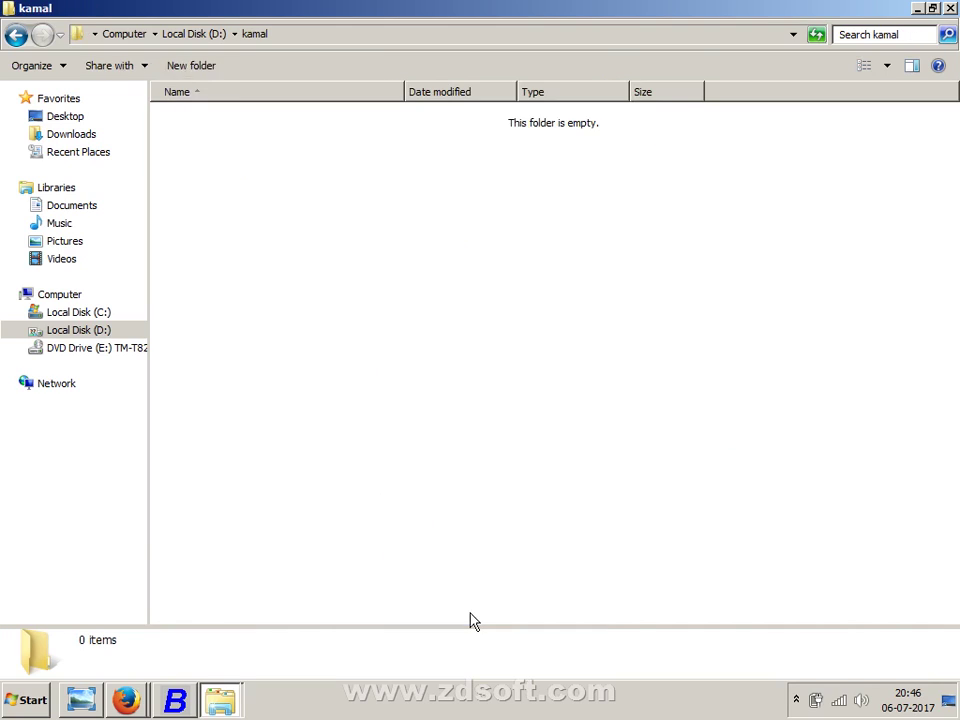
pyautogui.click(286, 37)
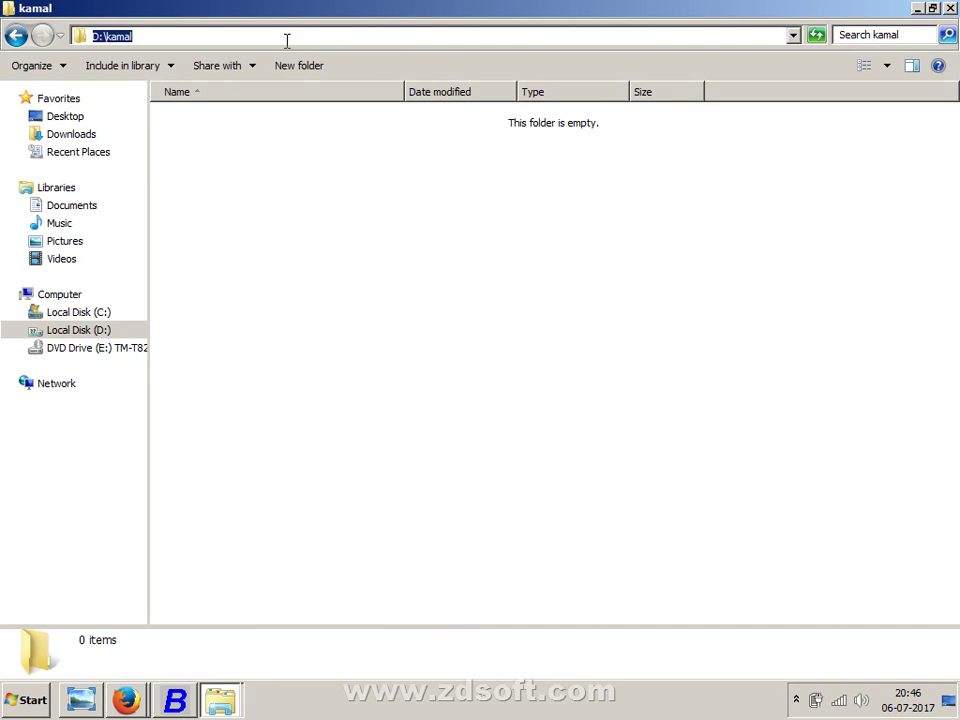
pyautogui.click(950, 8)
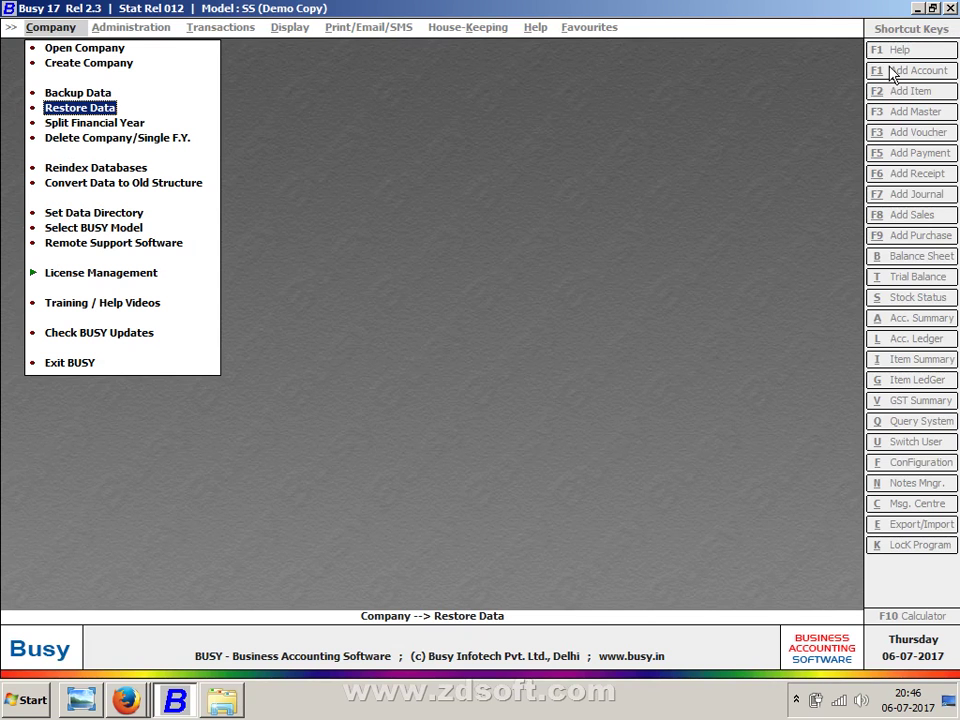
# - Point Busy's data directory at D:\kamal via Company > Set Data Directory's folder browser
pyautogui.click(124, 66)
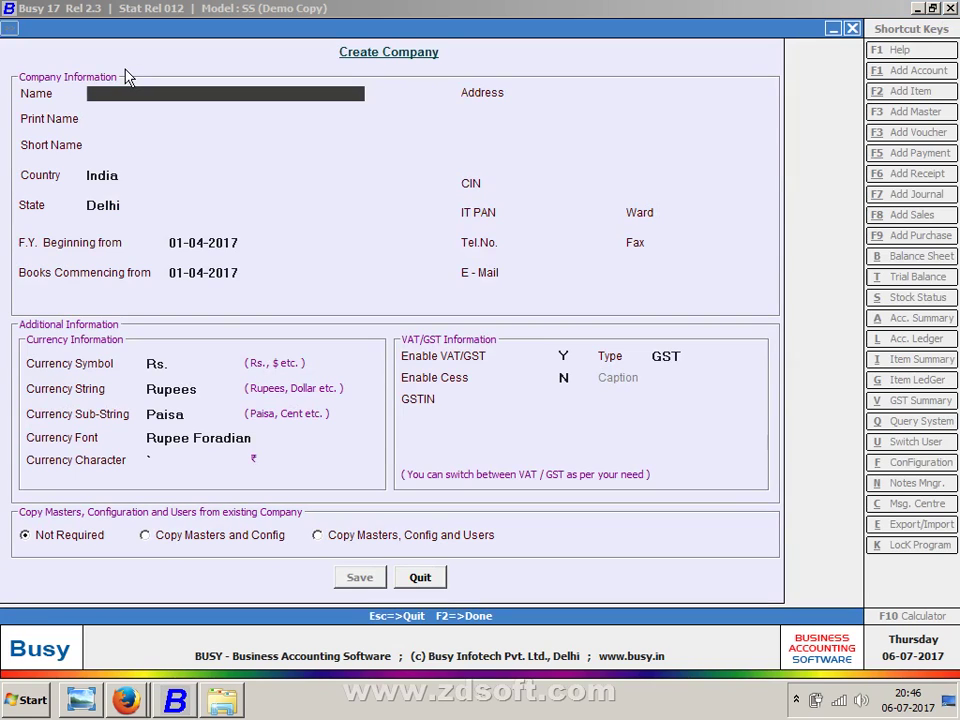
pyautogui.press('Escape')
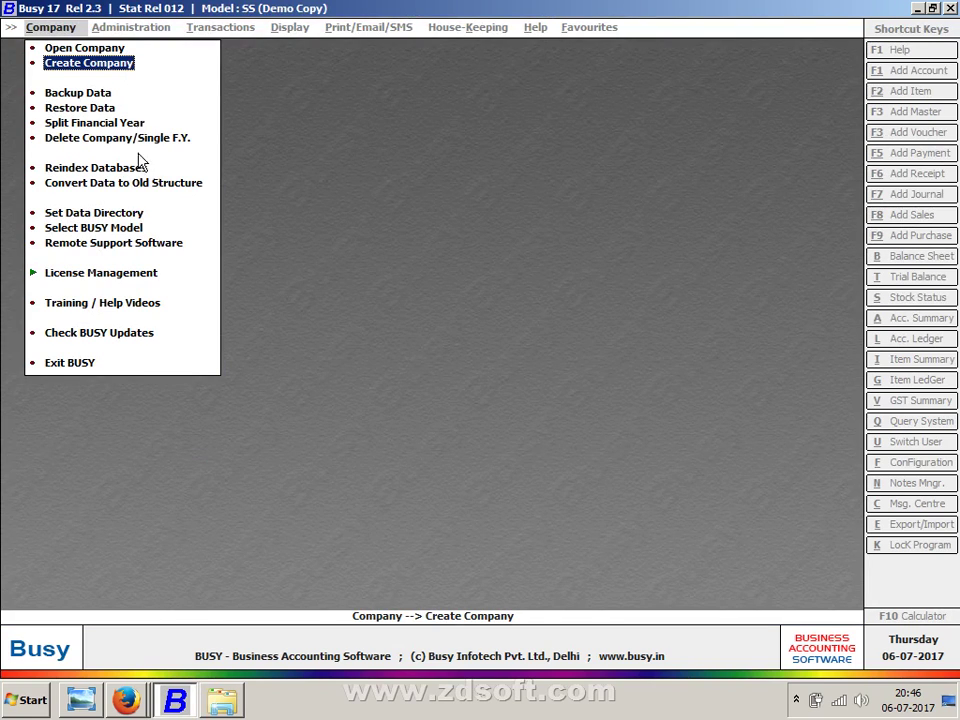
pyautogui.click(135, 213)
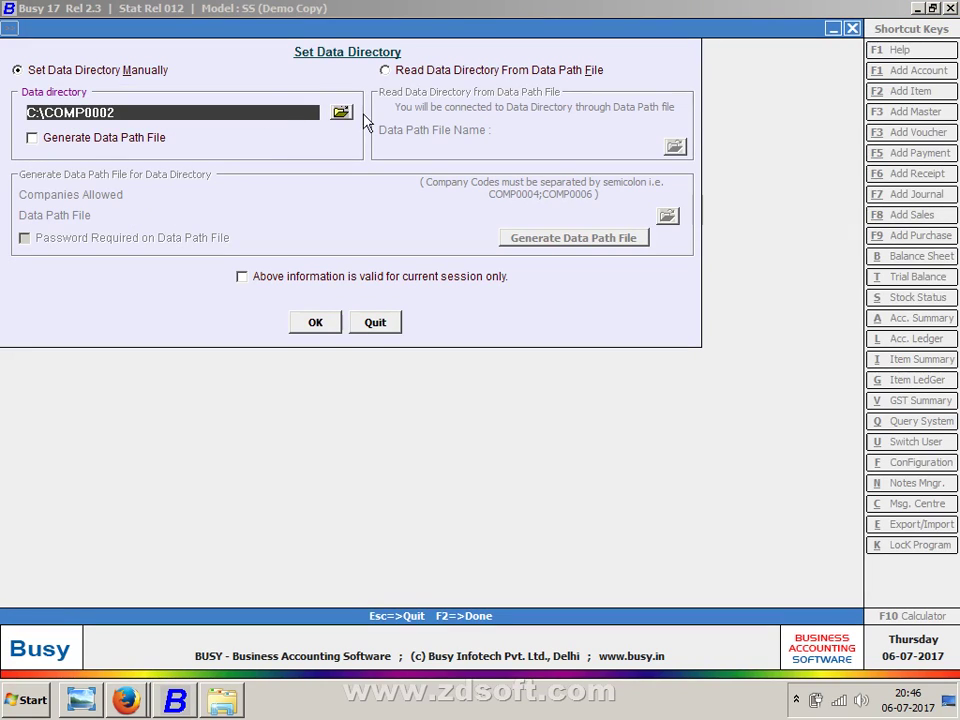
pyautogui.click(340, 112)
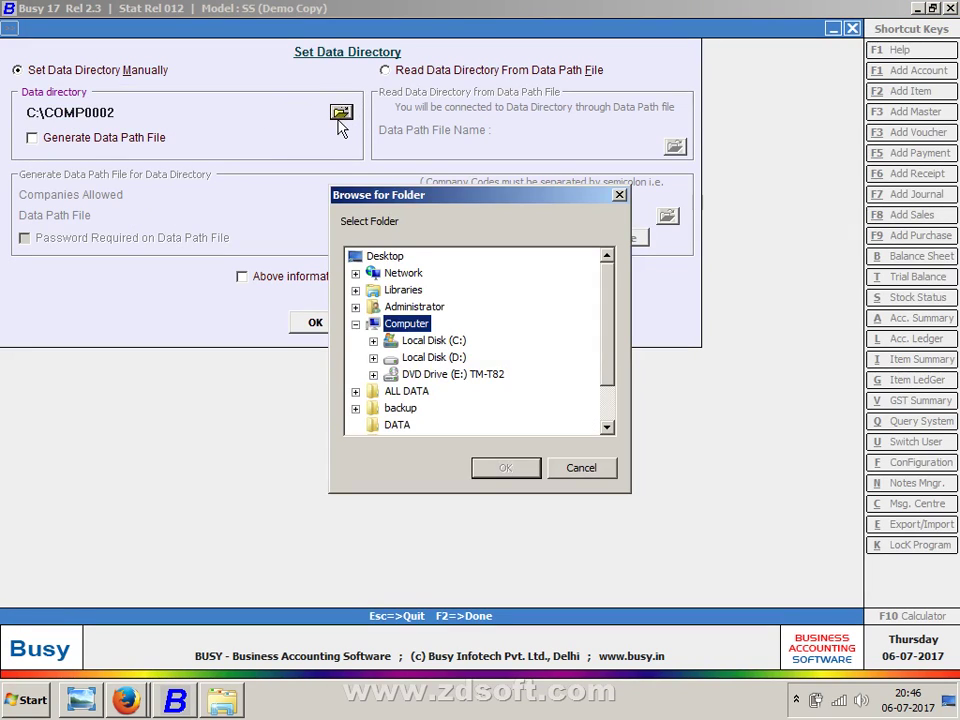
pyautogui.click(374, 360)
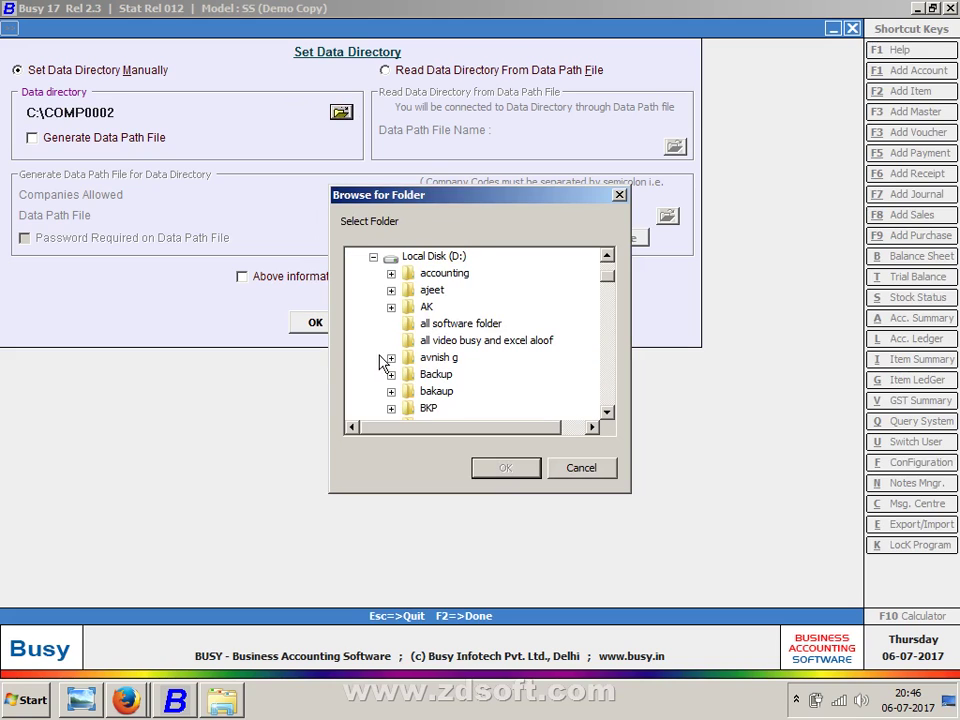
pyautogui.click(462, 323)
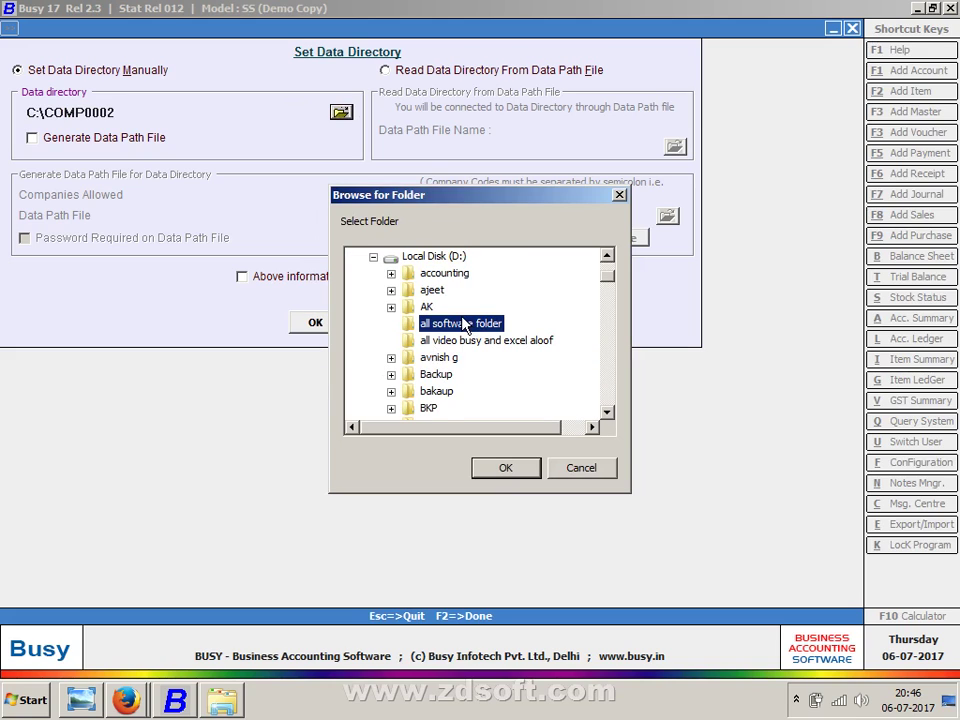
pyautogui.press('k')
pyautogui.press('k')
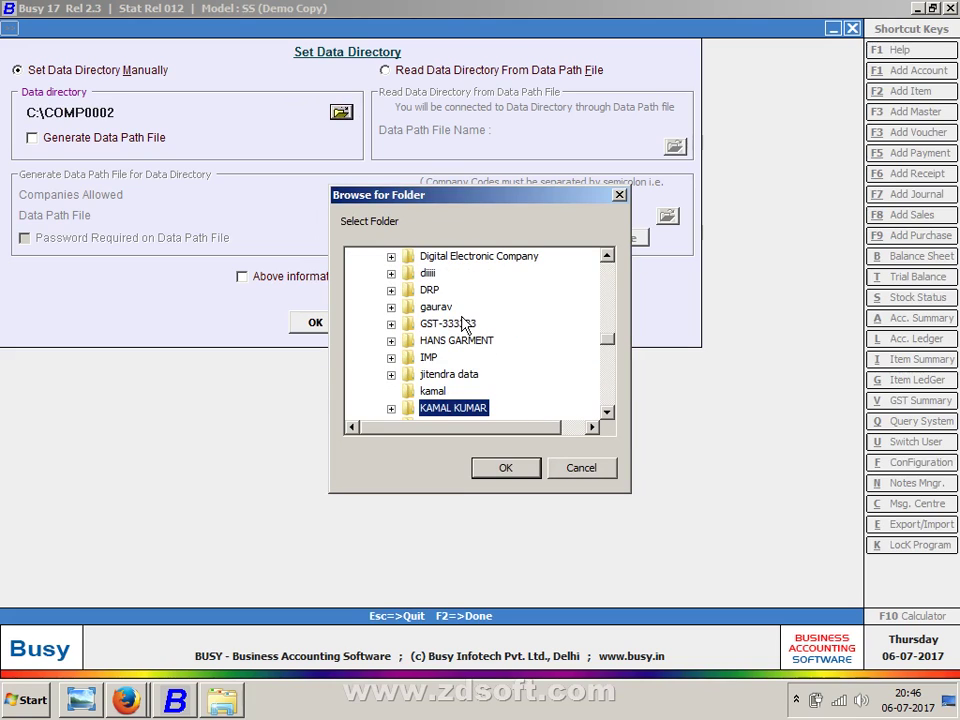
pyautogui.click(438, 394)
pyautogui.press('Down')
pyautogui.press('Down')
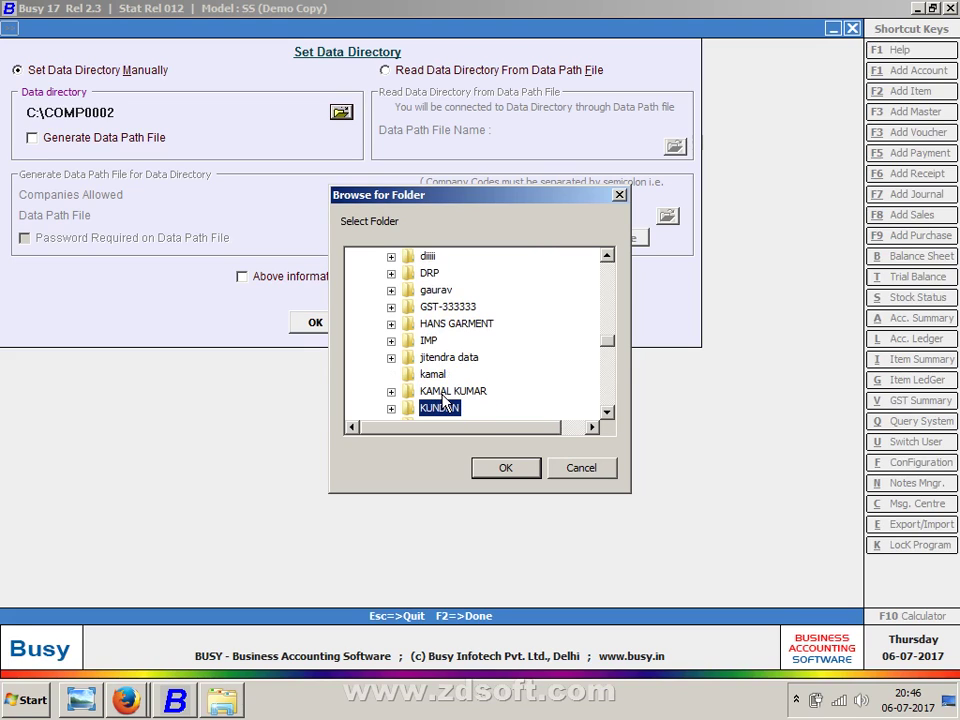
pyautogui.click(427, 374)
pyautogui.click(502, 467)
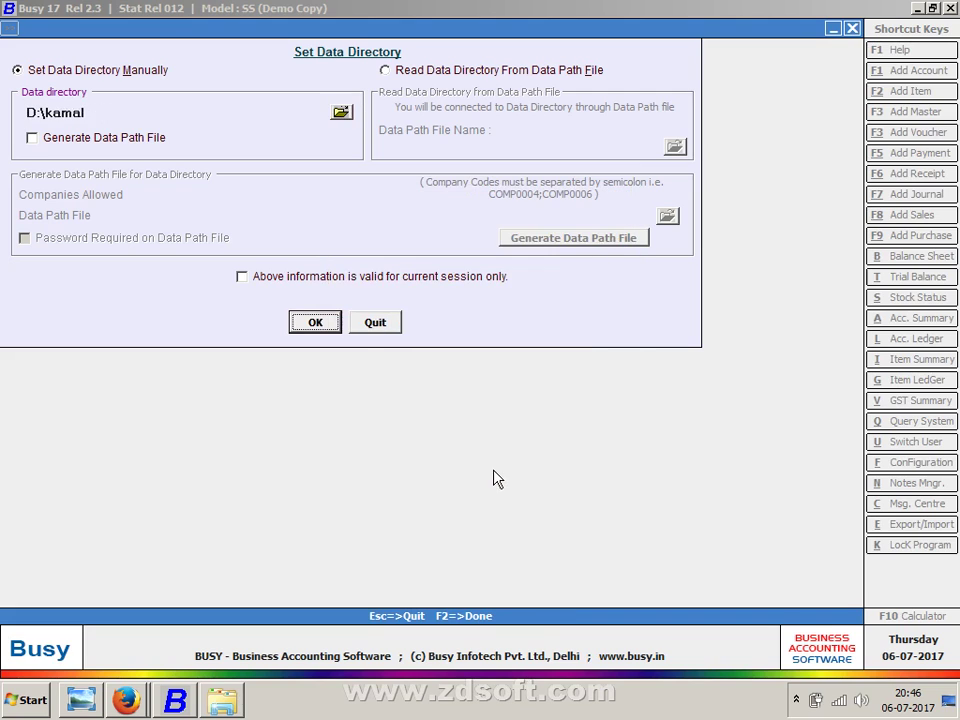
pyautogui.click(326, 324)
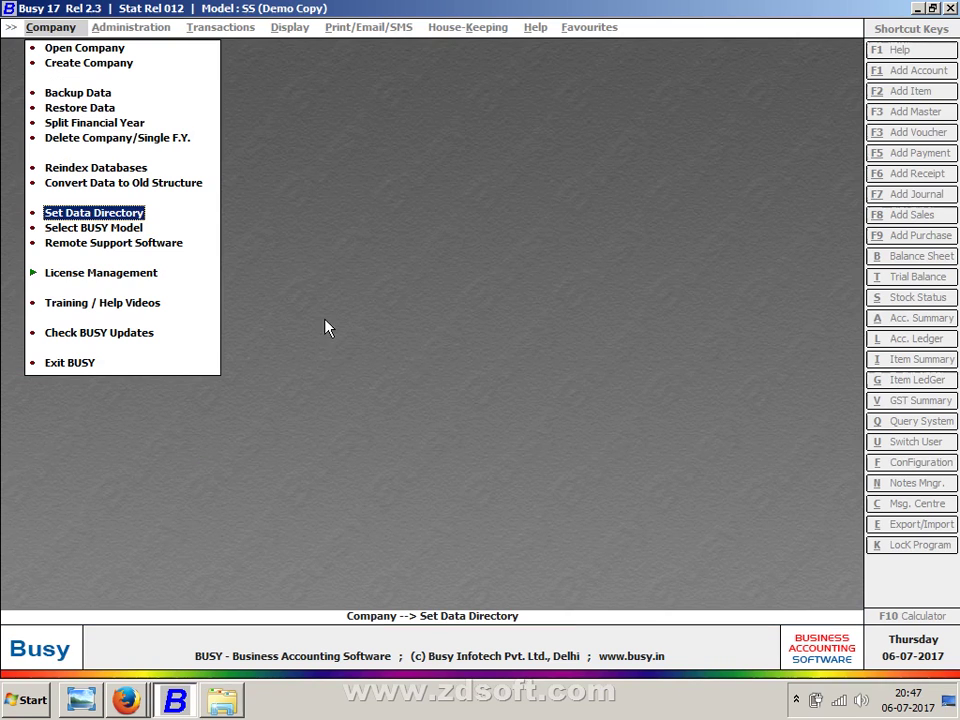
# - Try Open Company, get 'No company found', and recheck that the data directory is D:\kamal
pyautogui.click(113, 52)
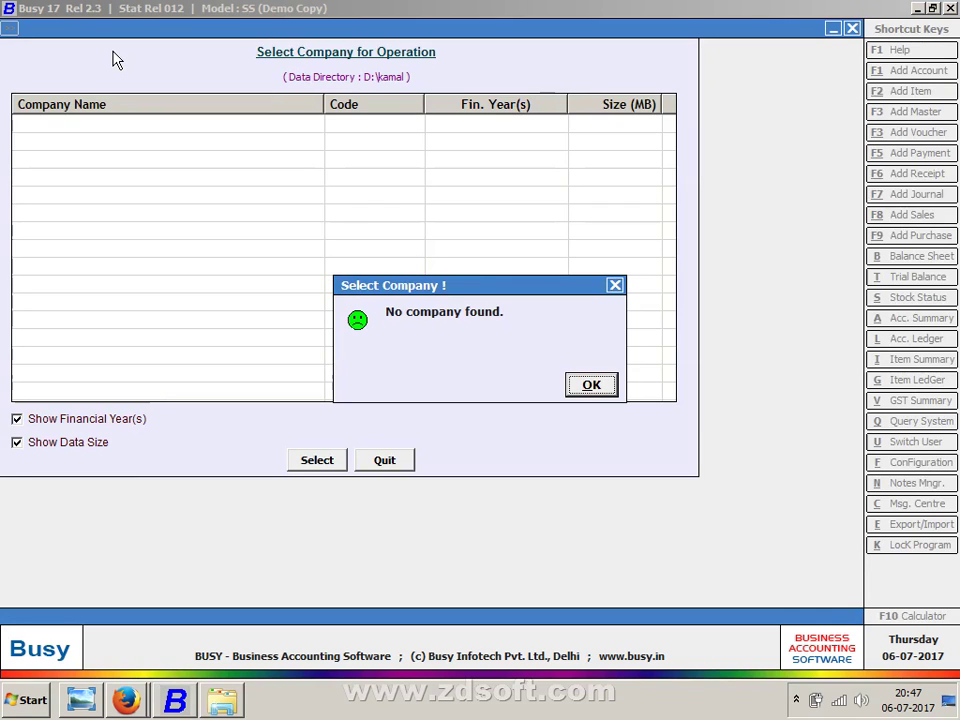
pyautogui.press('Return')
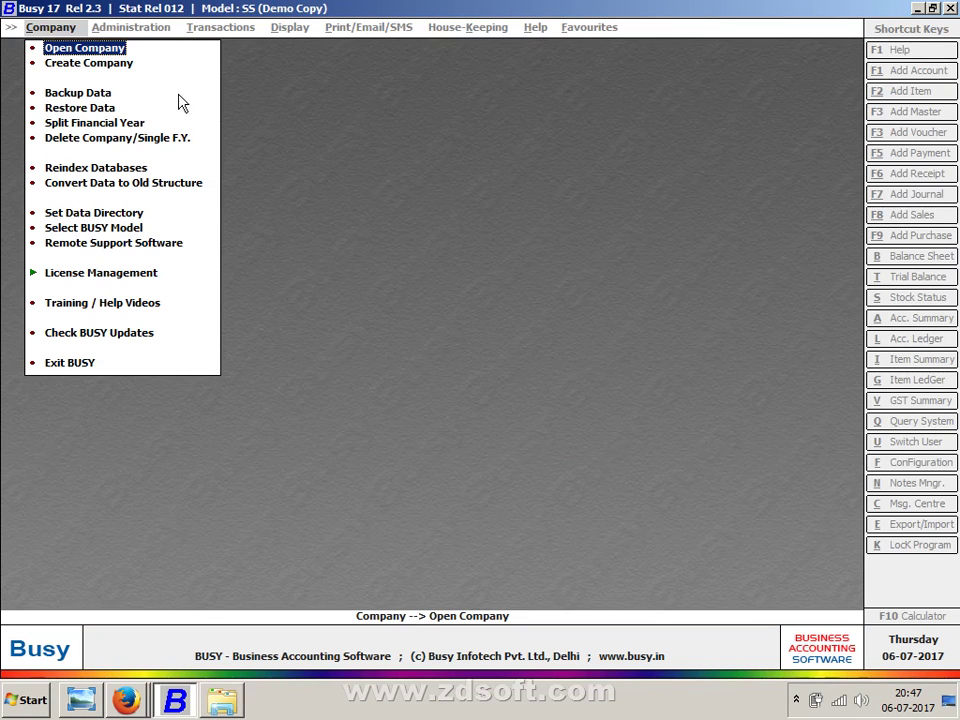
pyautogui.click(100, 213)
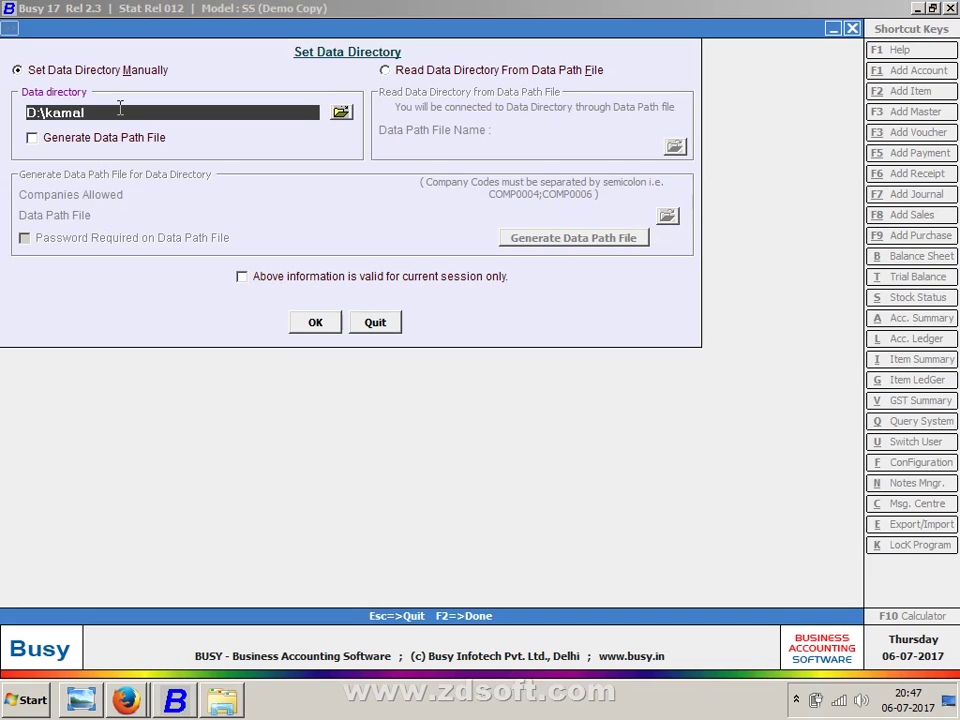
pyautogui.press('Escape')
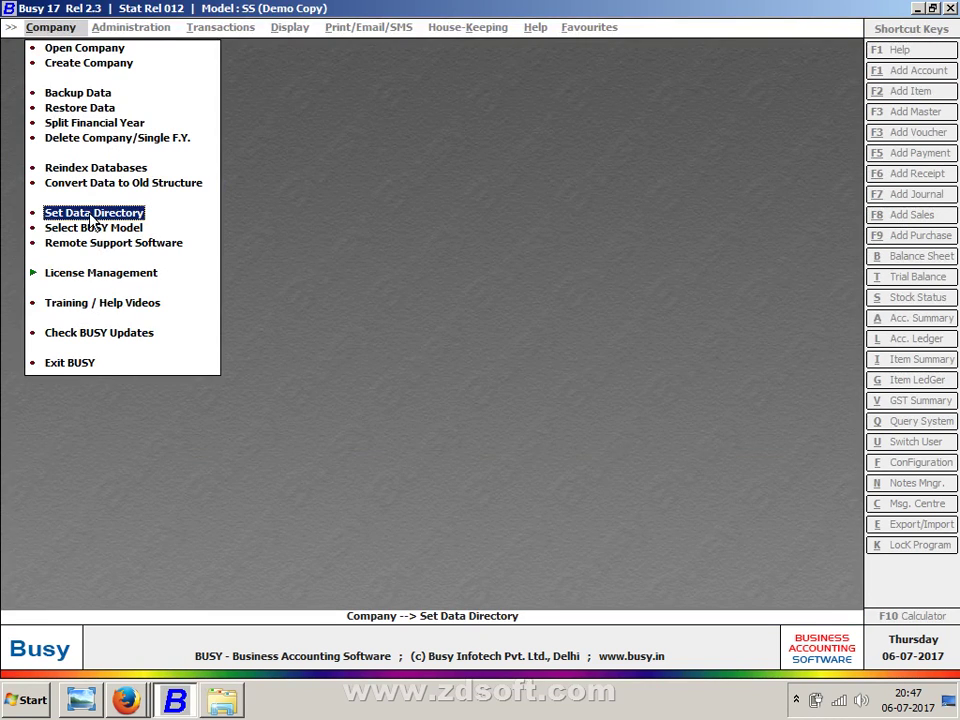
pyautogui.click(90, 213)
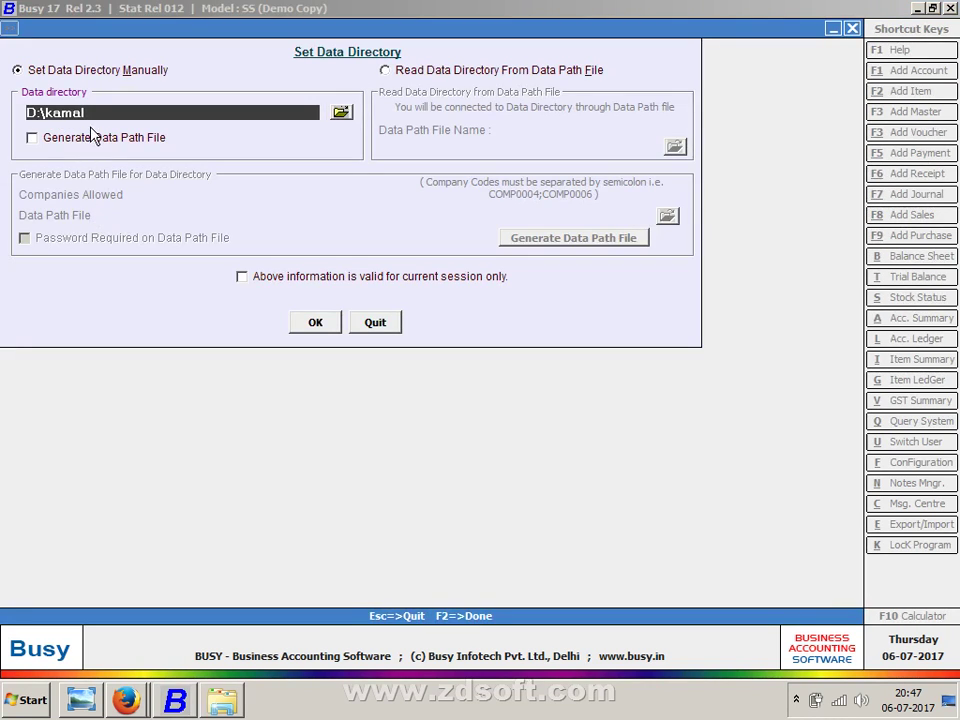
pyautogui.press('F2')
# - Retry Open Company, reverify the D:\kamal path, and list companies again
pyautogui.click(52, 45)
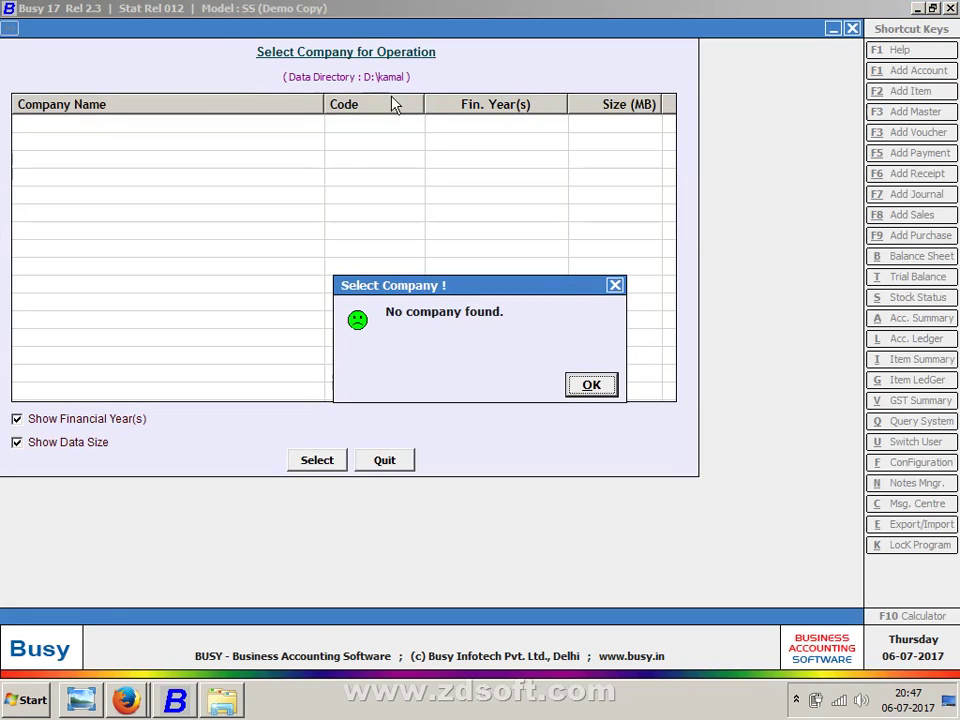
pyautogui.press('Escape')
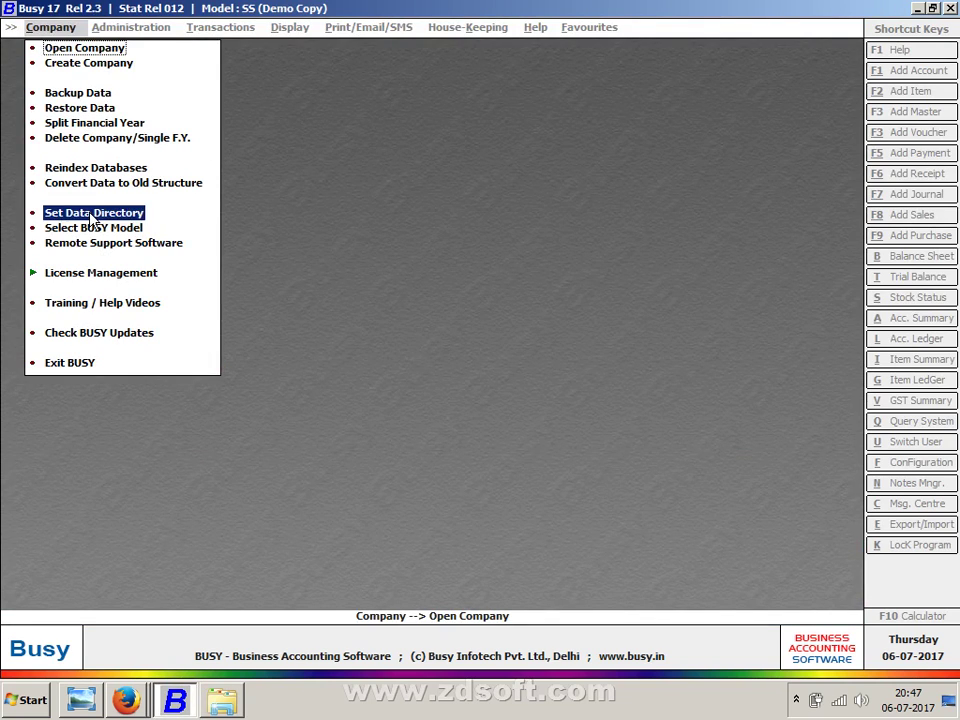
pyautogui.click(92, 213)
pyautogui.moveTo(147, 117); pyautogui.dragTo(3, 118)
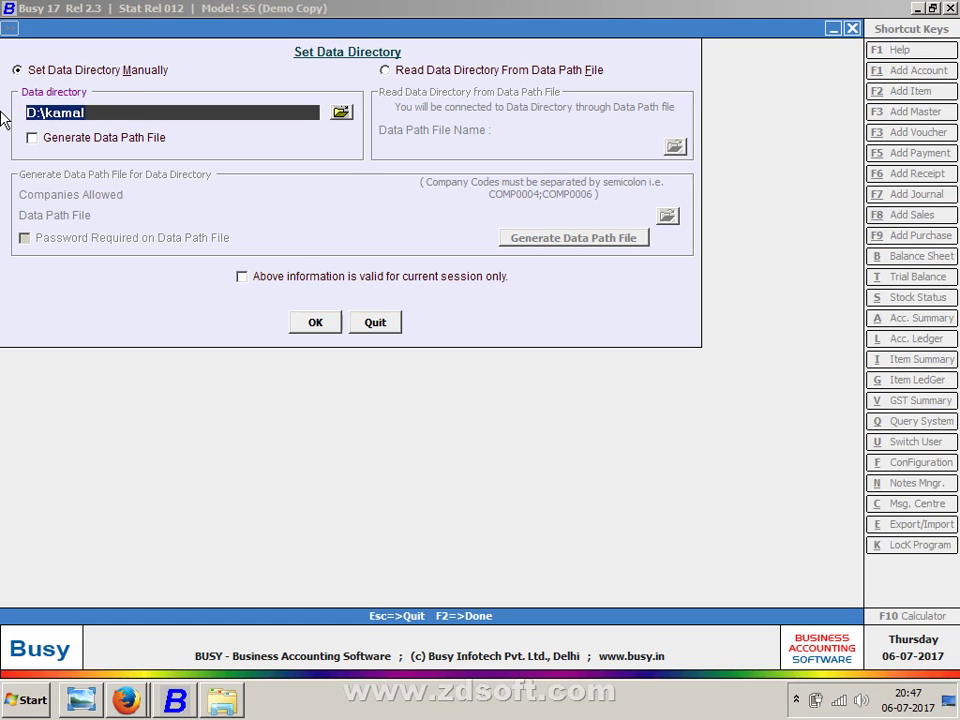
pyautogui.press('Escape')
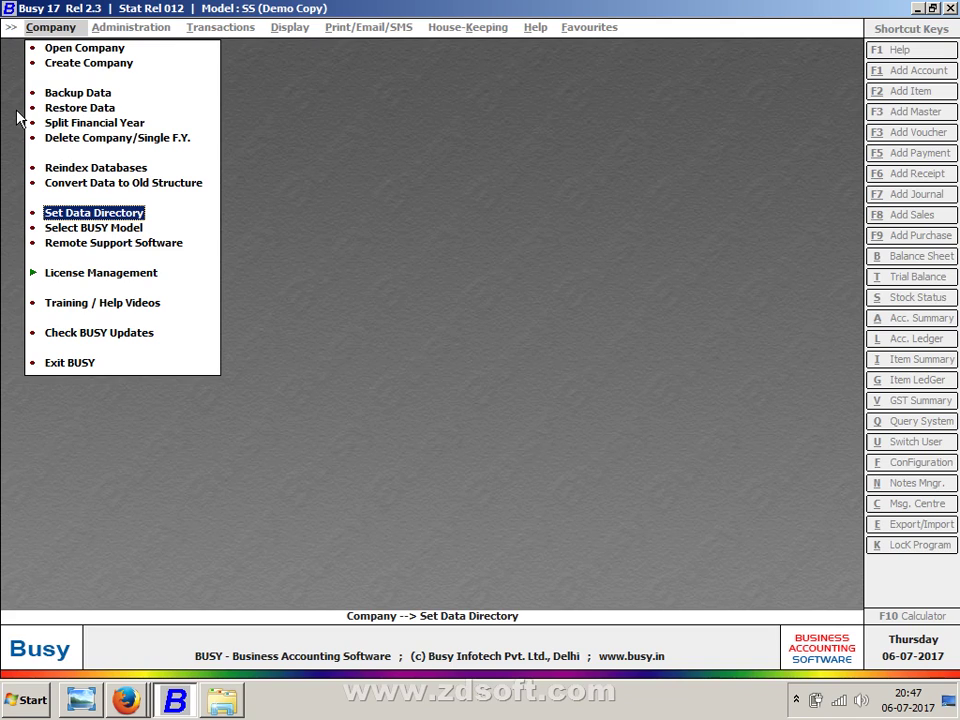
pyautogui.click(60, 48)
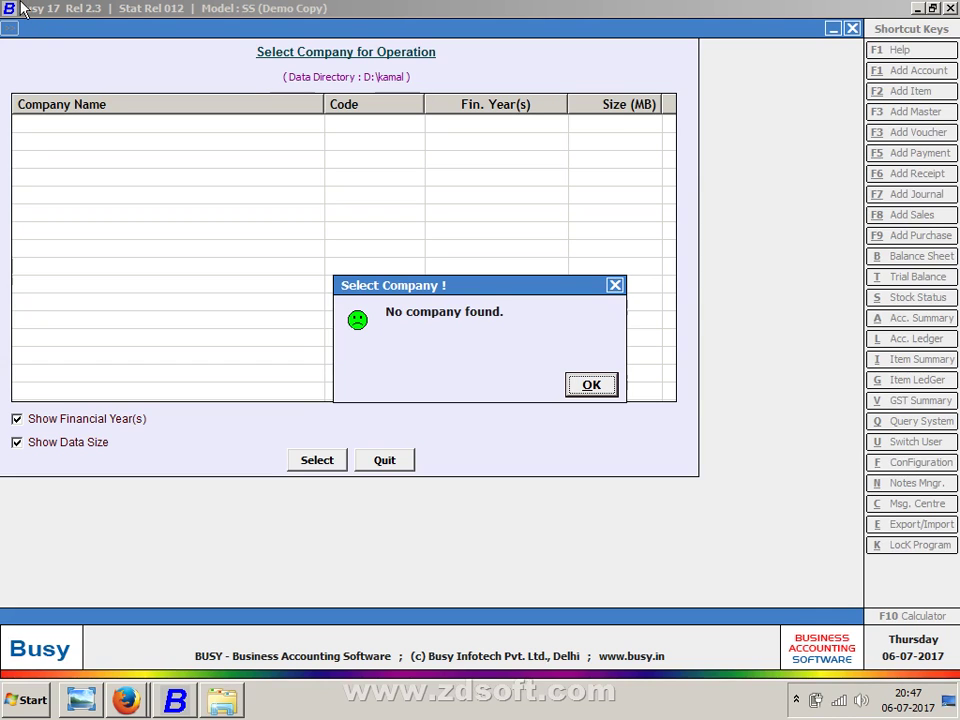
# - Re-enter d:\kamal as the data directory, then bring up a blank Create Company form
pyautogui.press('Return')
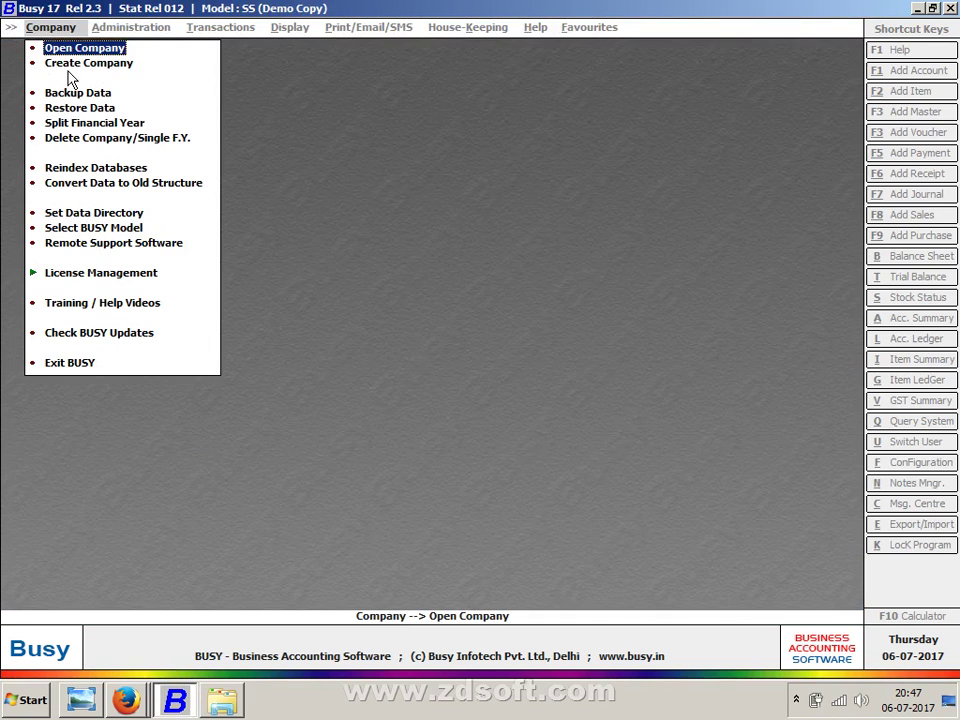
pyautogui.click(73, 65)
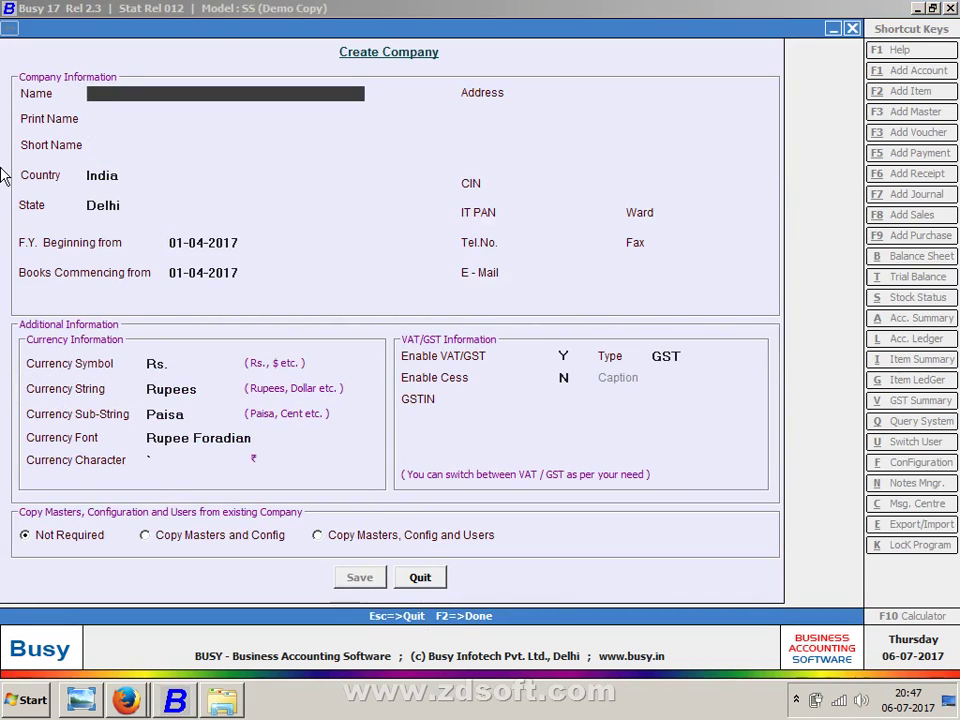
pyautogui.press('Escape')
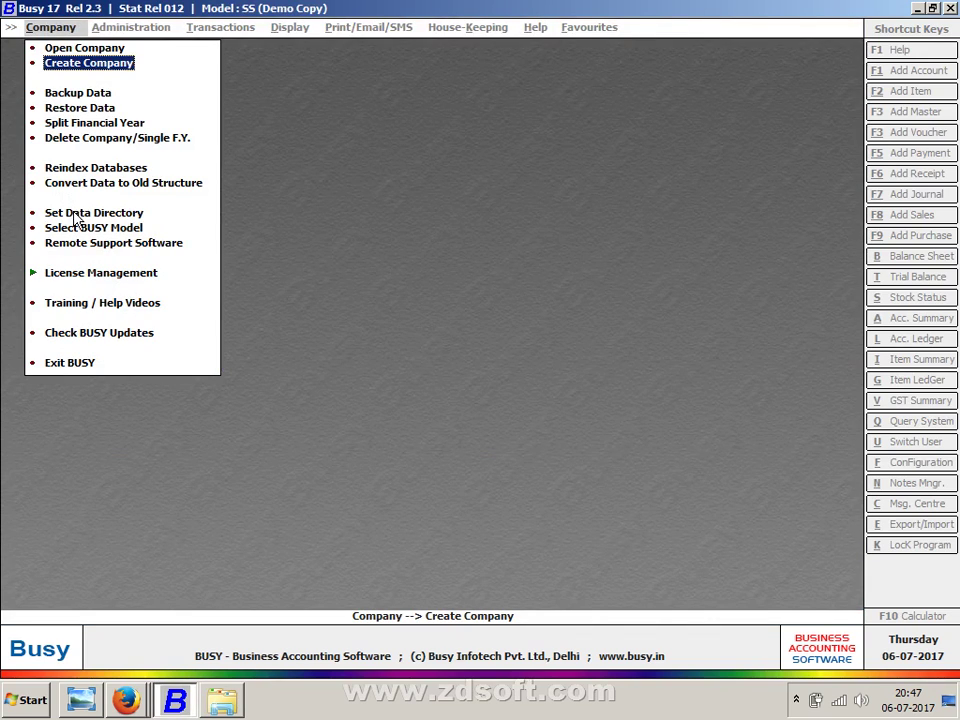
pyautogui.click(75, 212)
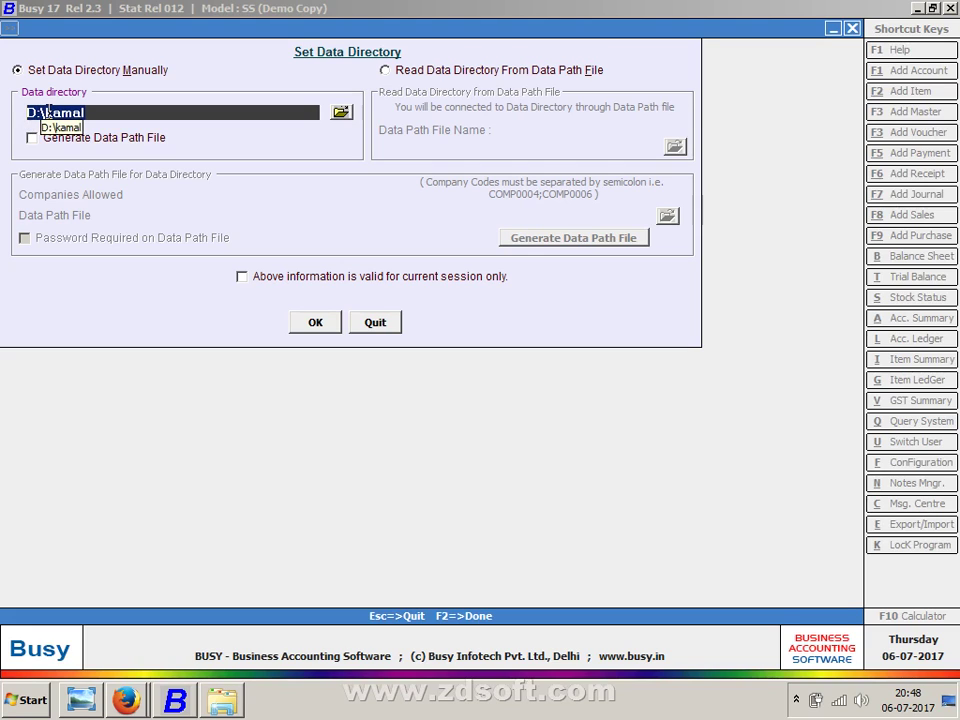
pyautogui.click(338, 112)
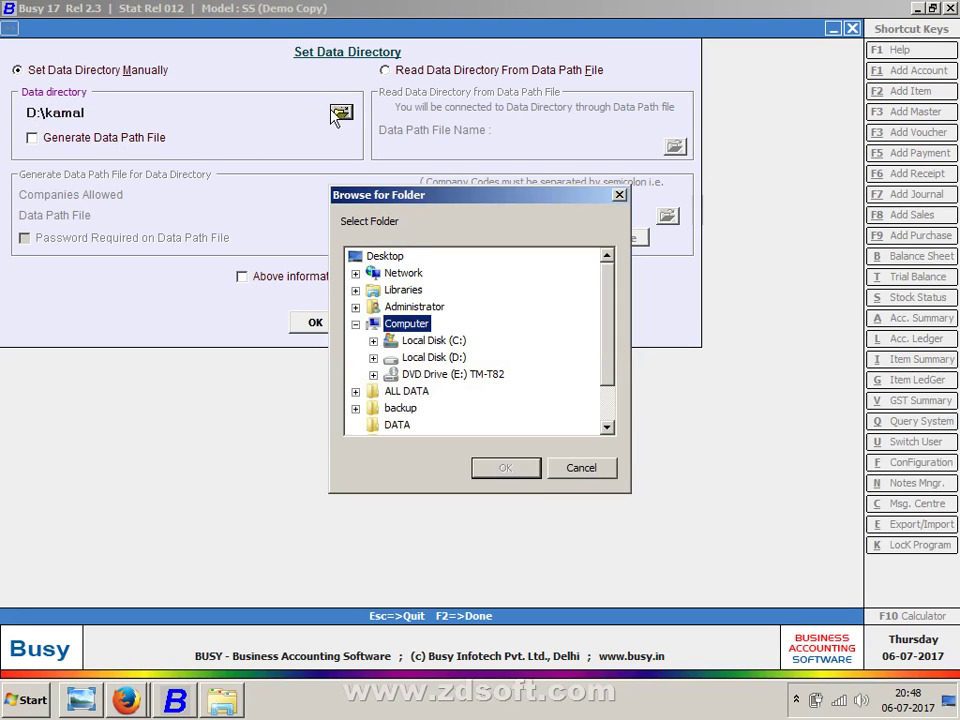
pyautogui.press('Escape')
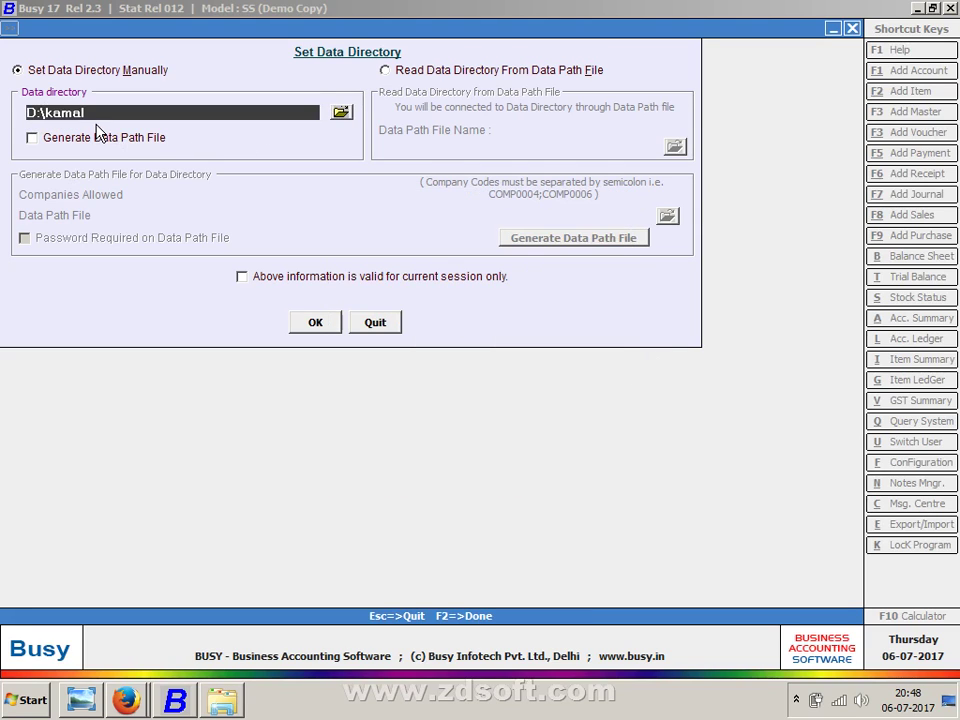
pyautogui.write('d:\\kamal')
pyautogui.press('Return')
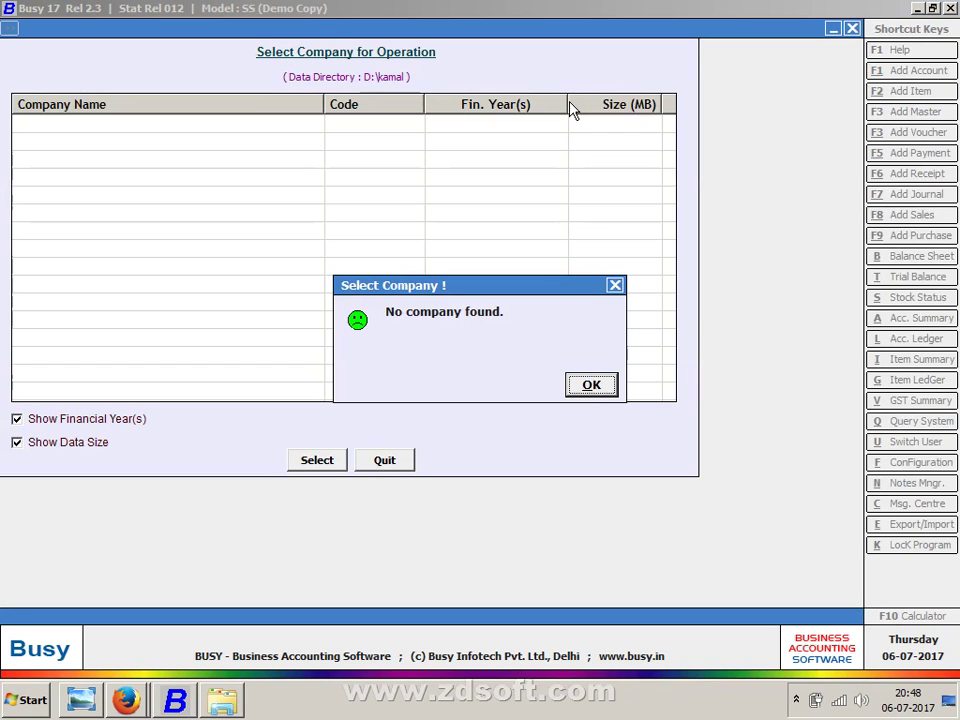
pyautogui.press('Return')
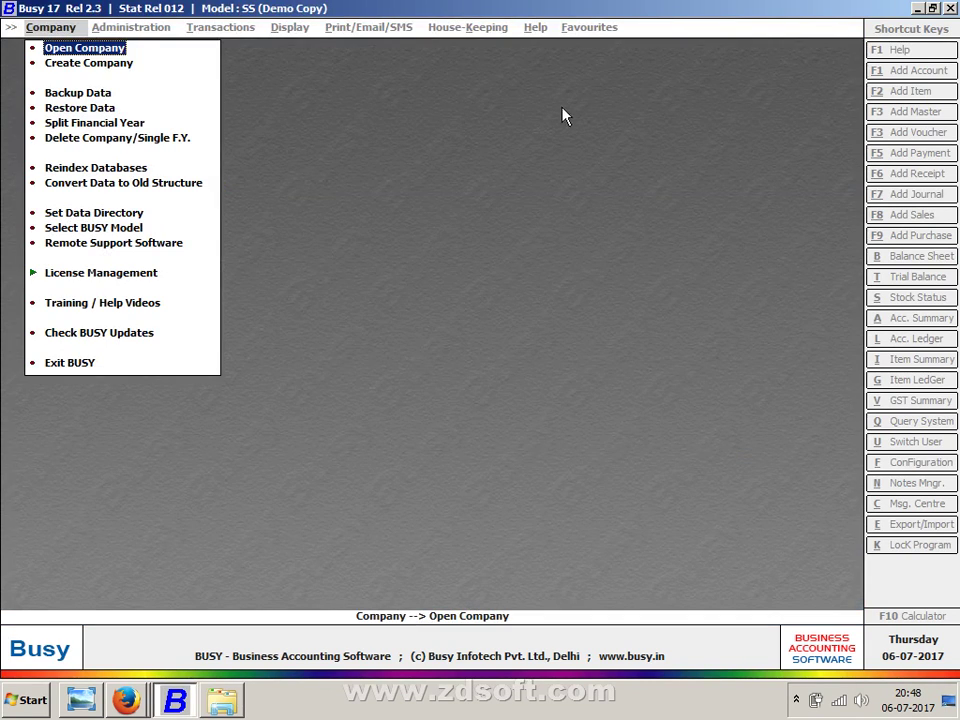
pyautogui.click(68, 63)
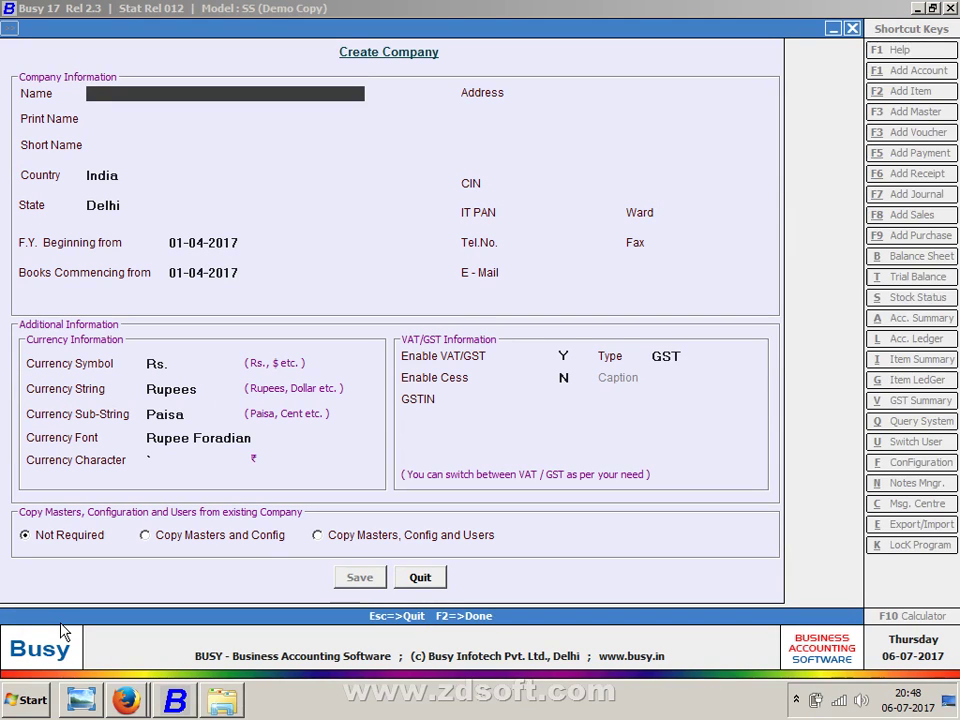
# - Enter the company name 'Star Electronic Private Limited Com'
pyautogui.write('star electron')
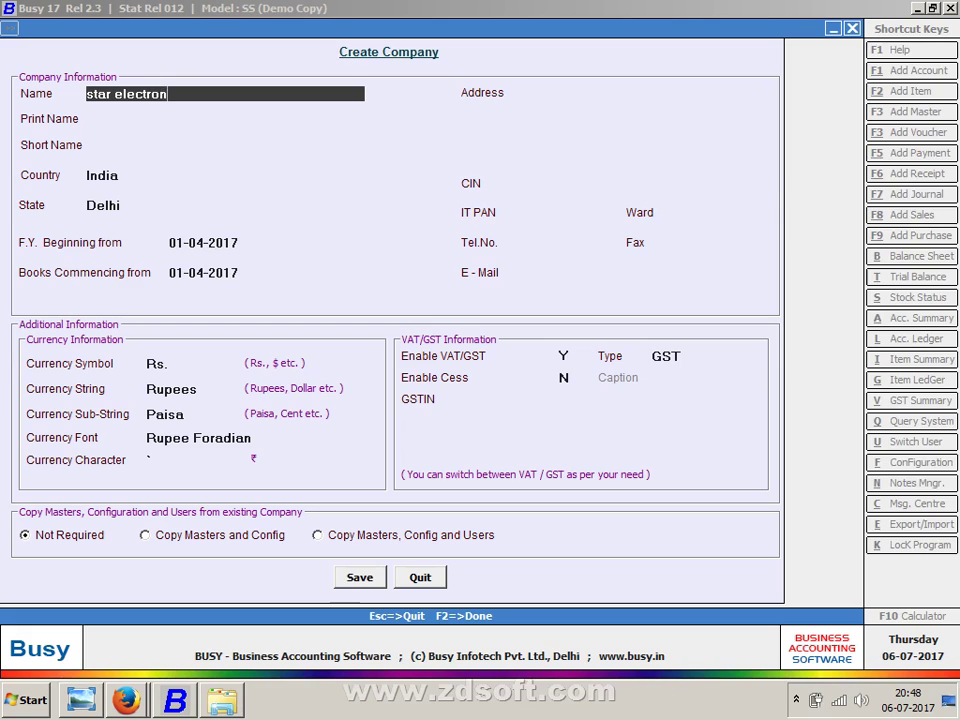
pyautogui.write('ic private limited')
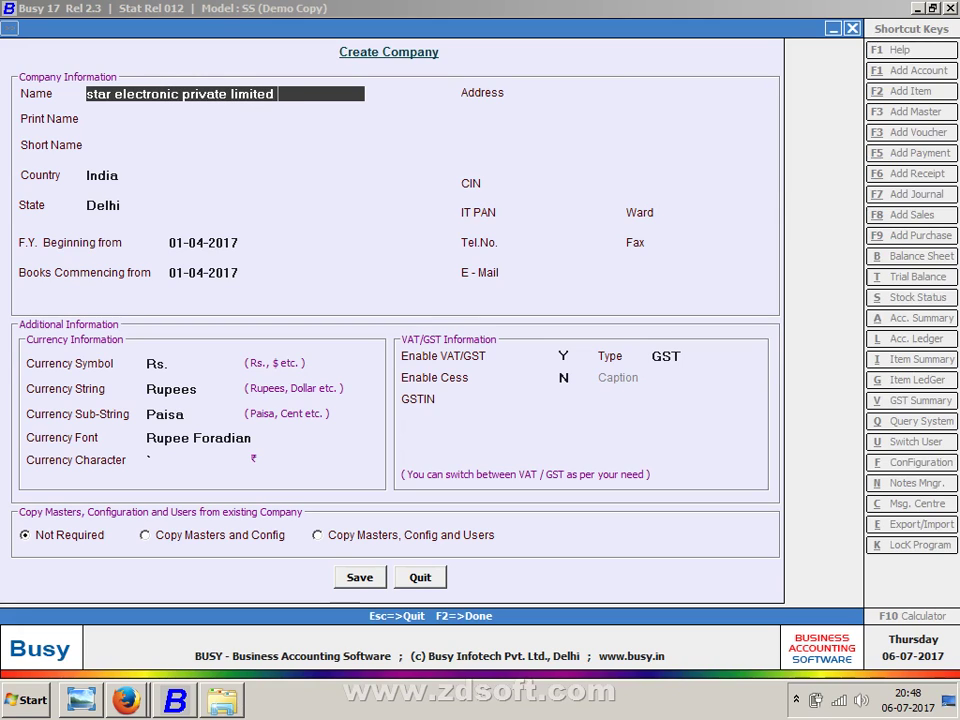
pyautogui.write(' ci')
pyautogui.press('BackSpace')
pyautogui.write('om')
pyautogui.press('Return')
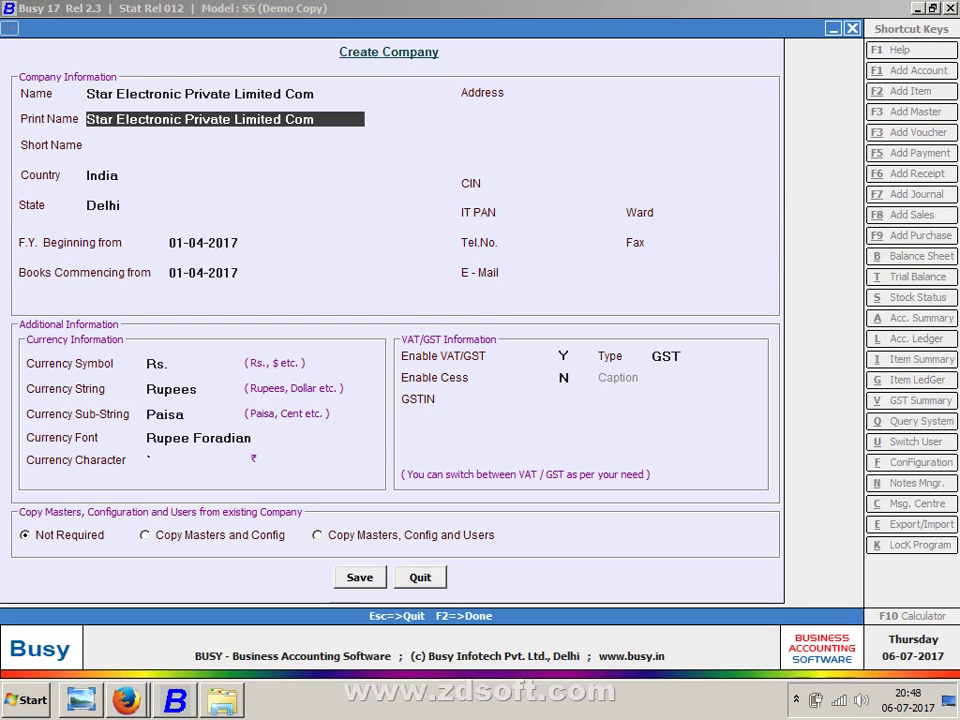
pyautogui.press('Up')
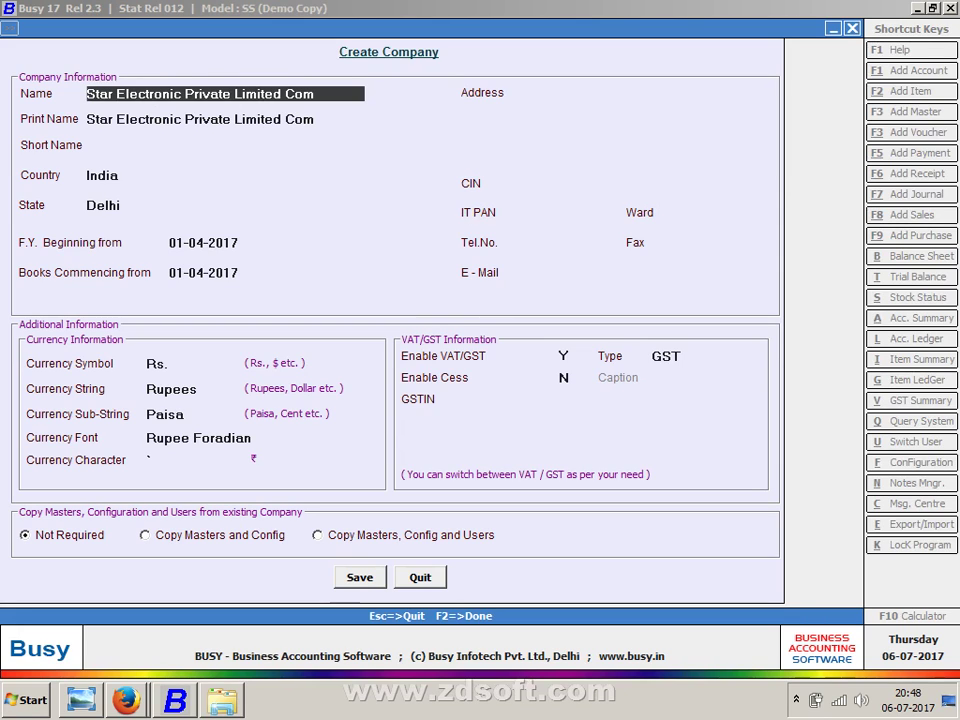
pyautogui.press('Return')
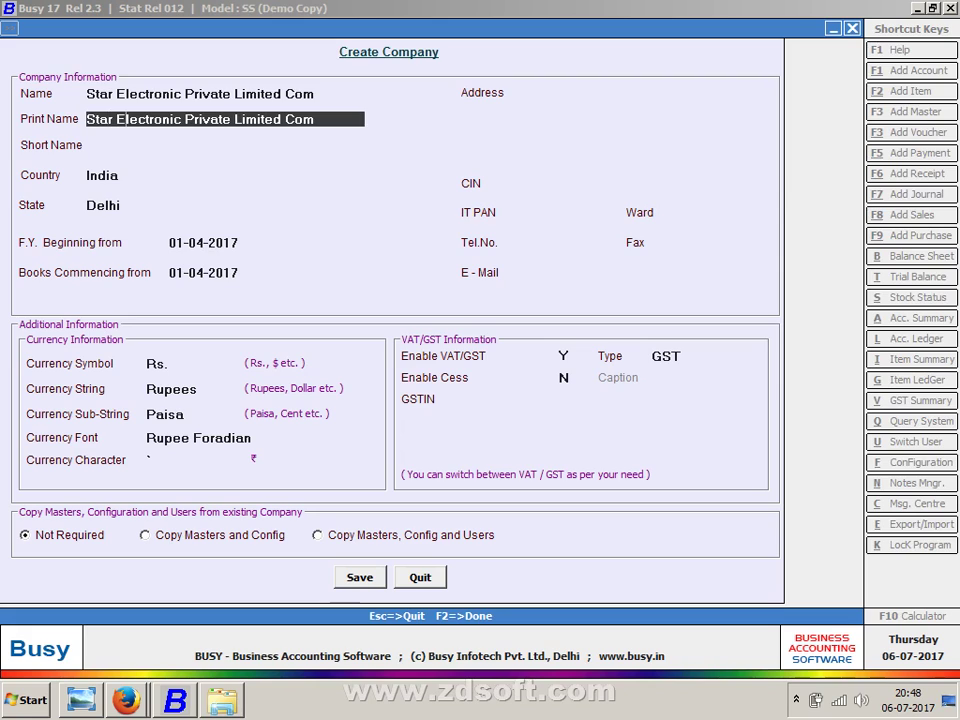
pyautogui.press('Up')
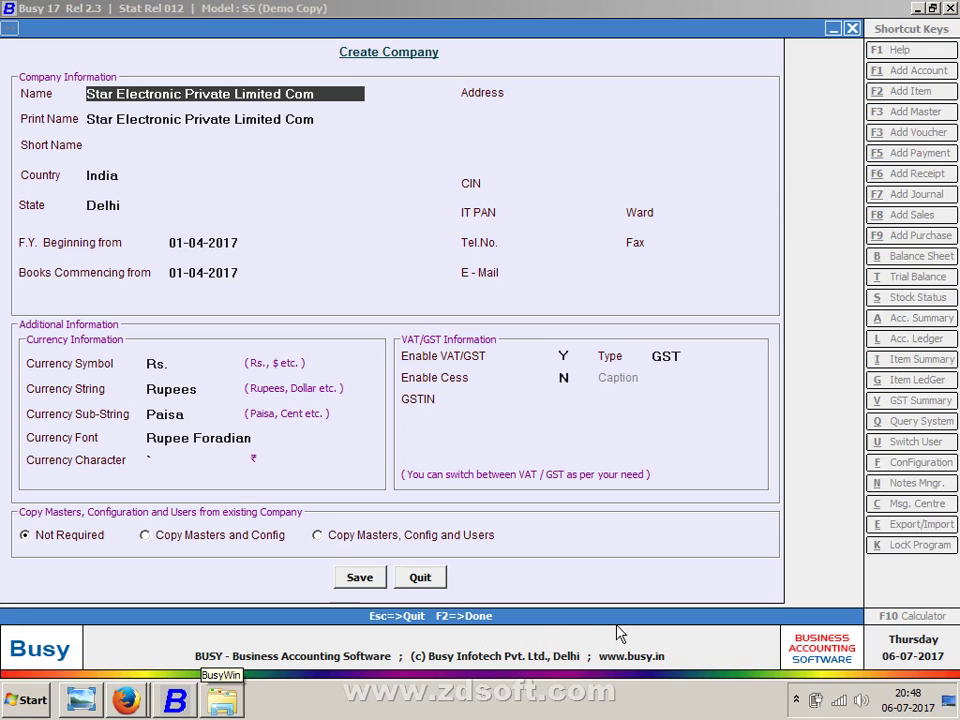
pyautogui.press('Return')
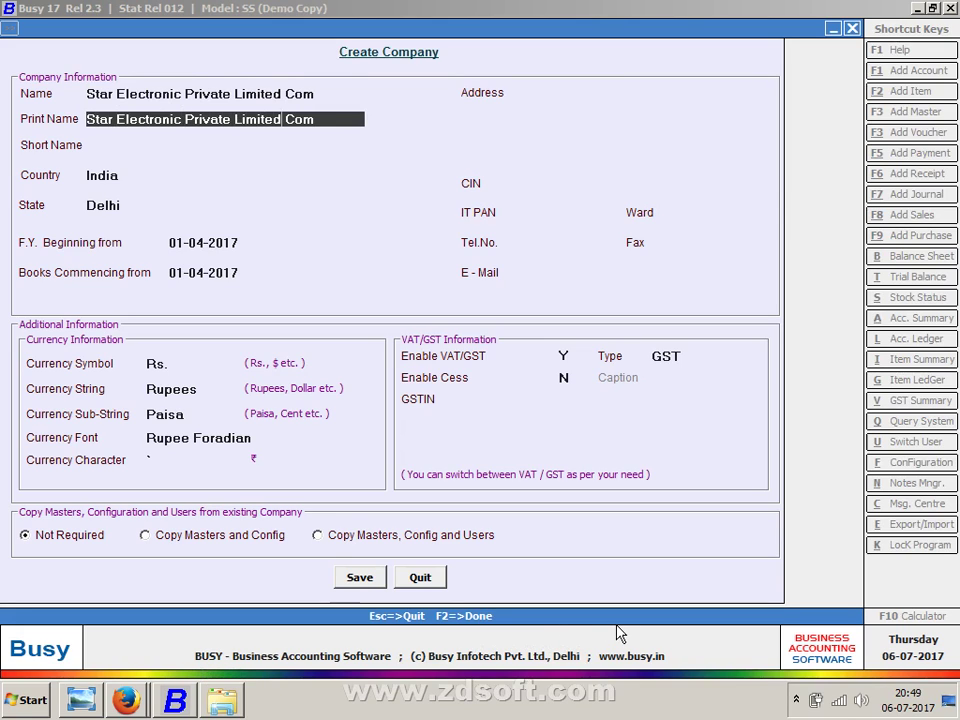
# - Edit the print name to read 'Star Electronic Private limited com'
pyautogui.press('BackSpace')
pyautogui.press('BackSpace')
pyautogui.press('BackSpace')
pyautogui.press('BackSpace')
pyautogui.press('BackSpace')
pyautogui.press('BackSpace')
pyautogui.press('BackSpace')
pyautogui.press('BackSpace')
pyautogui.press('BackSpace')
pyautogui.press('BackSpace')
pyautogui.press('BackSpace')
pyautogui.press('BackSpace')
pyautogui.press('Return')
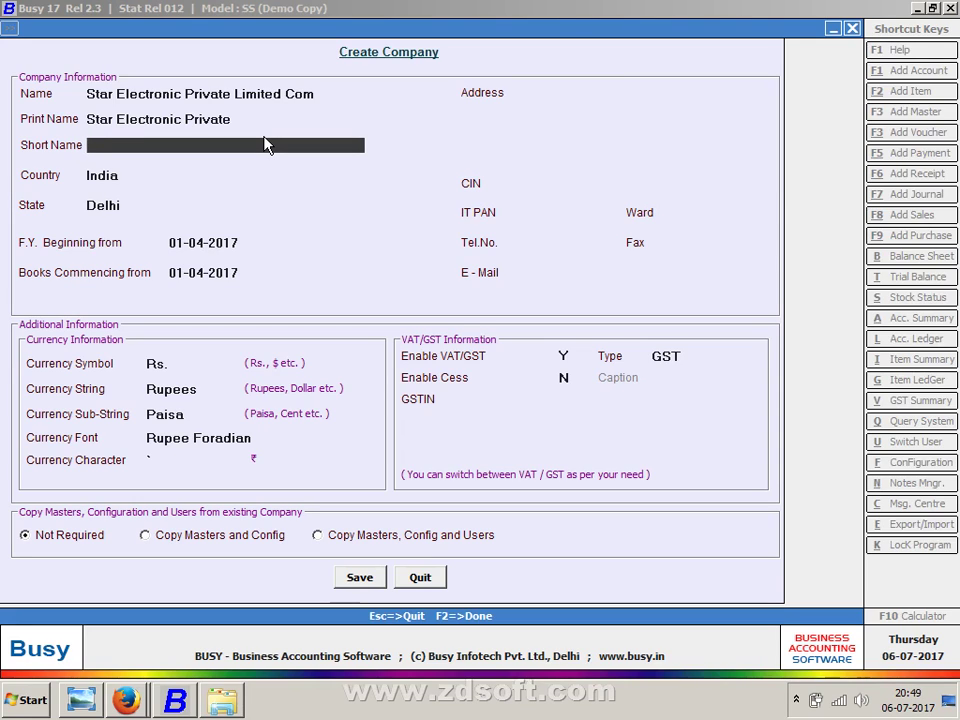
pyautogui.press('Up')
pyautogui.press('Up')
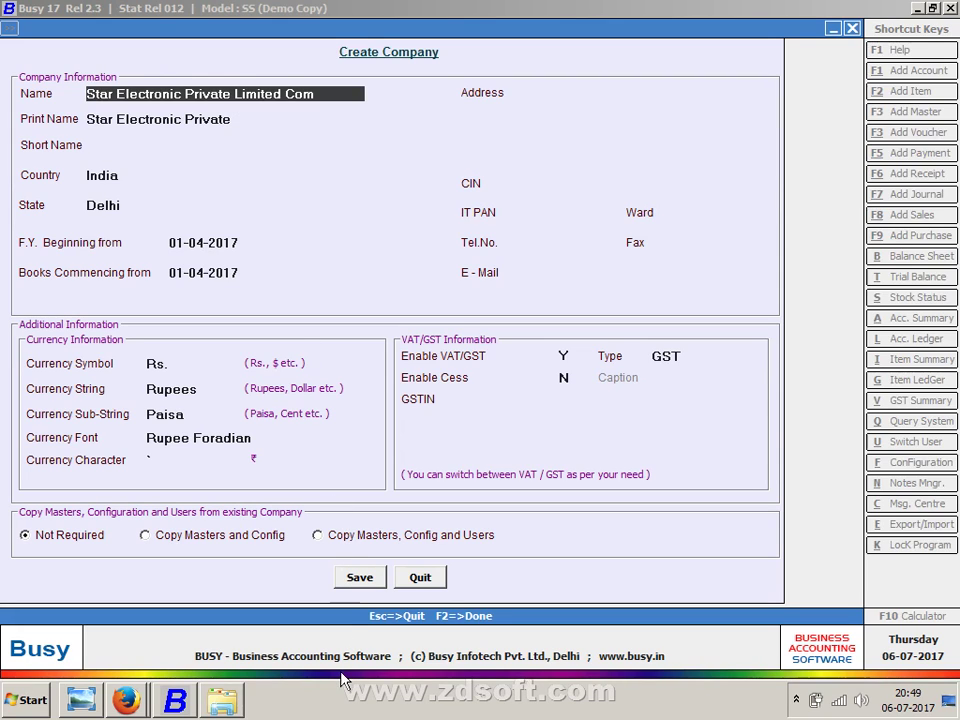
pyautogui.press('Down')
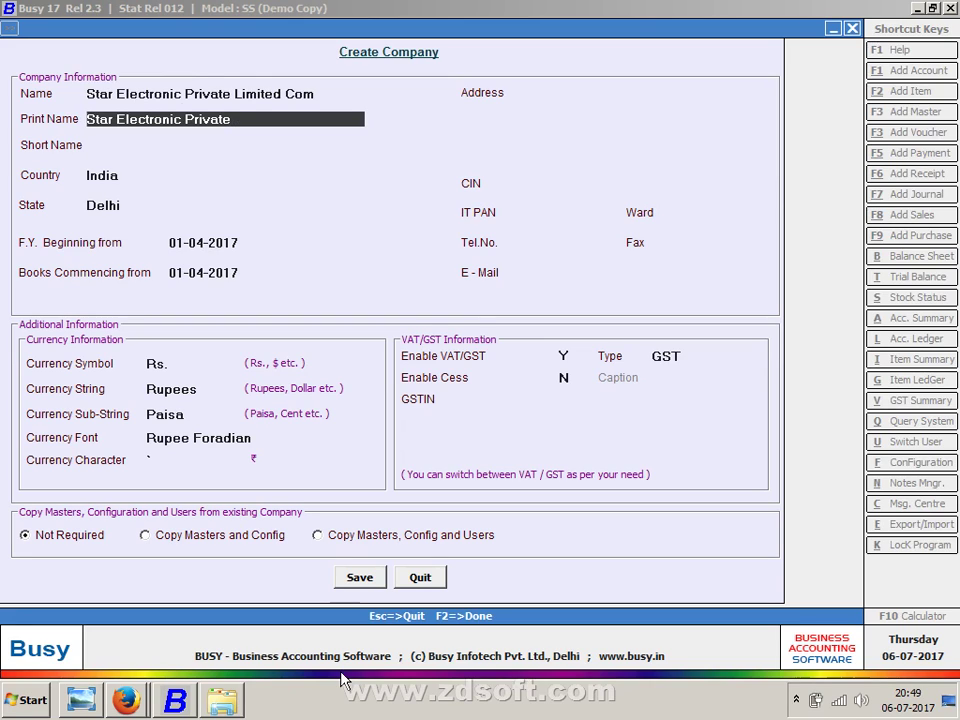
pyautogui.press('End')
pyautogui.write(';')
pyautogui.press('BackSpace')
pyautogui.write('limiy')
pyautogui.press('BackSpace')
pyautogui.write('t')
pyautogui.write('ed l')
pyautogui.write('com')
pyautogui.press('Return')
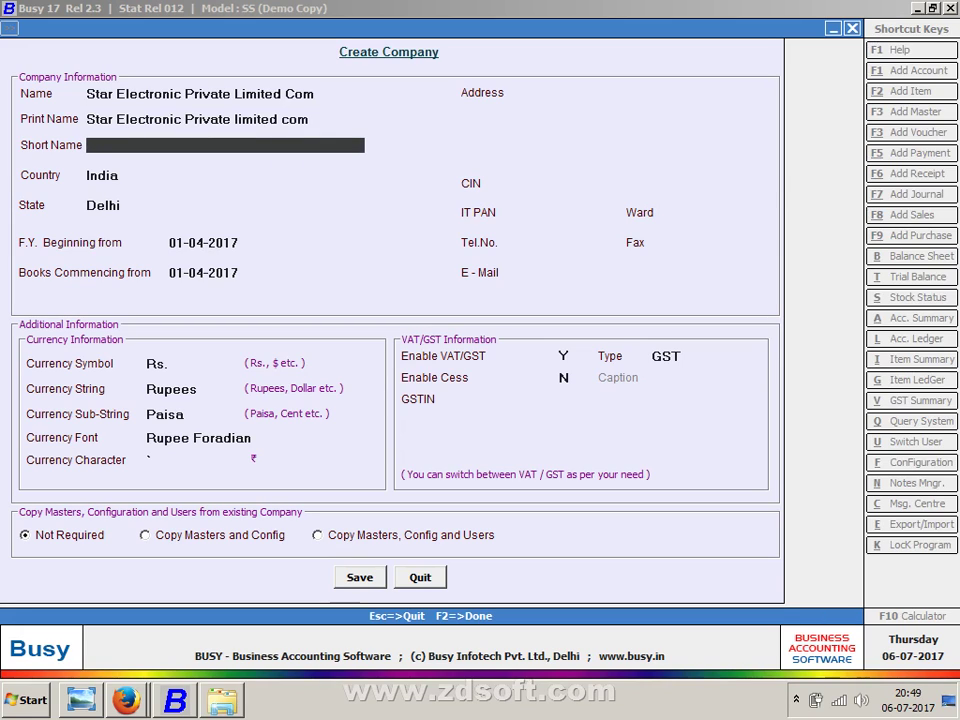
# - Enter the short name Seplc and accept India as the country
pyautogui.write('sr')
pyautogui.press('BackSpace')
pyautogui.write('r')
pyautogui.press('BackSpace')
pyautogui.write('eplc')
pyautogui.press('Return')
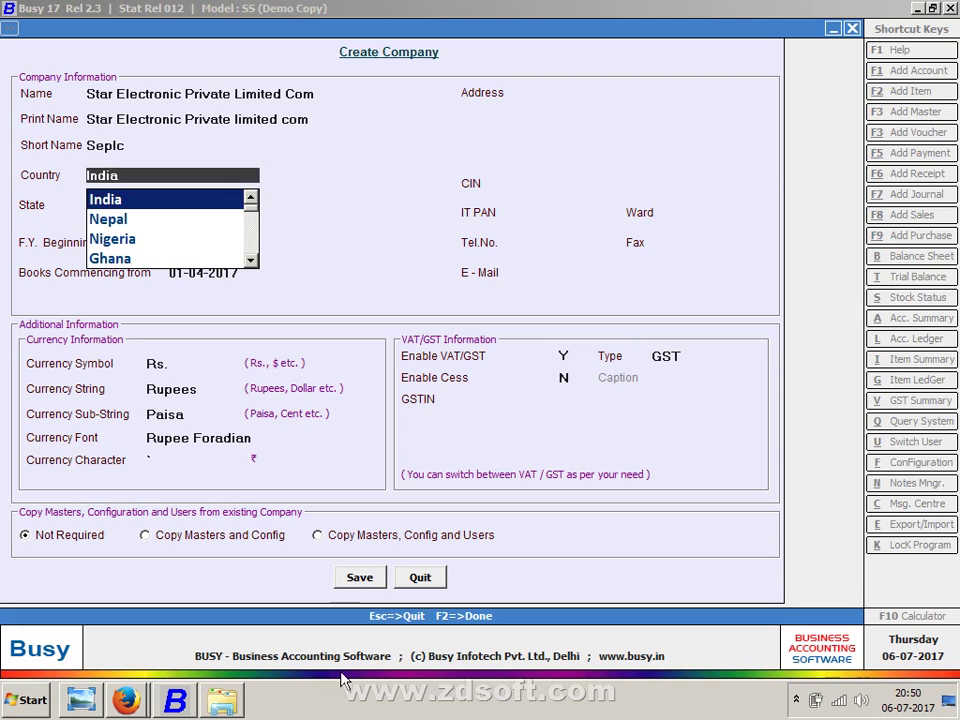
pyautogui.press('Return')
pyautogui.press('Return')
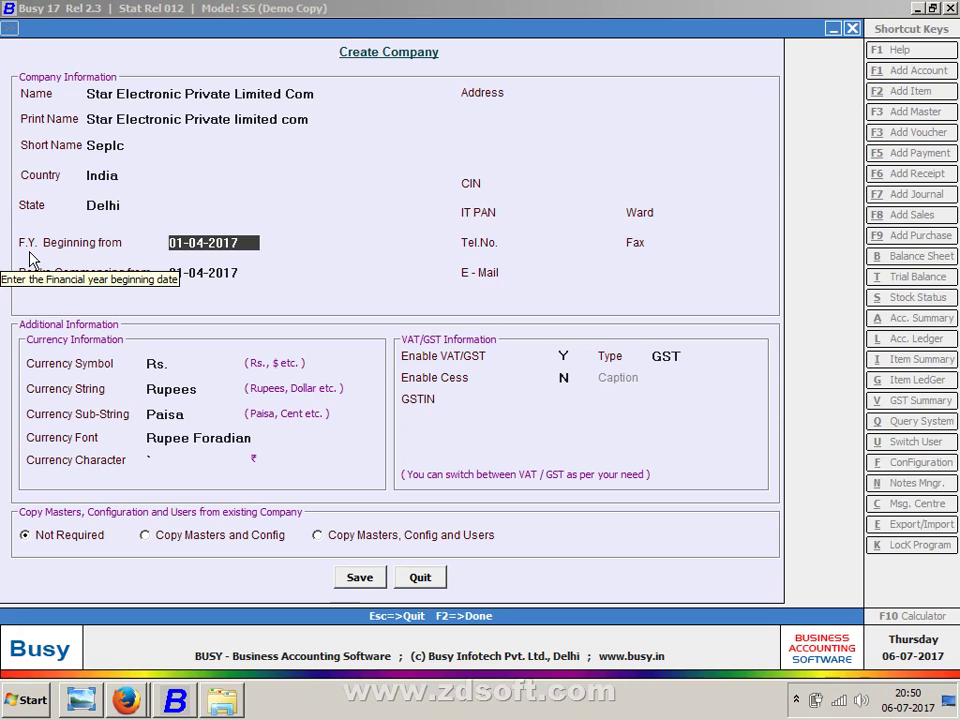
# - Accept the 01-04-2017 year dates and type address line one: 01-4-2017 to 31-3-2018
pyautogui.press('Return')
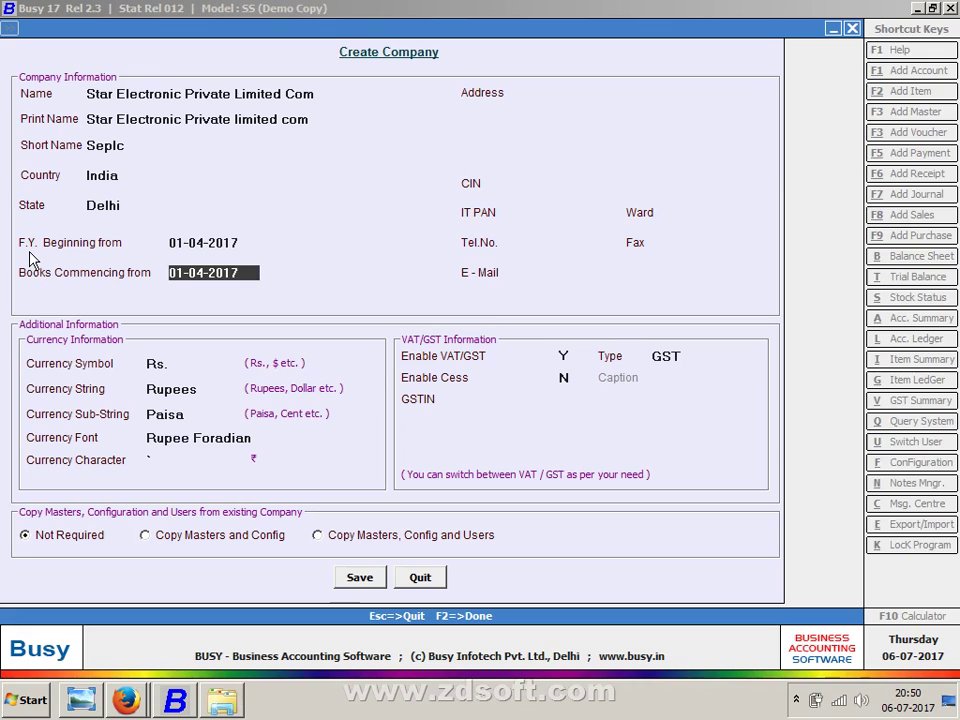
pyautogui.press('Return')
pyautogui.write('01')
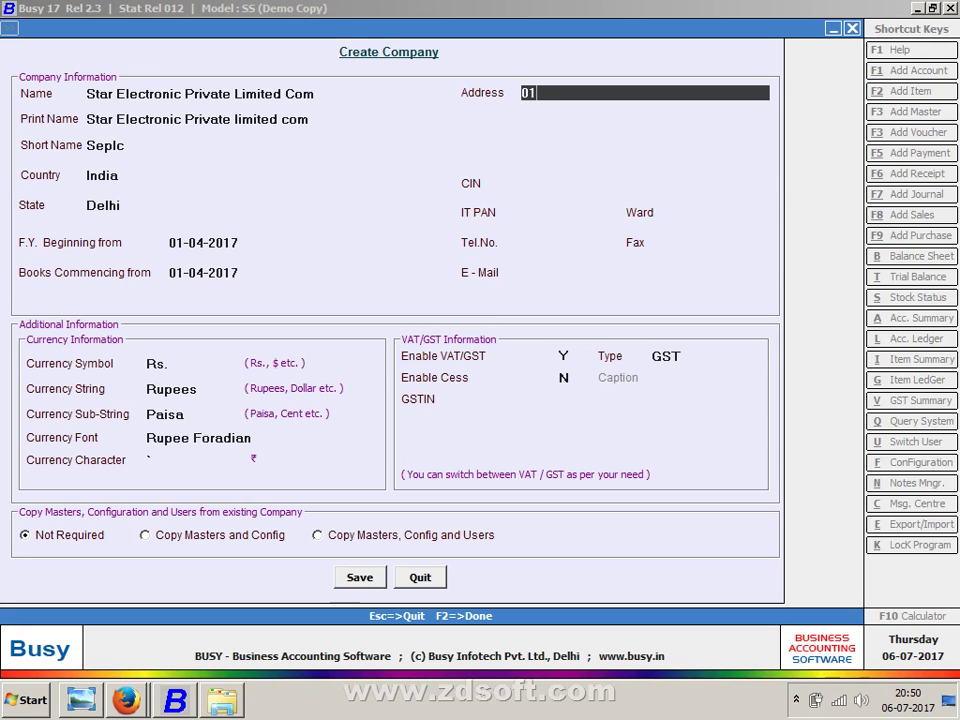
pyautogui.write('-4-2017 to 31-3-2017')
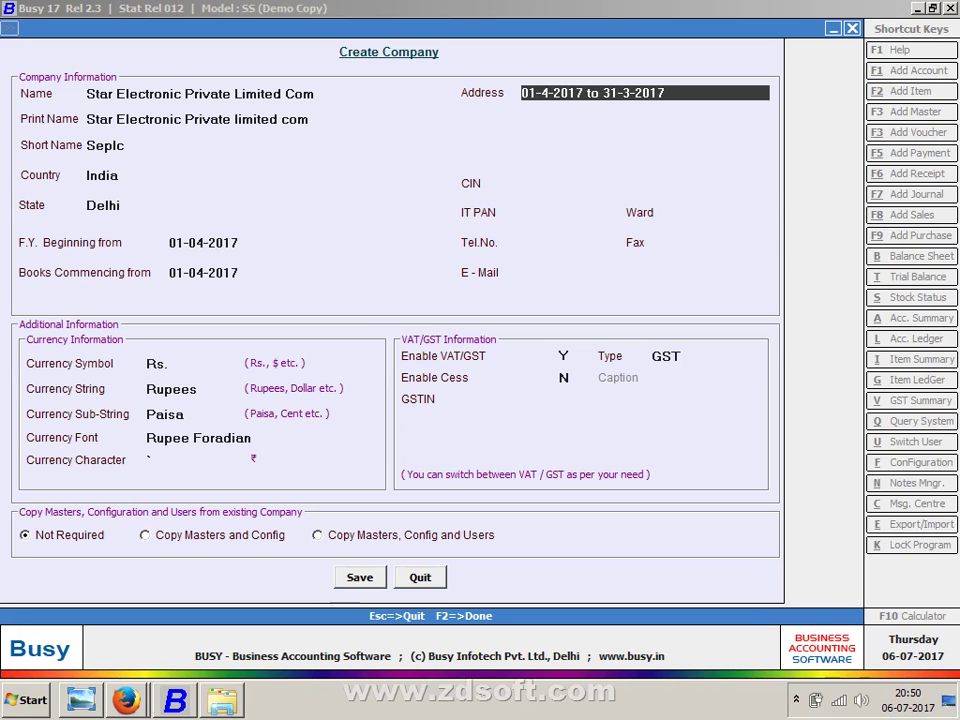
pyautogui.press('BackSpace')
pyautogui.write('8')
pyautogui.press('Return')
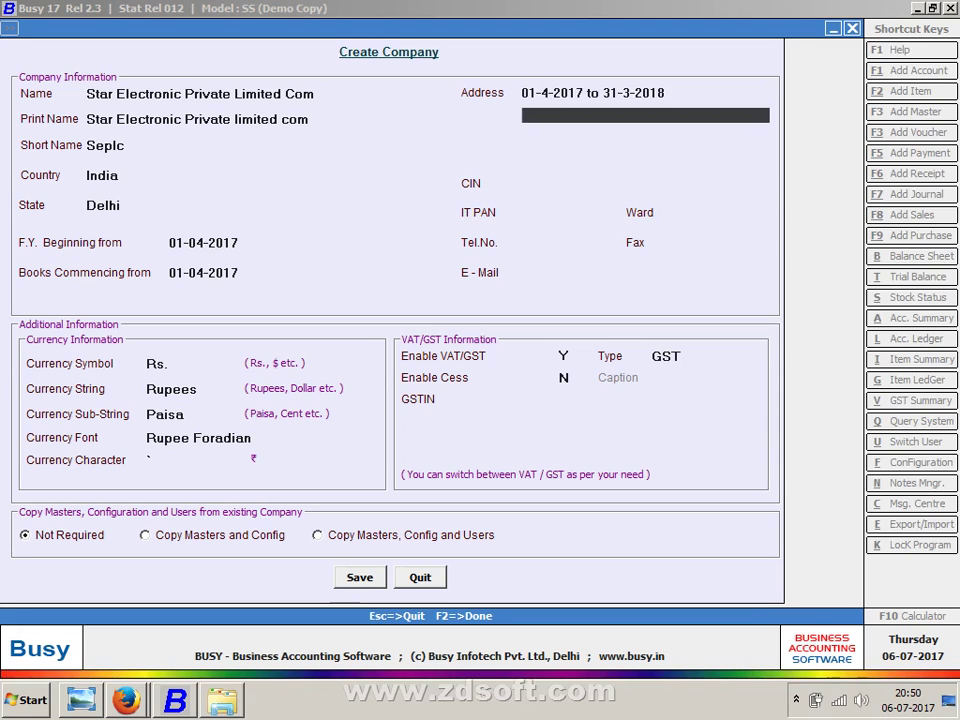
# - Type address lines '01-8-2017 to 31-3-2018' and '01-1-2017 to 31-3-2017'
pyautogui.write('01-8-2017 to 31-3-')
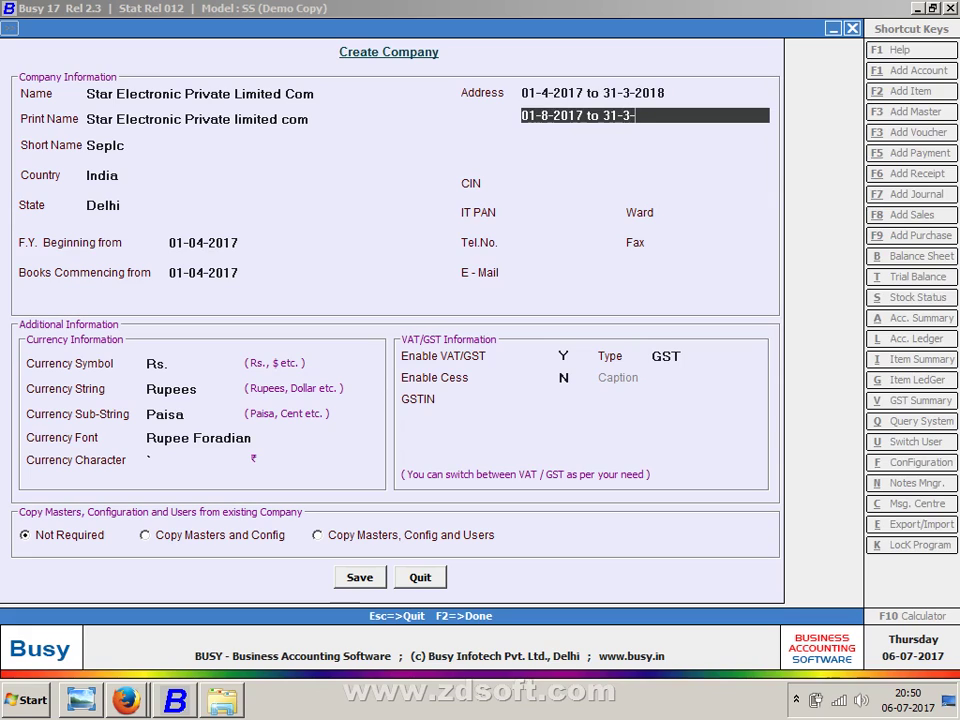
pyautogui.write('2018')
pyautogui.press('Return')
pyautogui.write('01-1-2')
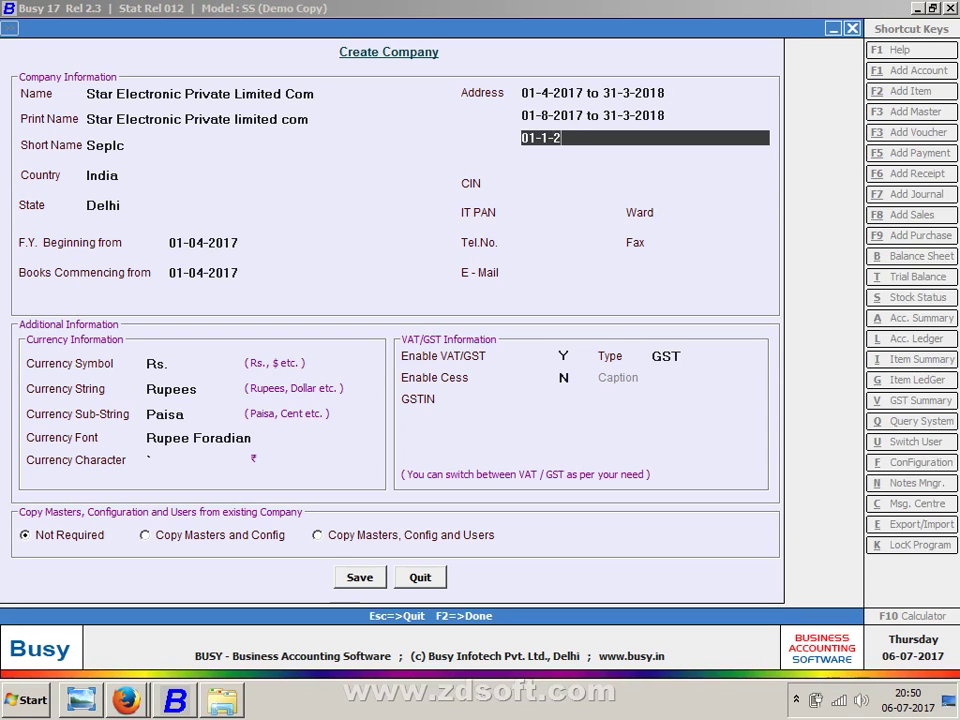
pyautogui.write('017 to 3')
pyautogui.write('1-3-201')
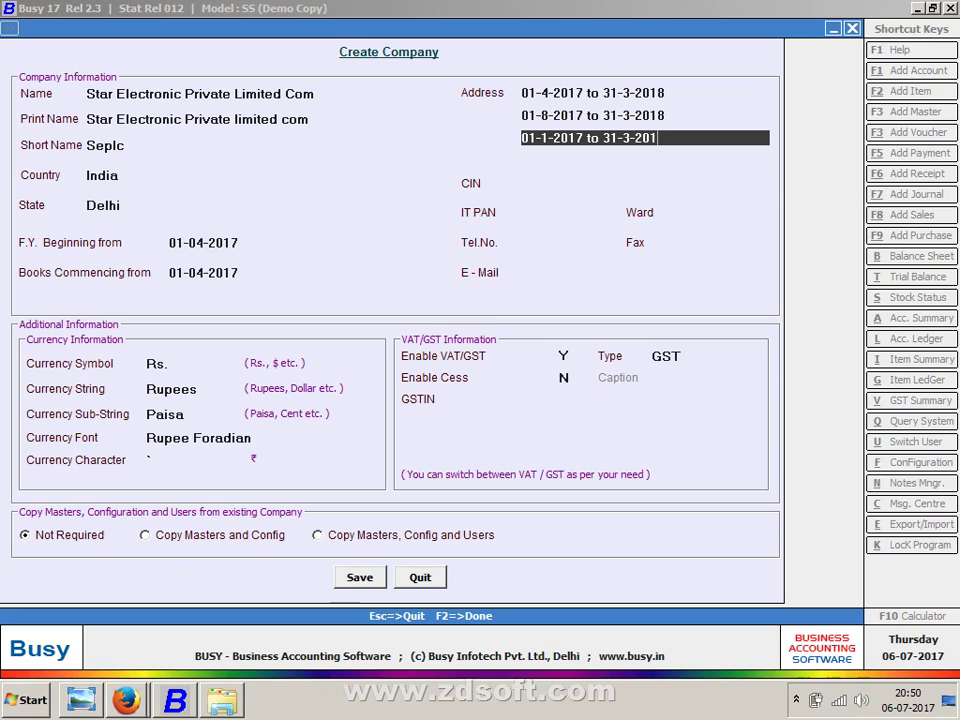
pyautogui.write('7')
pyautogui.press('Return')
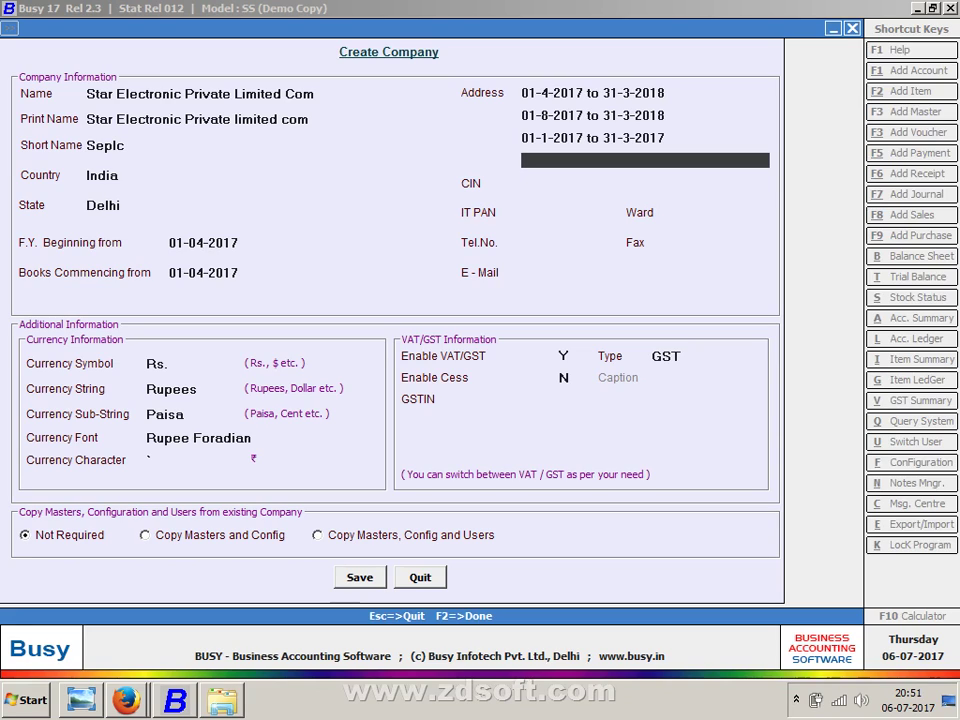
pyautogui.press('Up')
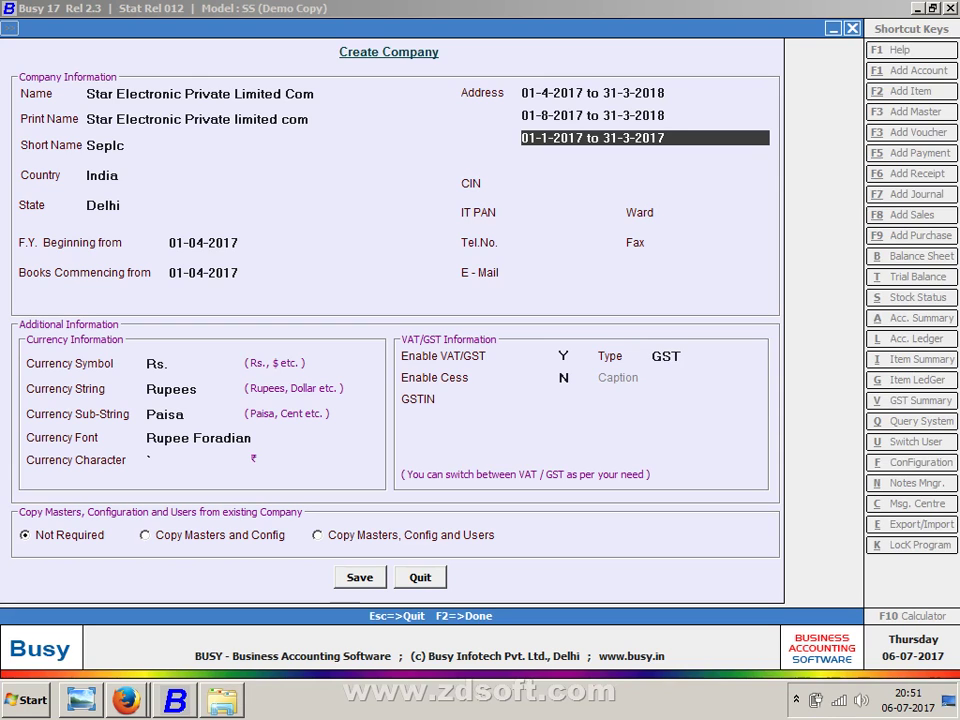
# - View scanned notes Scan_20170425_145817_023.jpg zoomed in, then return to the company form
pyautogui.press('super+e')
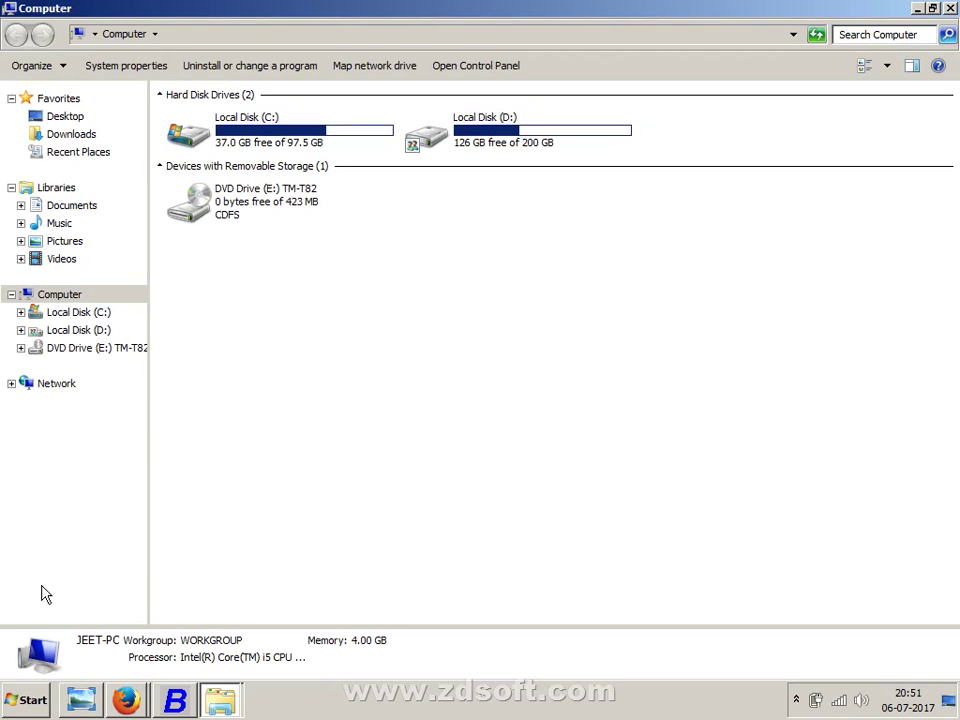
pyautogui.click(97, 700)
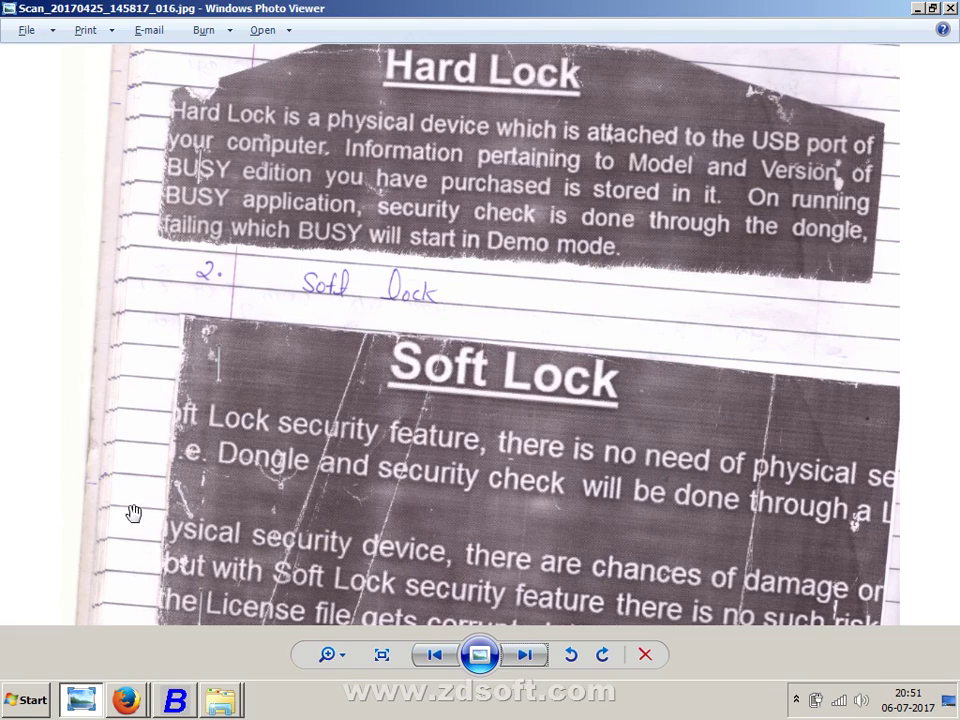
pyautogui.press('Right')
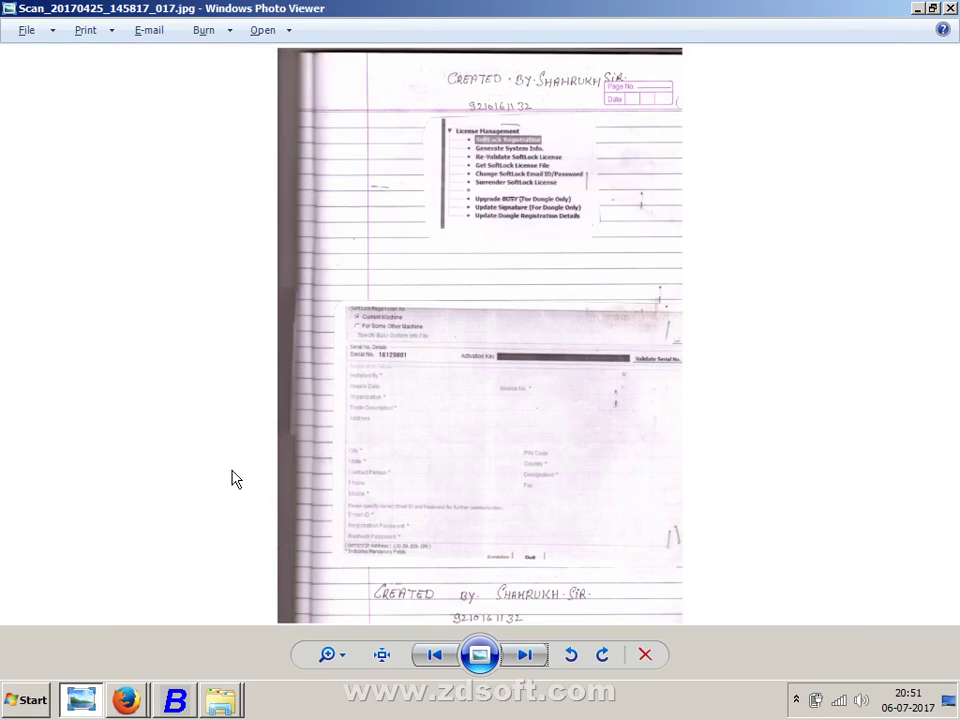
pyautogui.press('Right')
pyautogui.press('Right')
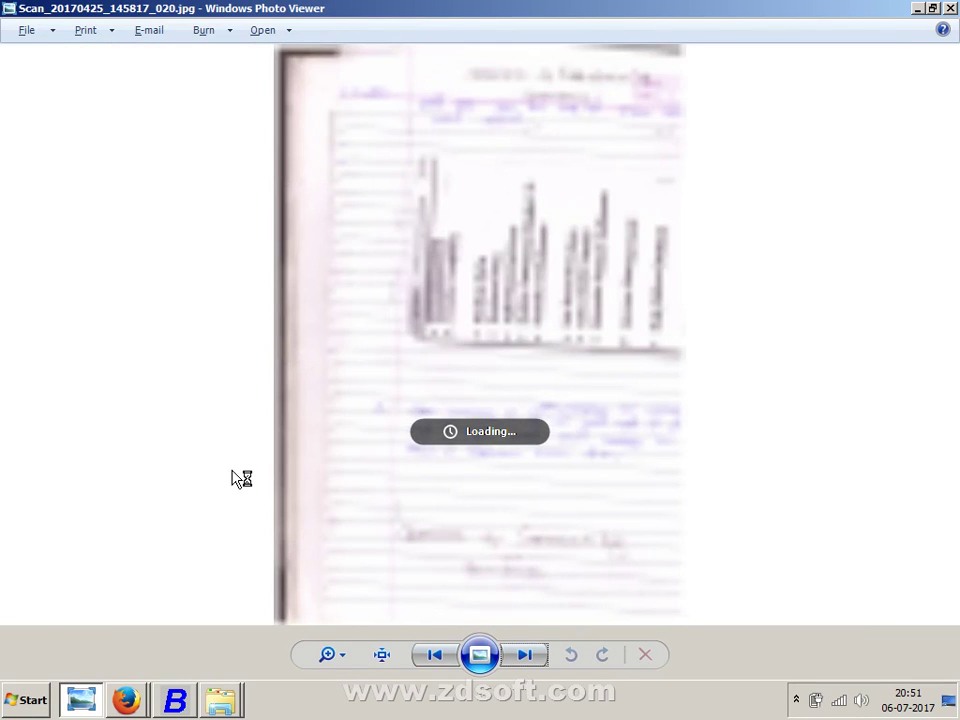
pyautogui.press('Right')
pyautogui.press('Right')
pyautogui.press('Right')
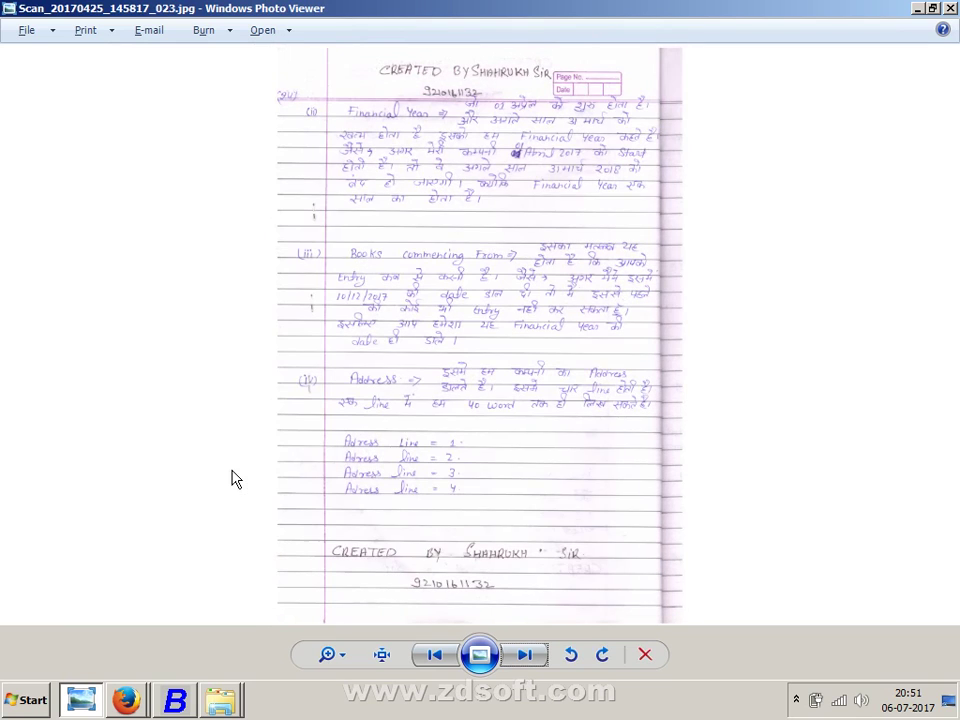
pyautogui.scroll(5, 540, 410)
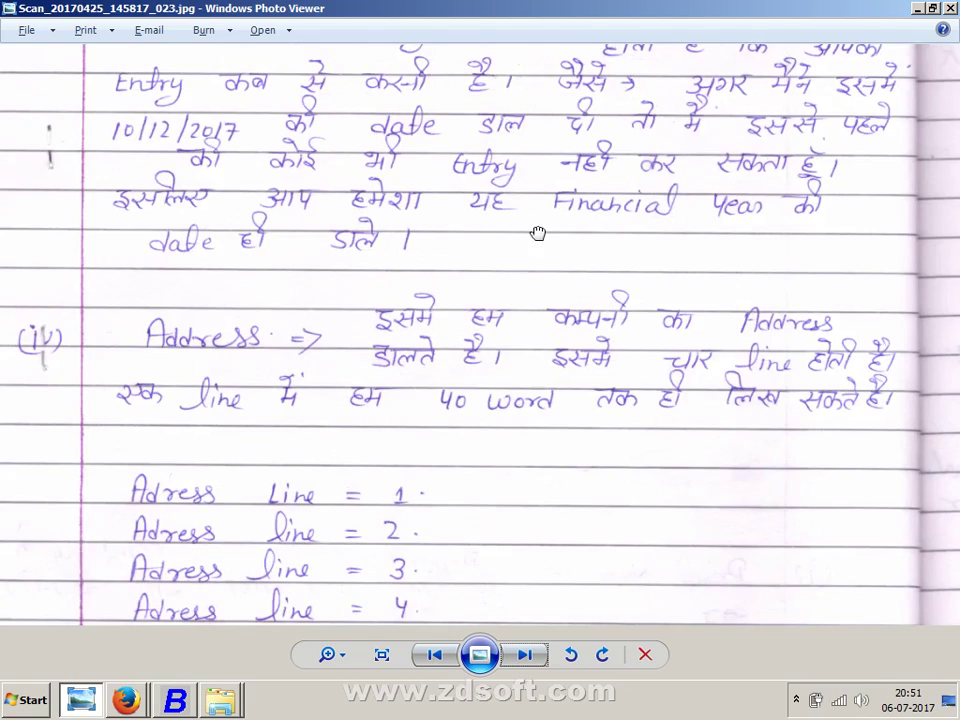
pyautogui.scroll(3, 341, 466)
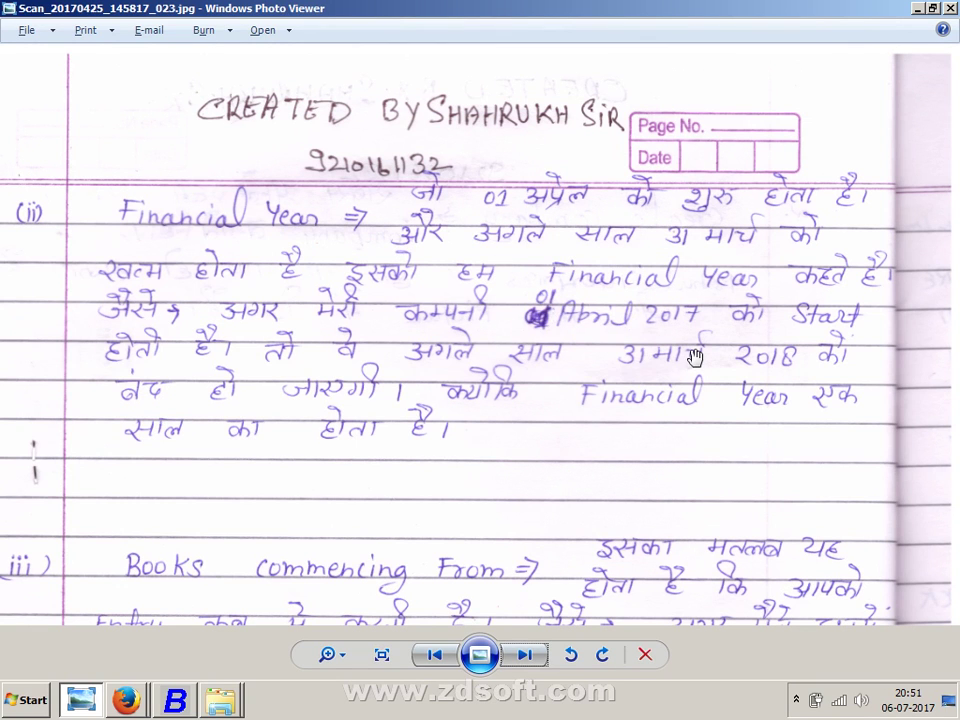
pyautogui.hotkey('alt', 'Tab')
pyautogui.hotkey('alt', 'Tab')
pyautogui.hotkey('alt', 'Tab')
pyautogui.press('Tab')
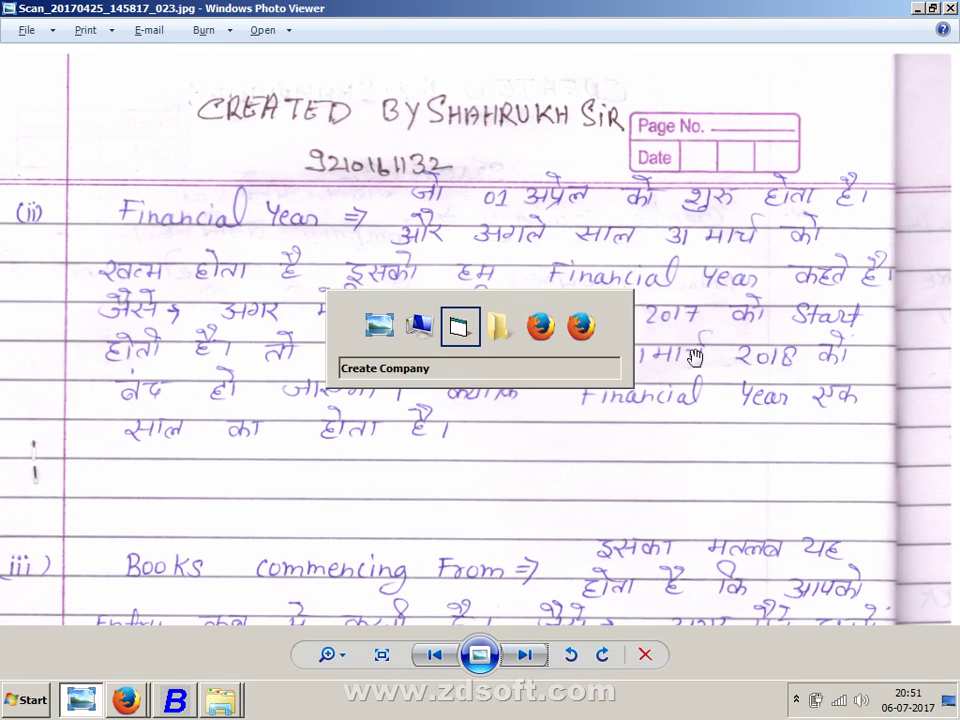
# - Erase the date ranges from all three address lines
pyautogui.write('01-')
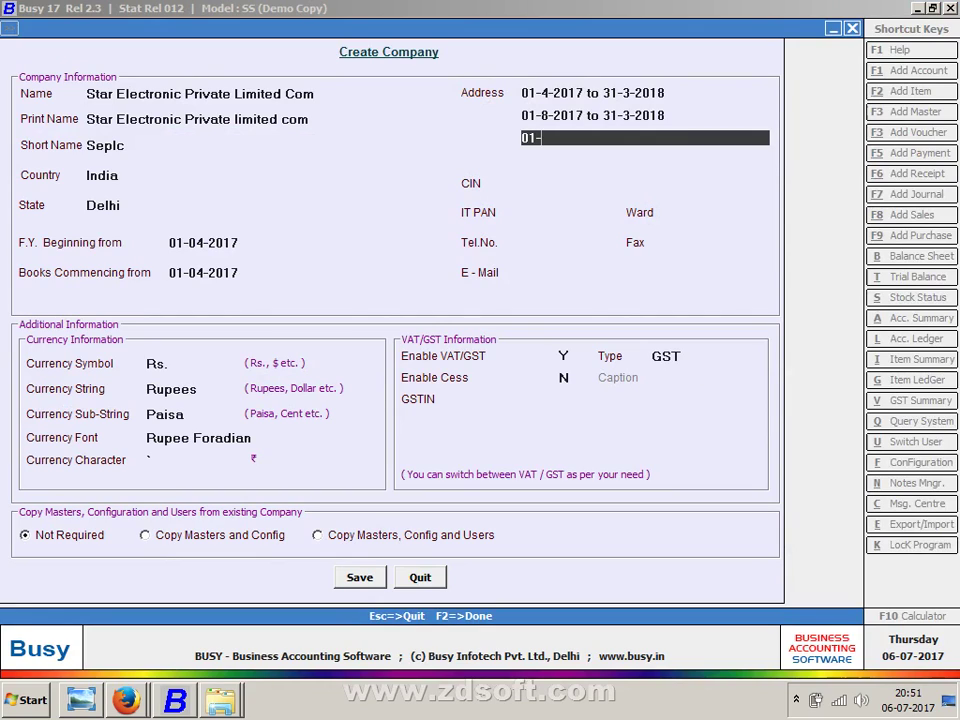
pyautogui.write('1-2017 to 31-3-2017')
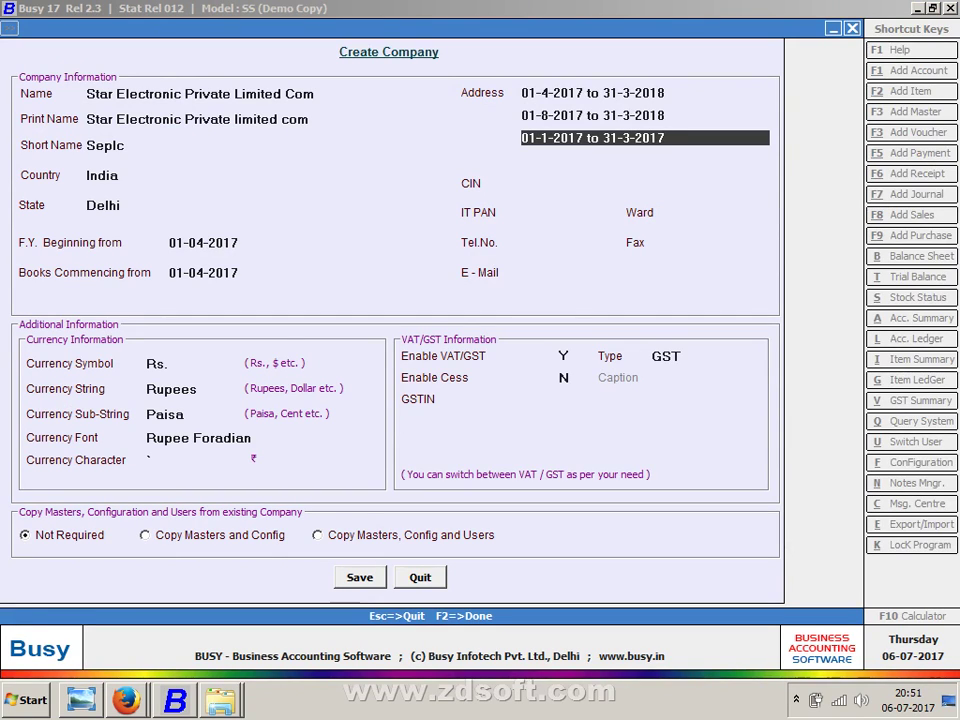
pyautogui.press('Return')
pyautogui.press('Up')
pyautogui.press('BackSpace')
pyautogui.press('Up')
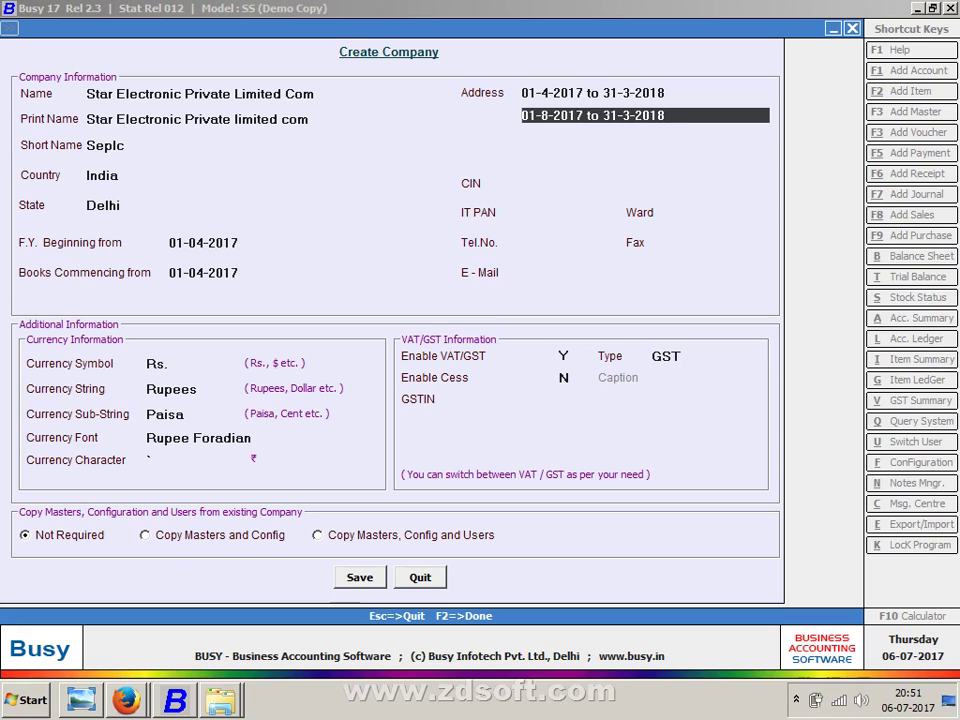
pyautogui.press('Up')
pyautogui.press('BackSpace')
pyautogui.press('Down')
pyautogui.press('BackSpace')
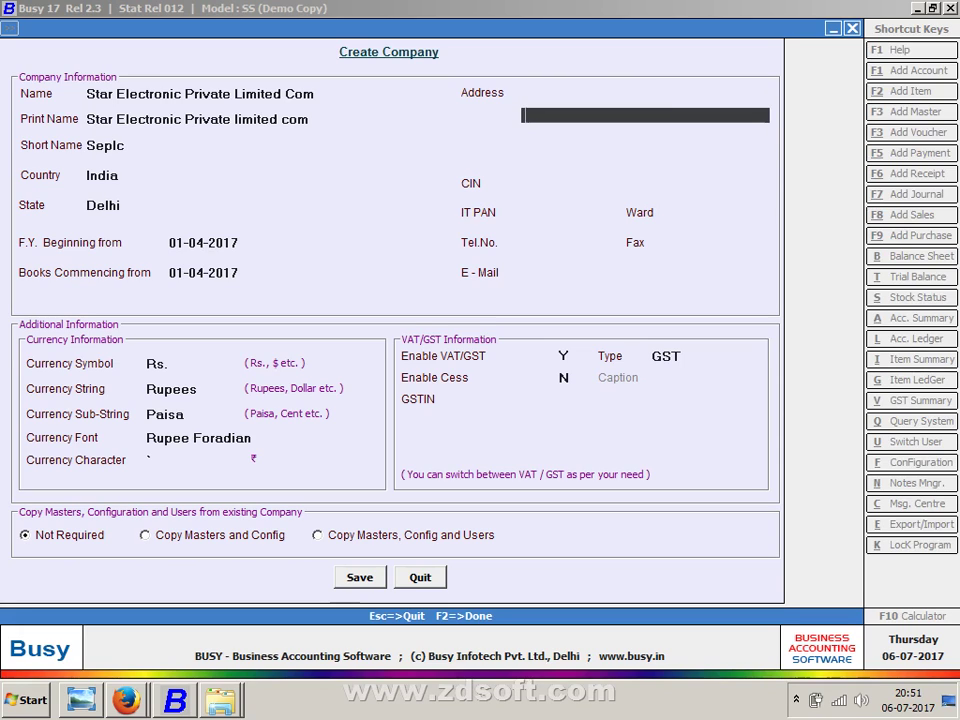
pyautogui.press('Down')
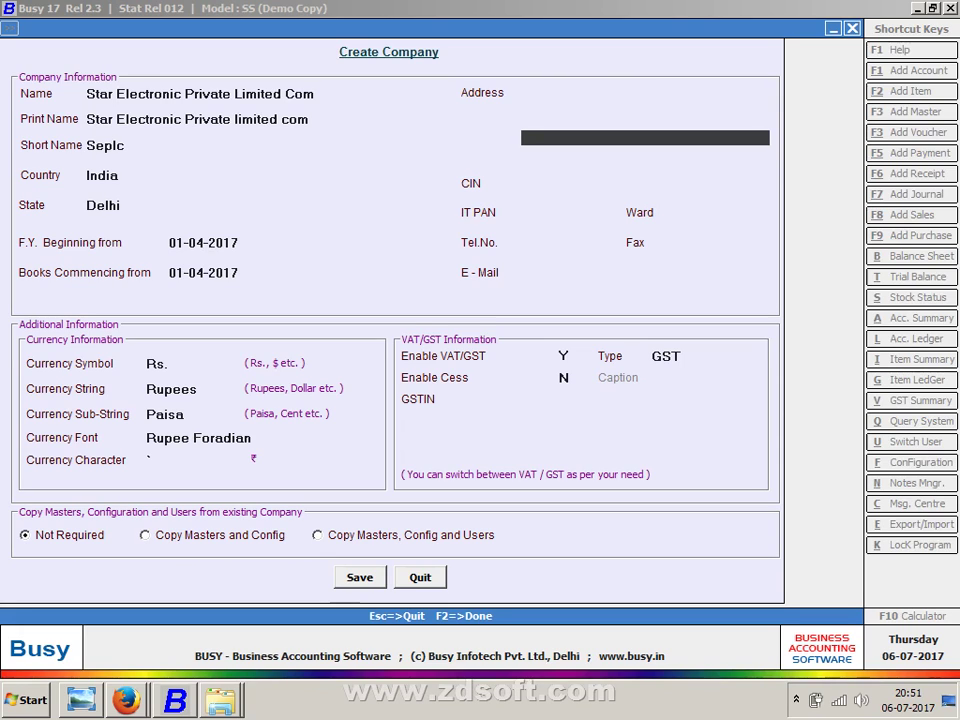
# - Enter 01-1-2018 on the first address line, after a stray 31-3-2017 entry
pyautogui.write('31-3-2017')
pyautogui.press('Return')
pyautogui.press('Down')
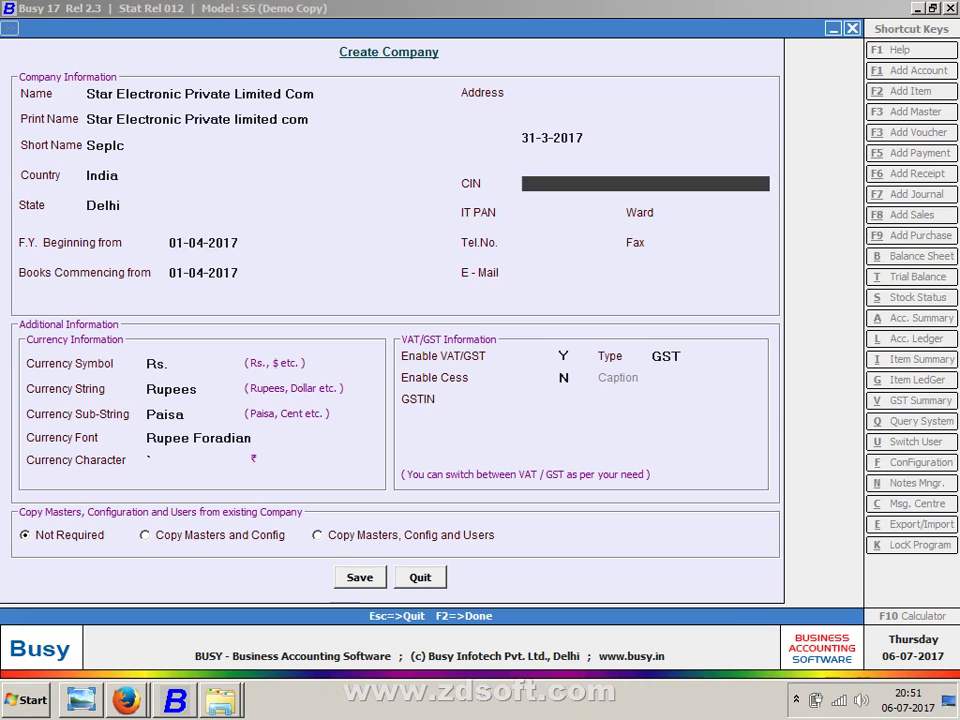
pyautogui.press('Up')
pyautogui.press('Up')
pyautogui.press('Down')
pyautogui.press('Up')
pyautogui.press('Up')
pyautogui.press('Up')
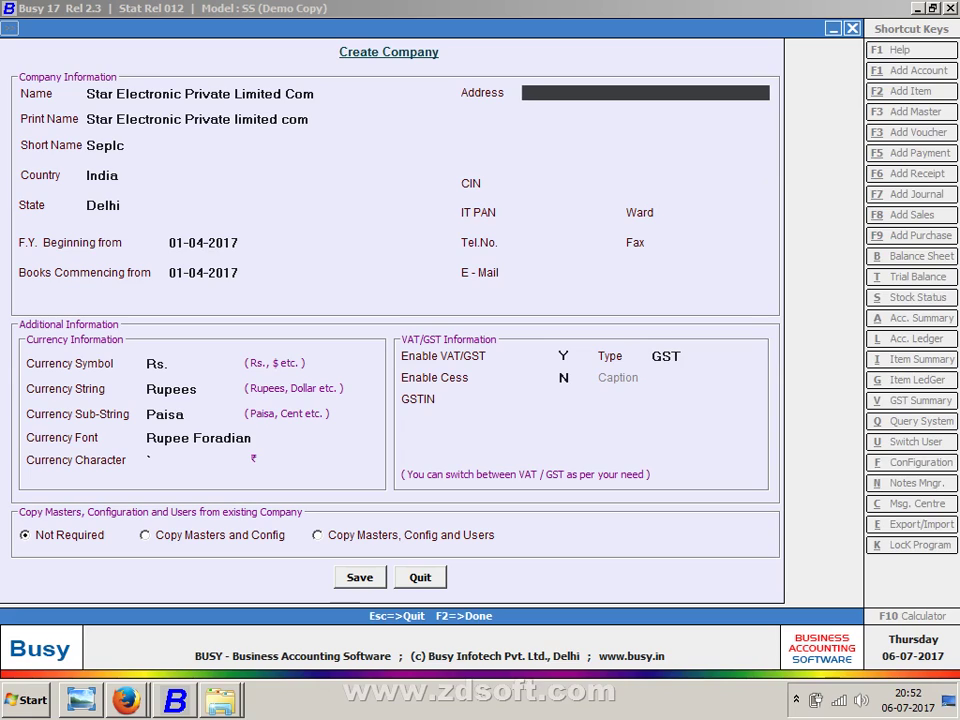
pyautogui.write('01-1-2017')
pyautogui.press('BackSpace')
pyautogui.write('8')
# - Set the Books Commencing from date to 01-07-2017
pyautogui.press('Escape')
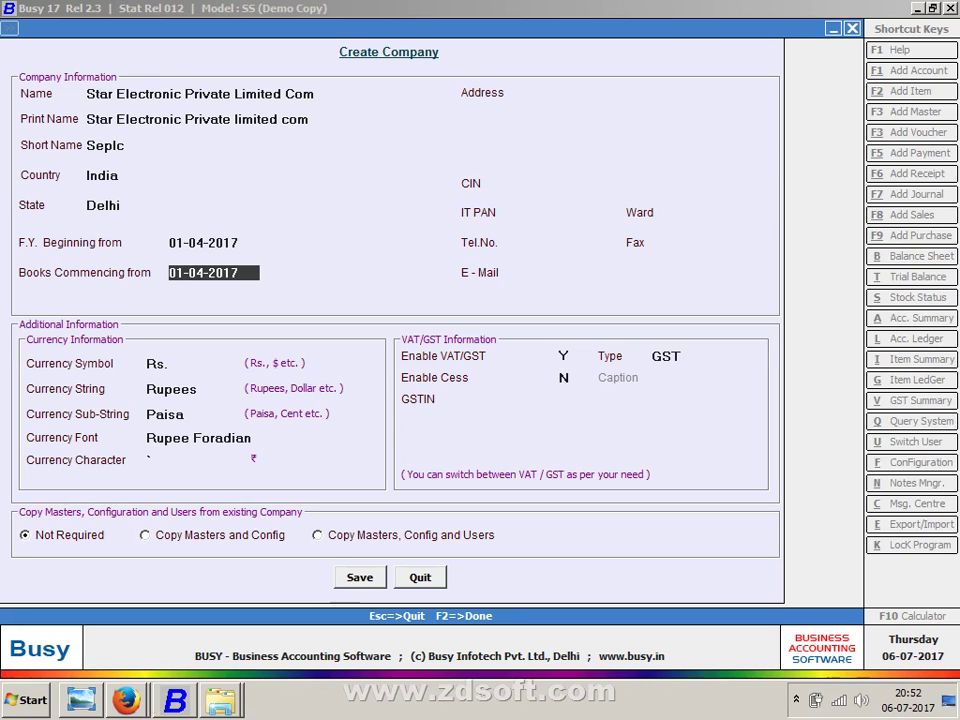
pyautogui.write('1-07-2017')
pyautogui.press('Return')
pyautogui.press('Up')
pyautogui.press('Return')
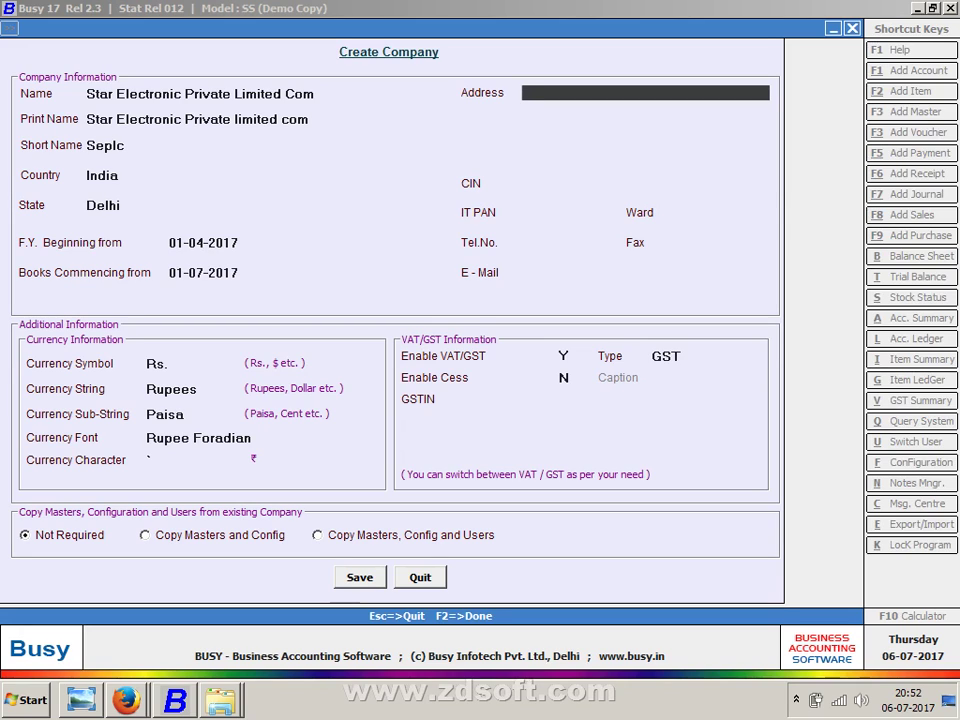
# - Type trial dates into the Address lines, then clear them and return to Books Commencing from
pyautogui.write('01-7-2017')
pyautogui.press('Return')
pyautogui.write('1')
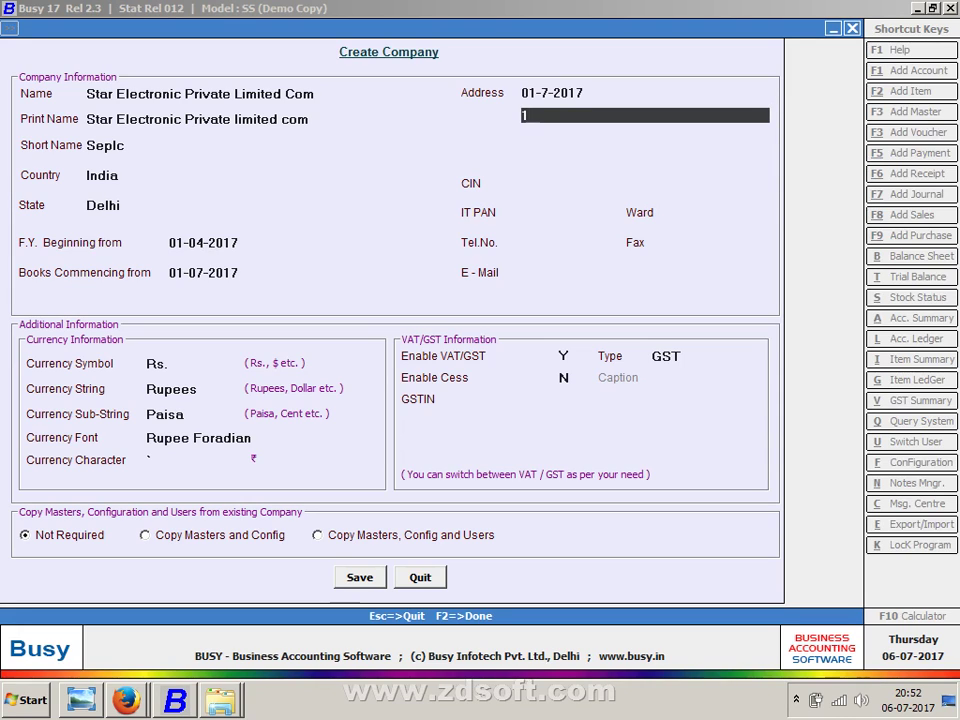
pyautogui.write('-4-2017 to 30-6-2017')
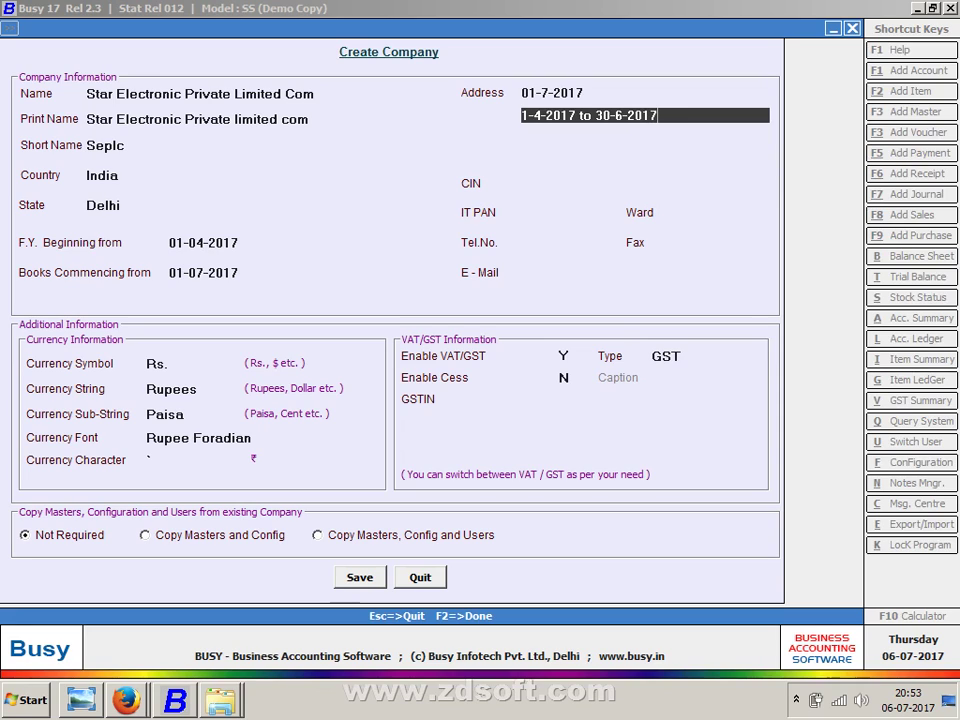
pyautogui.press('Up')
pyautogui.press('Up')
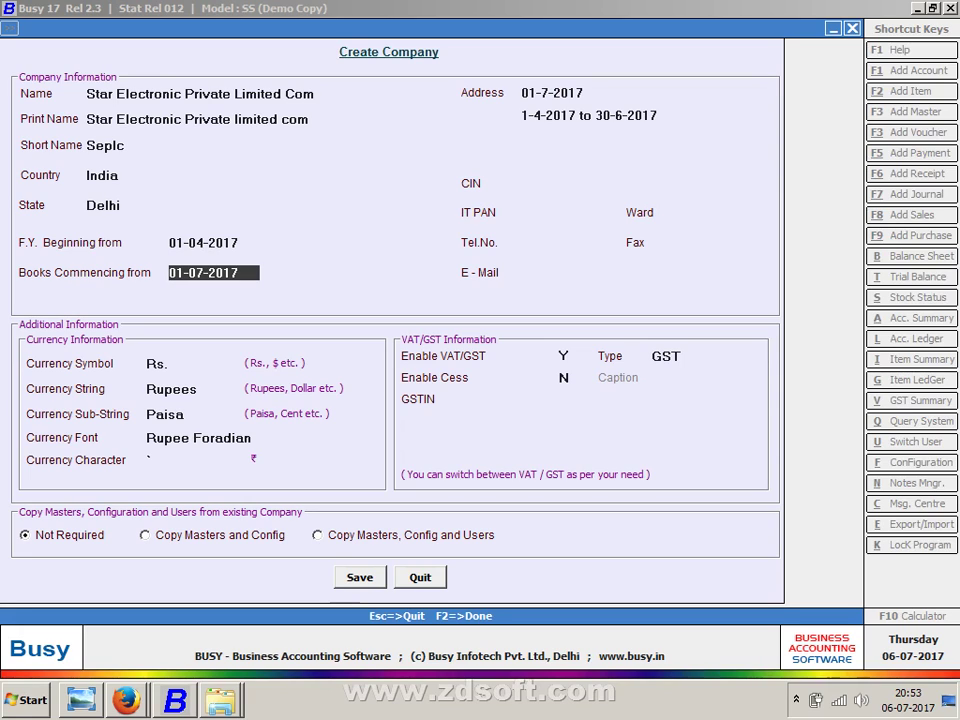
pyautogui.press('Return')
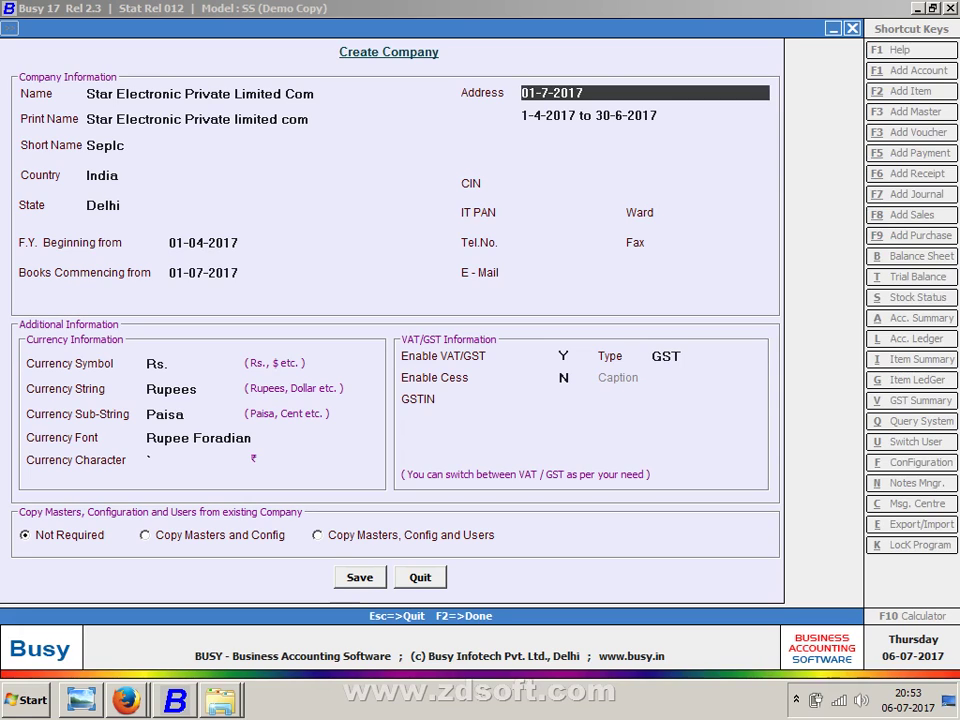
pyautogui.press('BackSpace')
pyautogui.press('Up')
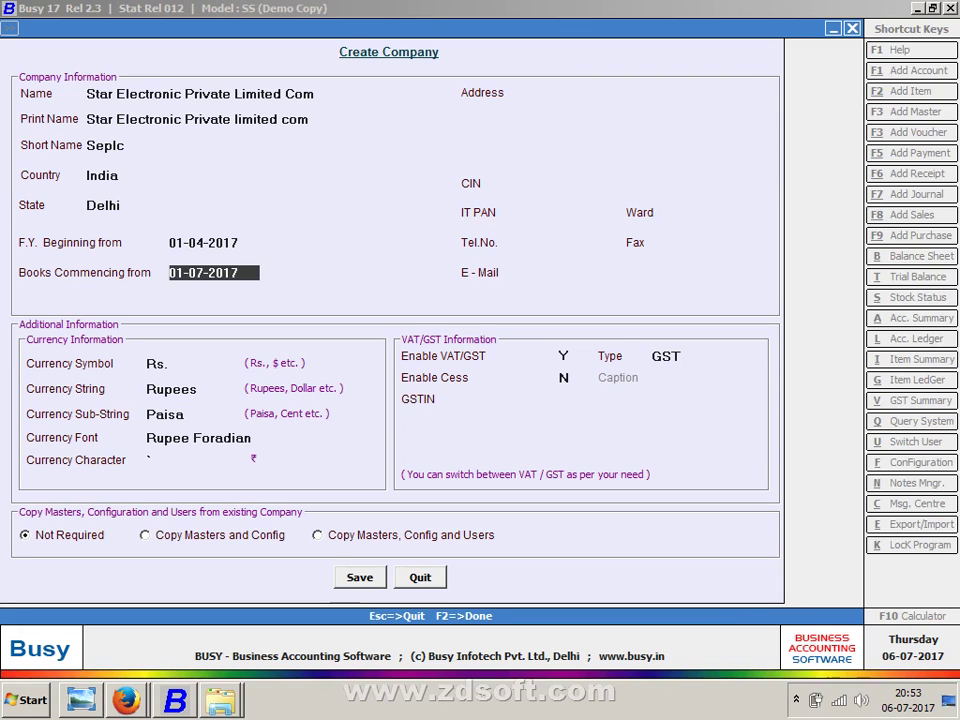
# - Reset Books Commencing from to 01-04-2017 and enter the first street-address line
pyautogui.write('01-4-2017')
pyautogui.press('Return')
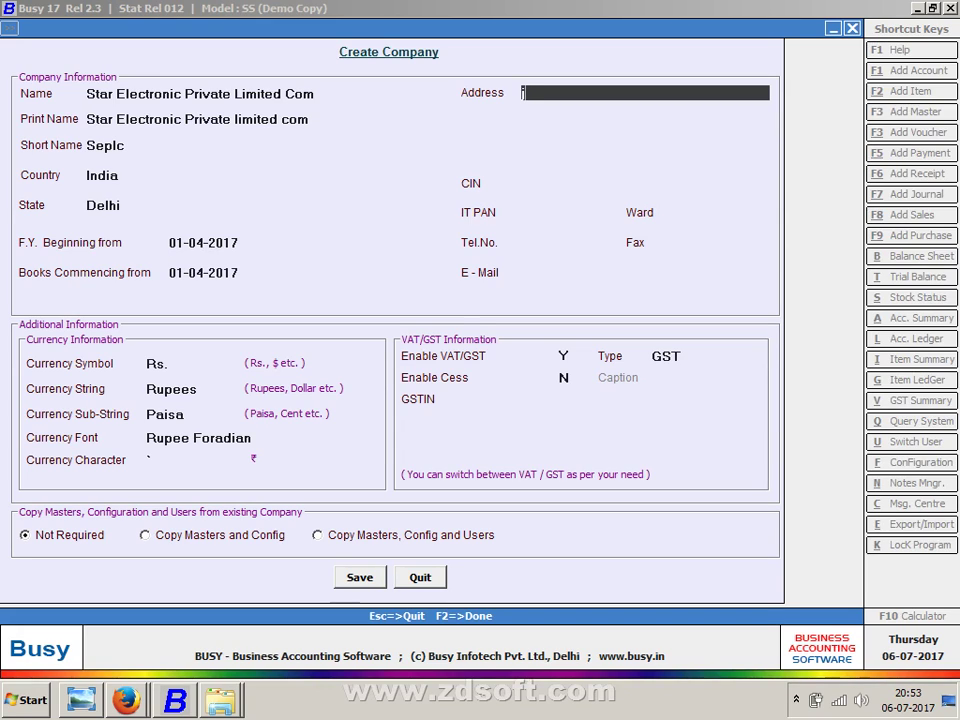
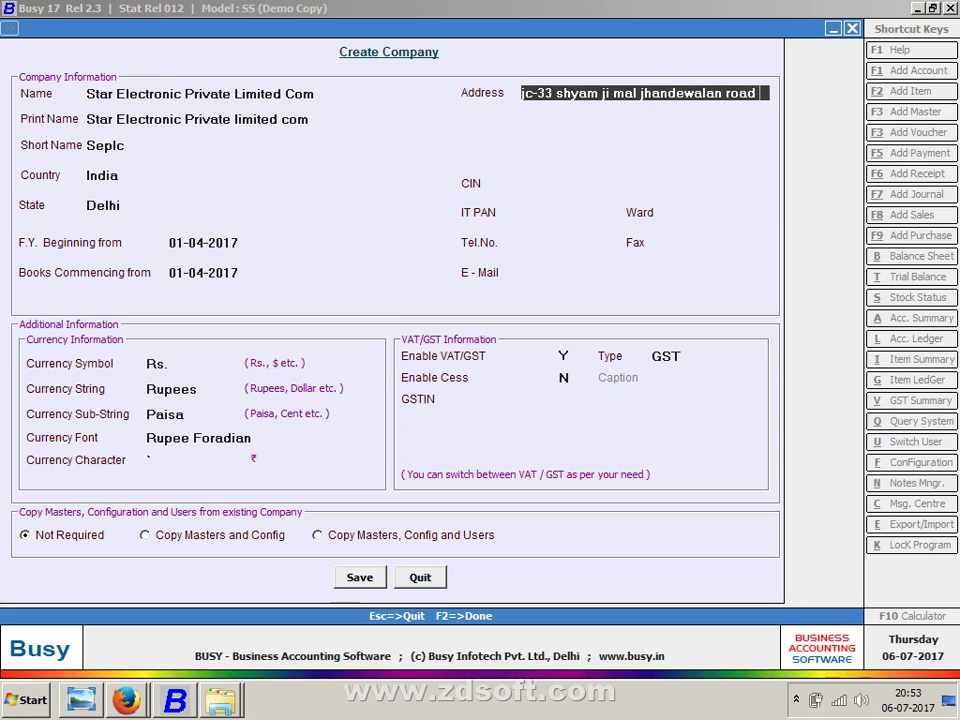
pyautogui.press('Return')
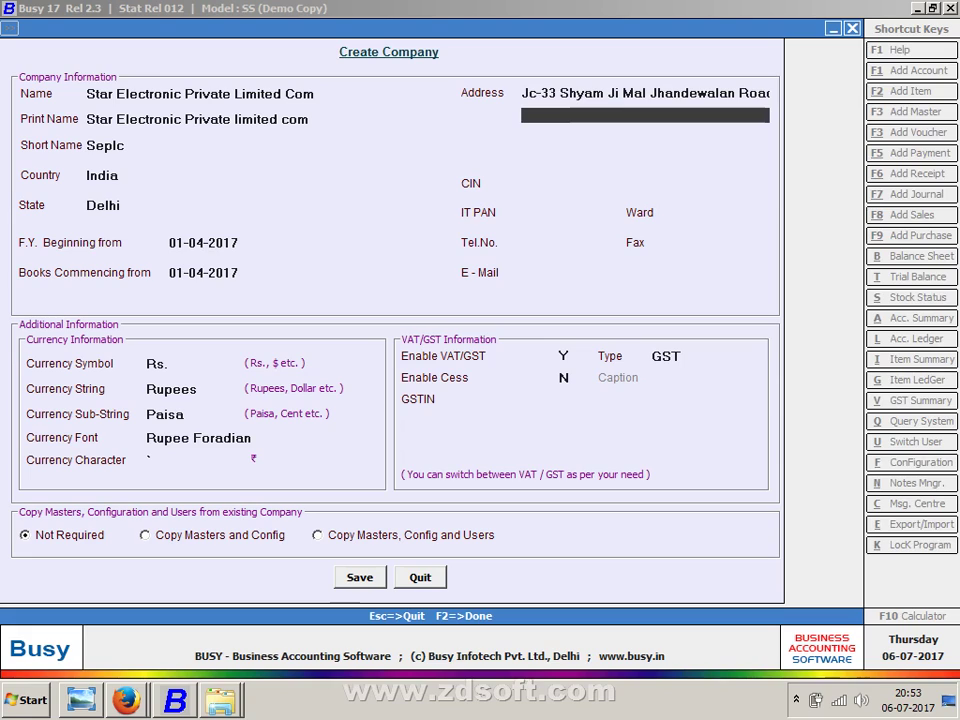
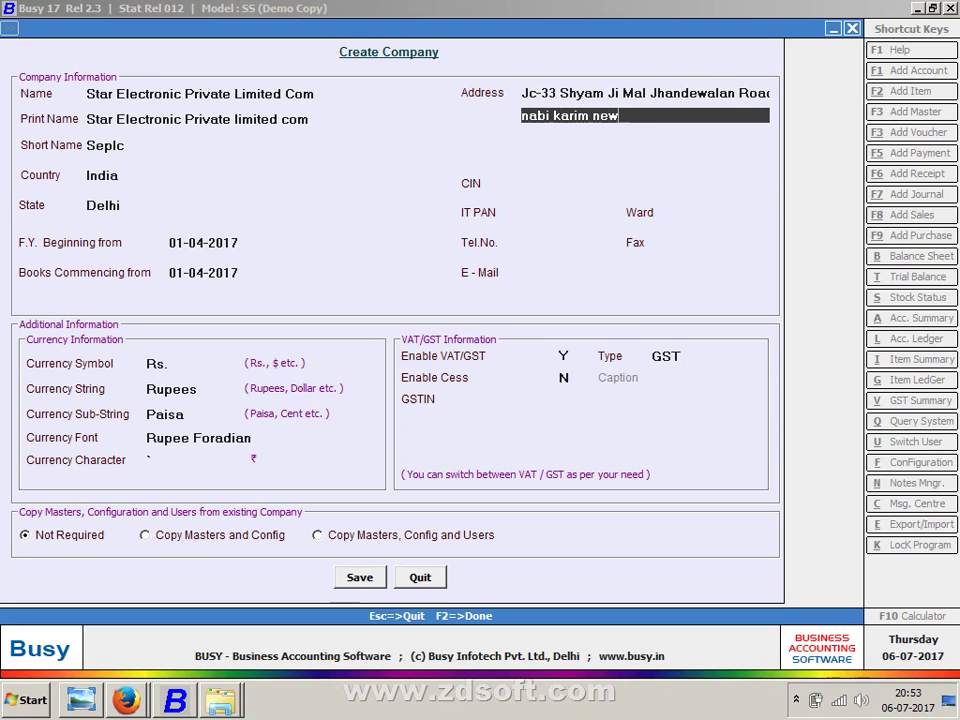
# - Enter the second address line with the locality, city and PIN code
pyautogui.press('Return')
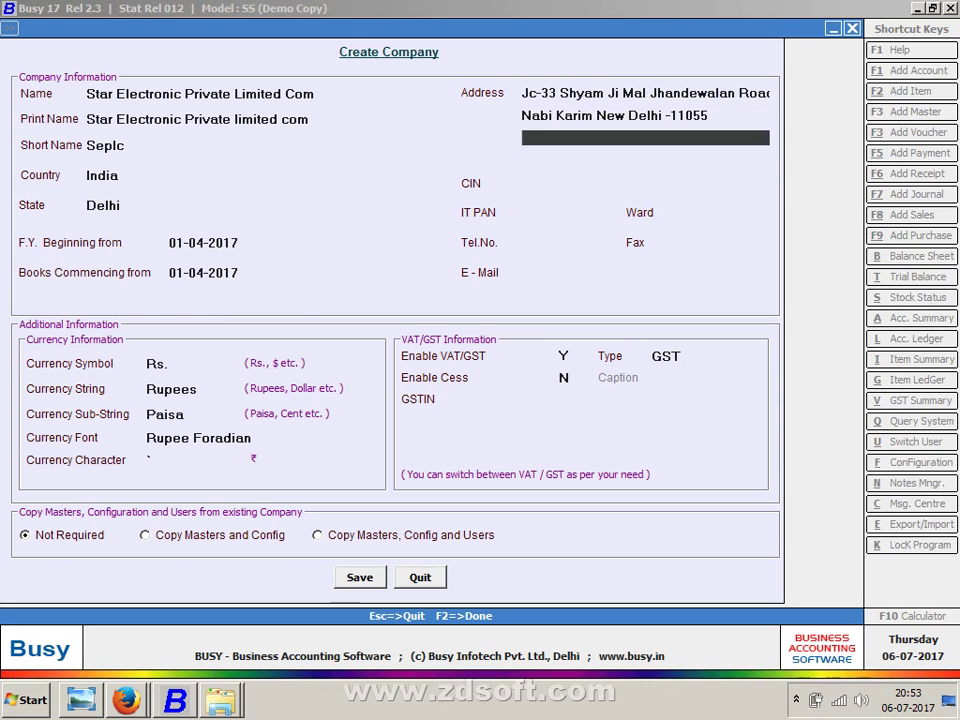
pyautogui.hotkey('alt', 'Tab')
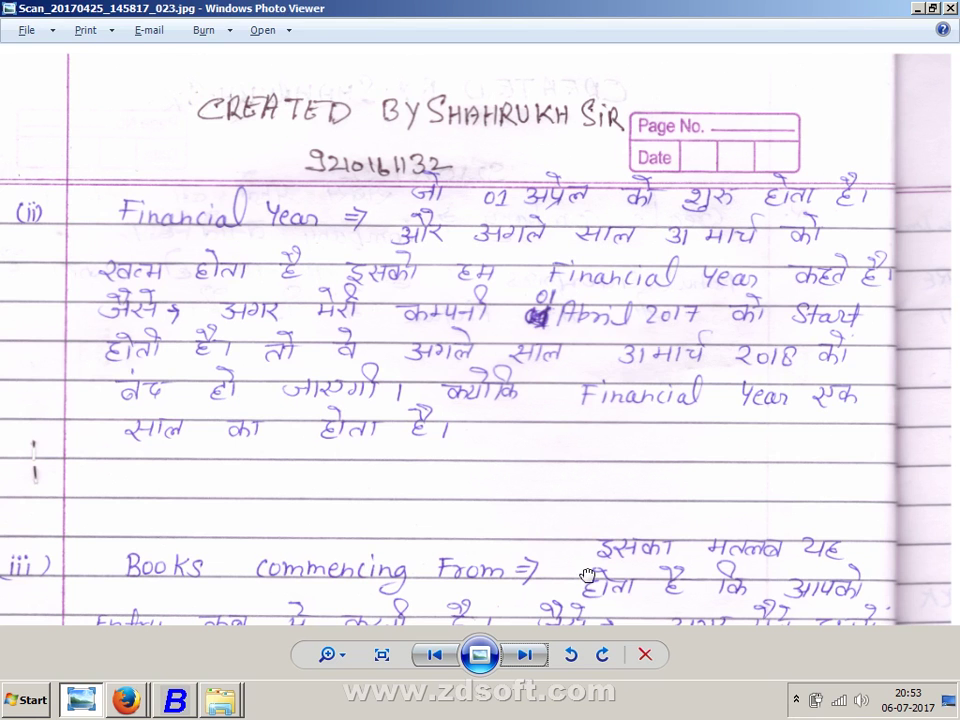
# - Check the scanned notes on Books Commencing From and the four address lines, then go back to Busy
pyautogui.moveTo(588, 577); pyautogui.dragTo(615, 122)
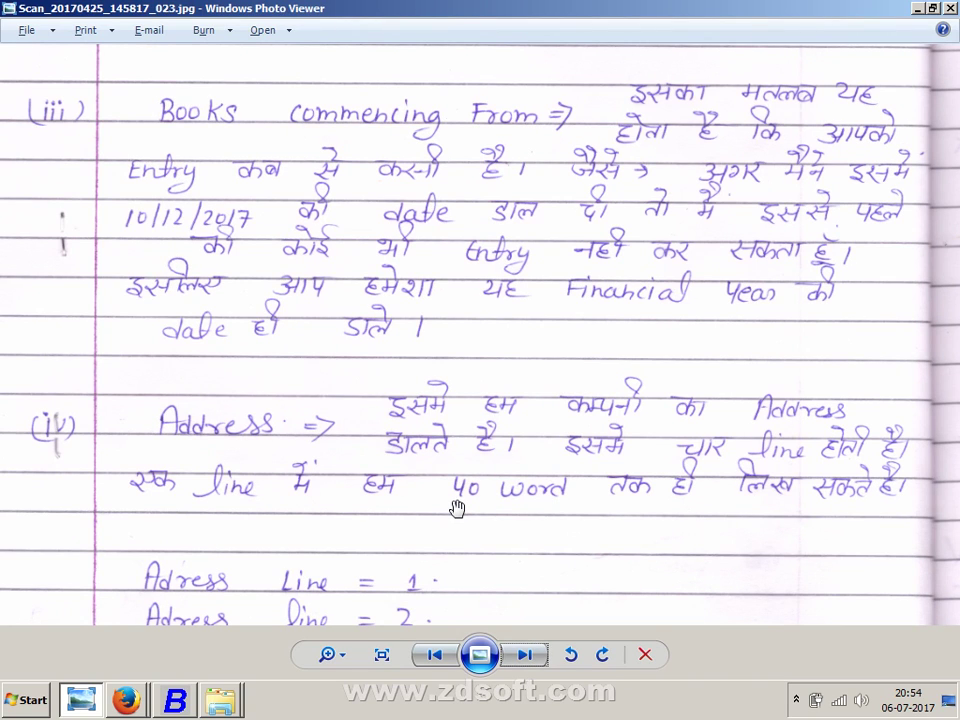
pyautogui.hotkey('alt', 'Tab')
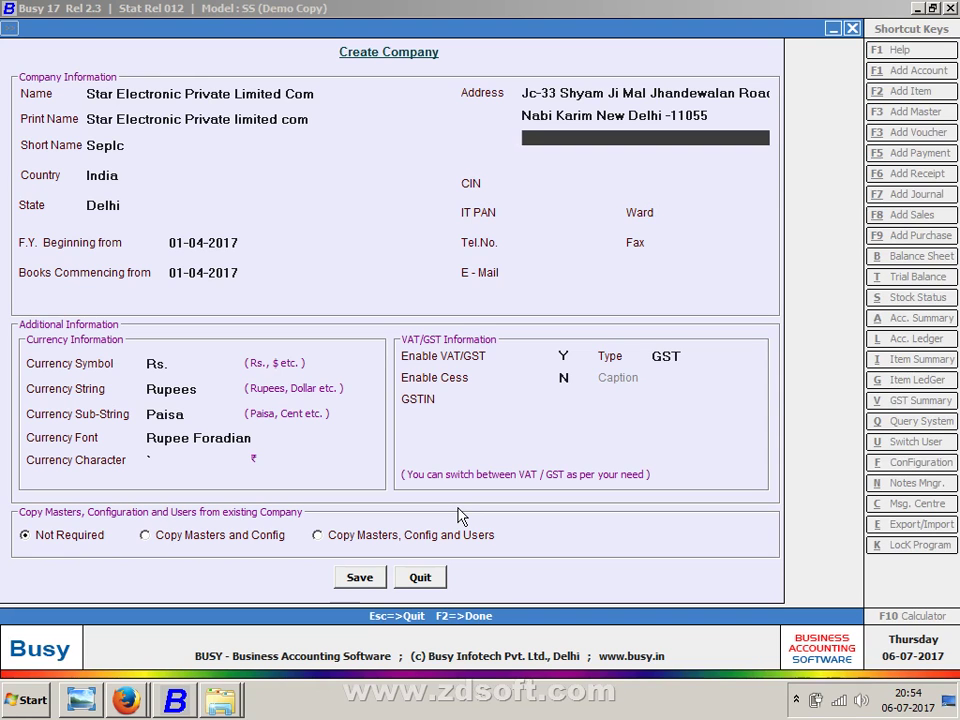
pyautogui.hotkey('alt', 'Tab')
pyautogui.moveTo(457, 508); pyautogui.dragTo(469, 345)
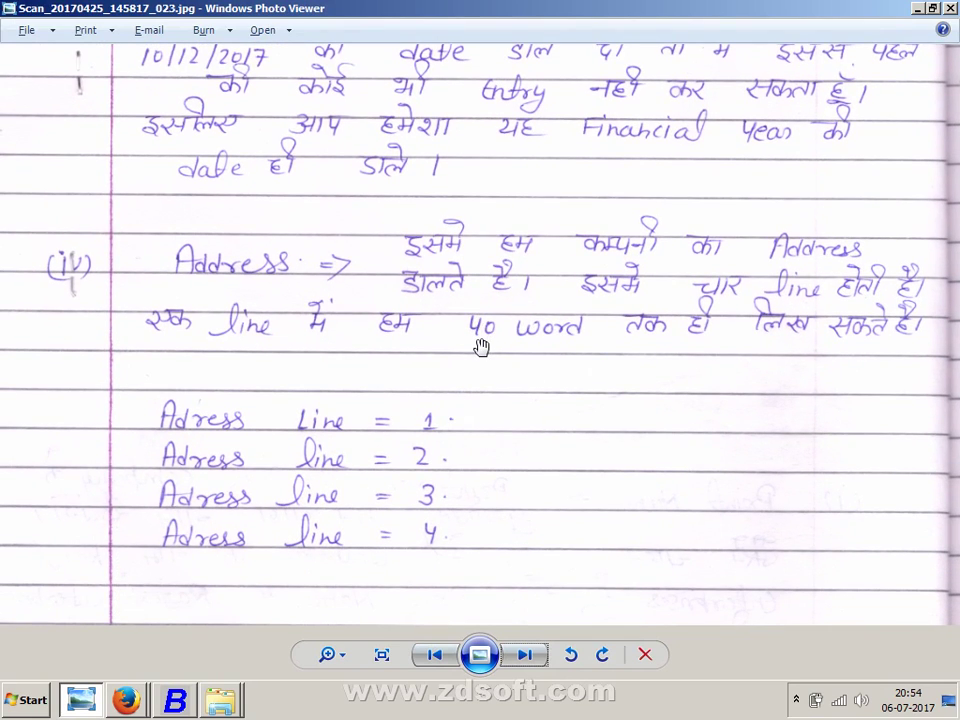
pyautogui.hotkey('alt', 'Tab')
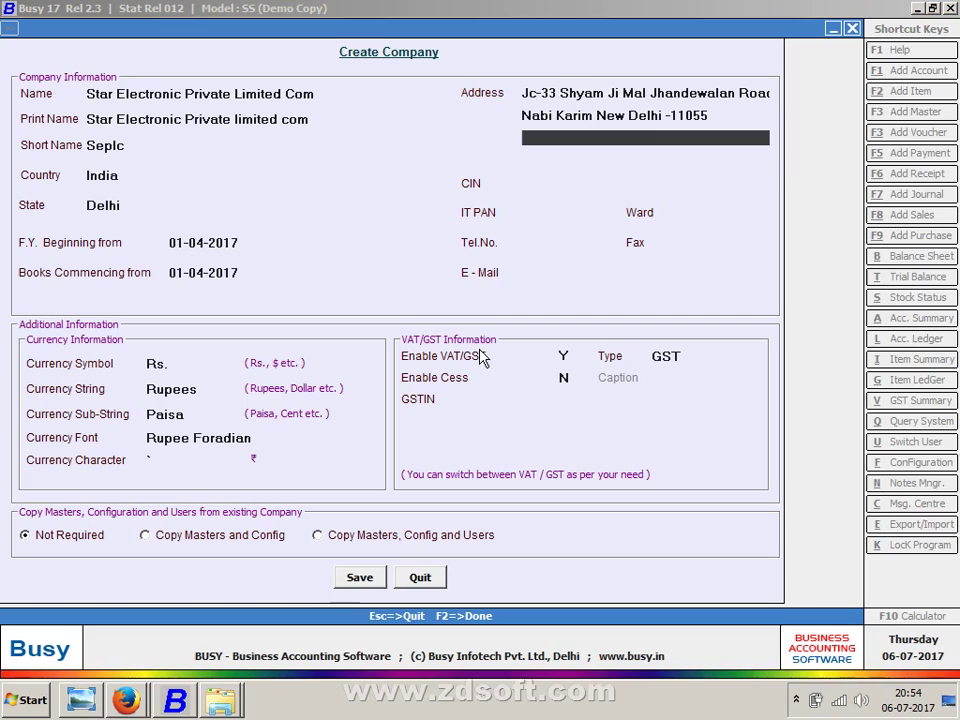
# - Move through the address lines to the CIN field and open the next notes scan (_024)
pyautogui.press('Up')
pyautogui.press('Up')
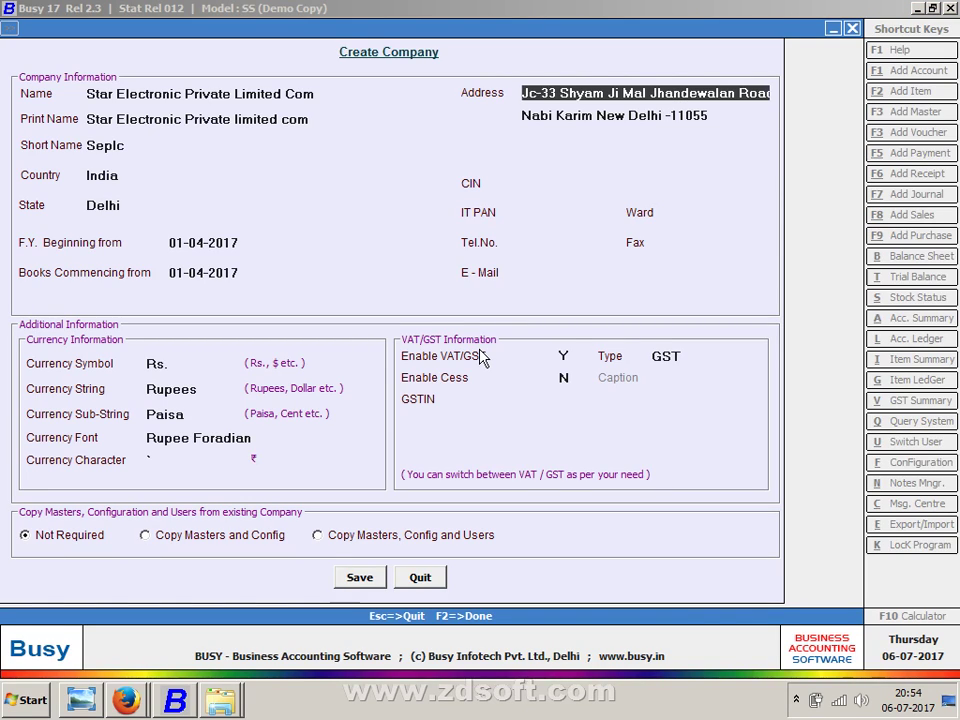
pyautogui.press('Down')
pyautogui.press('Down')
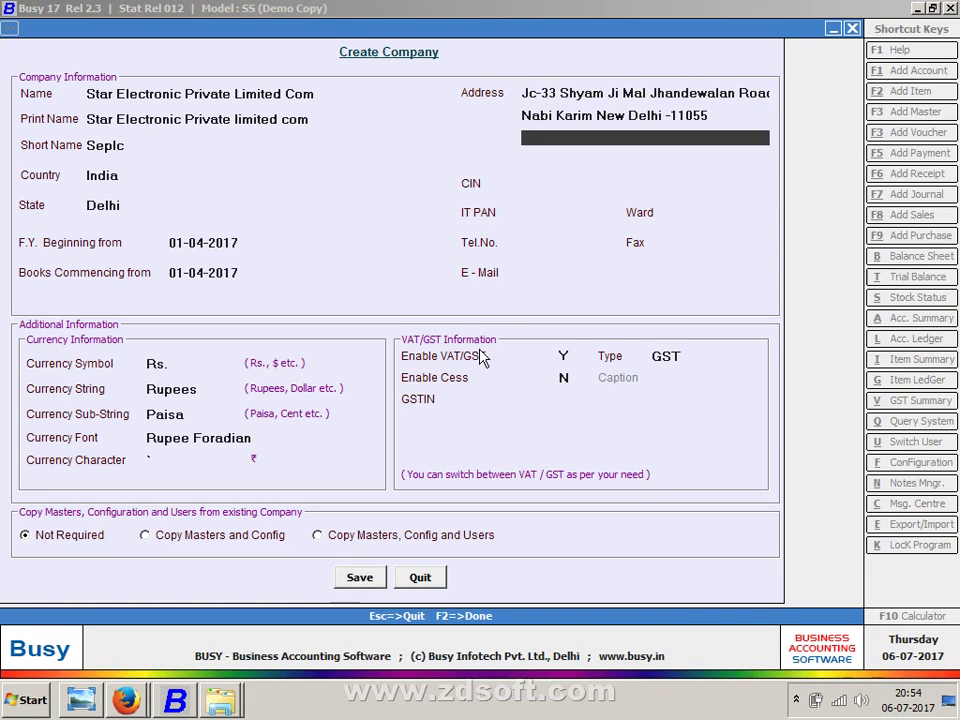
pyautogui.press('Down')
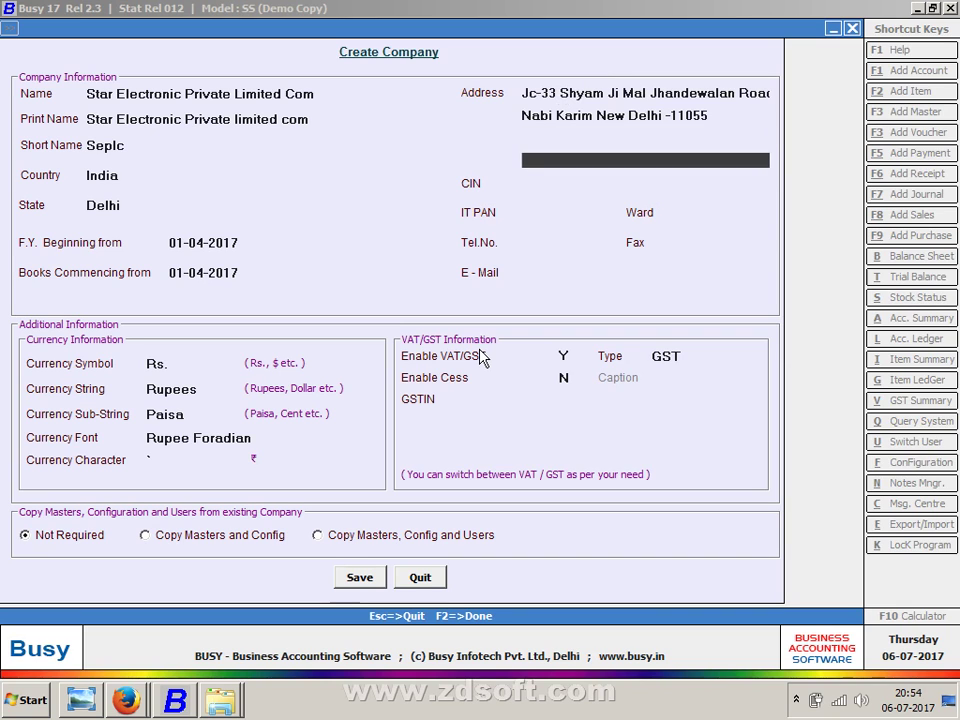
pyautogui.press('Up')
pyautogui.press('Up')
pyautogui.press('Up')
pyautogui.press('Up')
pyautogui.press('Down')
pyautogui.press('Down')
pyautogui.press('Down')
pyautogui.press('Down')
pyautogui.press('Down')
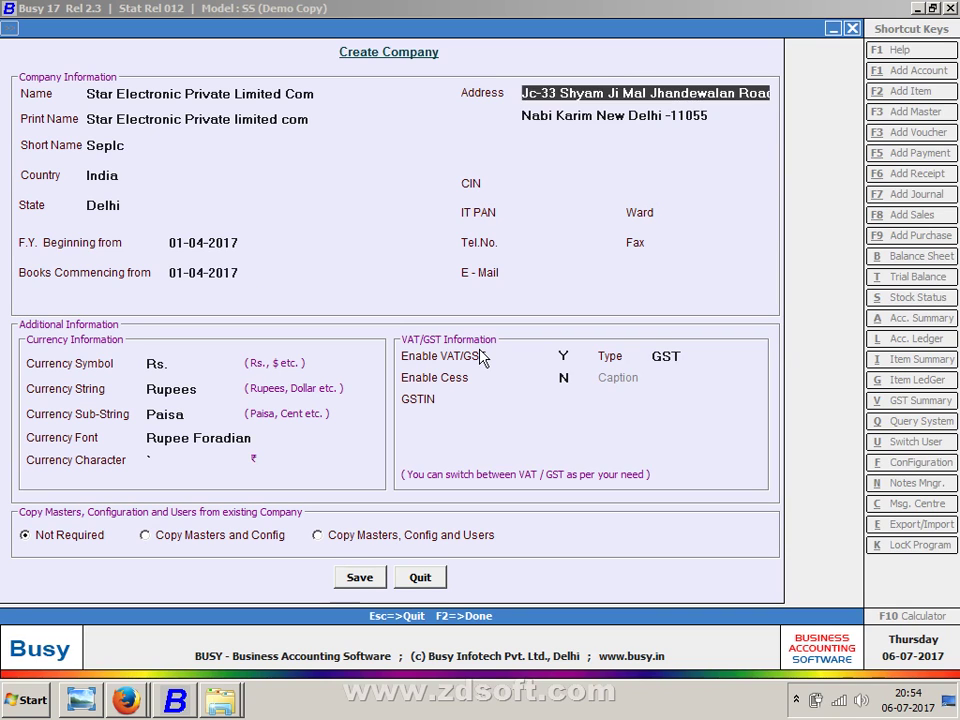
pyautogui.hotkey('alt', 'Tab')
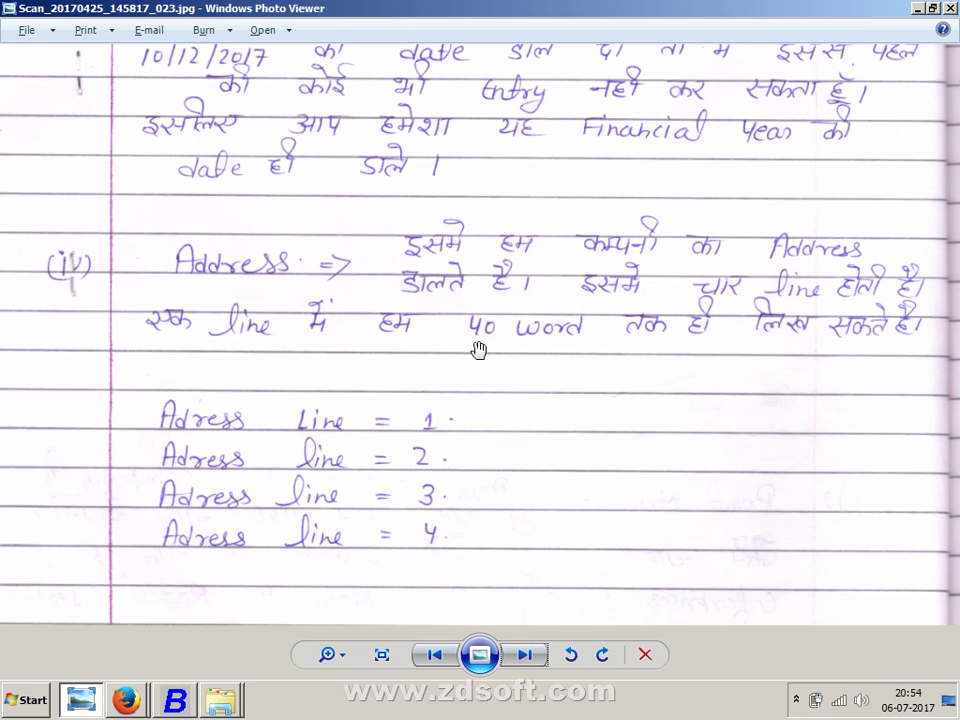
pyautogui.press('Right')
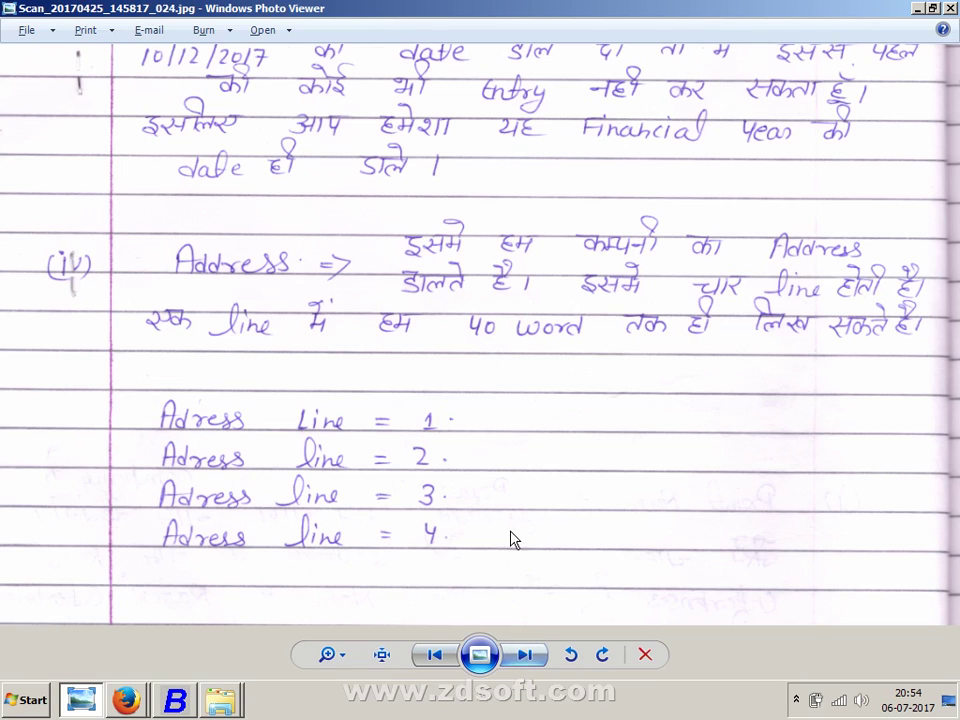
# - Read the scan's breakdown of the 21-digit CIN, including the listing-status first character
pyautogui.scroll(3, 513, 465)
pyautogui.moveTo(536, 294); pyautogui.dragTo(508, 636)
pyautogui.moveTo(499, 401); pyautogui.dragTo(507, 494)
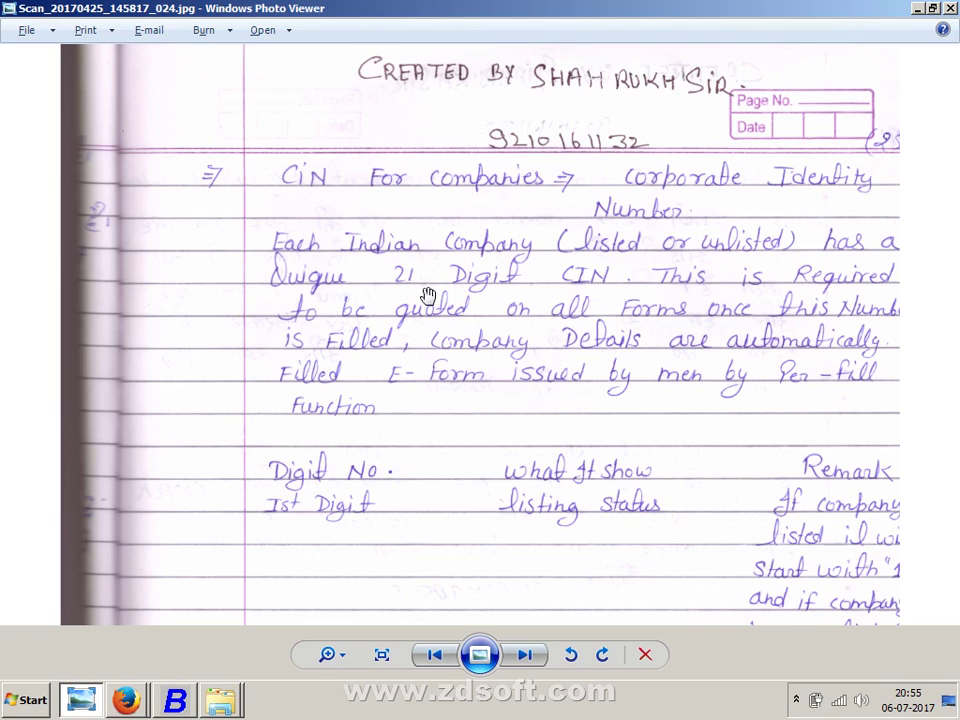
pyautogui.moveTo(499, 458); pyautogui.dragTo(524, 289)
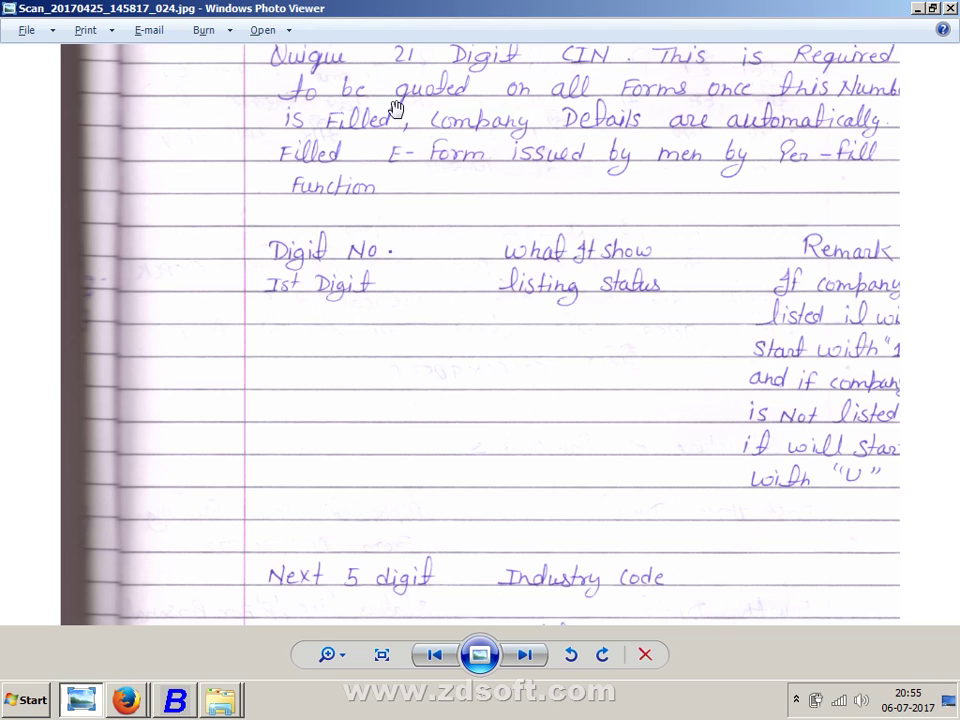
pyautogui.moveTo(422, 137); pyautogui.dragTo(432, 285)
pyautogui.moveTo(826, 541); pyautogui.dragTo(836, 435)
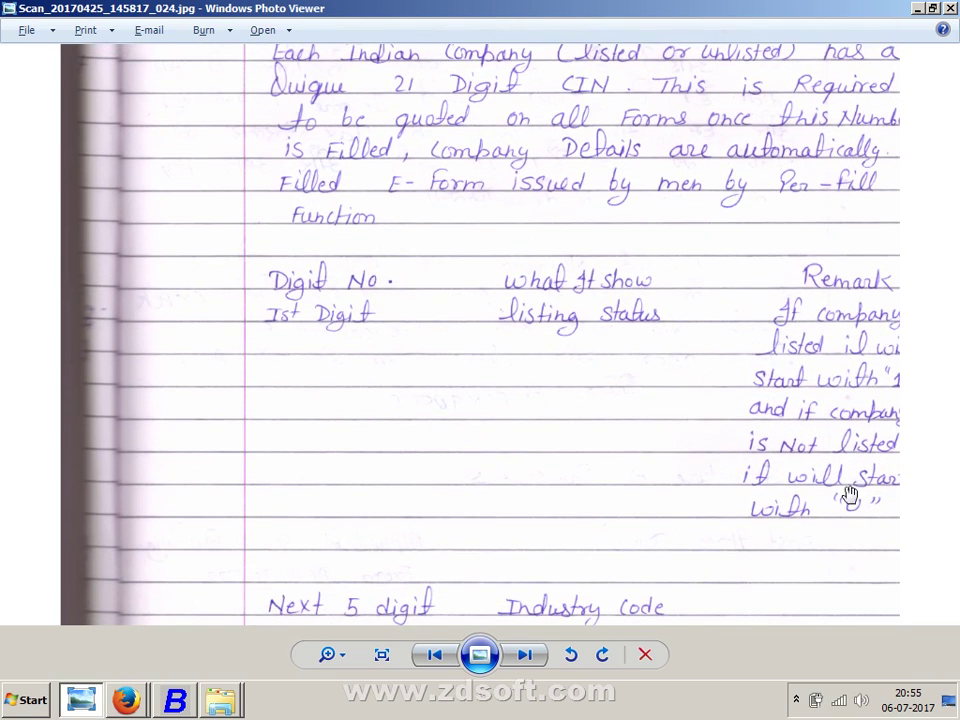
pyautogui.hotkey('alt', 'Tab')
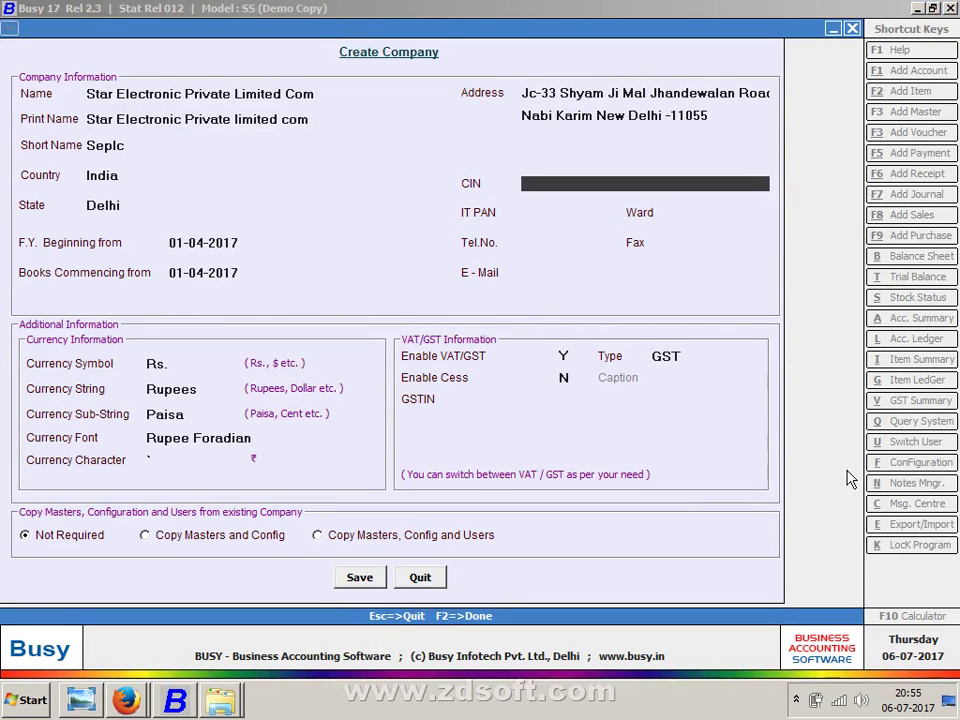
# - Start the CIN with the unlisted prefix U and industry code 11005
pyautogui.write('U')
pyautogui.hotkey('alt', 'Tab')
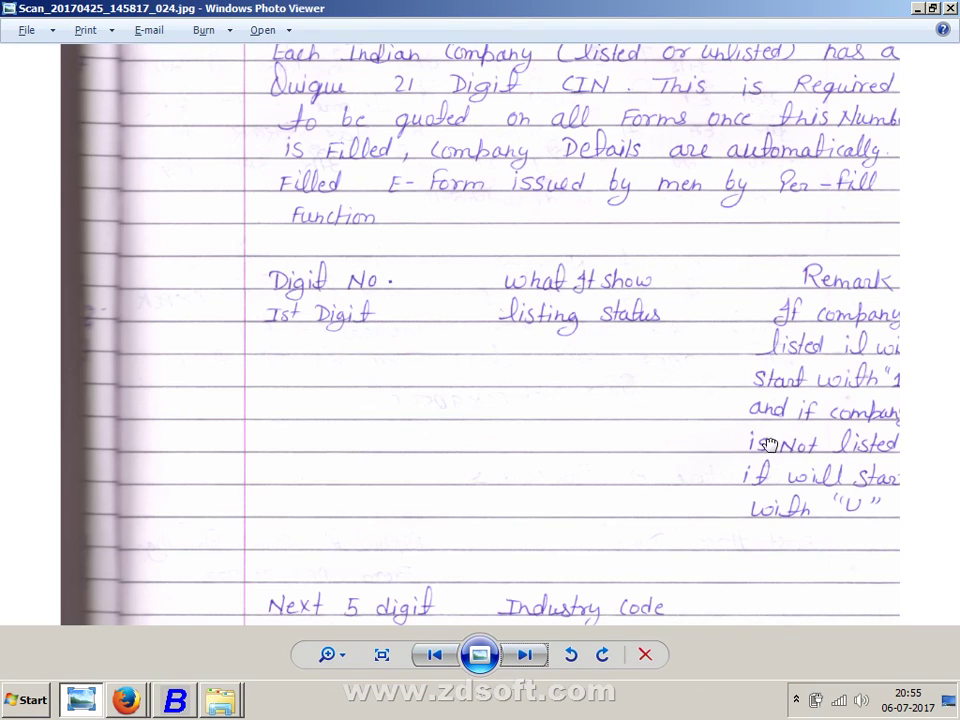
pyautogui.moveTo(793, 422); pyautogui.dragTo(760, 275)
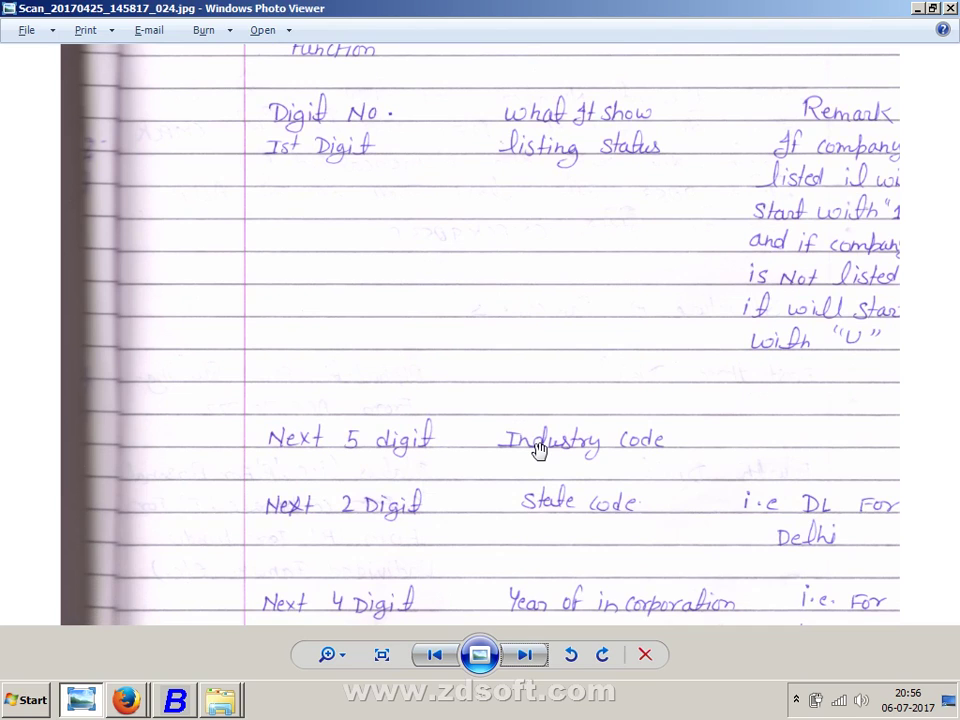
pyautogui.hotkey('alt', 'Tab')
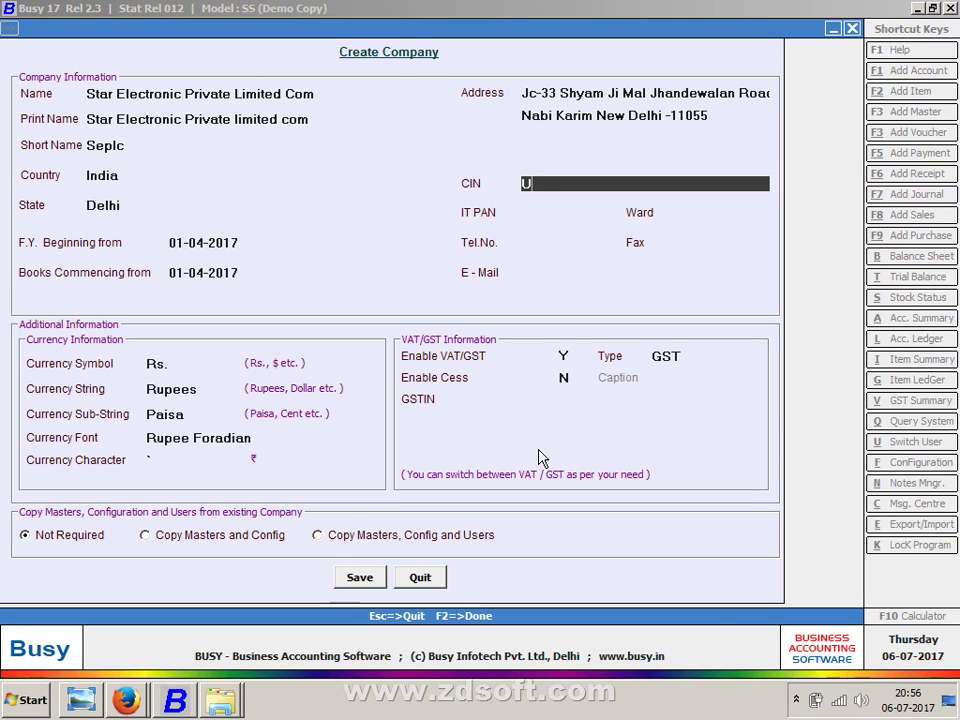
pyautogui.write('11005')
# - Add Delhi's state code DL to the CIN after checking the state-code notes
pyautogui.hotkey('alt', 'Tab')
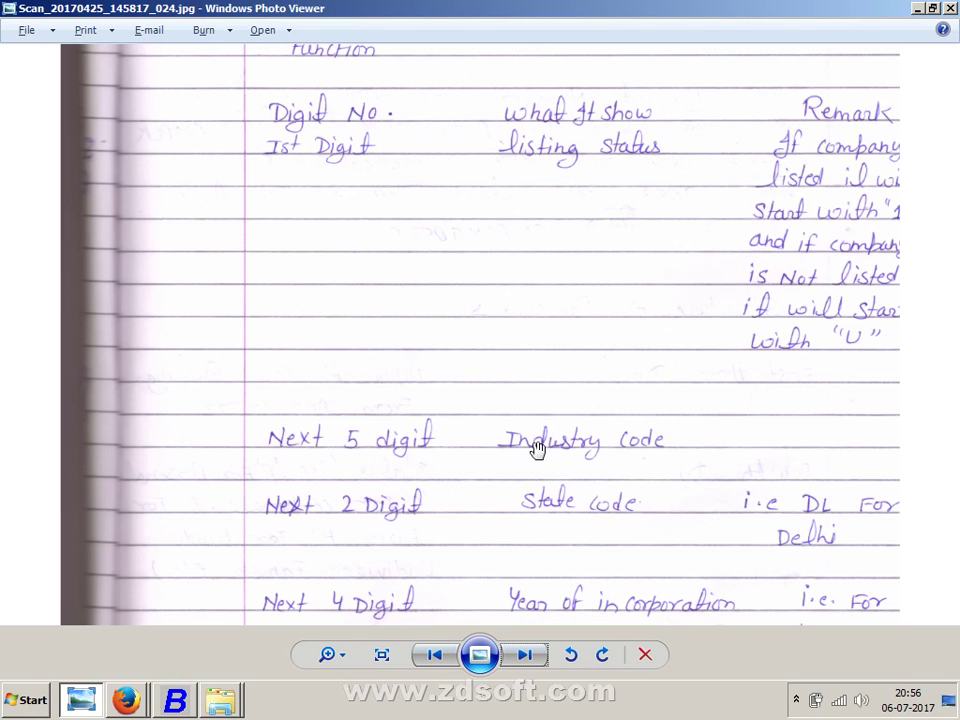
pyautogui.moveTo(534, 484); pyautogui.dragTo(527, 370)
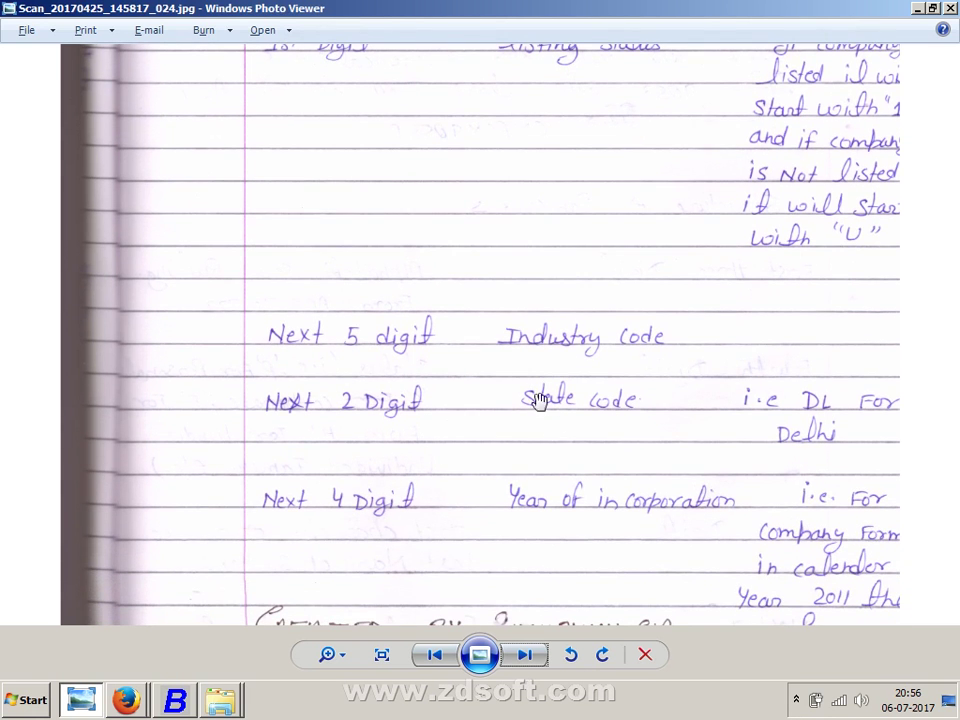
pyautogui.moveTo(618, 556); pyautogui.dragTo(623, 416)
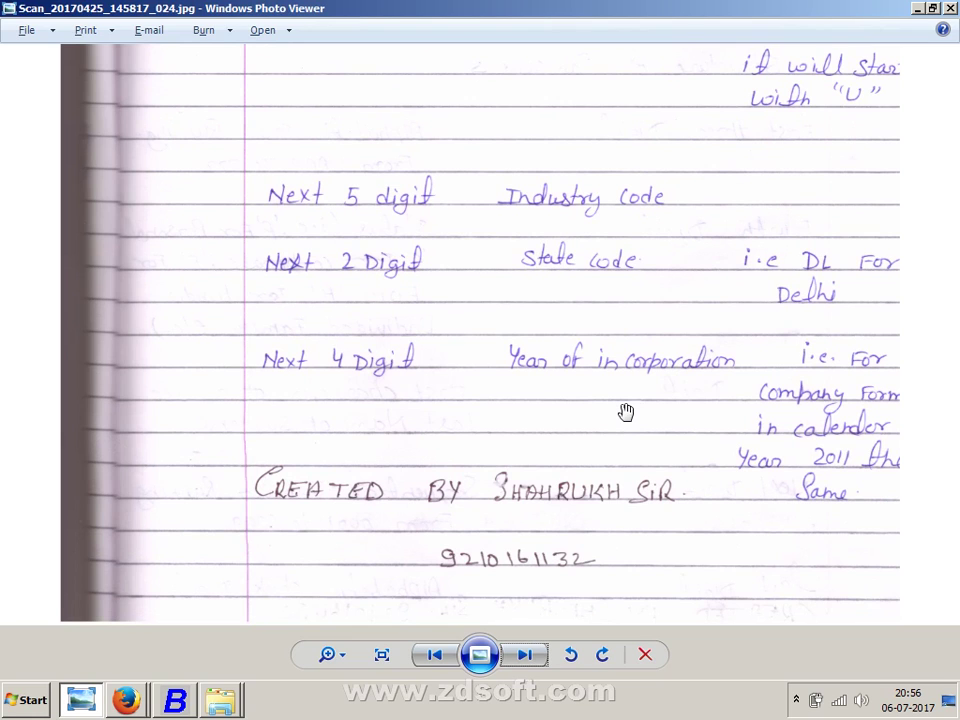
pyautogui.moveTo(469, 315); pyautogui.dragTo(446, 405)
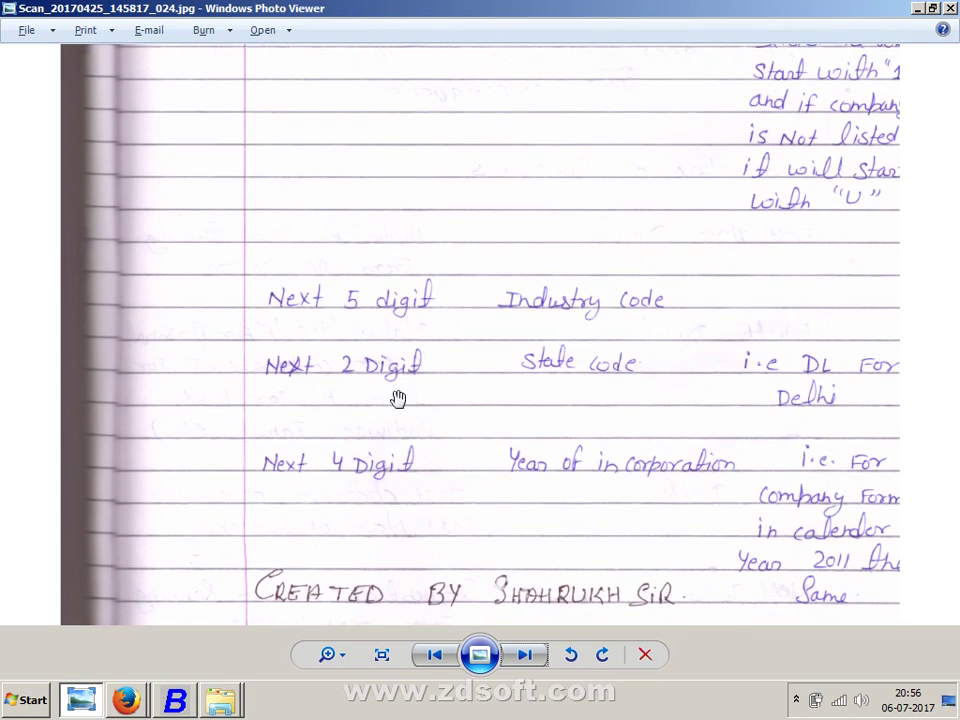
pyautogui.hotkey('alt', 'Tab')
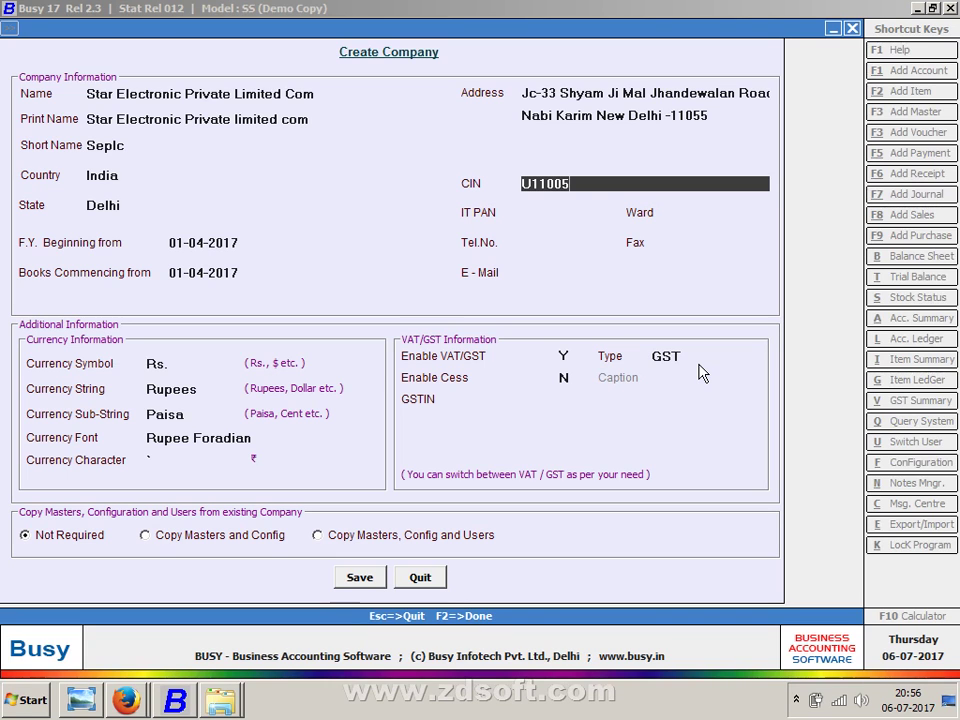
pyautogui.write('DL')
pyautogui.press('Return')
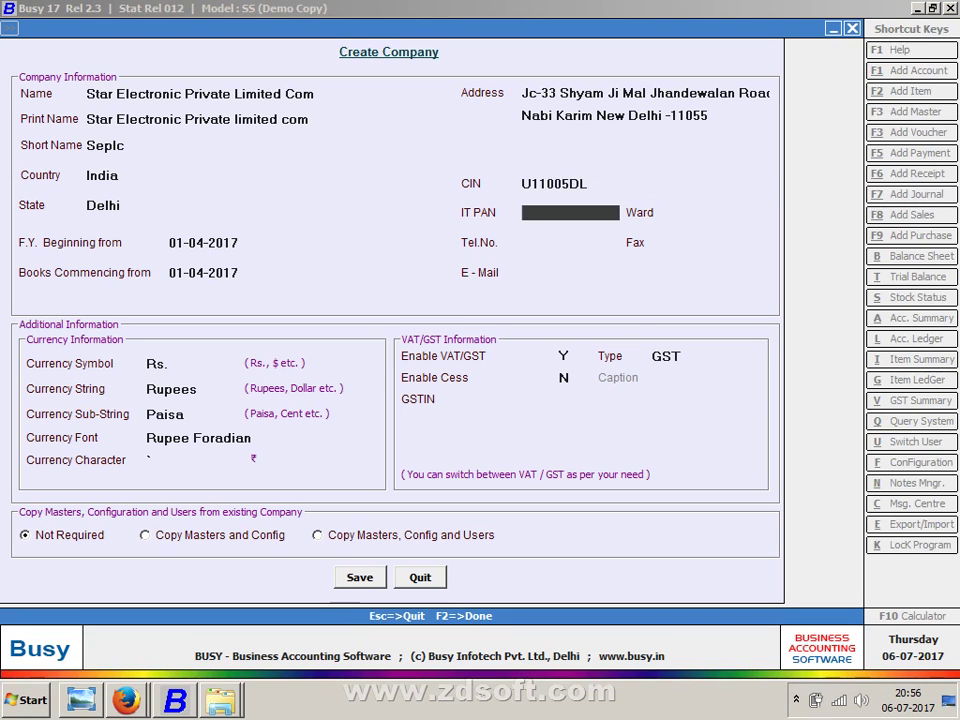
pyautogui.hotkey('alt', 'Tab')
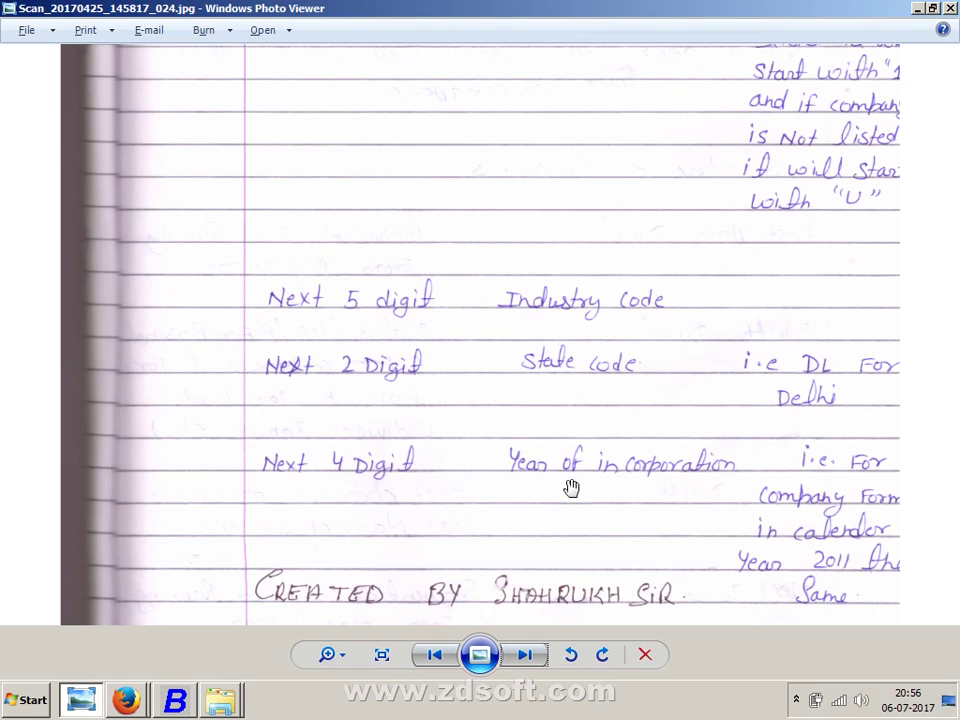
pyautogui.hotkey('alt', 'Tab')
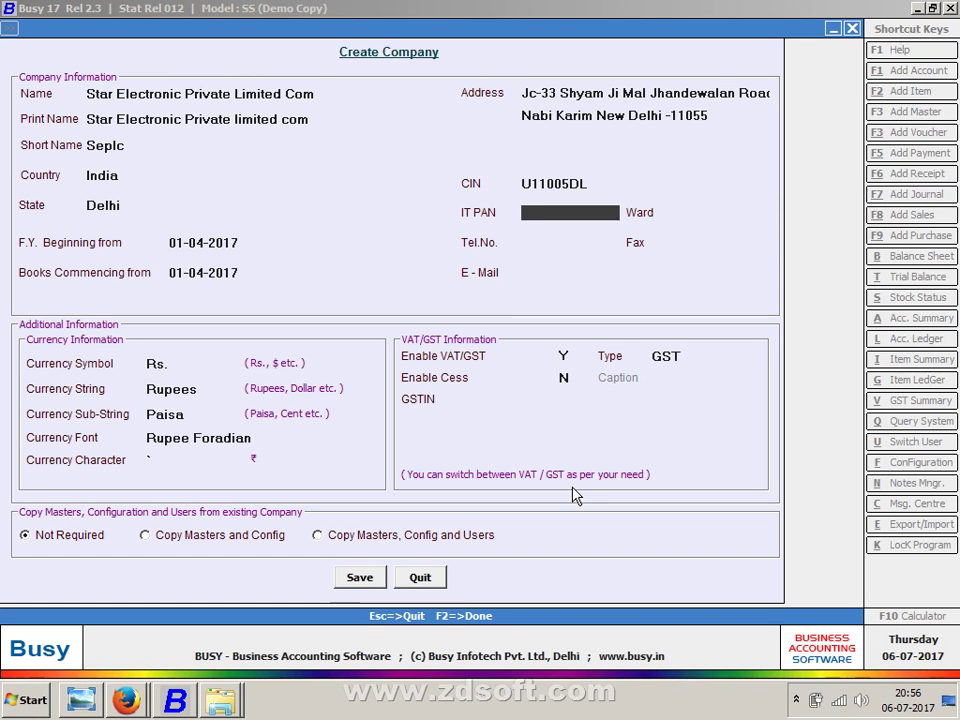
# - Append incorporation year 2013 and the remaining registration characters to the CIN
pyautogui.press('Up')
pyautogui.write('201')
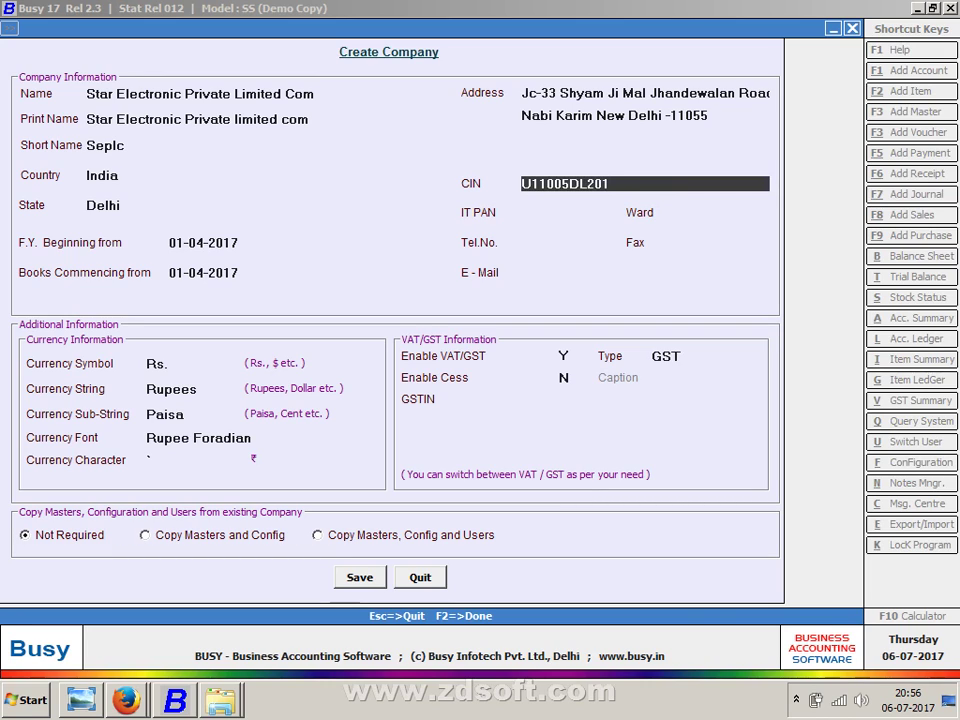
pyautogui.write('3')
pyautogui.hotkey('alt', 'Tab')
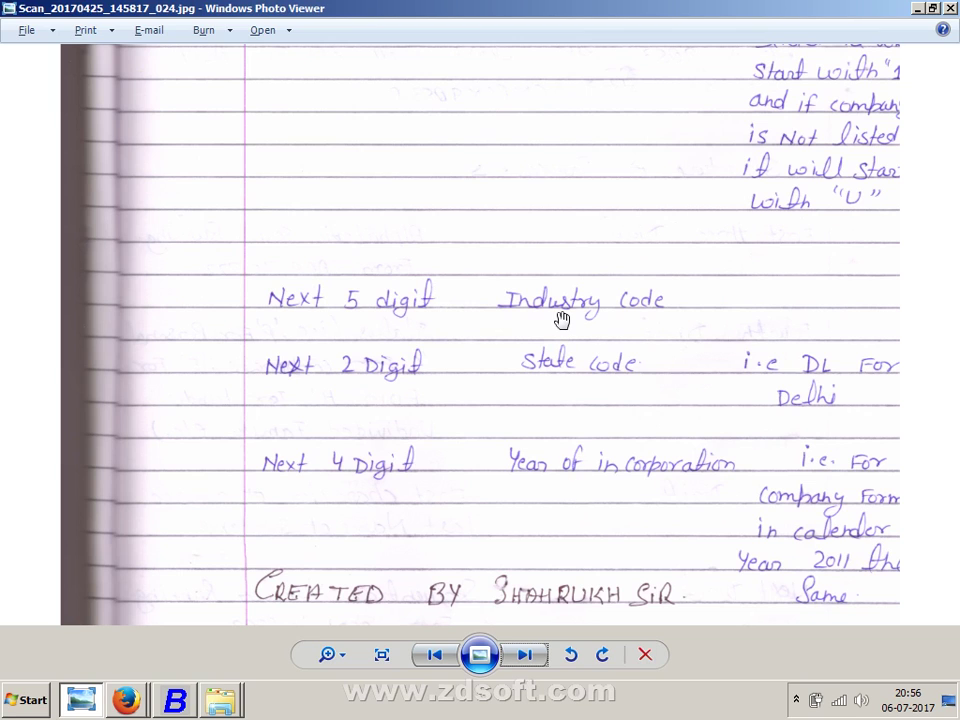
pyautogui.hotkey('alt', 'Tab')
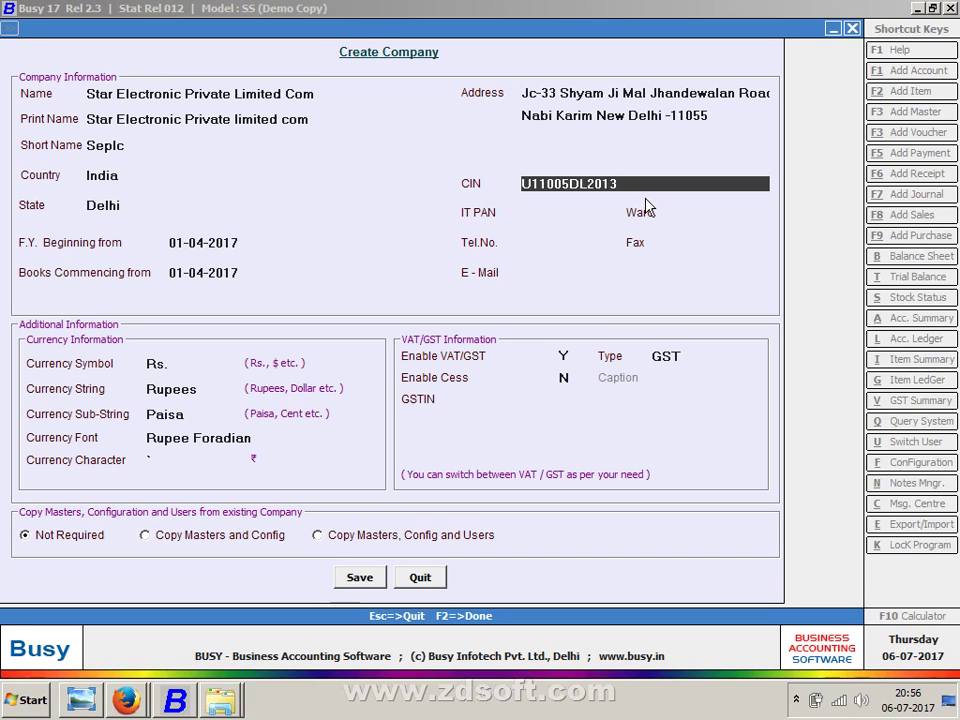
pyautogui.write('UZFFSGSGSG12')
# - Confirm the completed CIN and move on to the IT PAN field
pyautogui.click(590, 212)
pyautogui.click(645, 183)
pyautogui.click(570, 212)
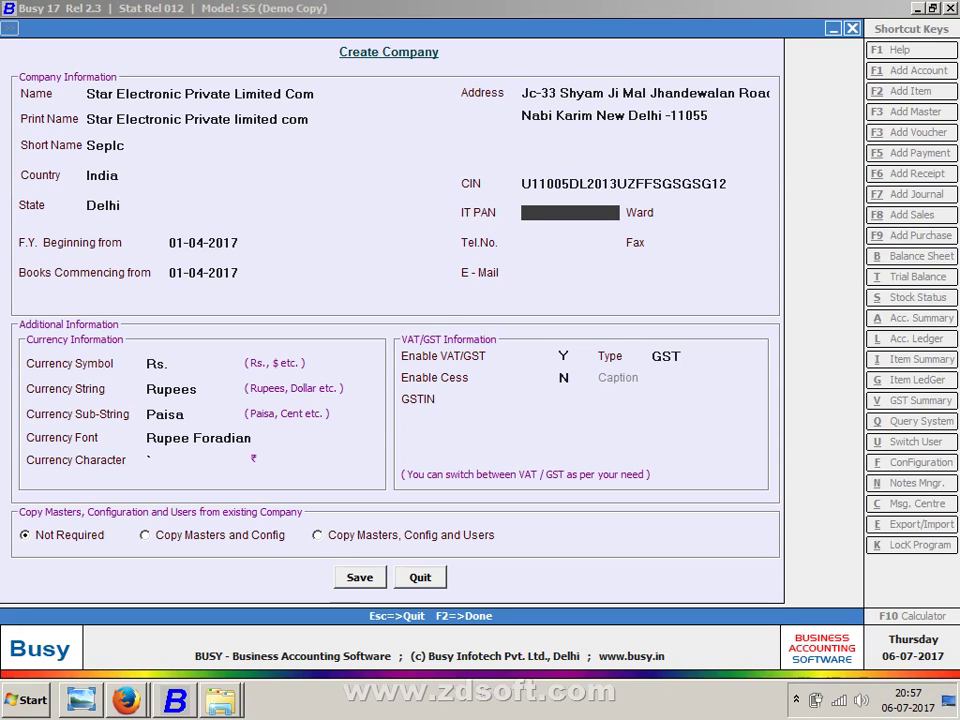
pyautogui.click(645, 183)
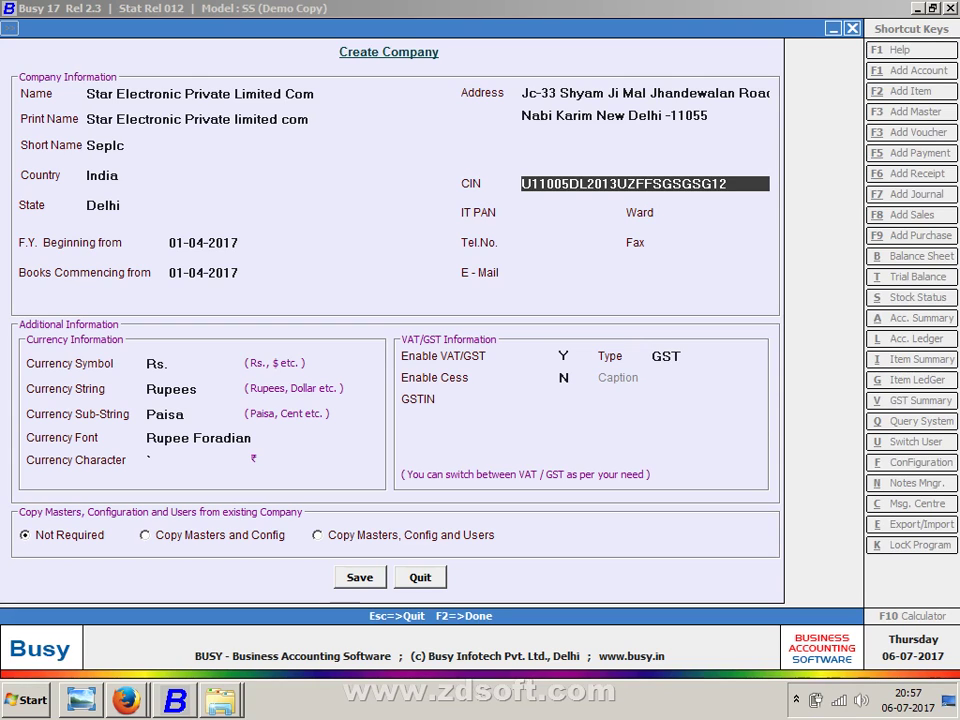
pyautogui.press('Return')
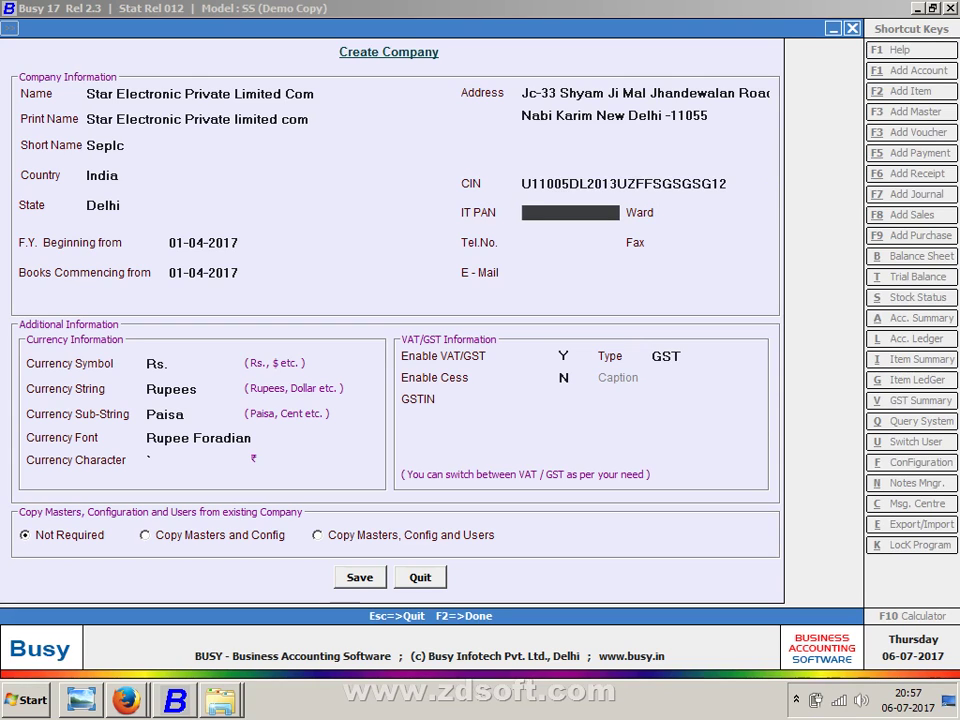
pyautogui.hotkey('alt', 'Tab')
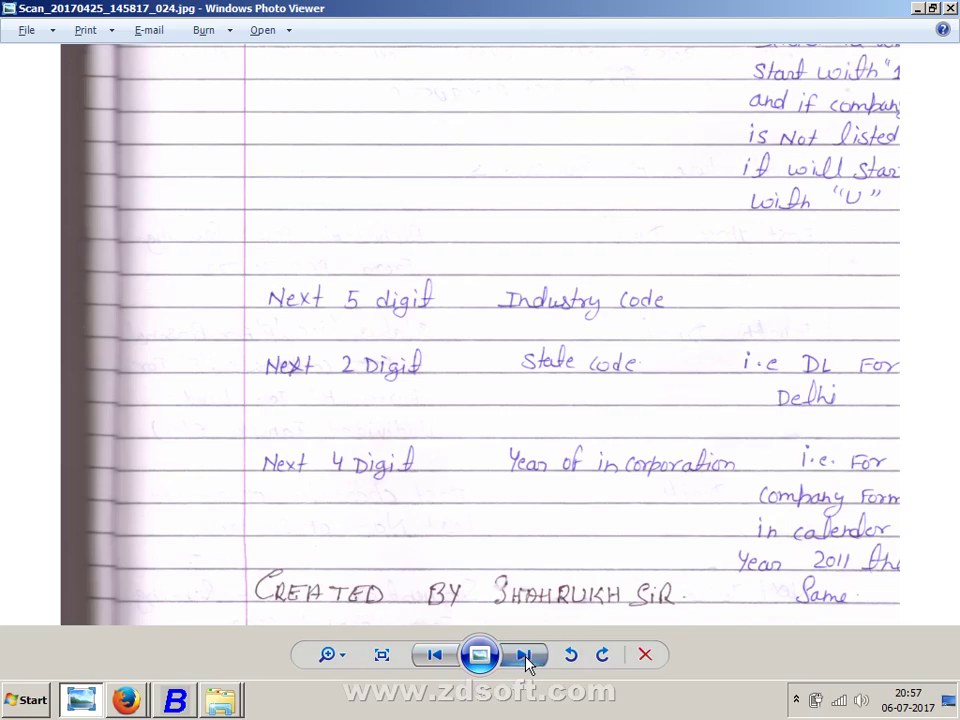
# - Read the PAN-card structure notes and type the first three letters of the IT PAN
pyautogui.click(523, 654)
pyautogui.scroll(10, 555, 455)
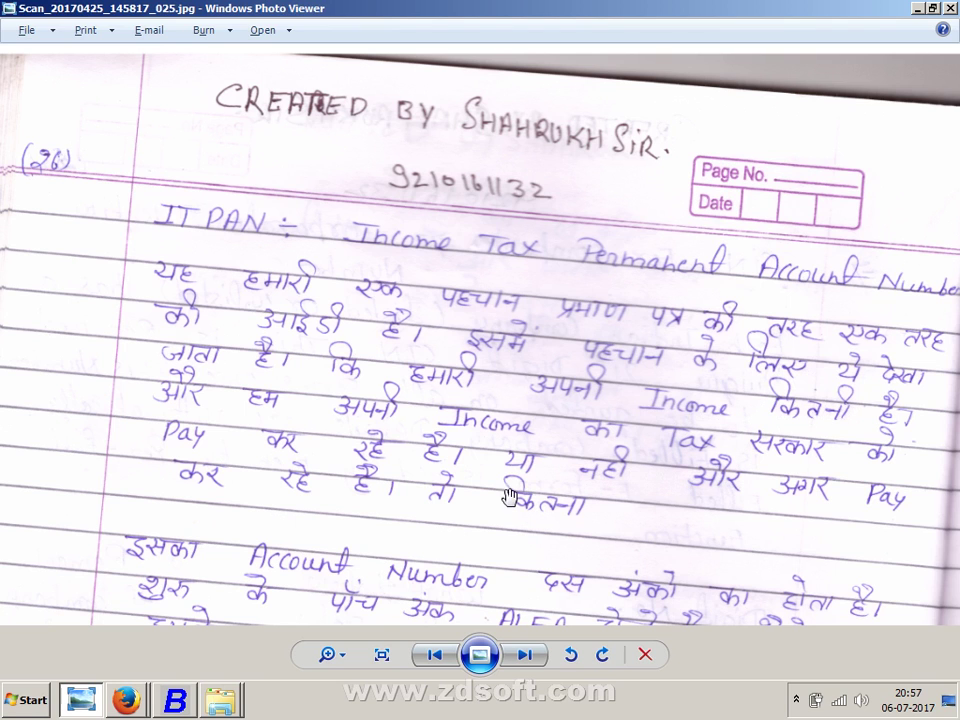
pyautogui.scroll(-3, 508, 497)
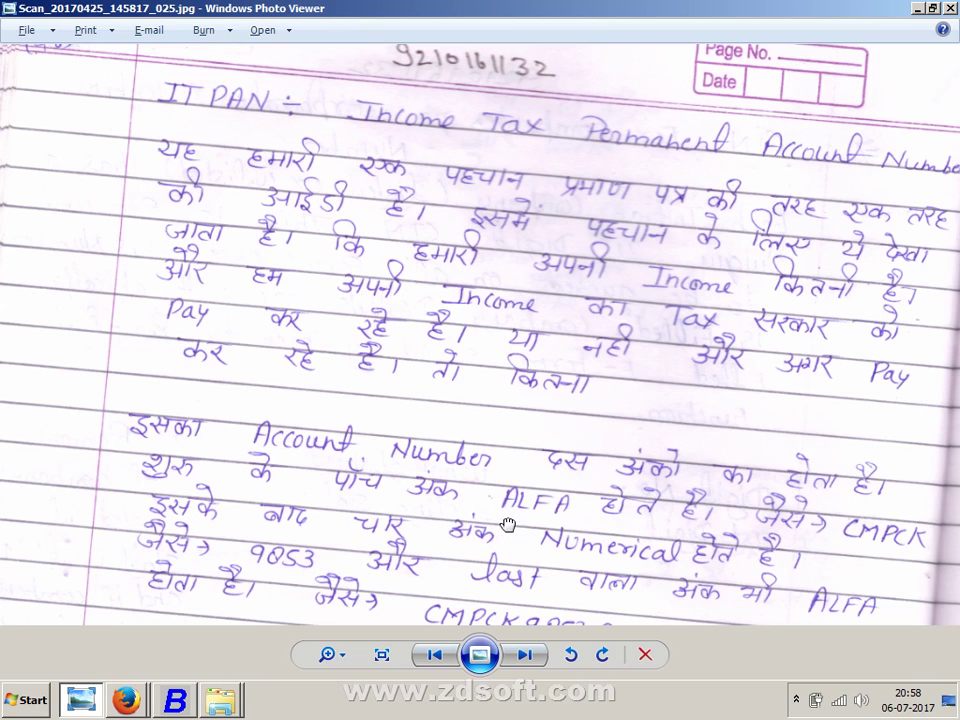
pyautogui.moveTo(508, 520); pyautogui.dragTo(520, 476)
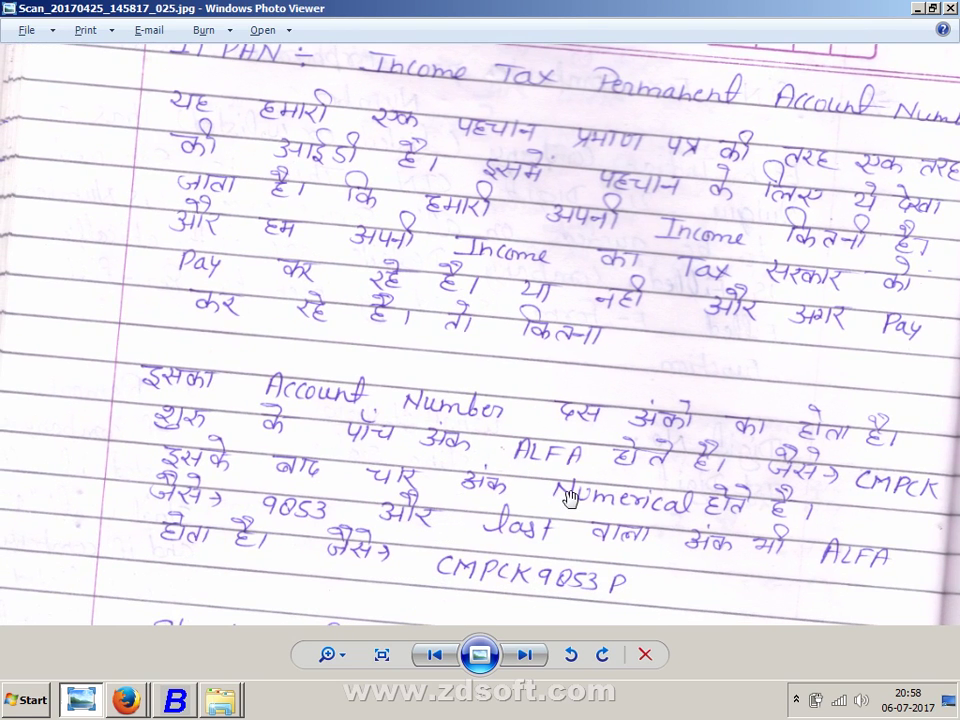
pyautogui.moveTo(543, 540); pyautogui.dragTo(544, 487)
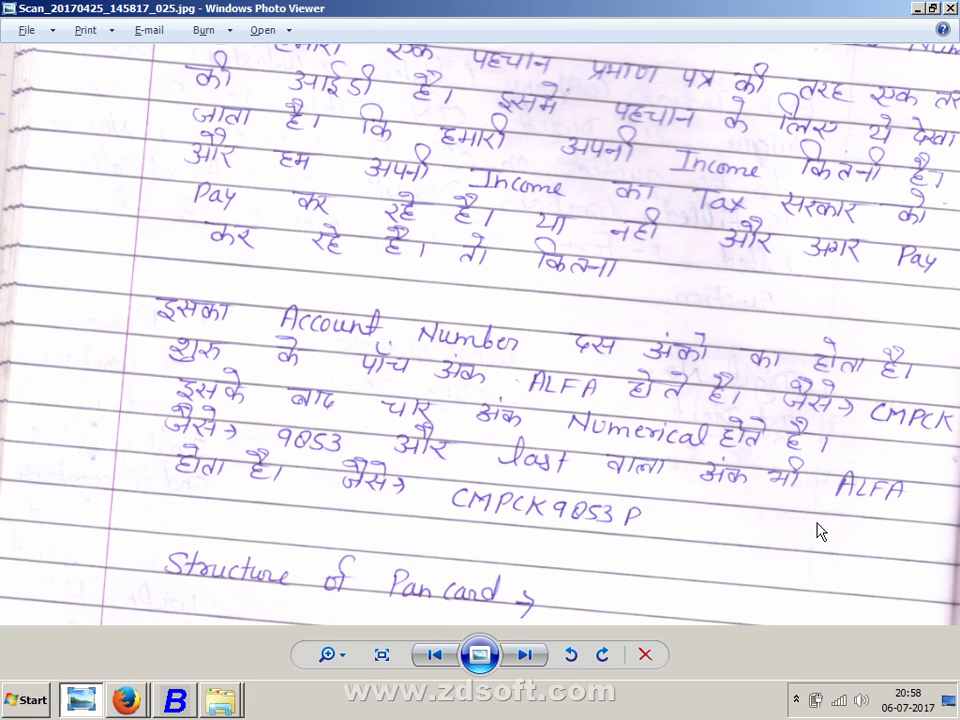
pyautogui.moveTo(818, 531); pyautogui.dragTo(907, 158)
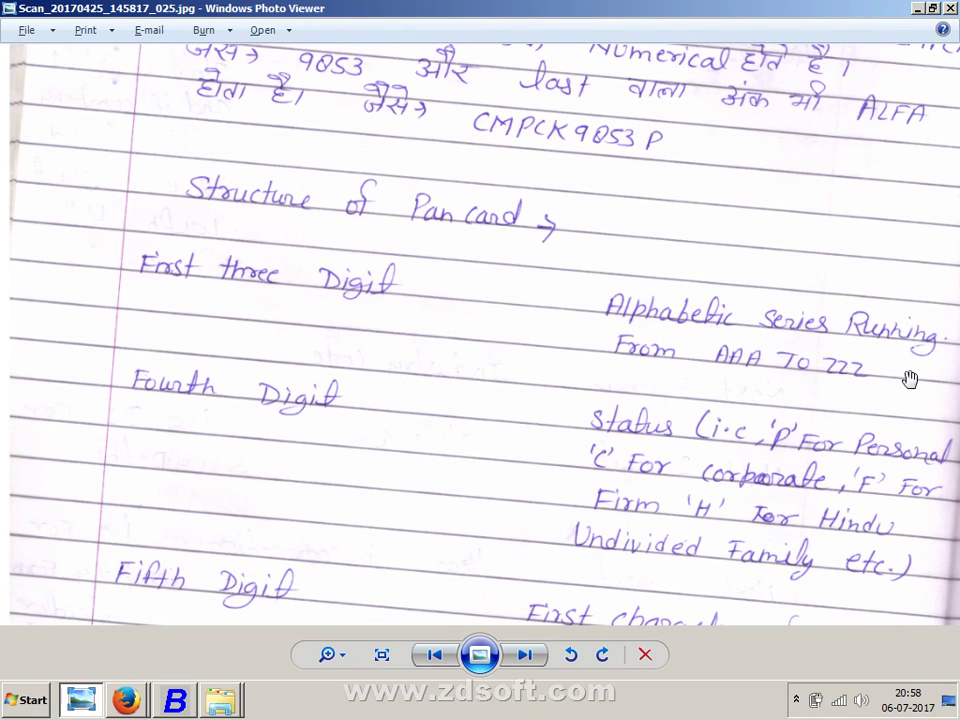
pyautogui.hotkey('alt', 'Tab')
pyautogui.write('ASD')
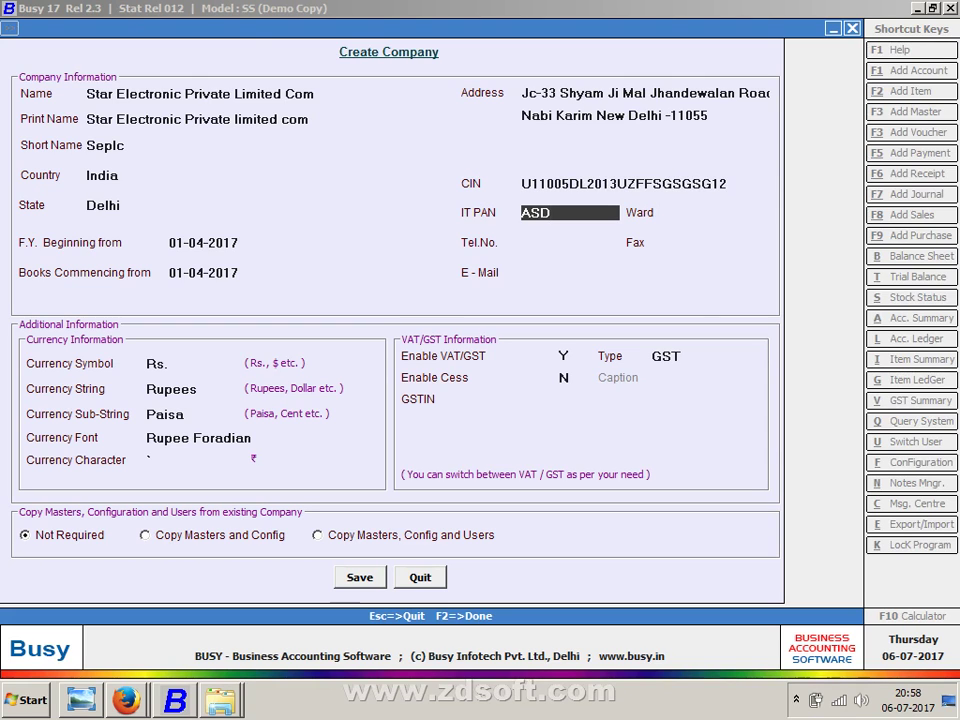
# - Complete the remaining IT PAN characters following the fifth-digit and numeric rules in the notes
pyautogui.hotkey('alt', 'Tab')
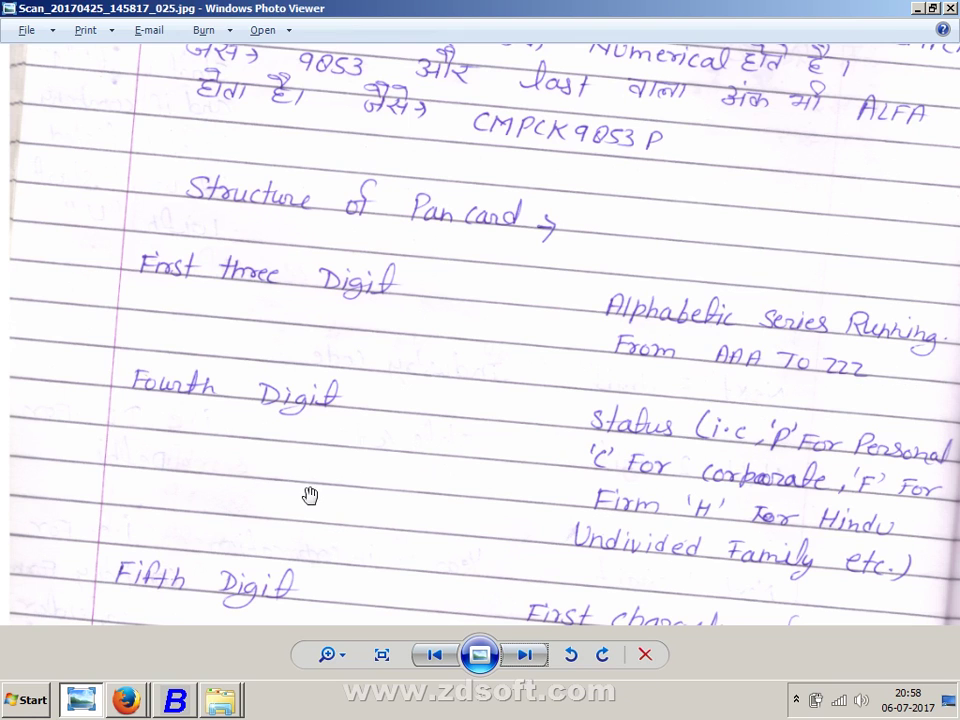
pyautogui.moveTo(310, 495); pyautogui.dragTo(341, 351)
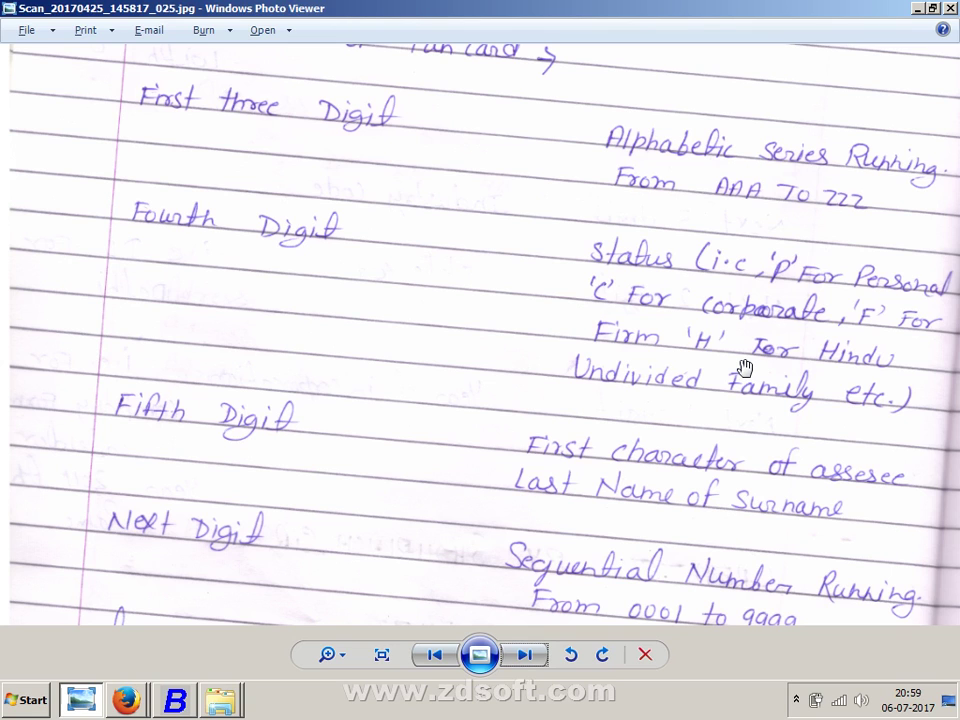
pyautogui.hotkey('alt', 'Tab')
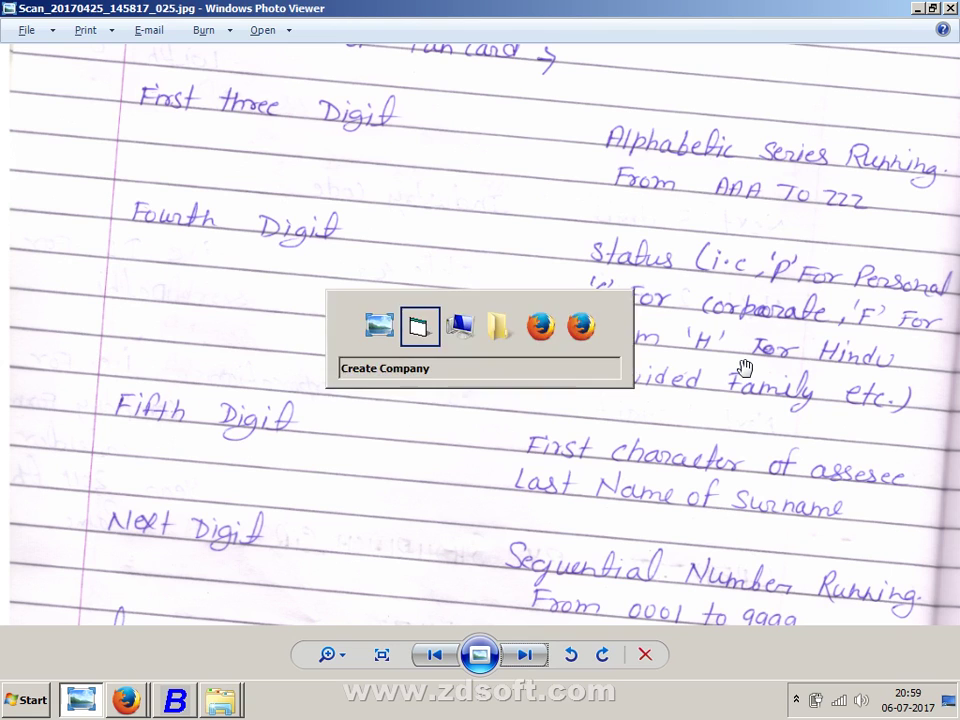
pyautogui.write('P')
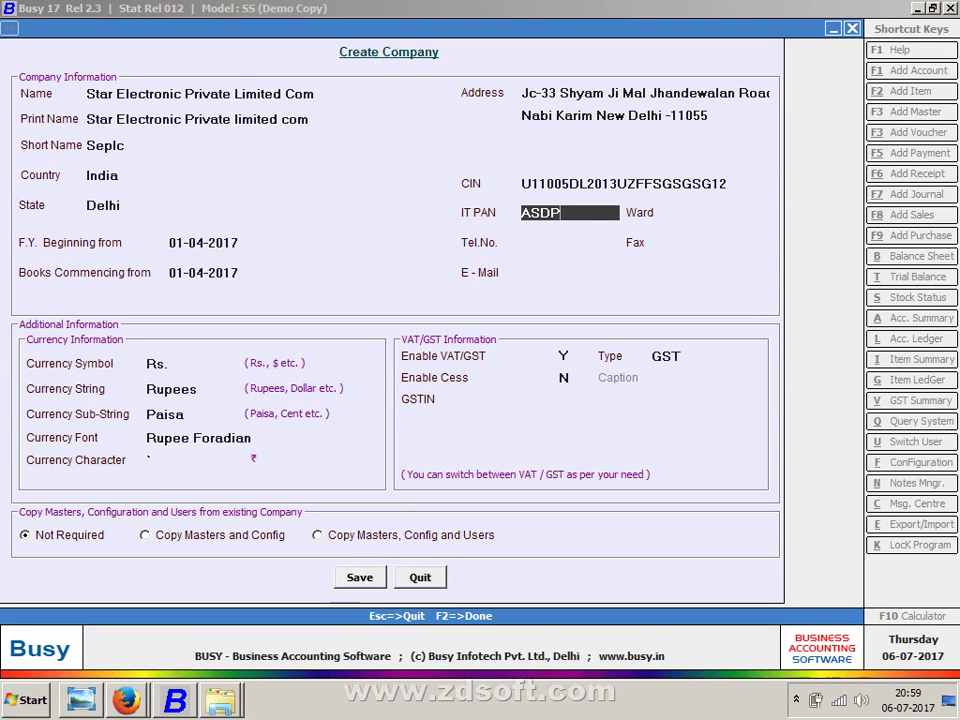
pyautogui.hotkey('alt', 'Tab')
pyautogui.scroll(-2, 658, 360)
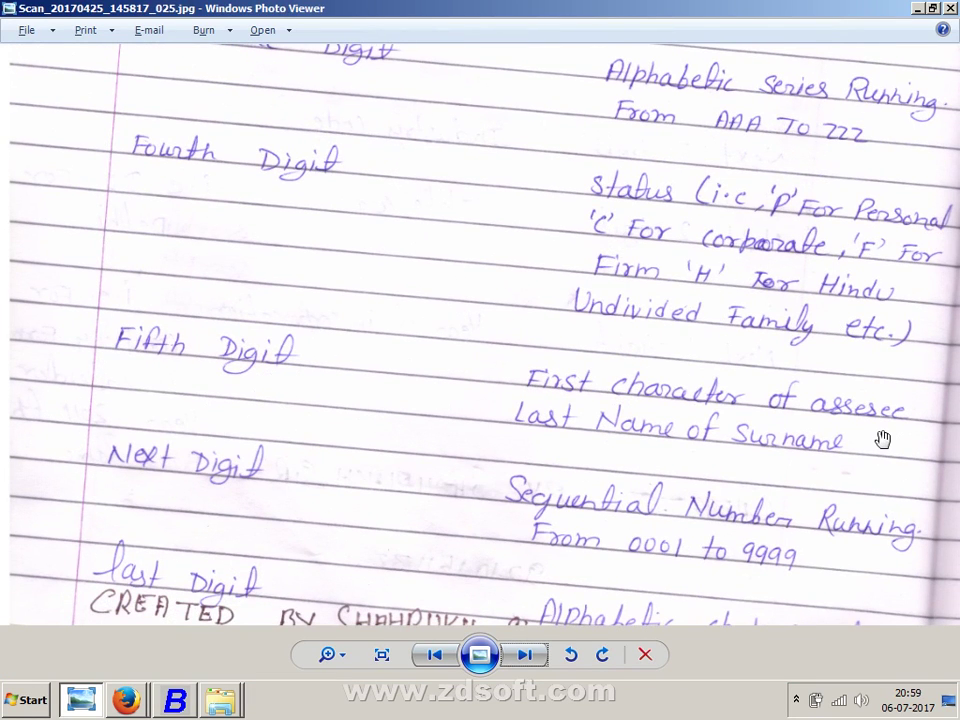
pyautogui.hotkey('alt', 'Tab')
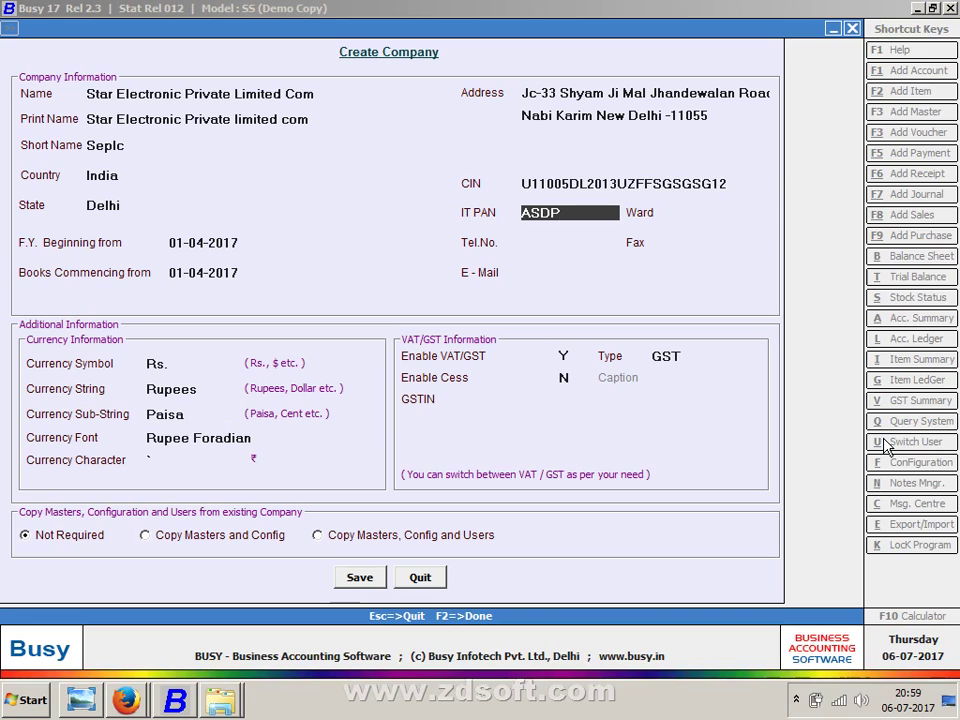
pyautogui.write('S')
pyautogui.hotkey('alt', 'Tab')
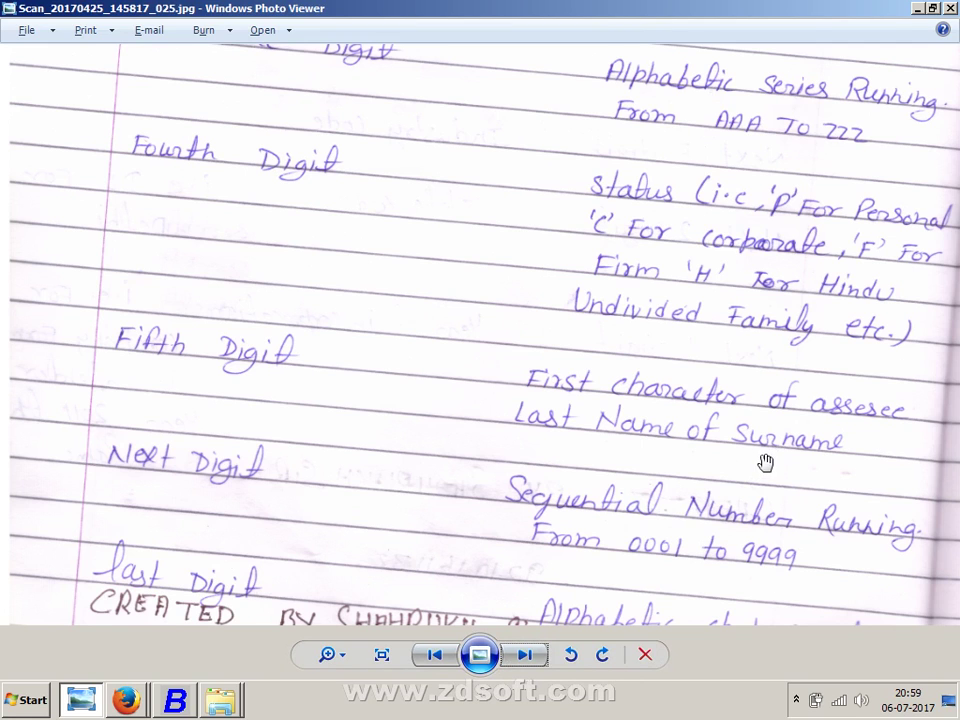
pyautogui.hotkey('alt', 'Tab')
pyautogui.write('1234')
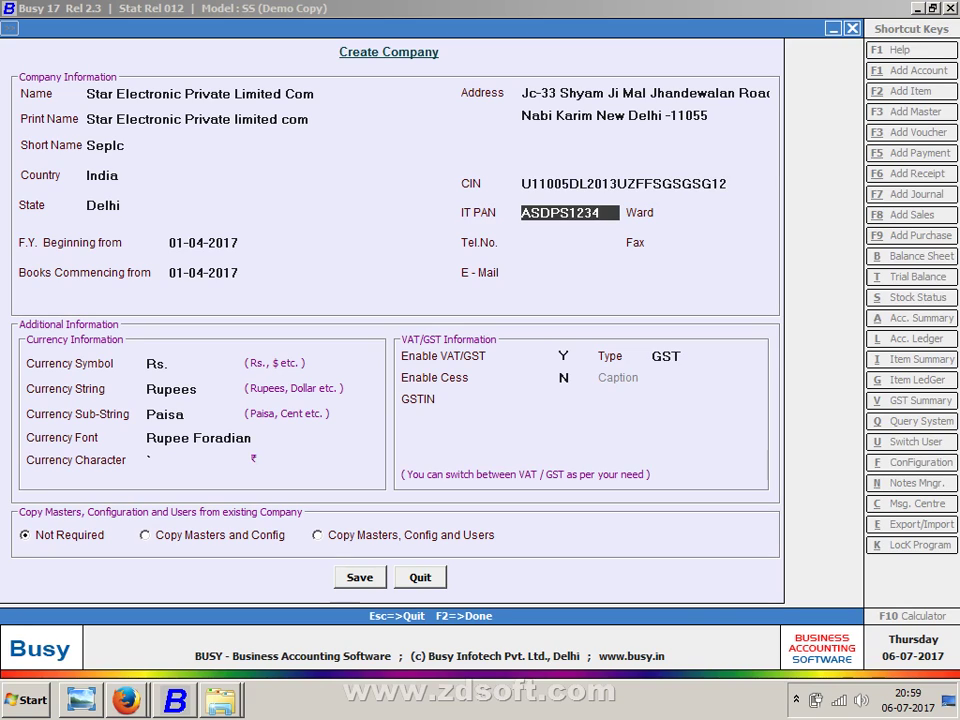
pyautogui.write('P')
pyautogui.press('Return')
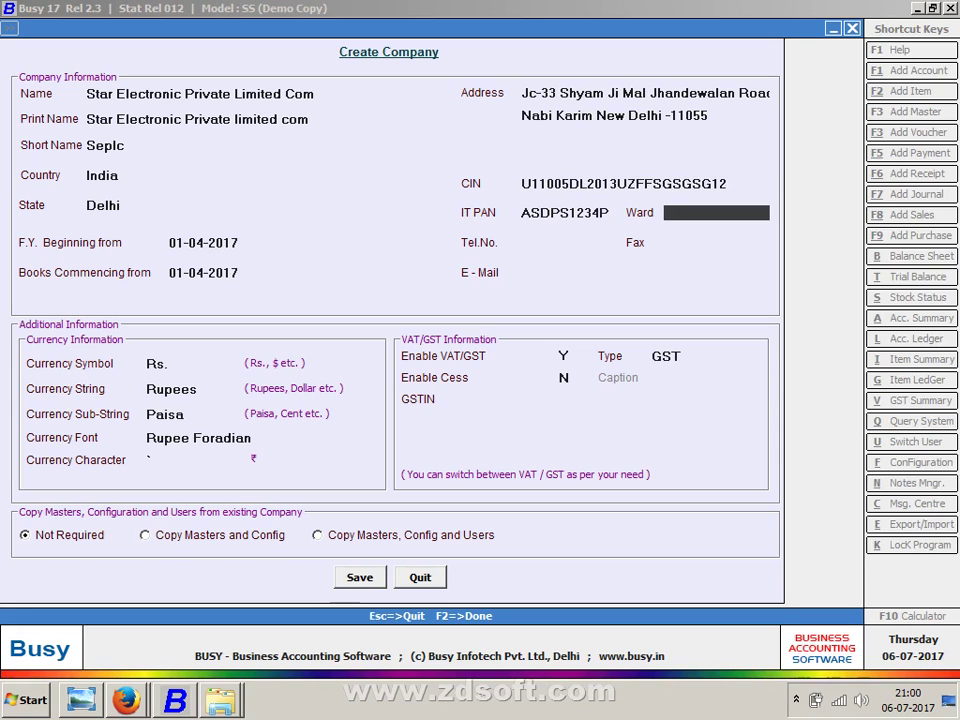
# - Enter ward 235, the company's telephone numbers, fax number and e-mail address
pyautogui.write('235')
pyautogui.press('Return')
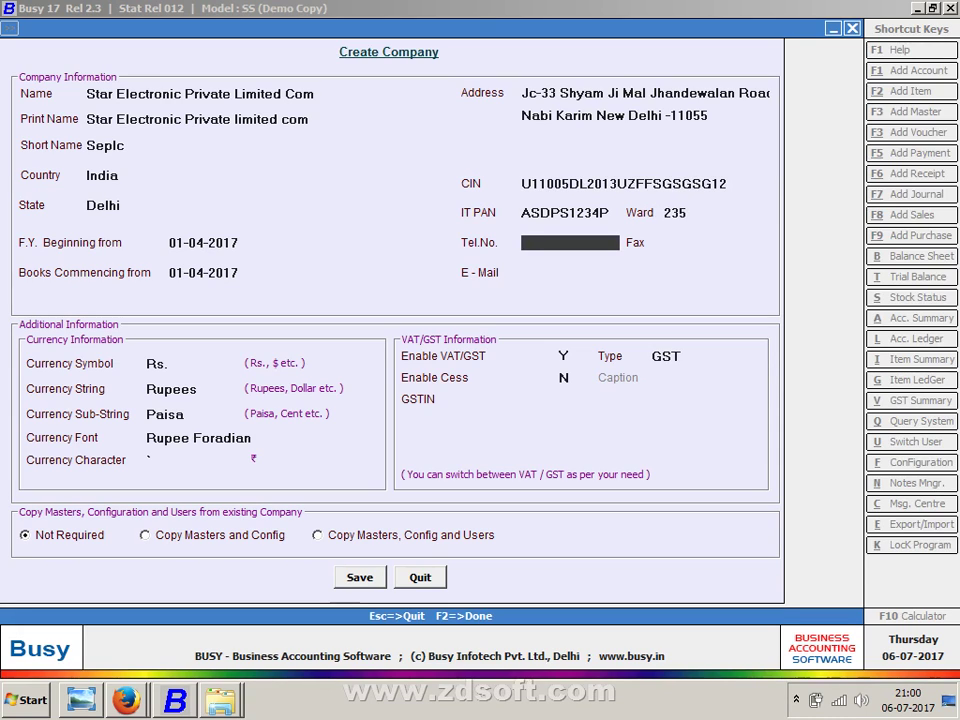
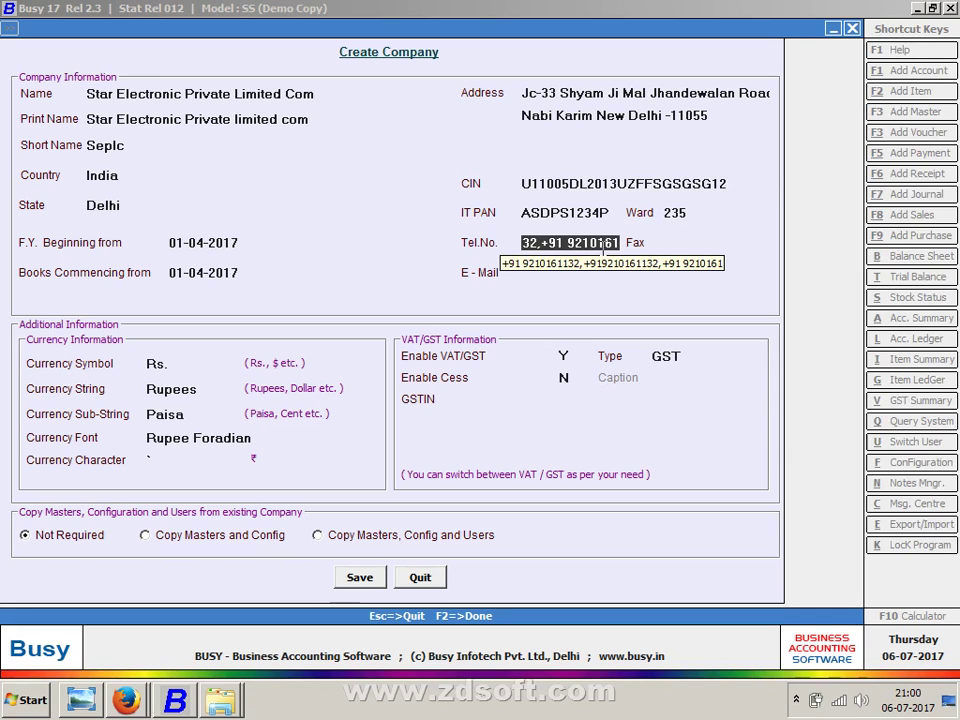
pyautogui.press('Return')
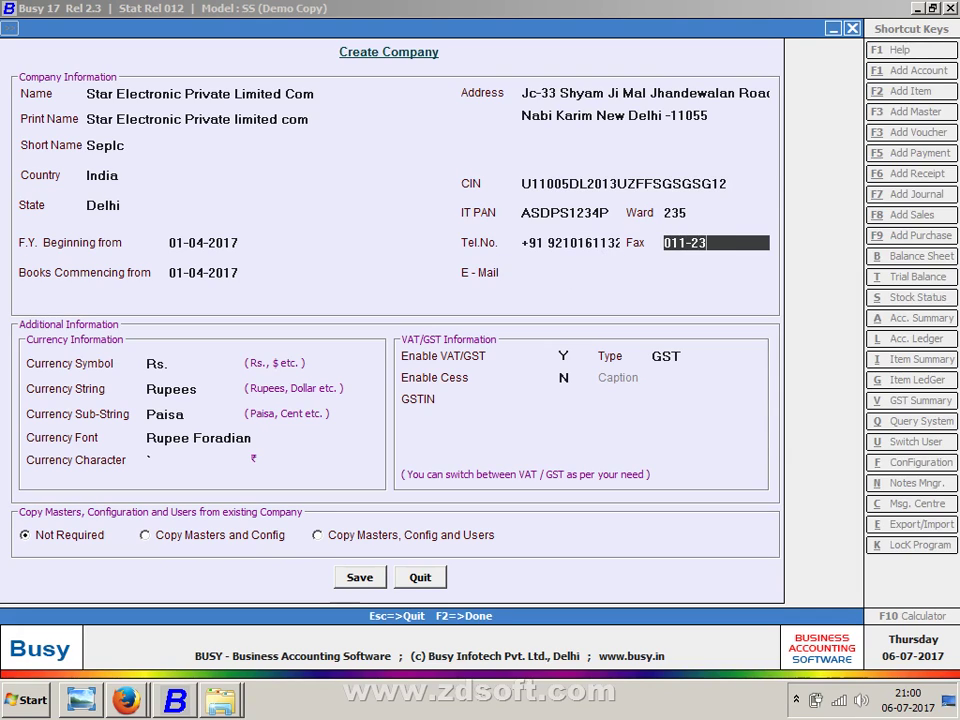
pyautogui.press('Return')
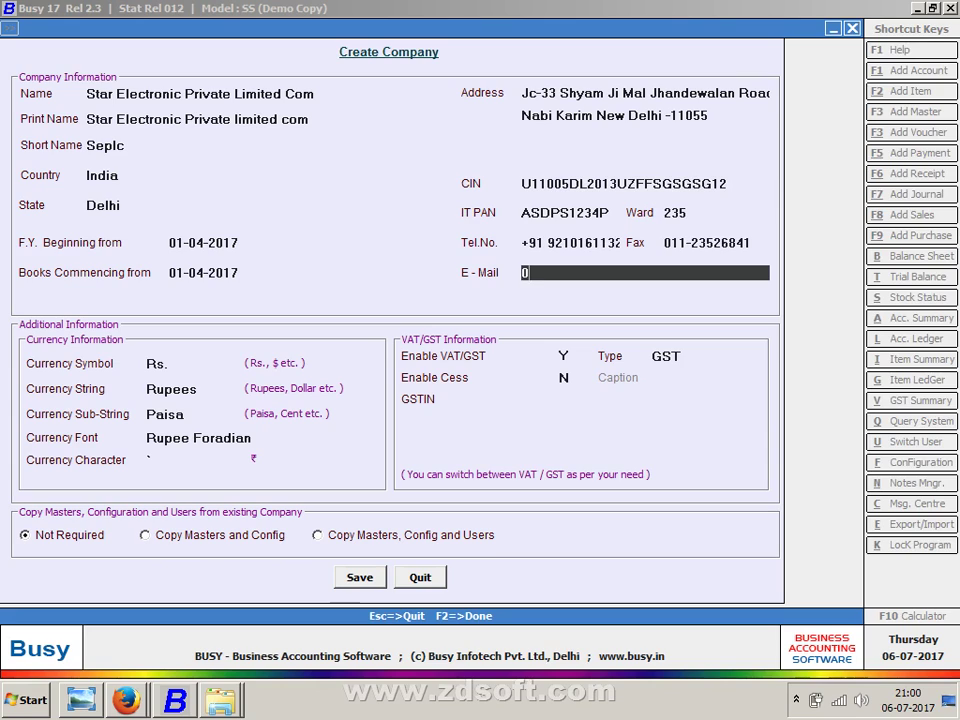
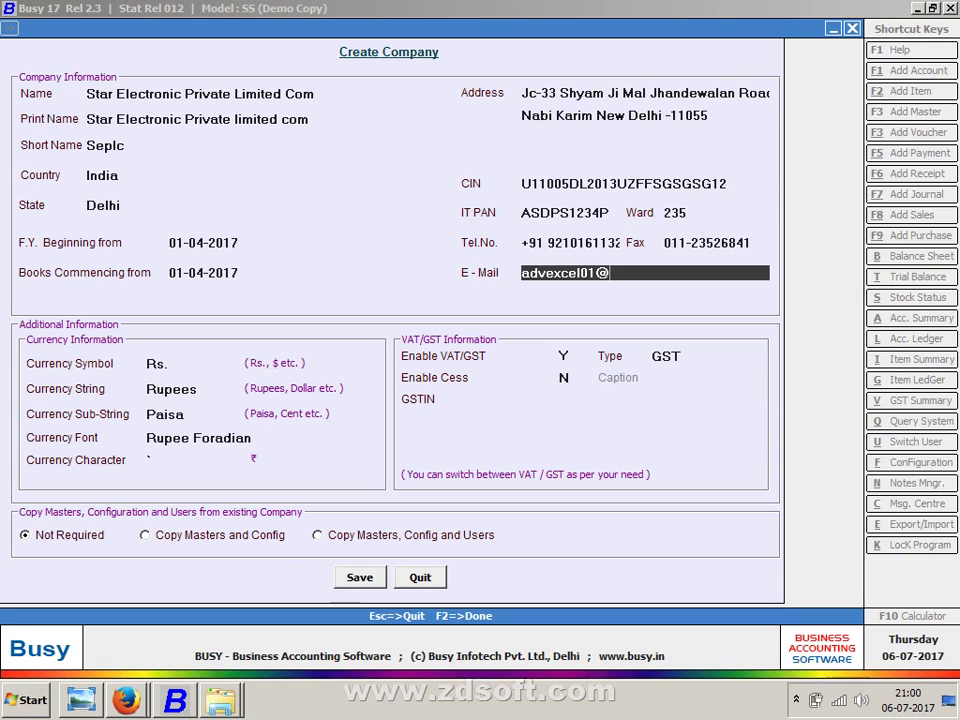
pyautogui.press('Return')
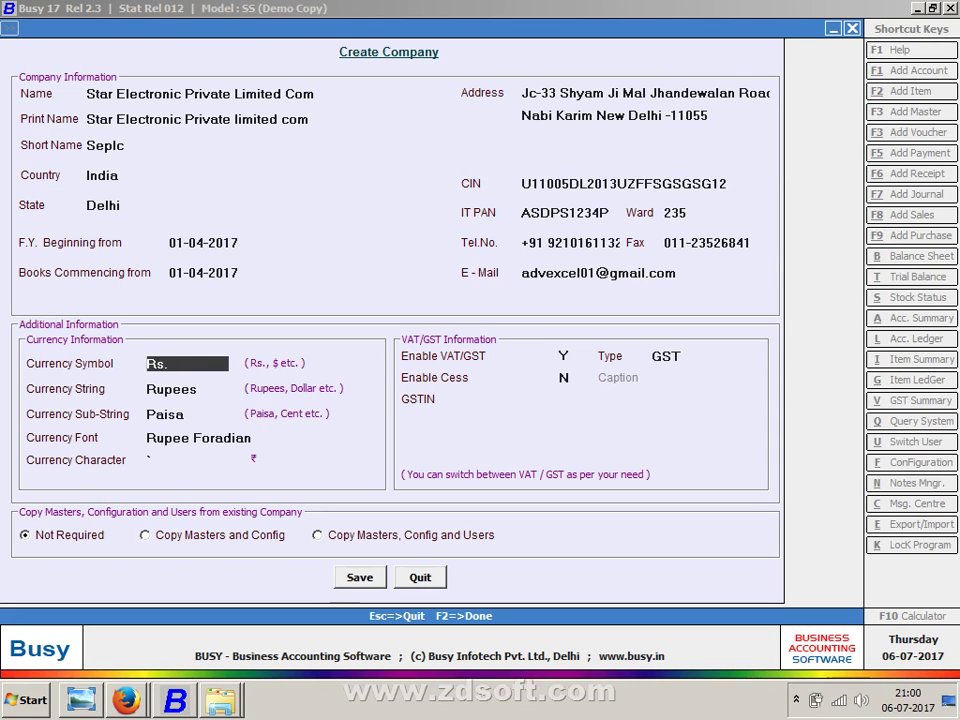
# - Try Nigeria and then United Kingdom as the company's country
pyautogui.click(148, 178)
pyautogui.press('Down')
pyautogui.press('Down')
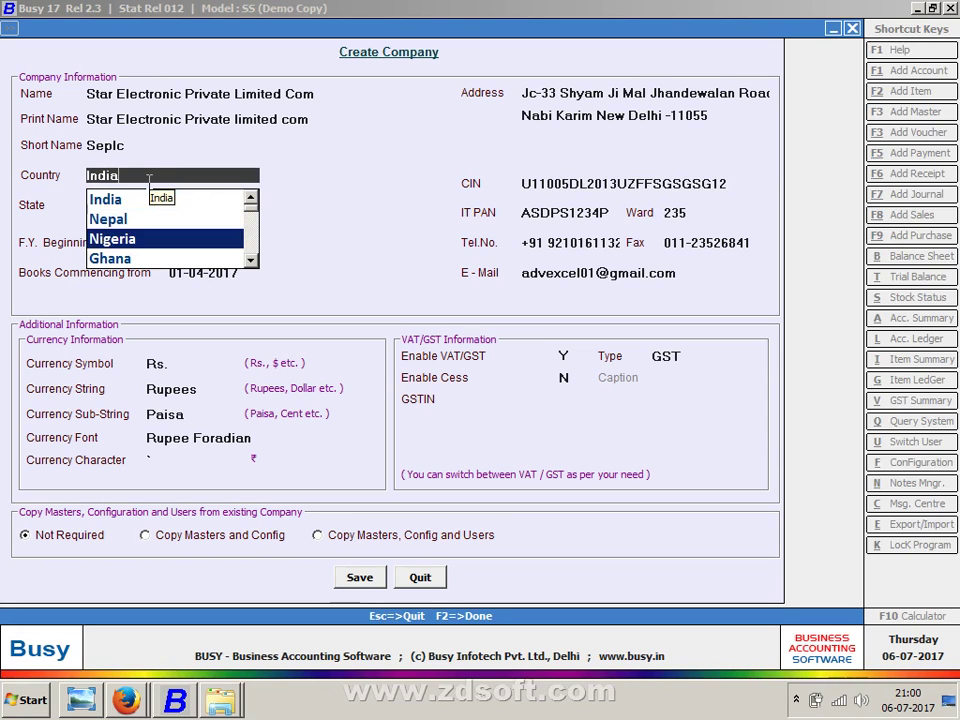
pyautogui.press('Return')
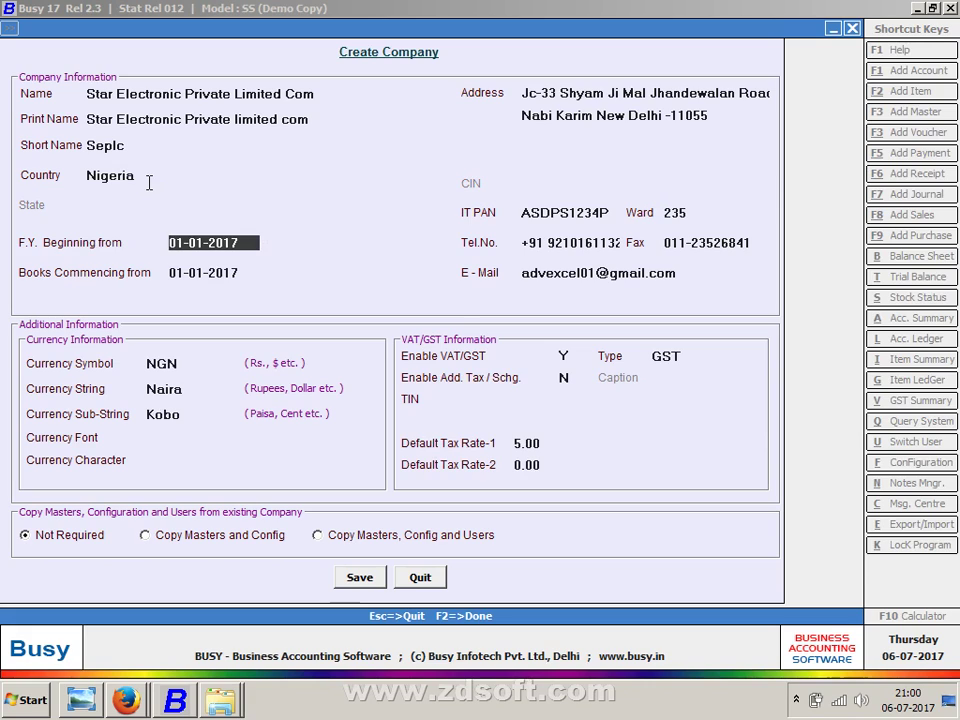
pyautogui.click(149, 181)
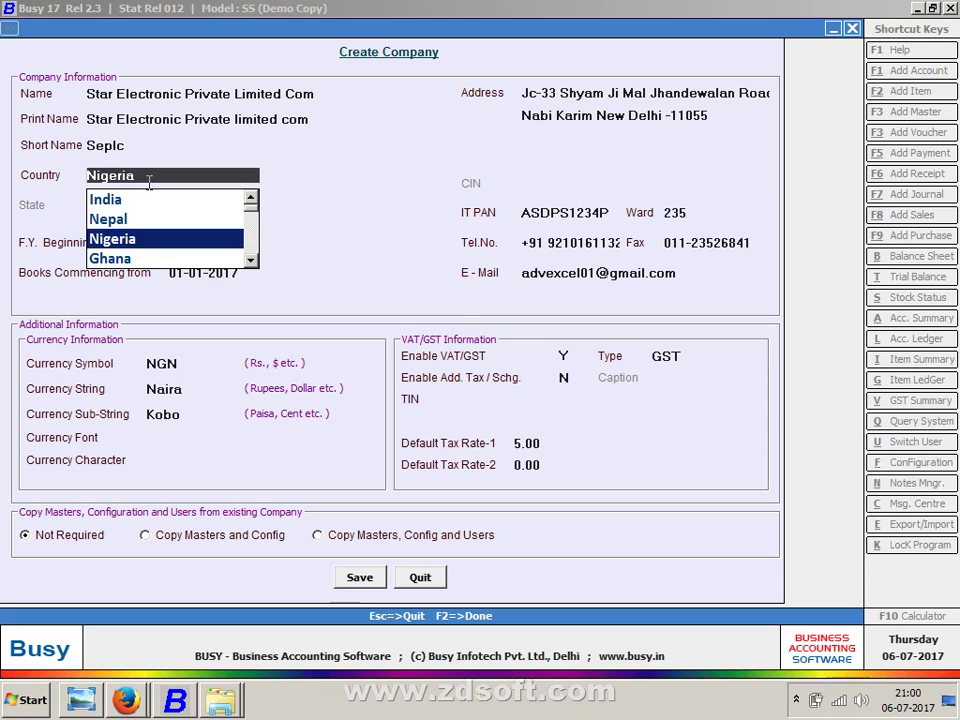
pyautogui.press('Down')
pyautogui.press('Down')
pyautogui.press('Down')
pyautogui.press('Down')
pyautogui.press('Down')
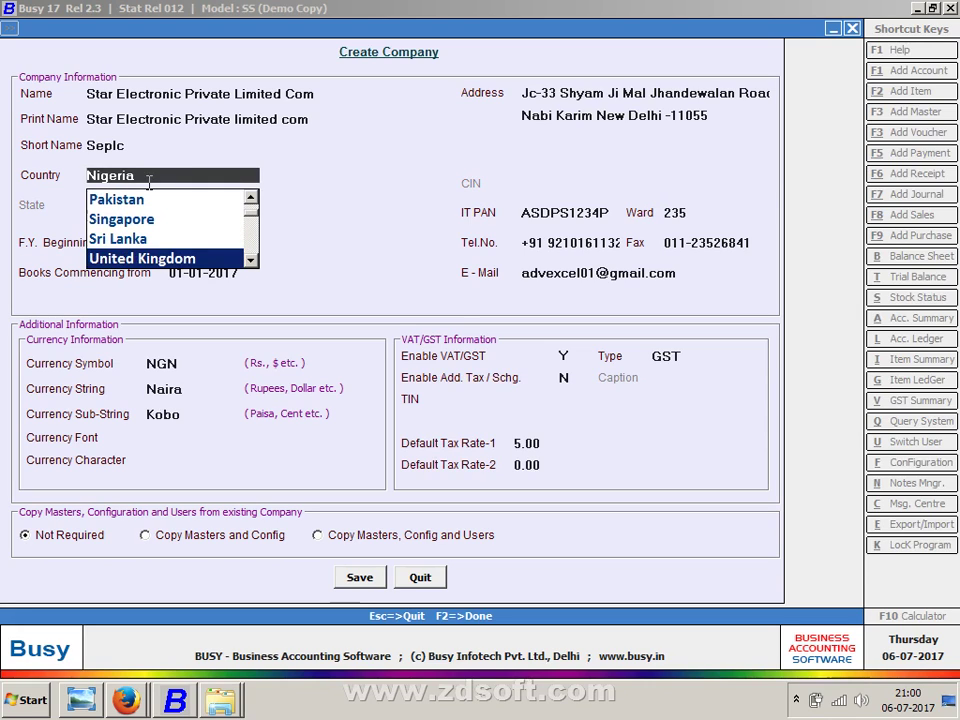
pyautogui.press('Return')
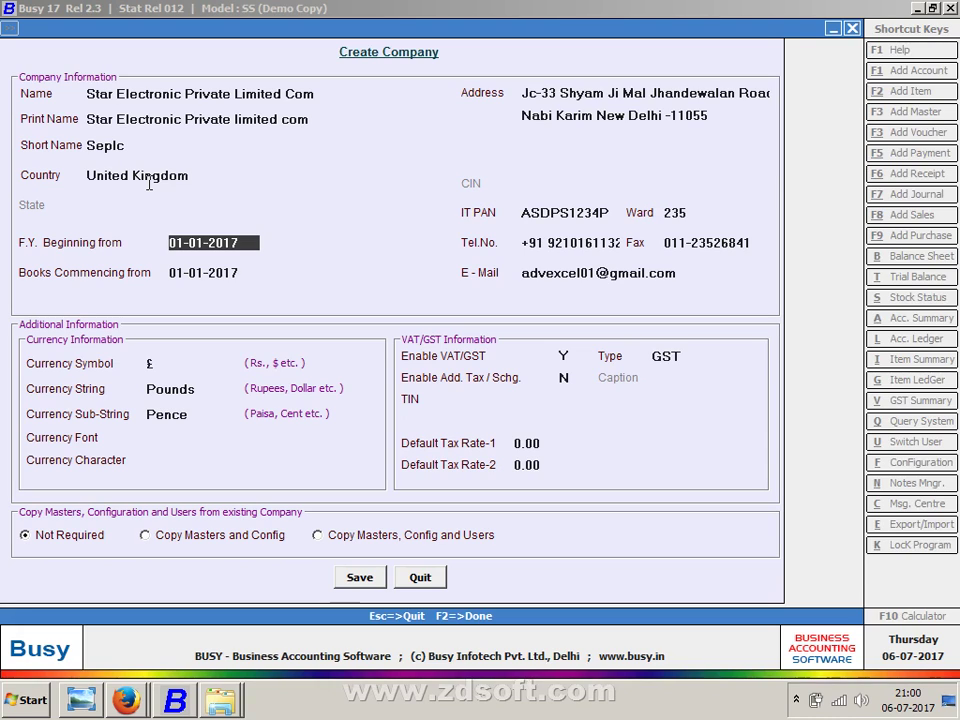
# - Set the country back to India, keep State Delhi, and accept the 01-01-2017 financial year start
pyautogui.click(149, 181)
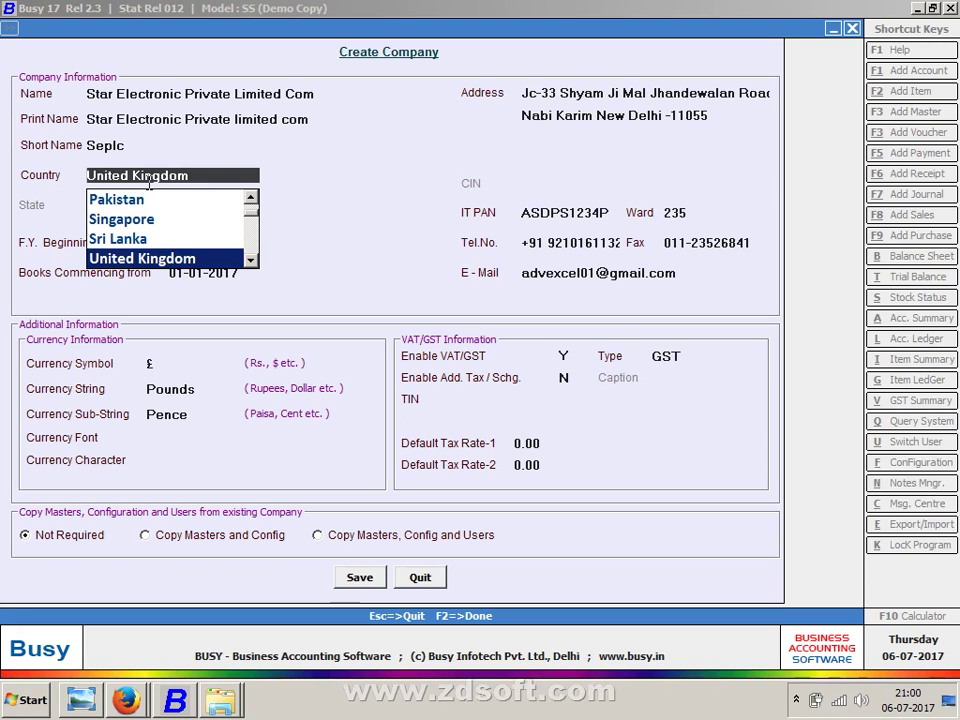
pyautogui.write('IND')
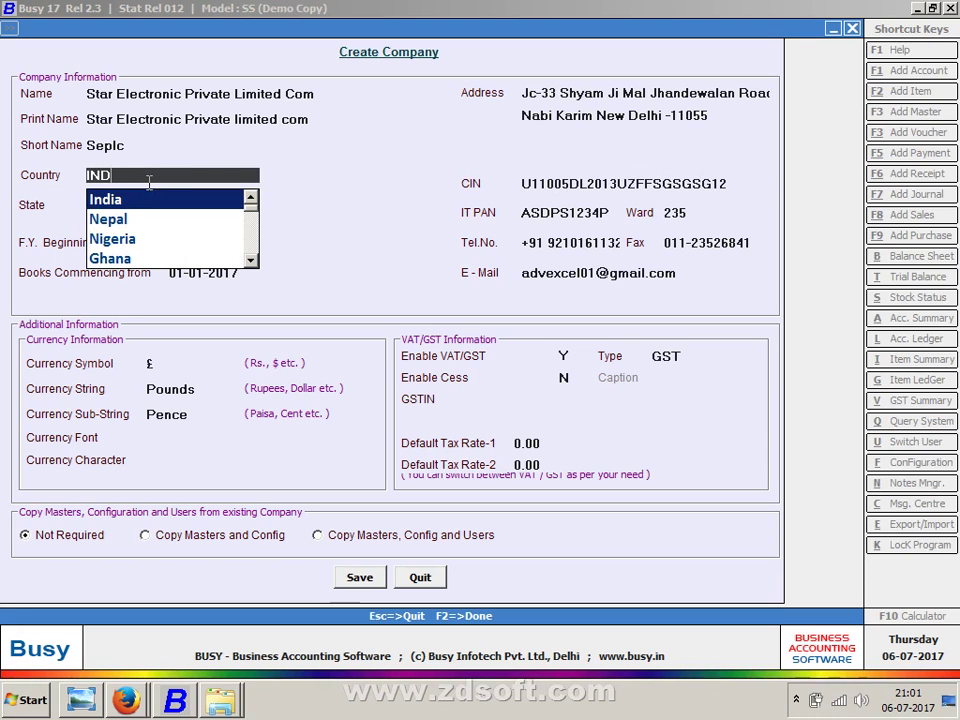
pyautogui.press('Return')
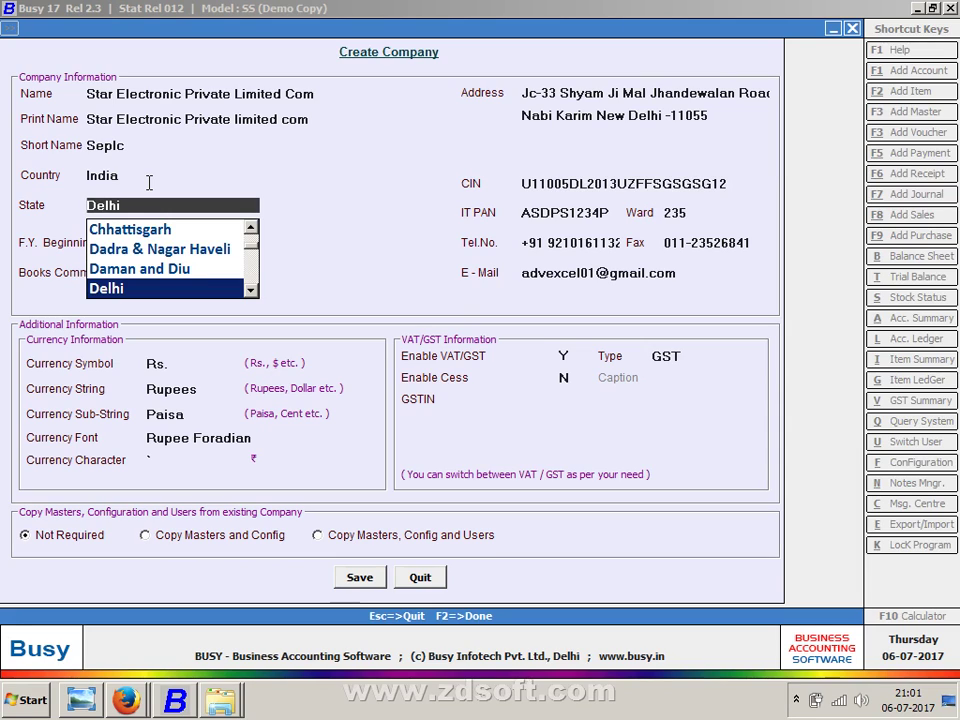
pyautogui.press('Return')
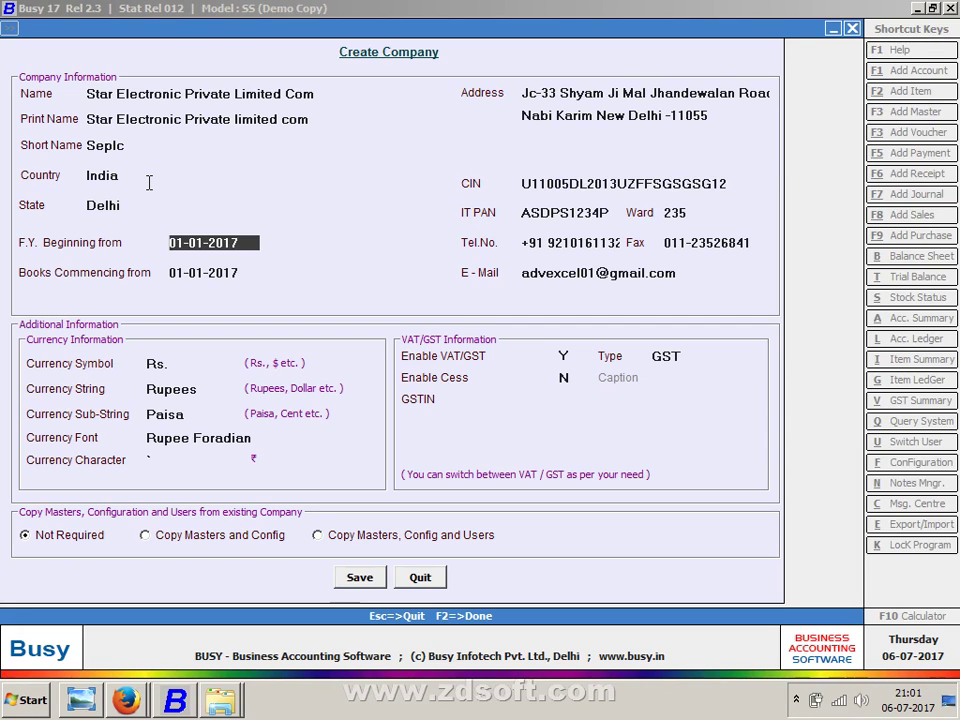
pyautogui.press('Return')
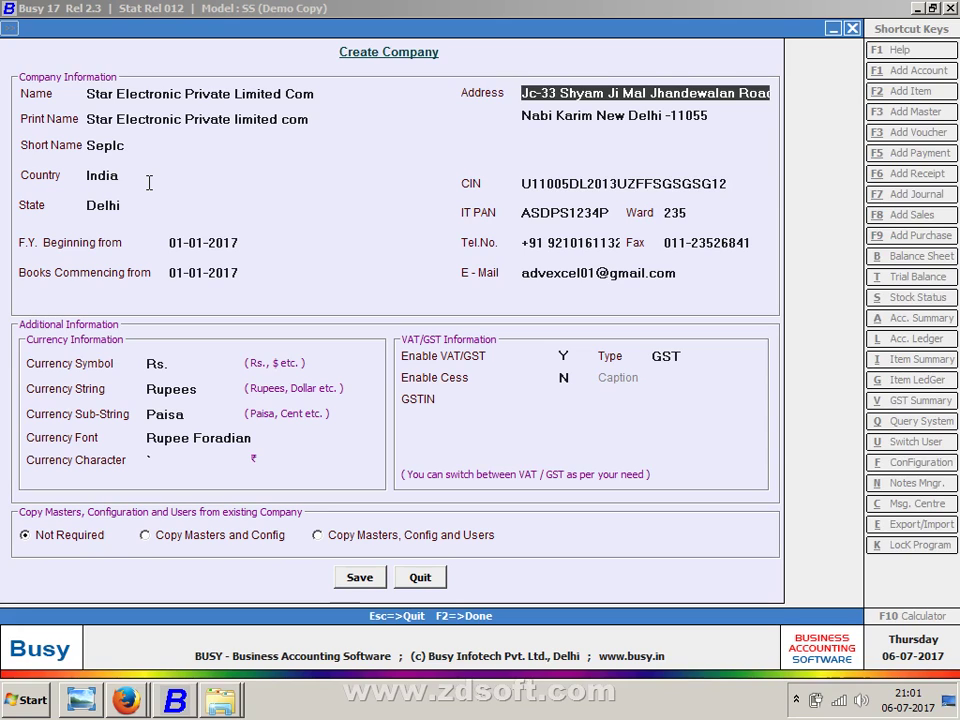
# - Pass the address and currency fields and set Enable VAT/GST to N
pyautogui.press('Return')
pyautogui.press('Return')
pyautogui.press('Return')
pyautogui.press('Return')
pyautogui.press('Return')
pyautogui.press('Return')
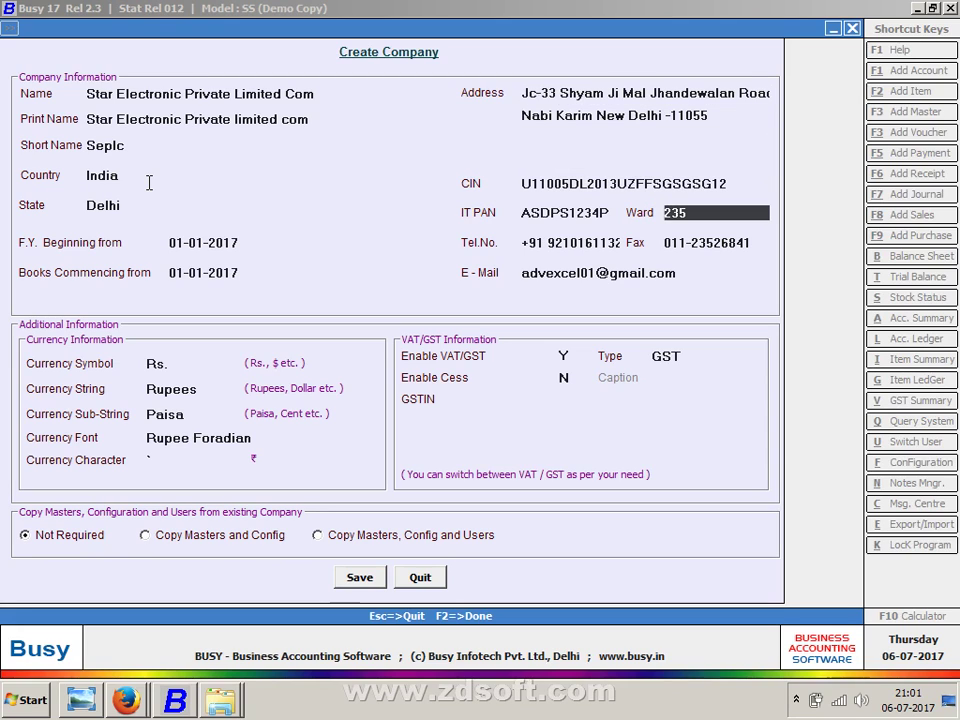
pyautogui.press('Return')
pyautogui.press('Return')
pyautogui.press('Return')
pyautogui.press('Return')
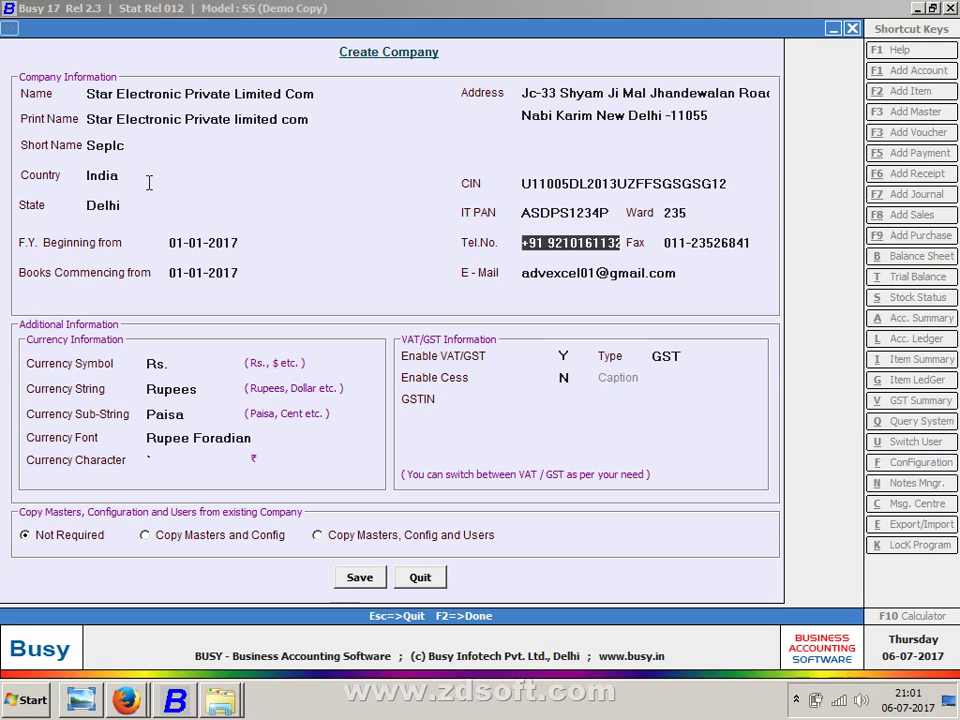
pyautogui.press('Return')
pyautogui.press('Return')
pyautogui.press('Return')
pyautogui.press('Return')
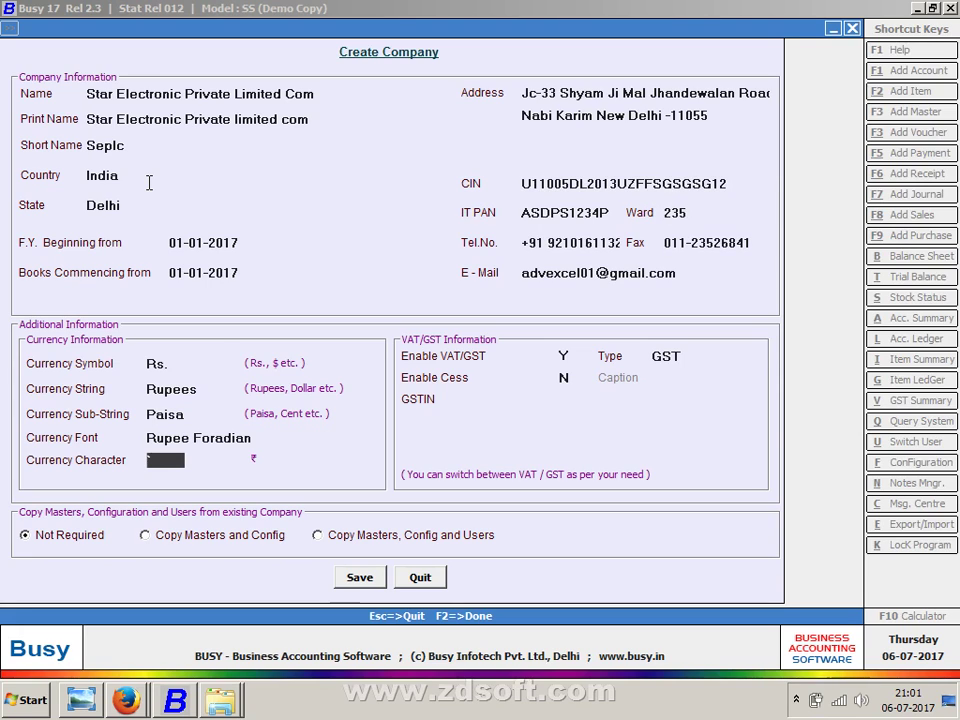
pyautogui.press('Return')
pyautogui.press('Return')
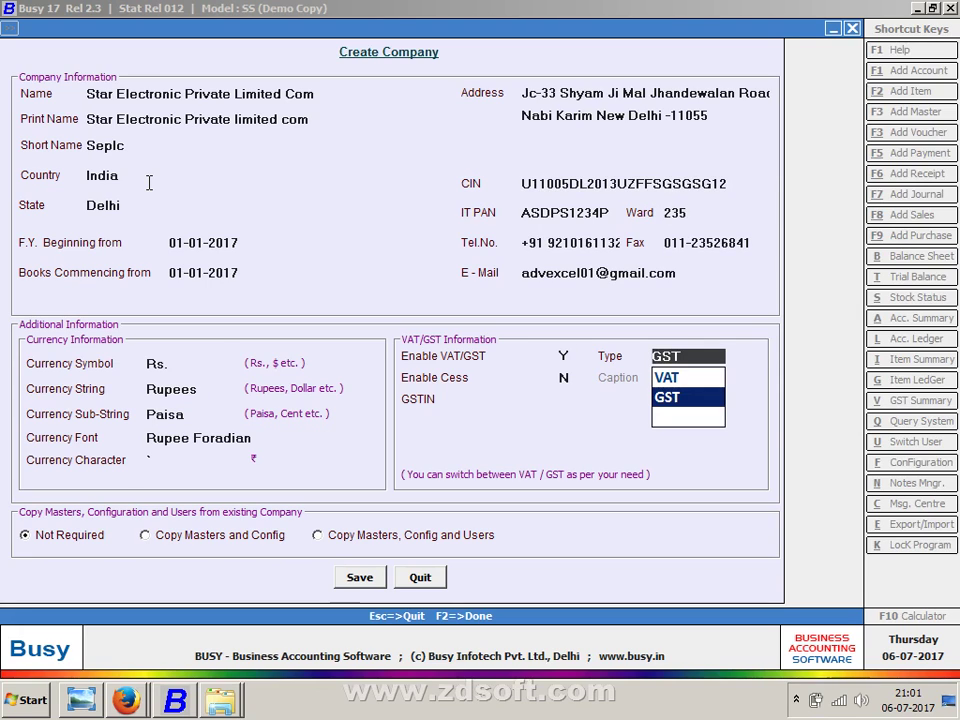
pyautogui.press('Escape')
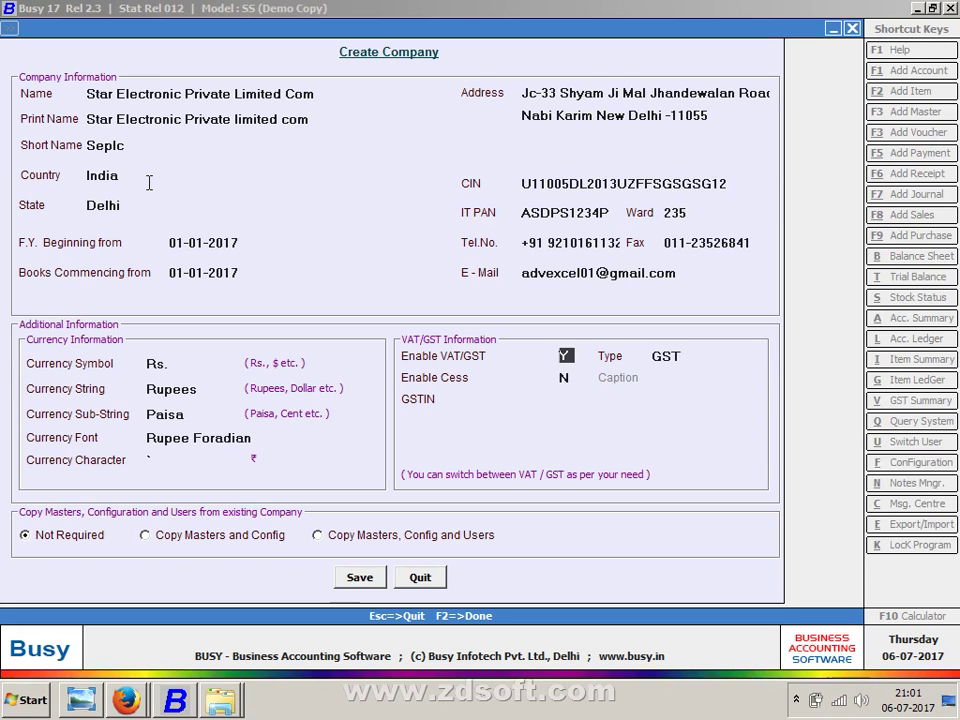
pyautogui.write('N')
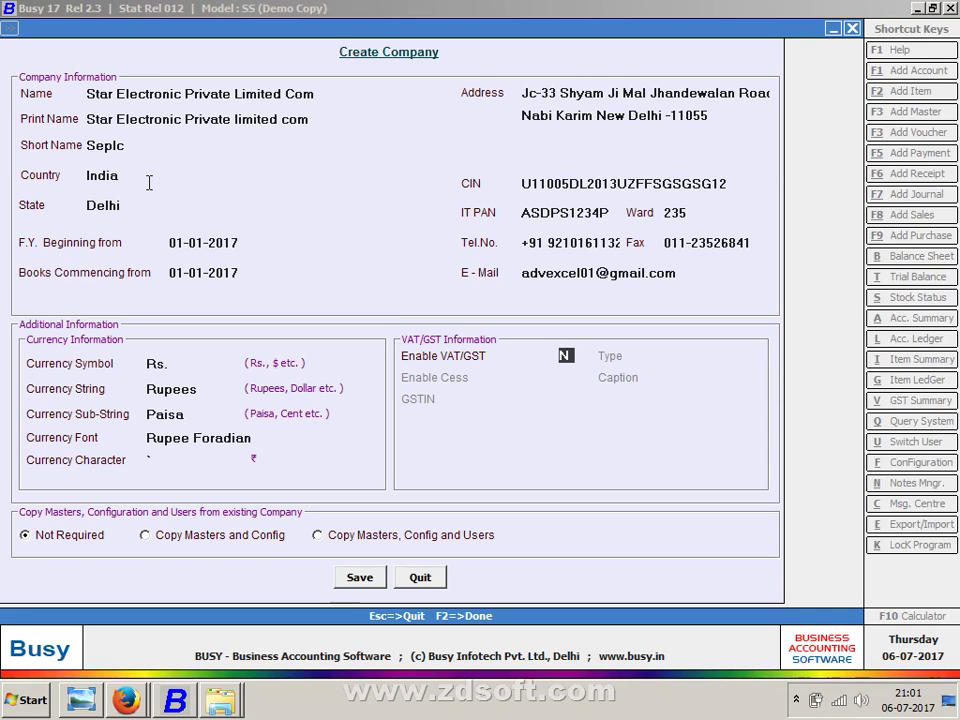
pyautogui.press('y')
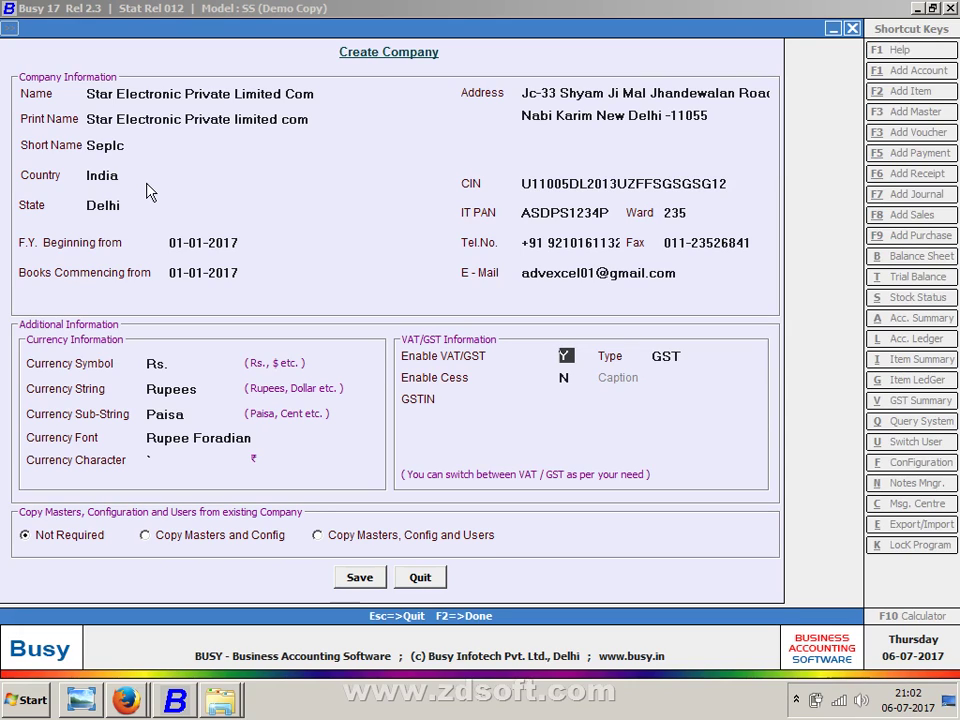
pyautogui.press('n')
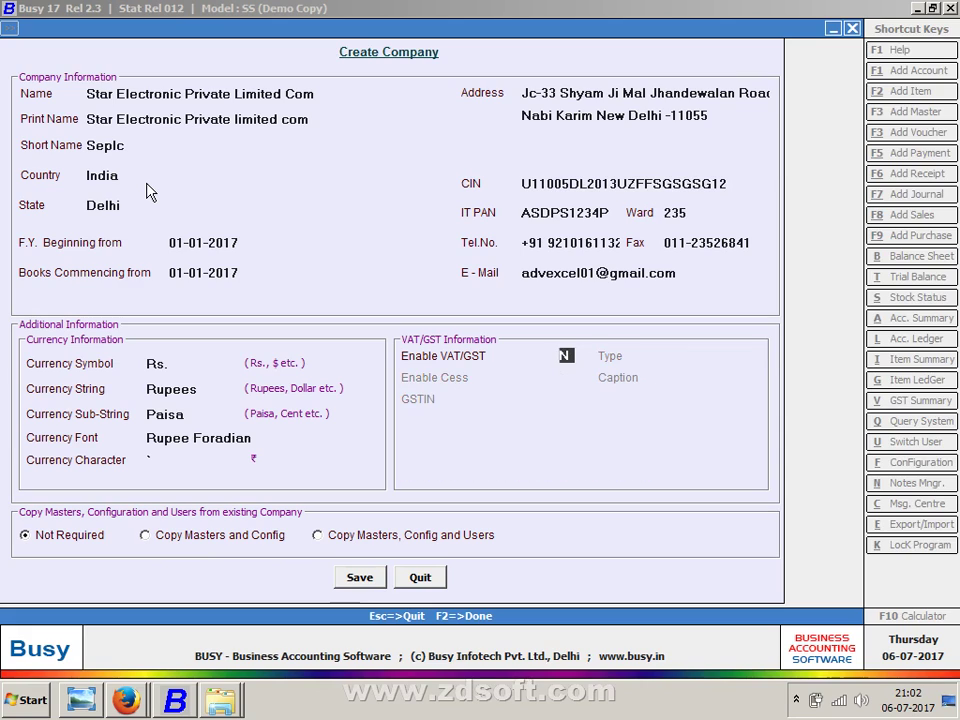
pyautogui.press('Return')
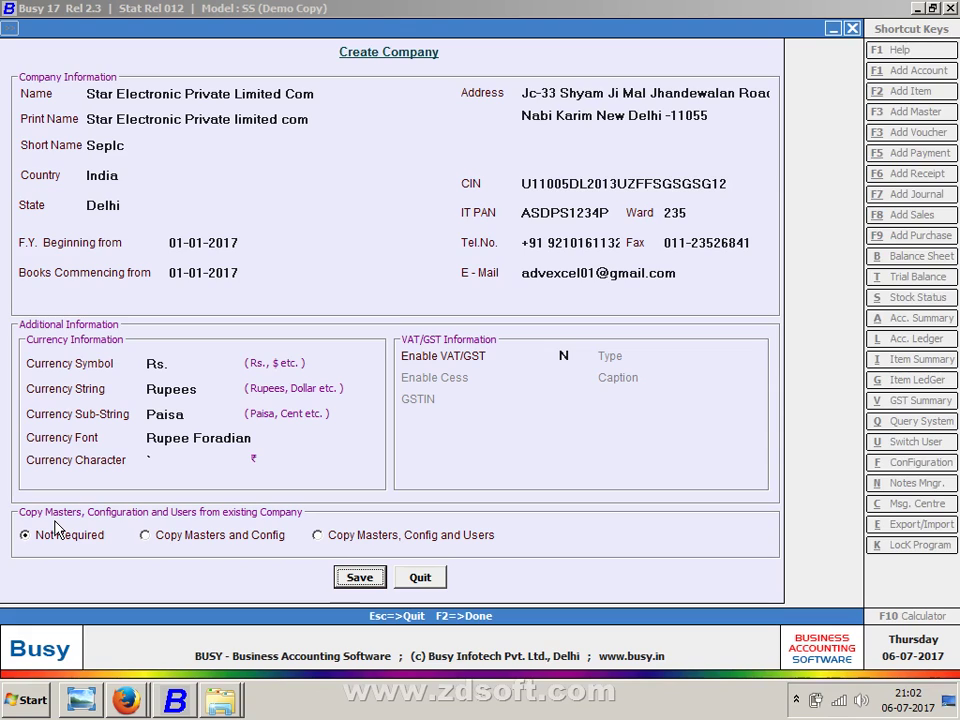
# - Revert Copy Masters and Config to Not Required, then save and confirm the new company
pyautogui.click(197, 544)
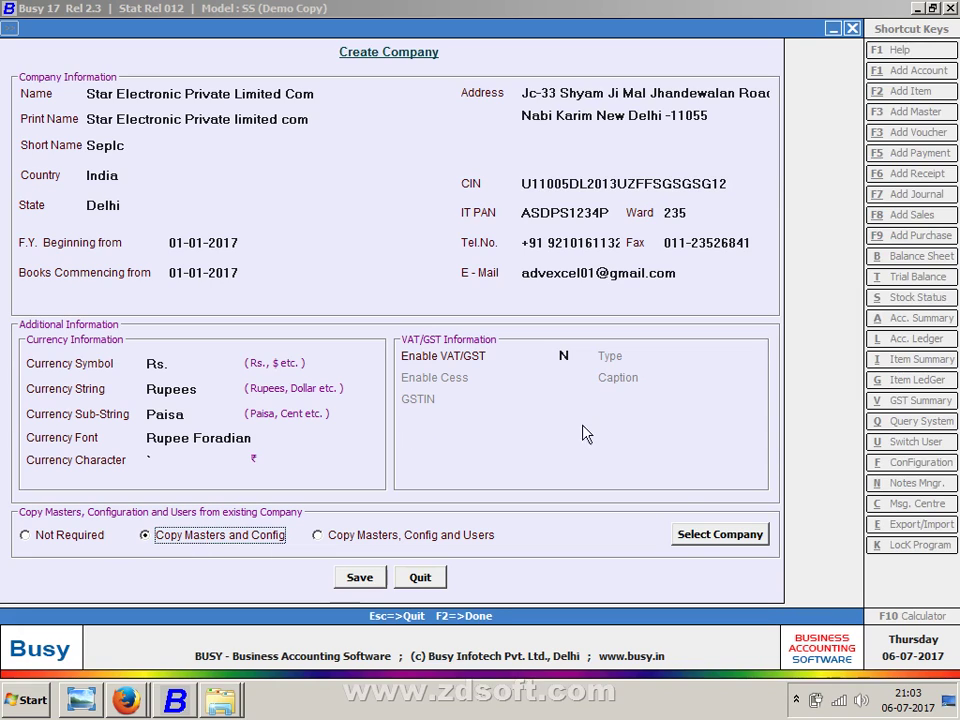
pyautogui.click(701, 544)
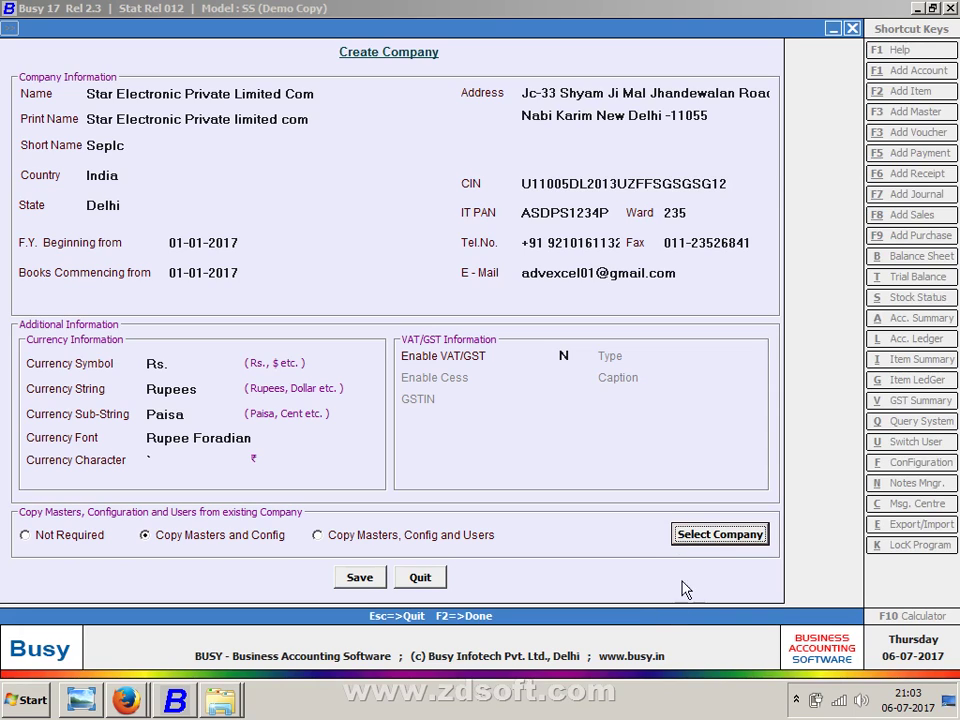
pyautogui.click(729, 541)
pyautogui.click(70, 536)
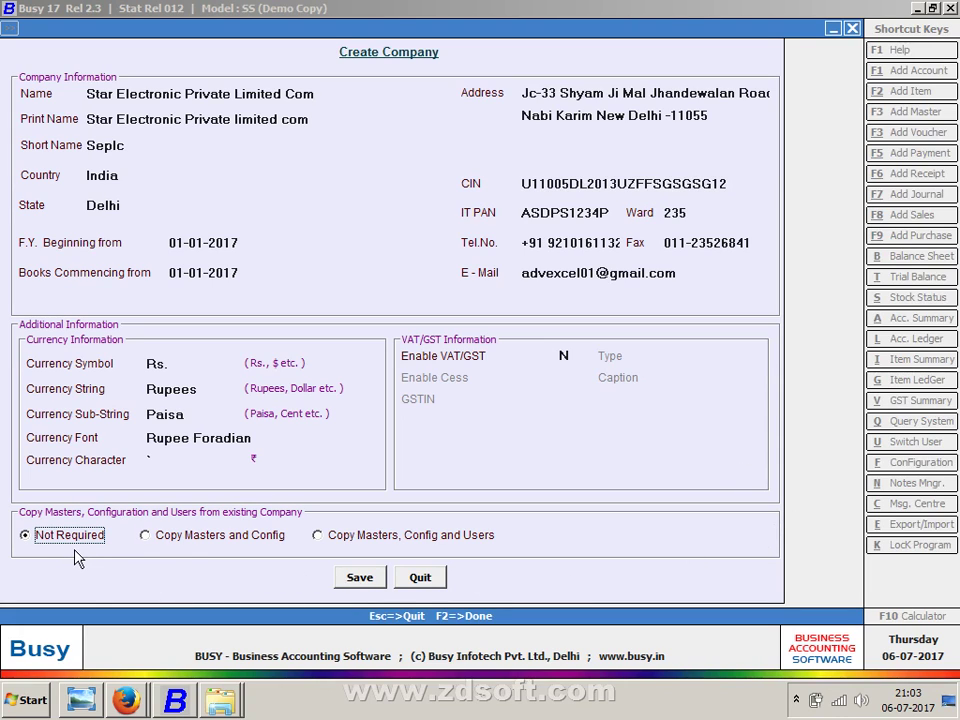
pyautogui.click(373, 585)
pyautogui.press('Return')
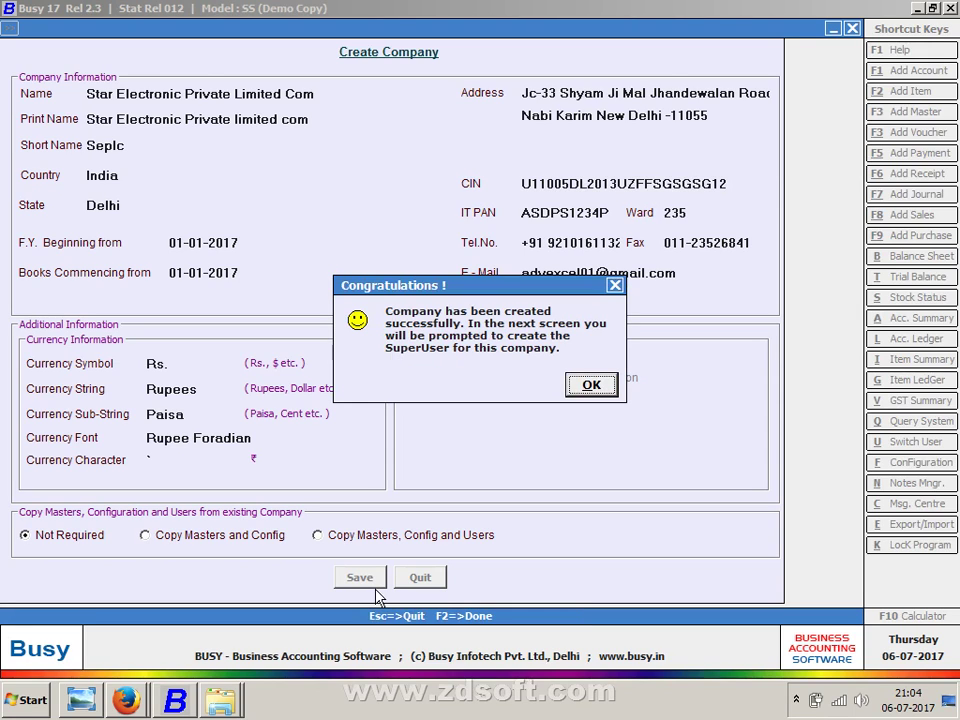
# - Create superuser 'S' with its password entered and rechecked, then save it
pyautogui.press('Return')
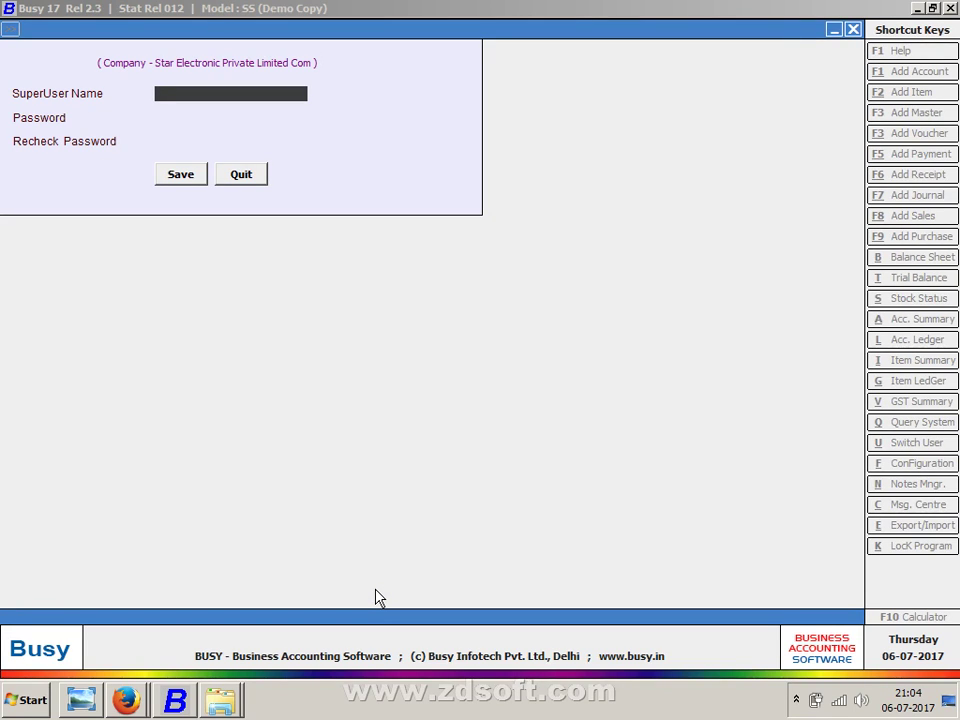
pyautogui.write('GRGHFGSFDG')
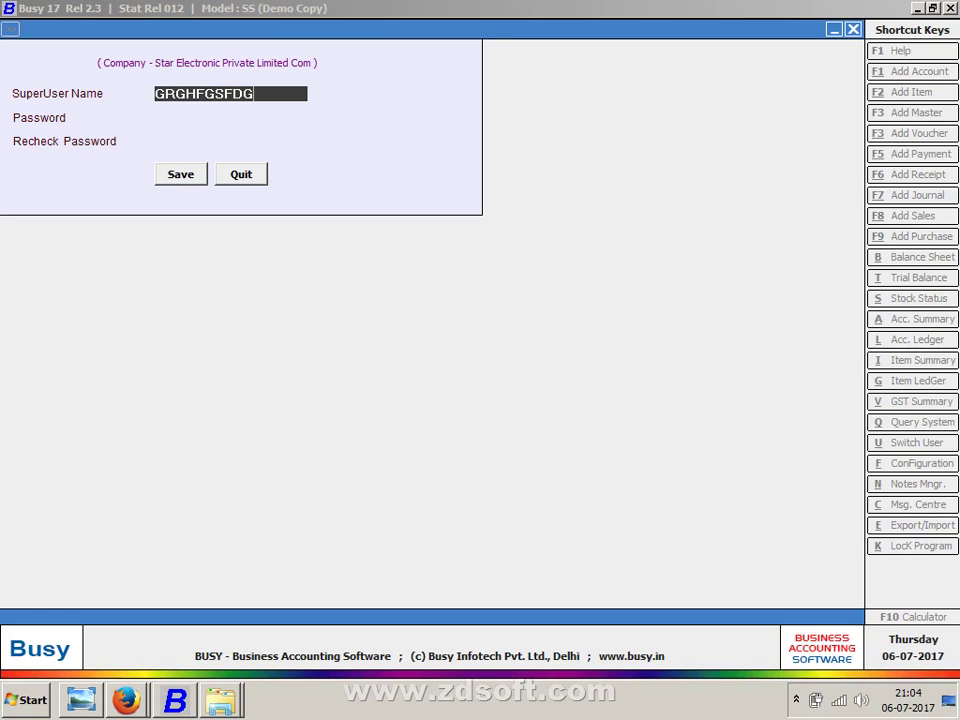
pyautogui.press('BackSpace')
pyautogui.press('BackSpace')
pyautogui.press('BackSpace')
pyautogui.press('BackSpace')
pyautogui.press('BackSpace')
pyautogui.press('BackSpace')
pyautogui.press('BackSpace')
pyautogui.press('BackSpace')
pyautogui.press('BackSpace')
pyautogui.press('BackSpace')
pyautogui.write('S')
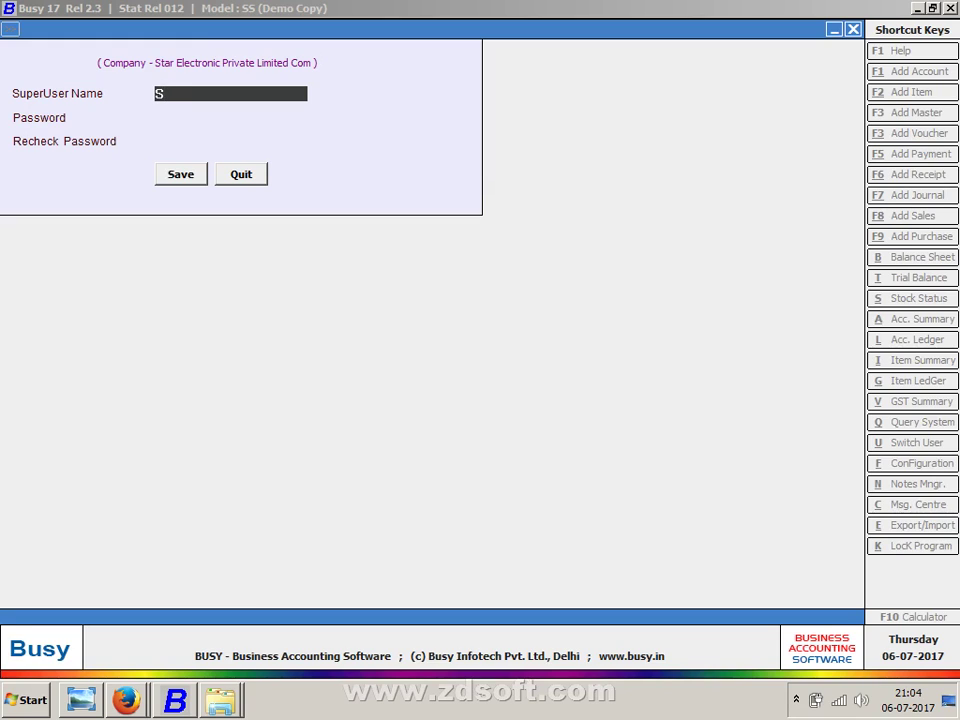
pyautogui.press('Return')
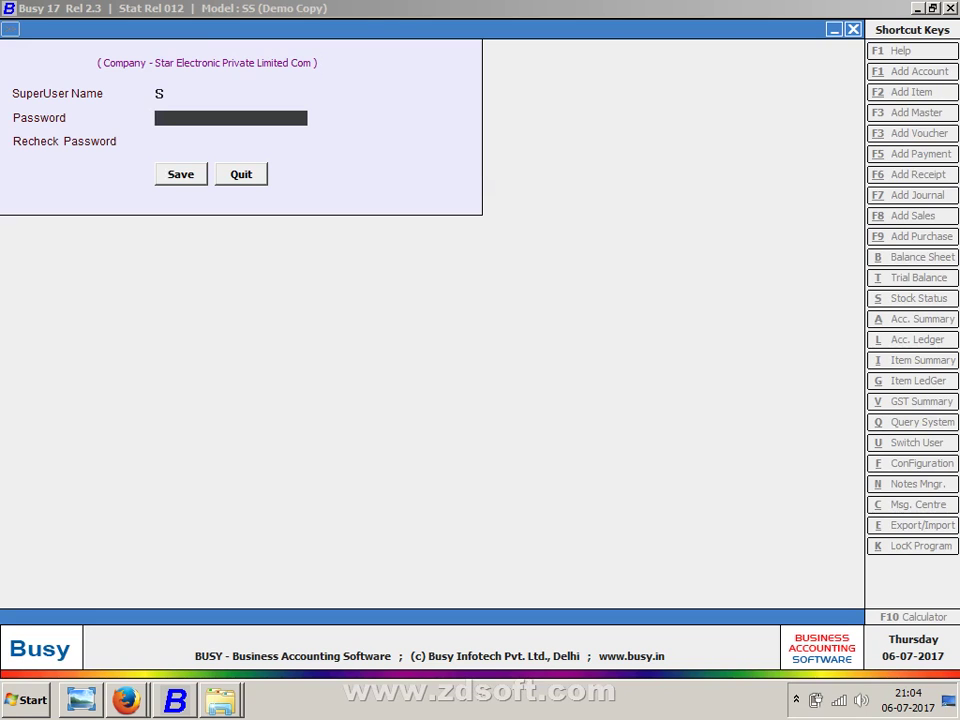
pyautogui.write('s')
pyautogui.press('Return')
pyautogui.write('s')
pyautogui.press('Return')
pyautogui.press('Return')
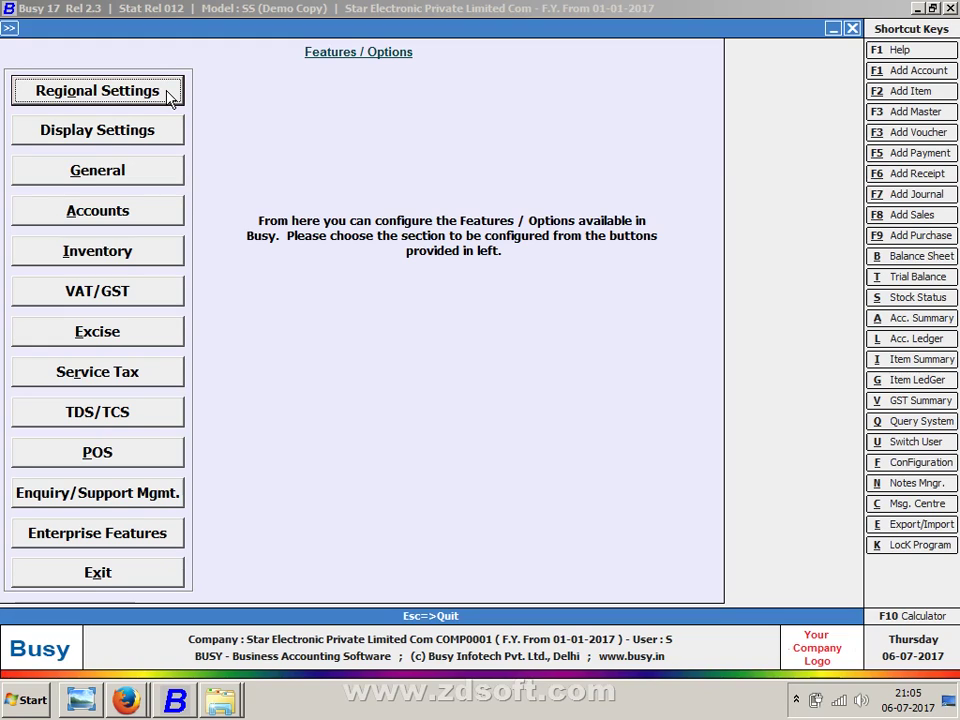
# - In Inventory options choose FIFO for Stock Val. Method, keep Item tagging, and save
pyautogui.press('Down')
pyautogui.press('Down')
pyautogui.press('Down')
pyautogui.press('Down')
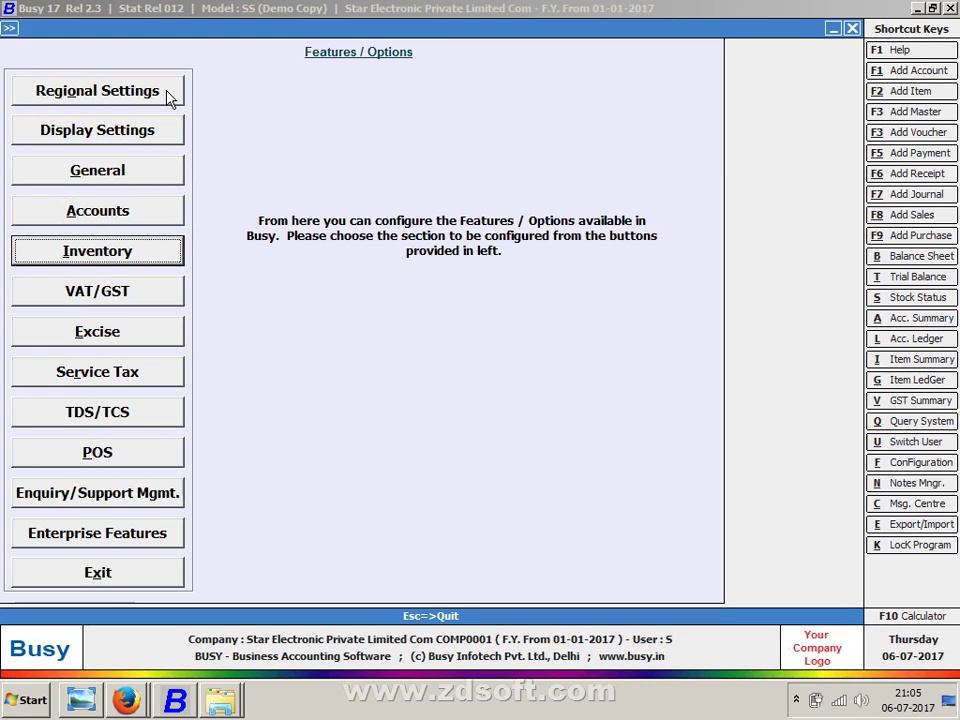
pyautogui.press('Return')
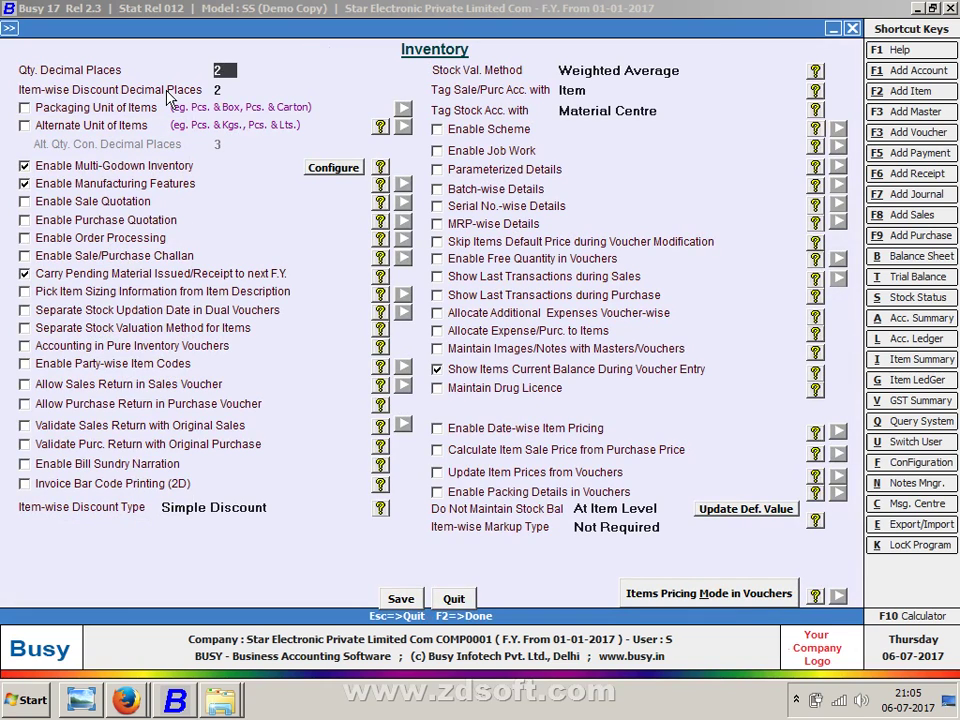
pyautogui.press('Return')
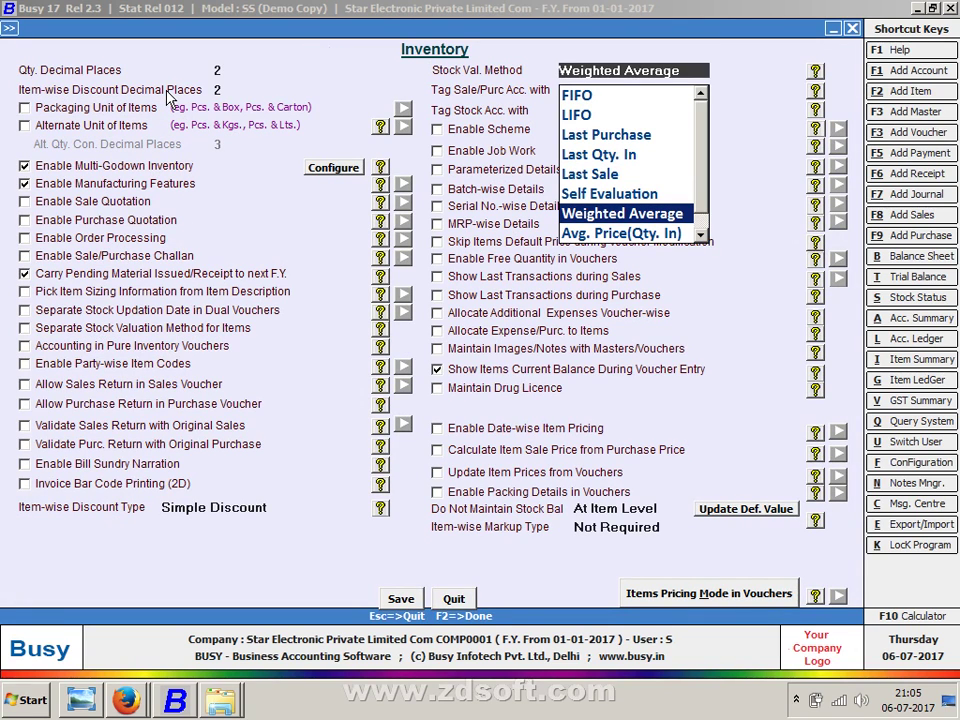
pyautogui.press('Up')
pyautogui.press('Up')
pyautogui.press('Up')
pyautogui.press('Up')
pyautogui.press('Up')
pyautogui.press('Up')
pyautogui.press('Return')
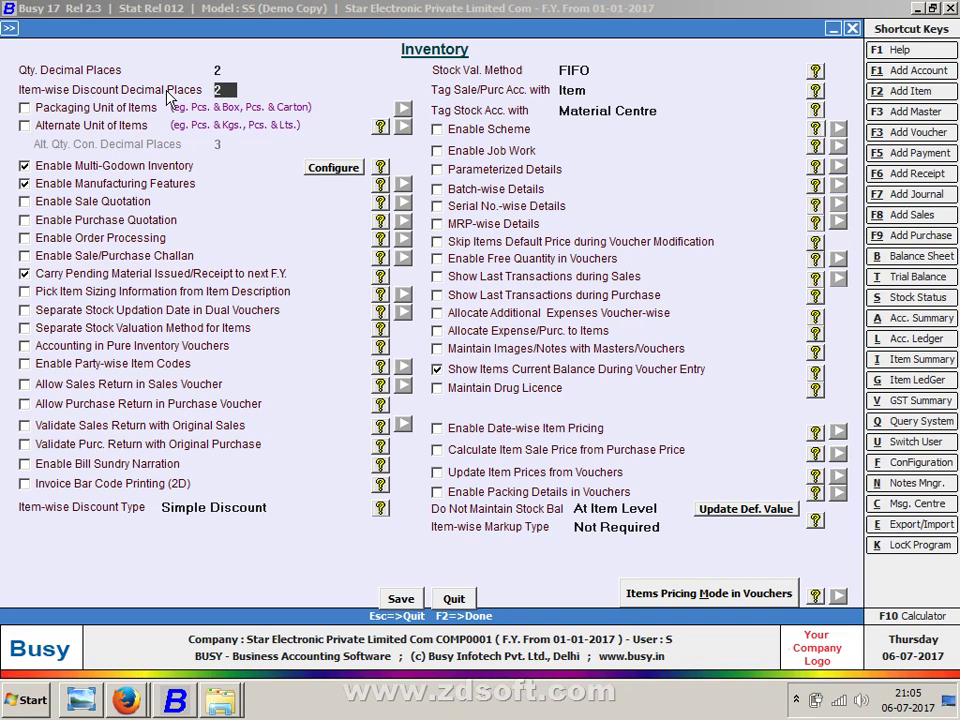
pyautogui.press('Return')
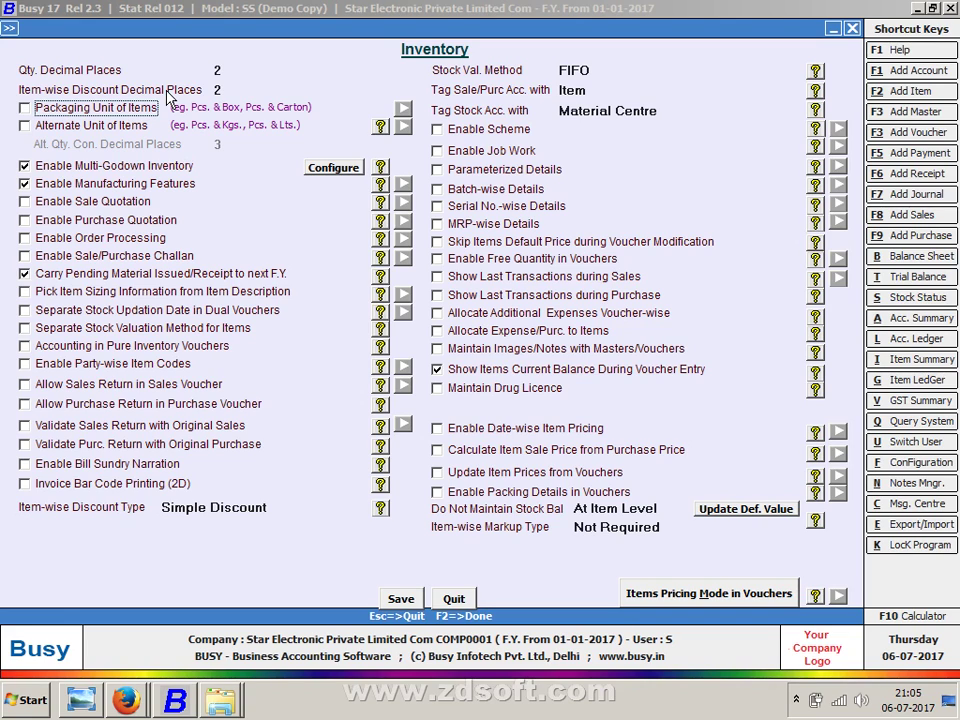
pyautogui.click(578, 70)
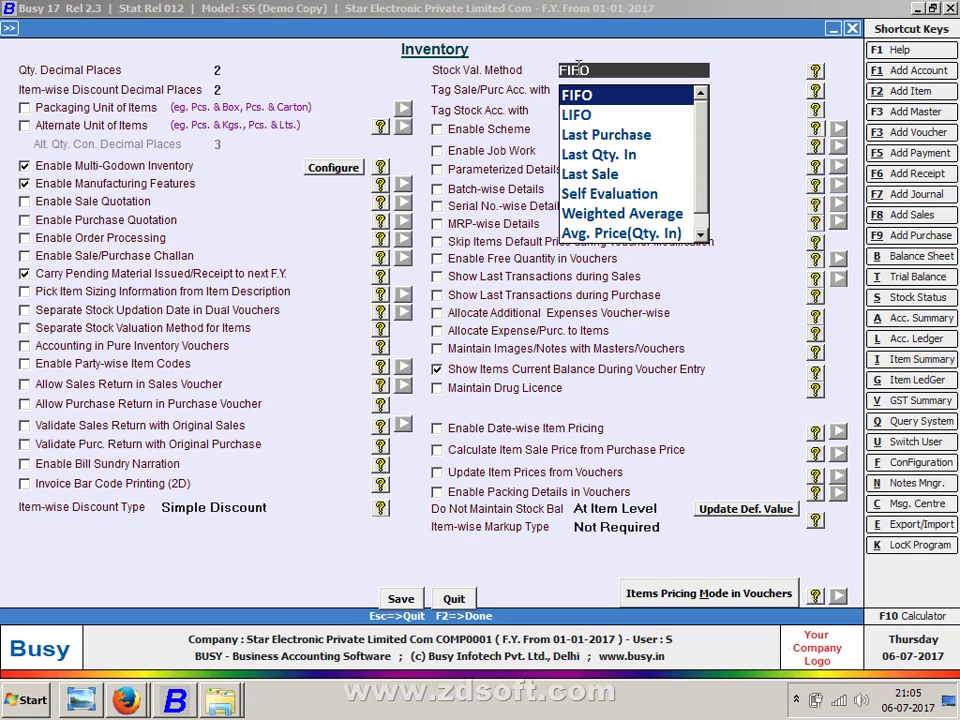
pyautogui.press('Return')
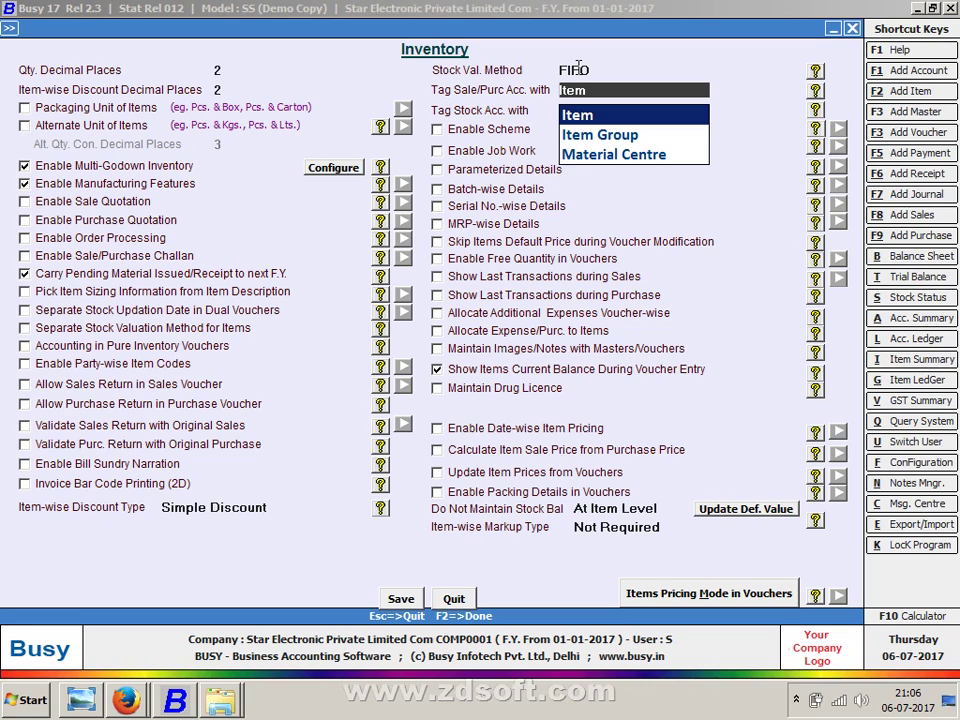
pyautogui.press('Return')
pyautogui.press('Return')
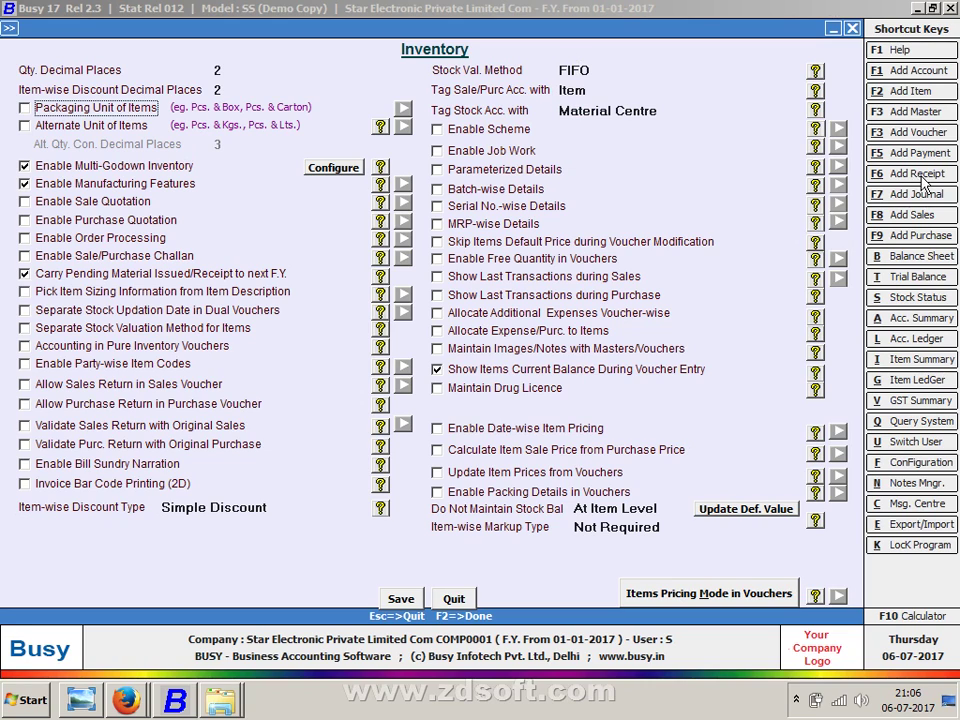
pyautogui.press('Return')
pyautogui.press('Return')
pyautogui.press('Return')
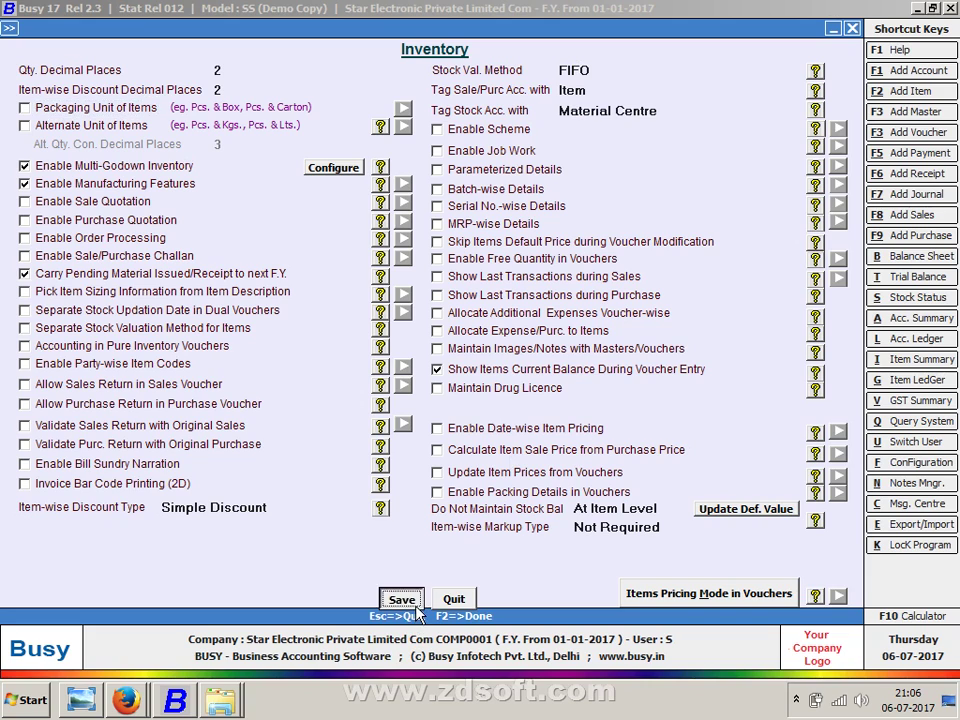
pyautogui.click(418, 614)
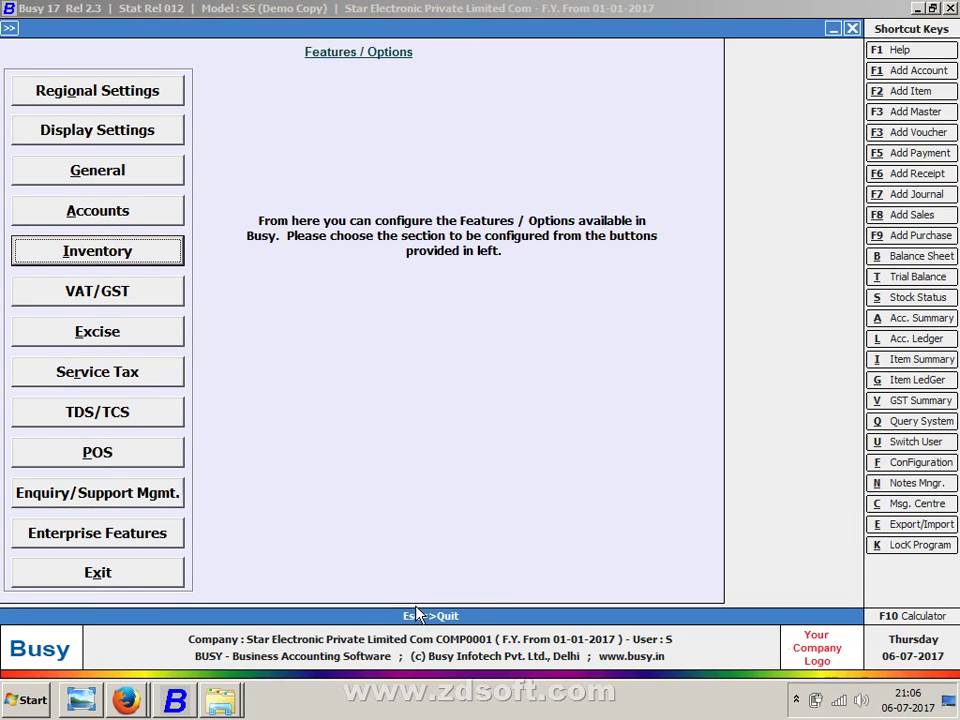
# - Close Features / Options, open the Balance Sheet under Display > Final Results, then Esc back out
pyautogui.click(418, 614)
pyautogui.press('Right')
pyautogui.press('Right')
pyautogui.press('Right')
pyautogui.press('Right')
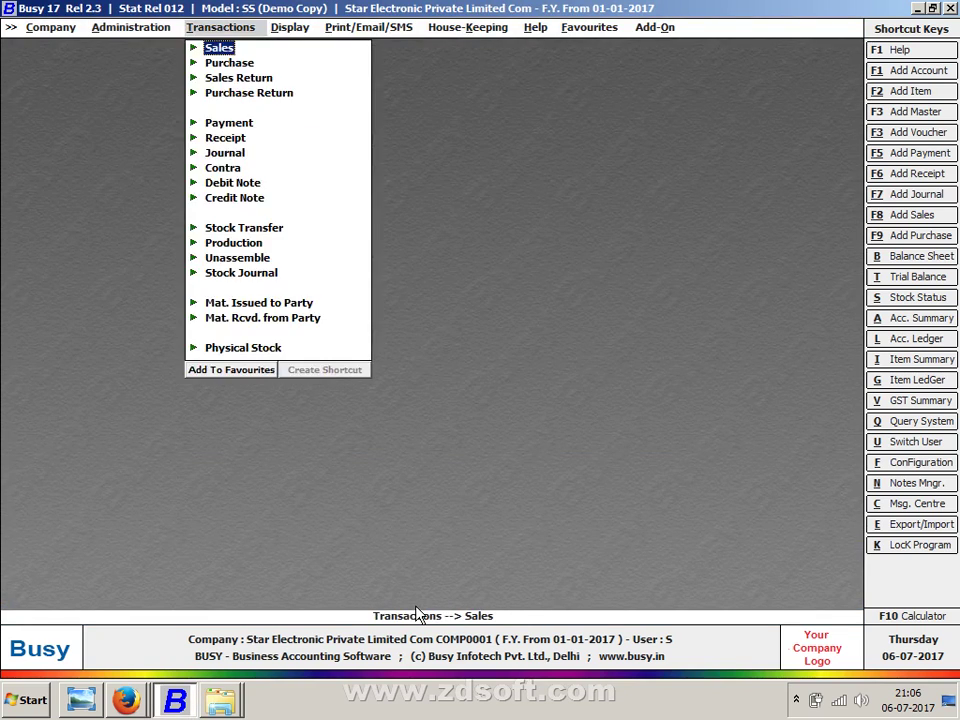
pyautogui.press('Right')
pyautogui.press('Right')
pyautogui.press('Right')
pyautogui.press('Right')
pyautogui.press('Left')
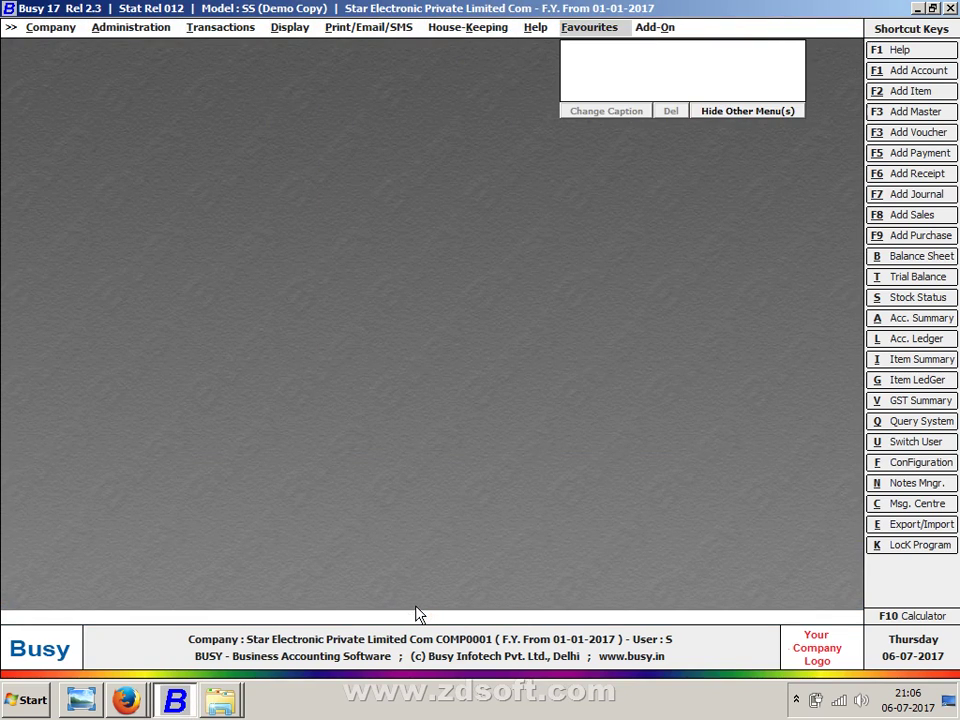
pyautogui.press('Left')
pyautogui.press('Left')
pyautogui.press('Left')
pyautogui.press('Left')
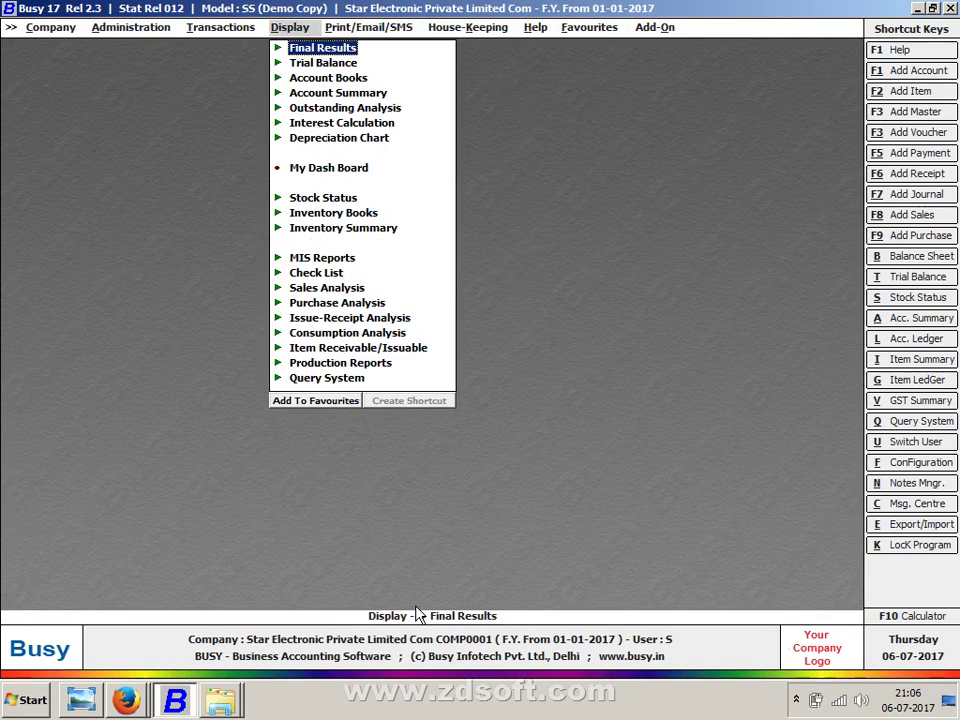
pyautogui.press('Return')
pyautogui.press('Return')
pyautogui.press('Return')
pyautogui.press('Return')
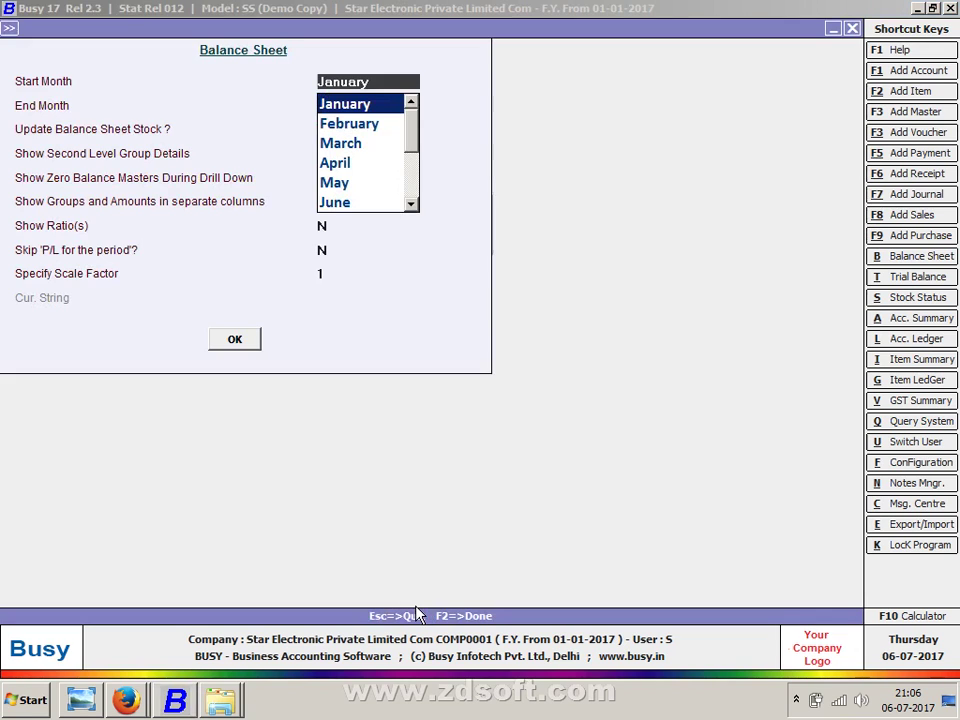
pyautogui.press('Return')
pyautogui.press('Escape')
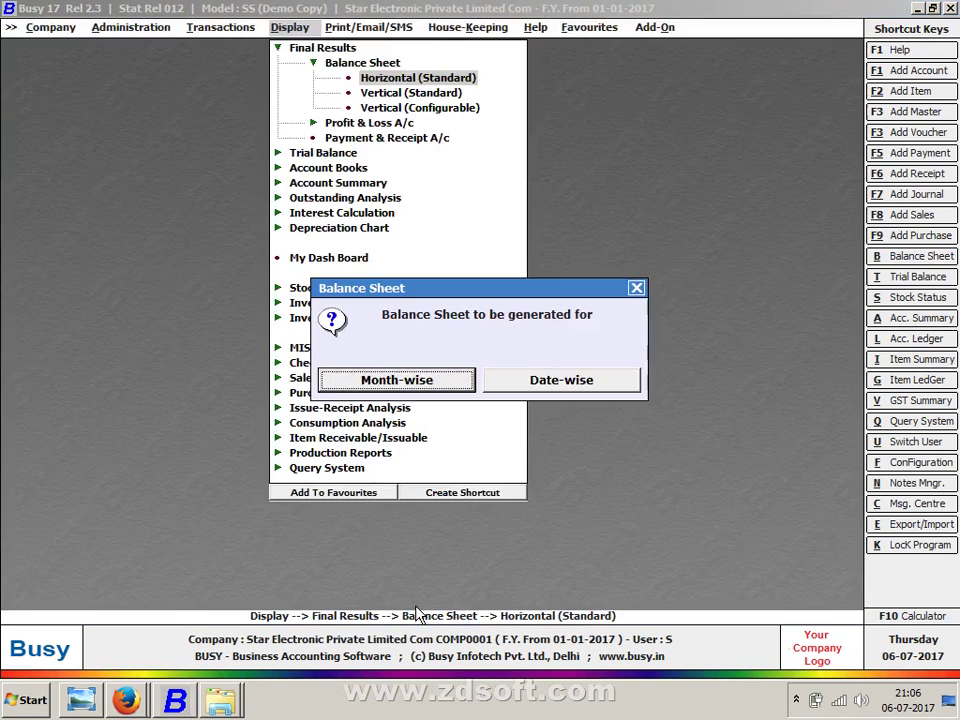
pyautogui.press('Escape')
pyautogui.press('Escape')
pyautogui.press('Escape')
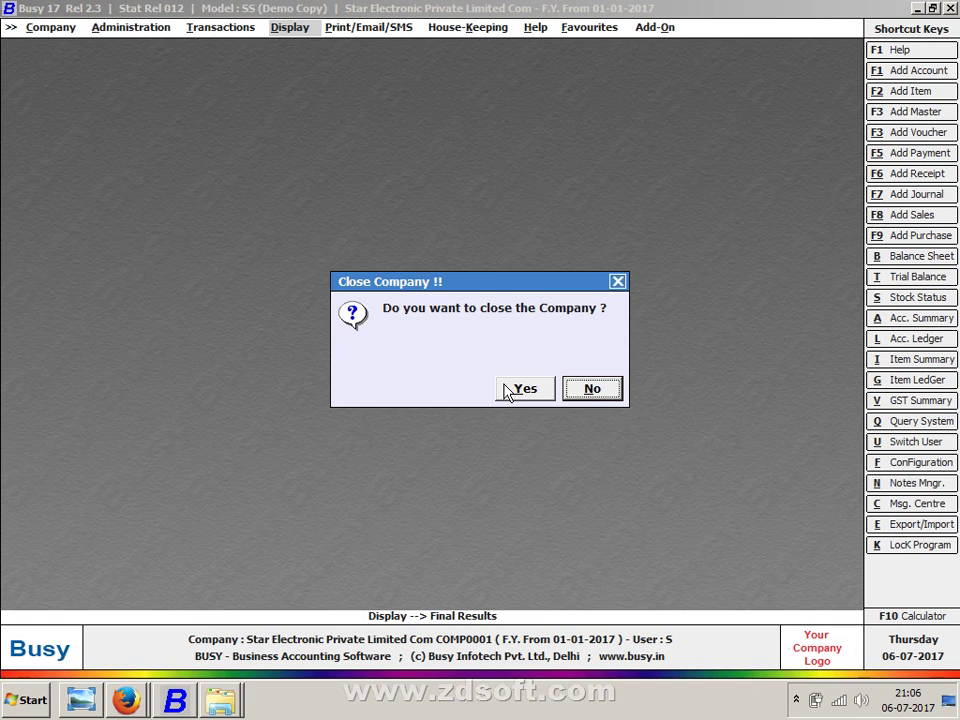
# - Confirm closing the company and refresh the Windows desktop
pyautogui.click(507, 390)
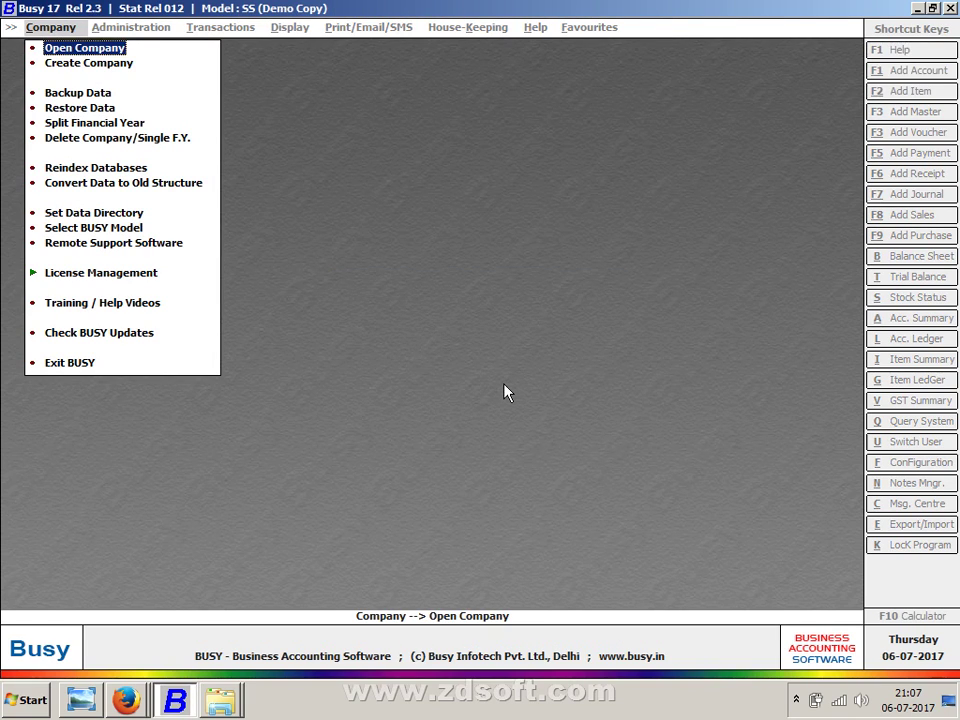
pyautogui.press('super+d')
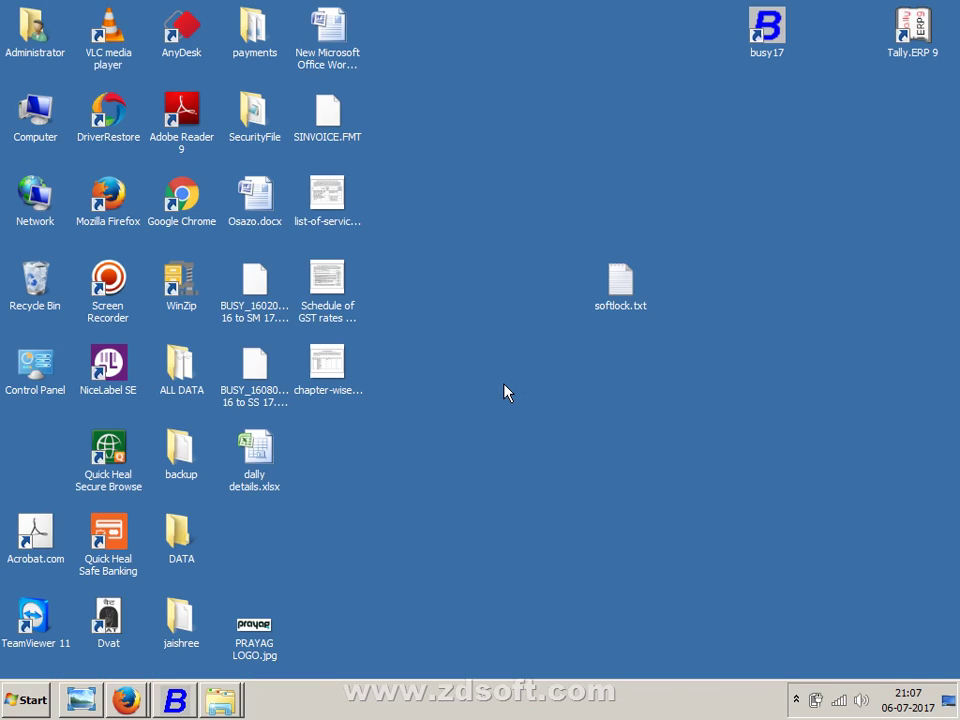
pyautogui.rightClick(476, 417)
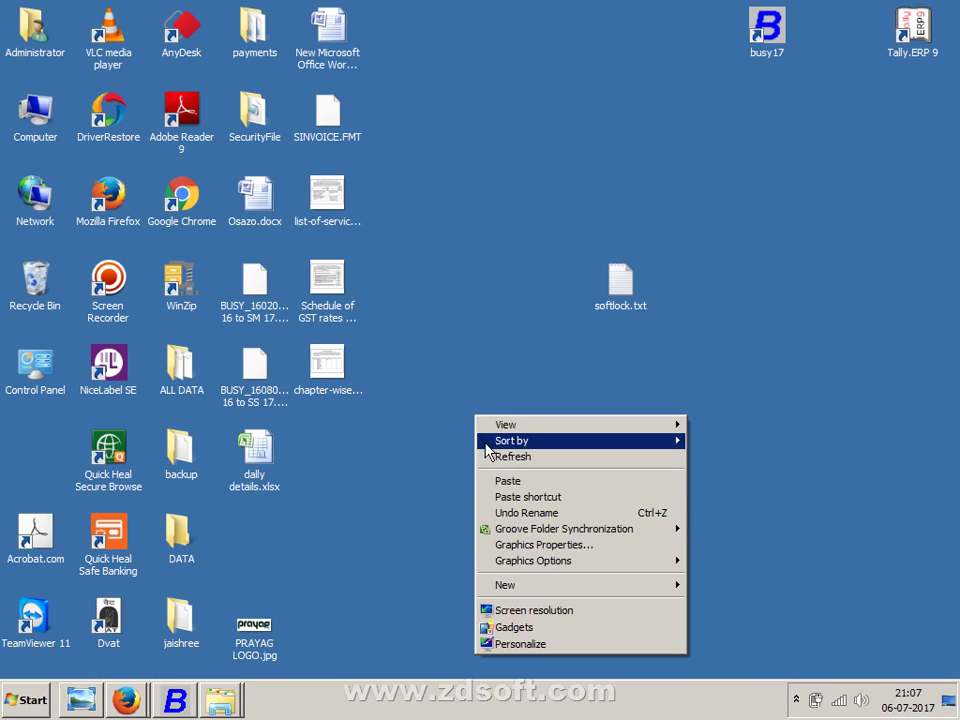
pyautogui.click(512, 456)
# - Dismiss the Shut Down prompt and open the Computer window with Win+E
pyautogui.hotkey('alt', 'F4')
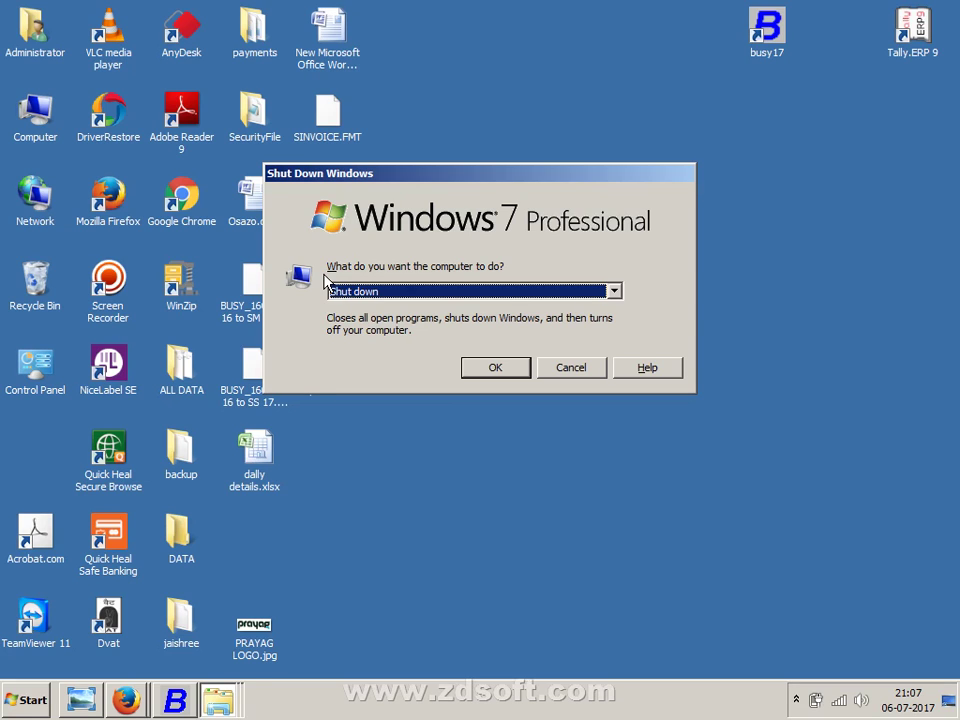
pyautogui.press('Escape')
pyautogui.press('super+e')
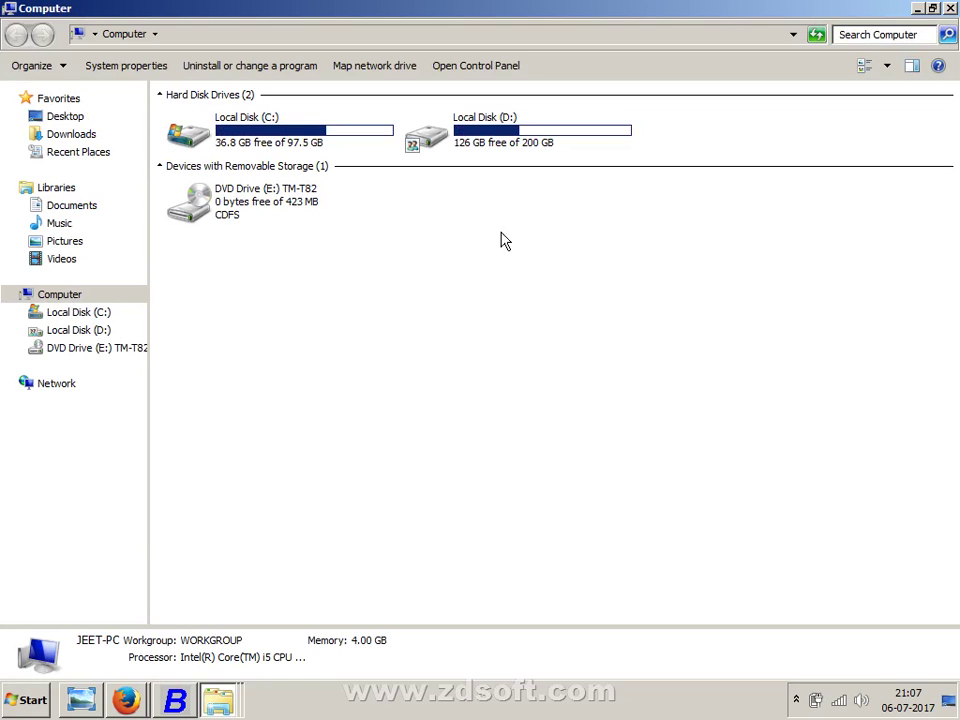
# - Browse Local Disk (D:) > verma ji, close that window, and switch to the BusyWin folder
pyautogui.doubleClick(436, 121)
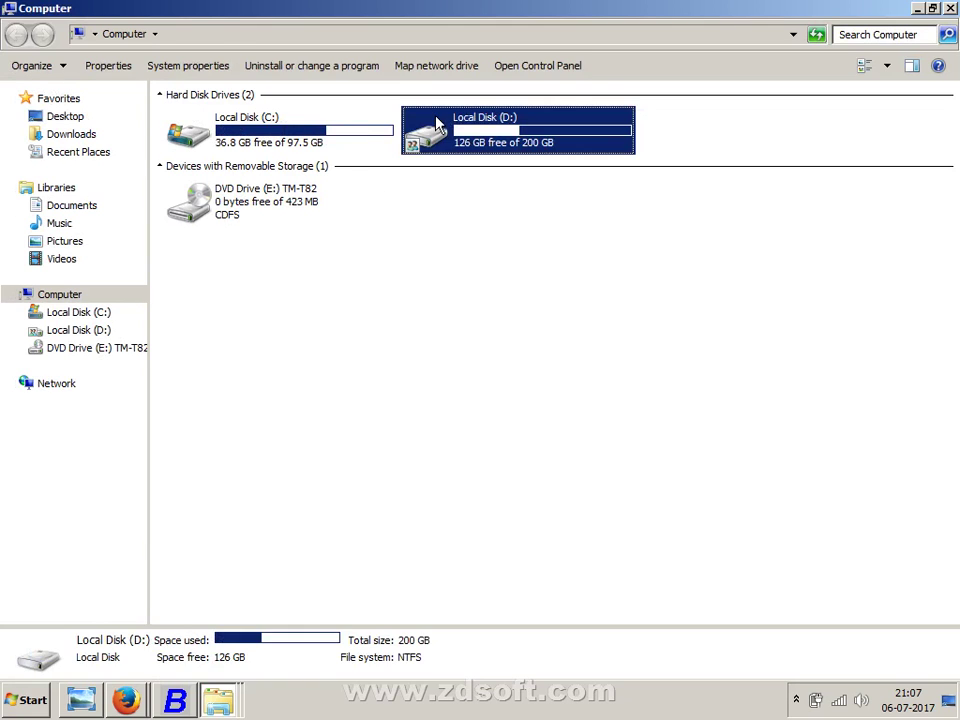
pyautogui.doubleClick(395, 206)
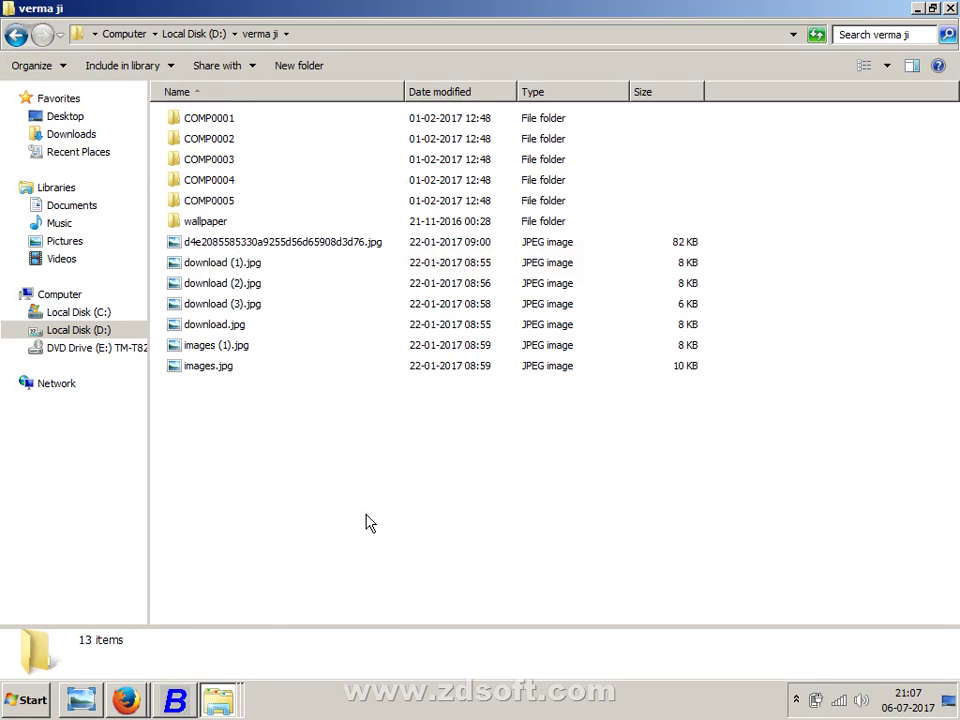
pyautogui.press('BackSpace')
pyautogui.press('BackSpace')
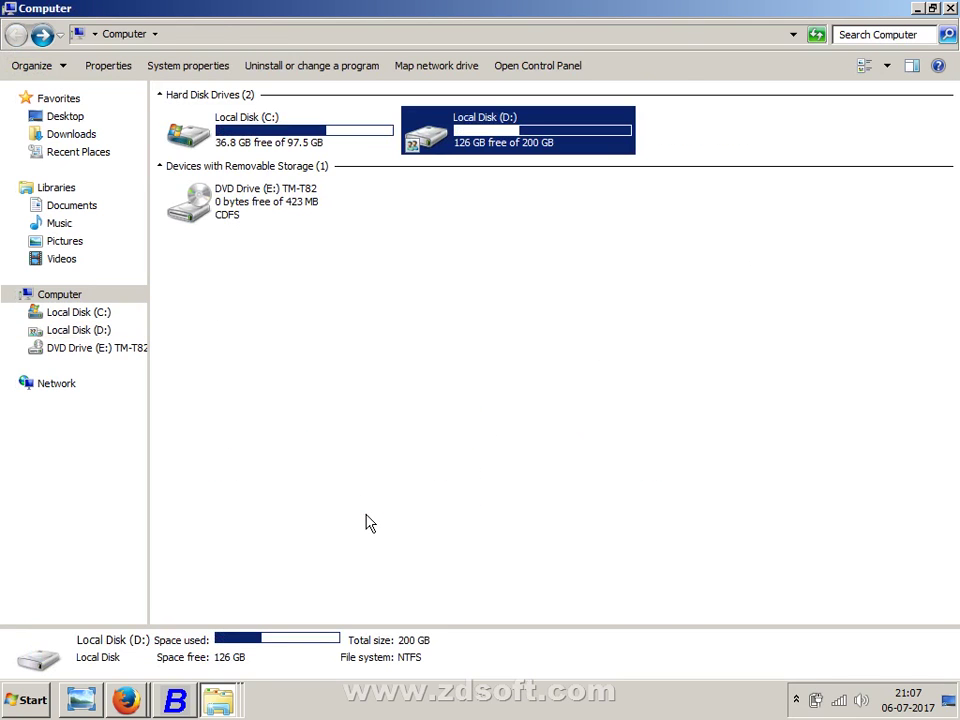
pyautogui.hotkey('alt', 'Right')
pyautogui.hotkey('alt', 'Right')
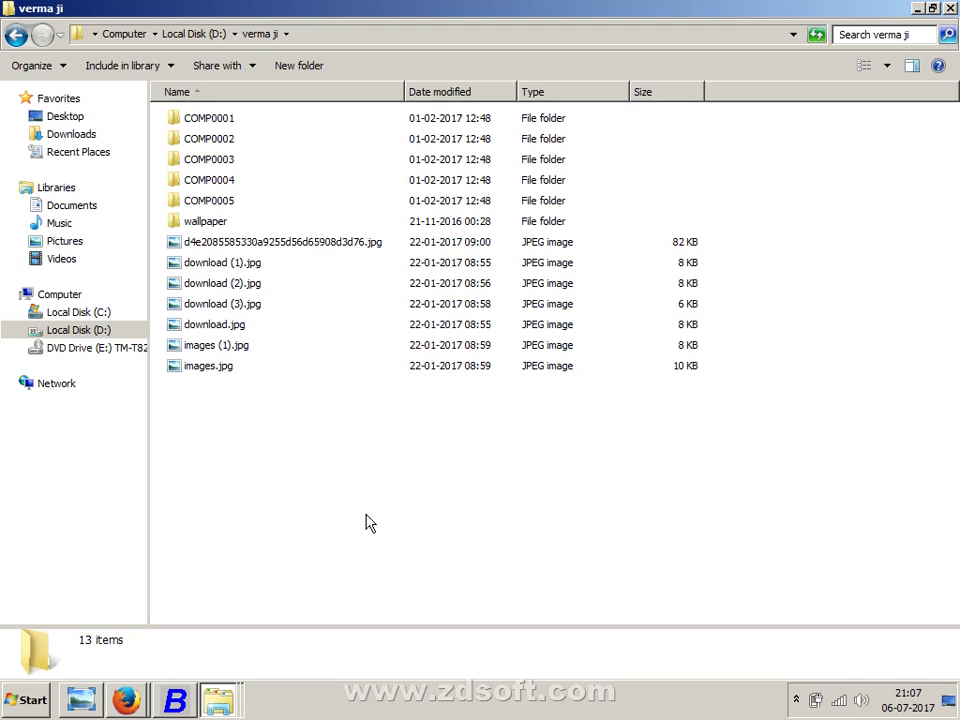
pyautogui.click(950, 8)
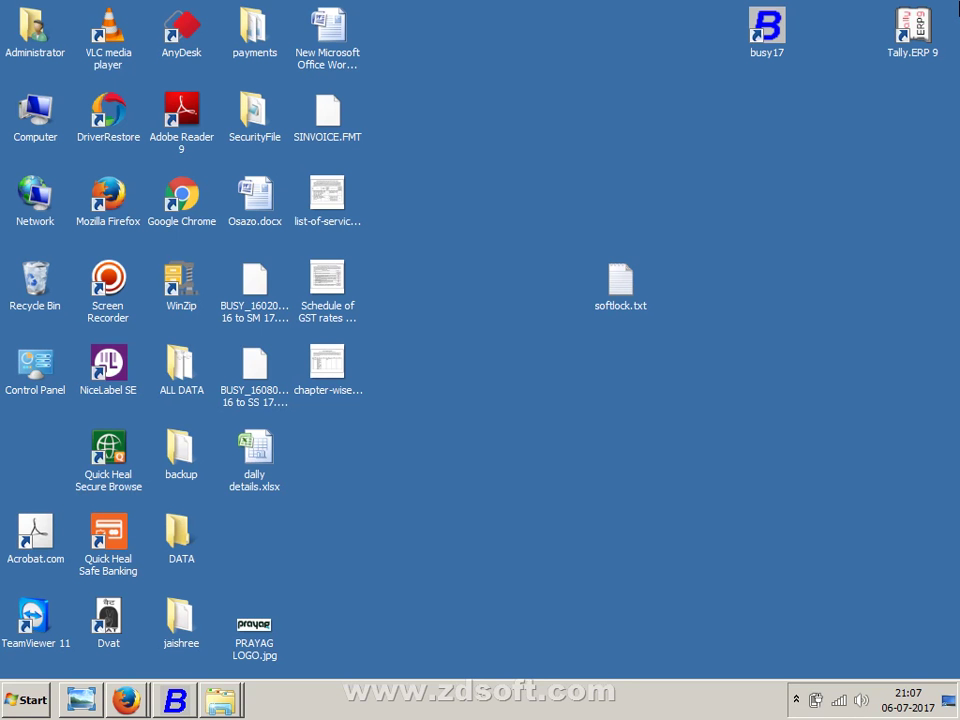
pyautogui.hotkey('alt', 'Tab')
pyautogui.hotkey('alt', 'Tab')
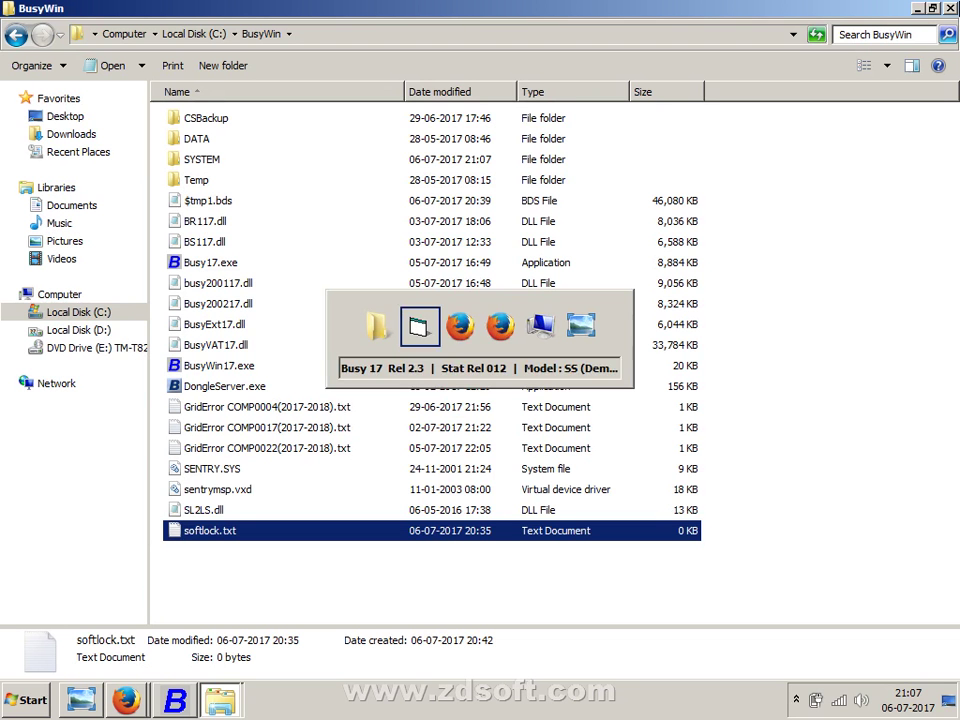
pyautogui.hotkey('alt', 'Tab')
pyautogui.hotkey('alt', 'Tab')
pyautogui.hotkey('alt', 'Tab')
pyautogui.hotkey('alt', 'Tab')
pyautogui.hotkey('alt', 'Tab')
pyautogui.hotkey('alt', 'Tab')
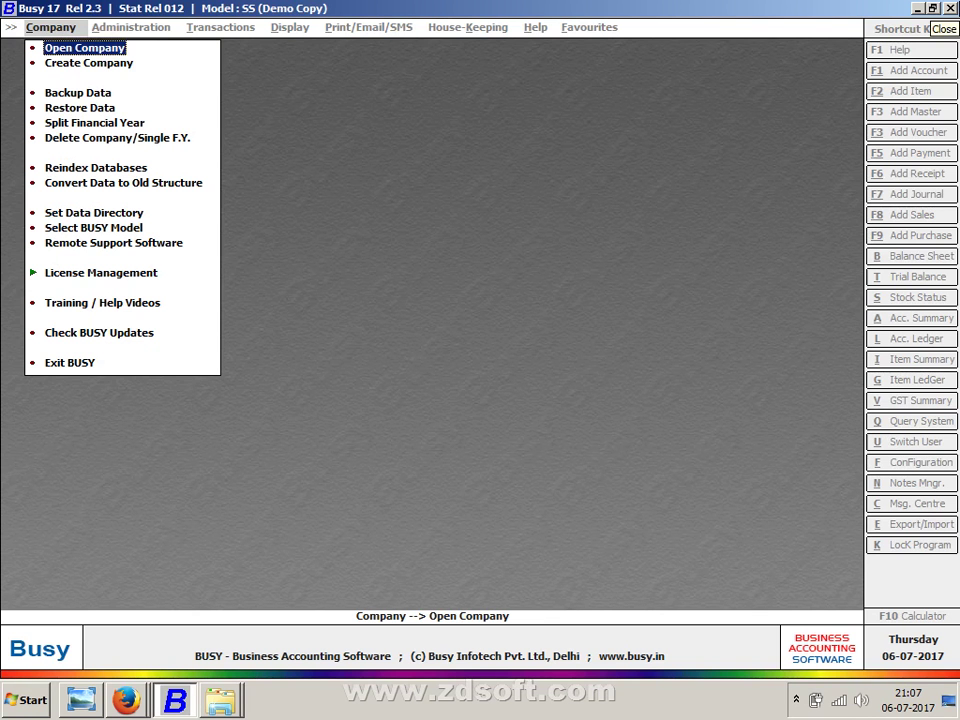
# - Open the company list, pick Star Electronic, then cancel the login and close the list
pyautogui.press('Return')
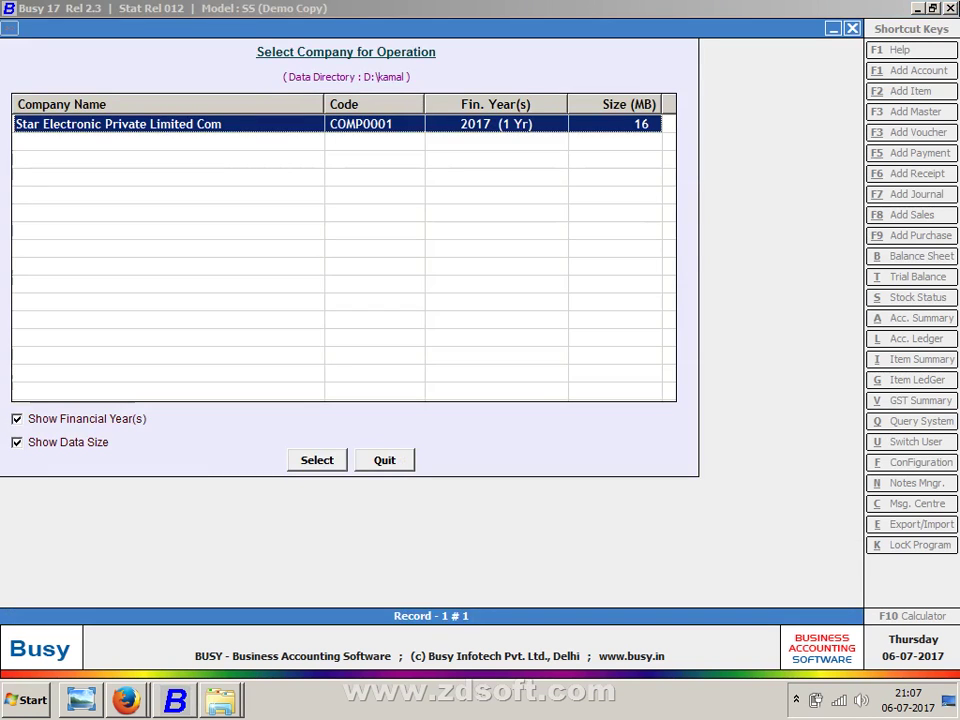
pyautogui.press('Return')
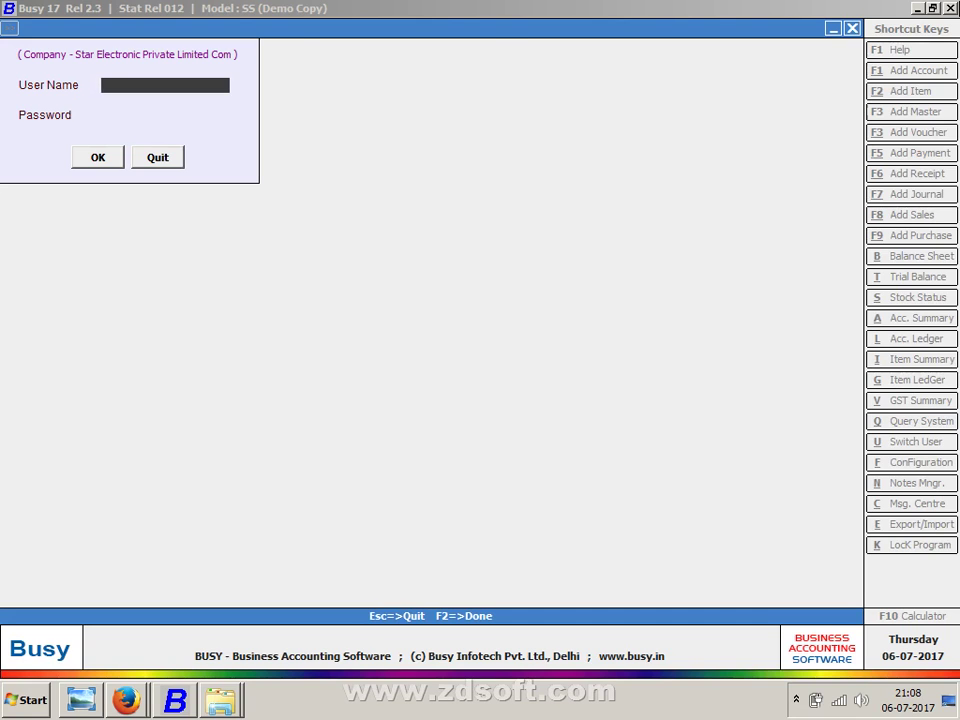
pyautogui.press('Escape')
pyautogui.press('Escape')
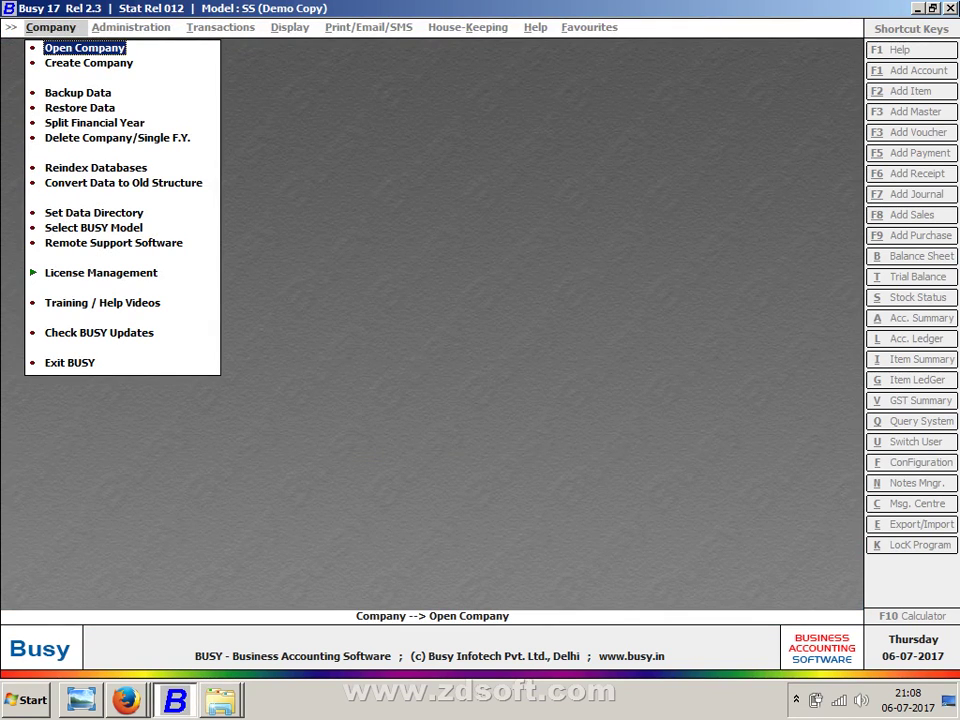
pyautogui.press('Return')
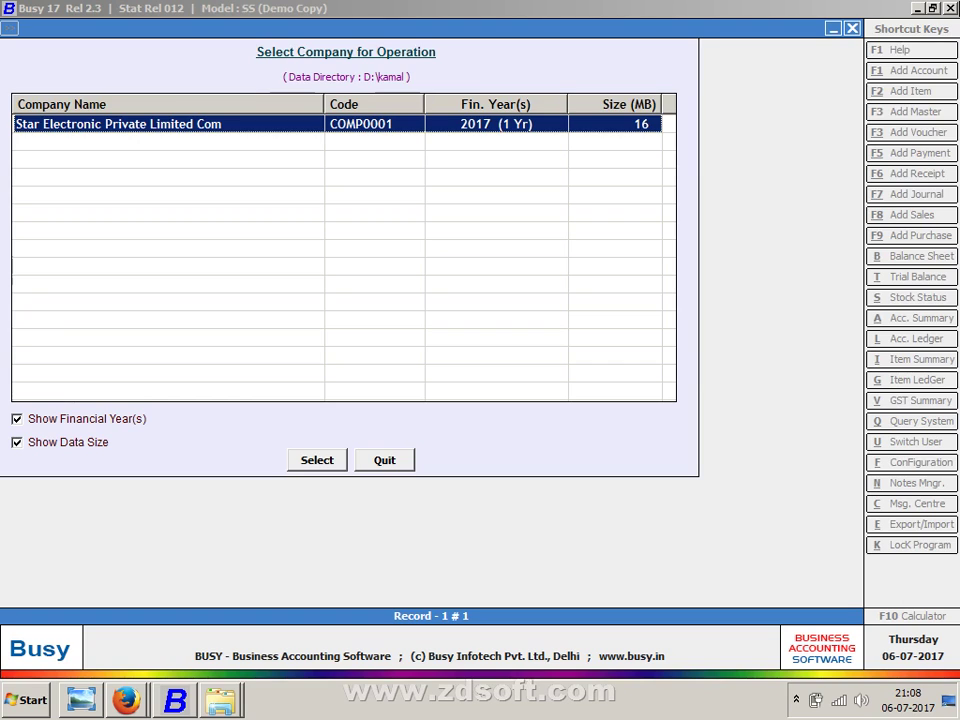
pyautogui.press('Escape')
# - View the D:\kamal data directory setting without changes, then exit Busy 17
pyautogui.press('Down')
pyautogui.press('Down')
pyautogui.press('Down')
pyautogui.press('Down')
pyautogui.press('Down')
pyautogui.press('Down')
pyautogui.press('Down')
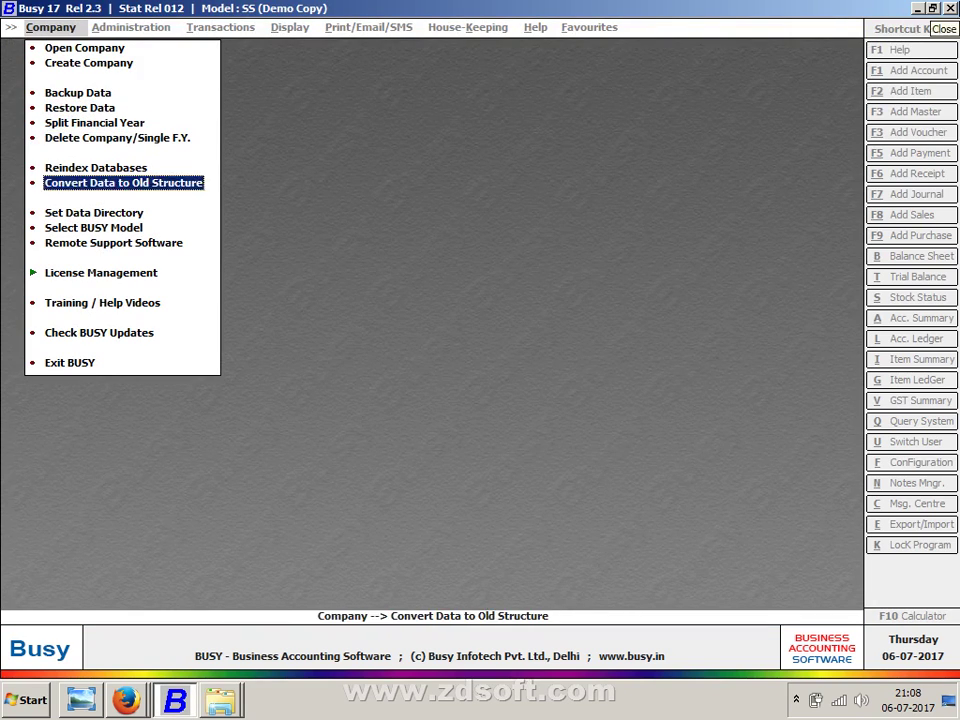
pyautogui.press('Down')
pyautogui.press('Return')
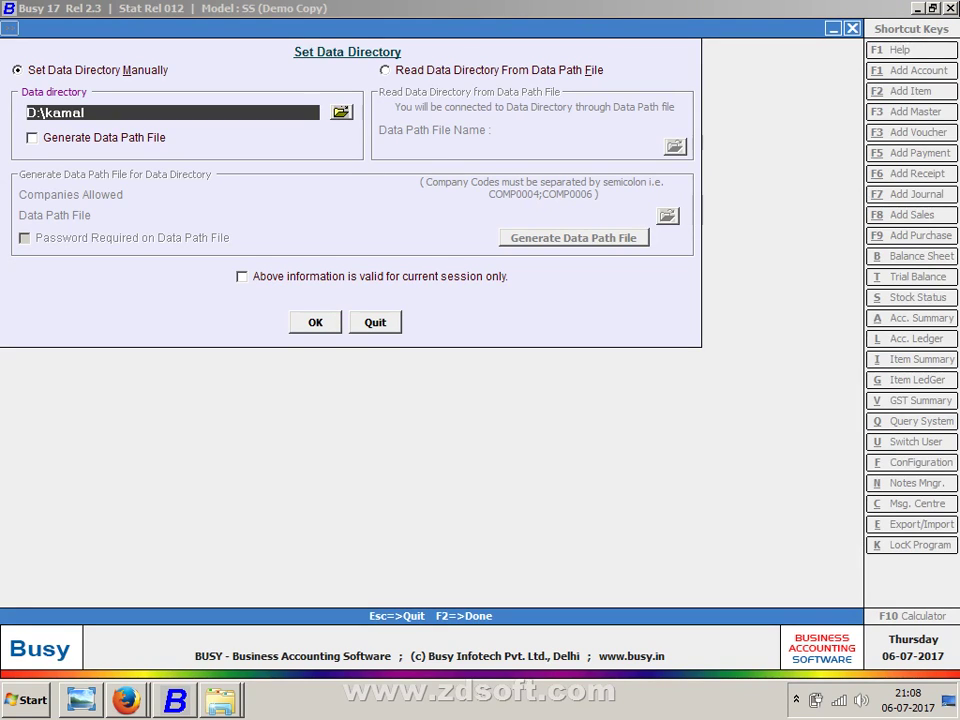
pyautogui.press('Escape')
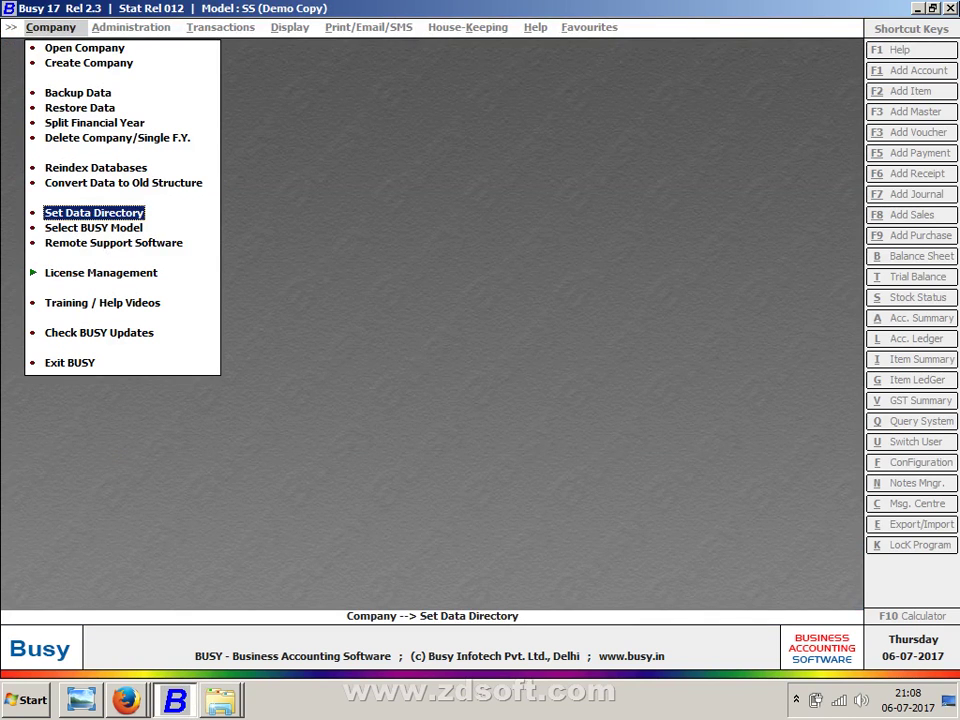
pyautogui.press('Down')
pyautogui.press('Down')
pyautogui.press('Down')
pyautogui.press('Down')
pyautogui.press('Down')
pyautogui.press('Down')
pyautogui.press('Return')
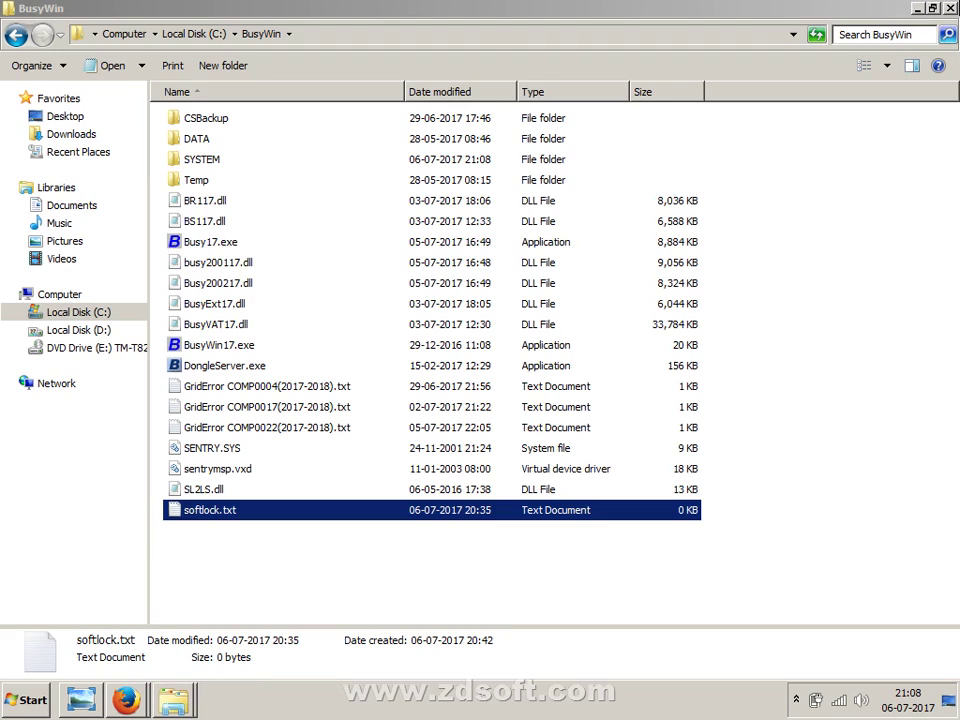
# - Show the desktop and refresh it twice
pyautogui.press('super+d')
pyautogui.rightClick(748, 228)
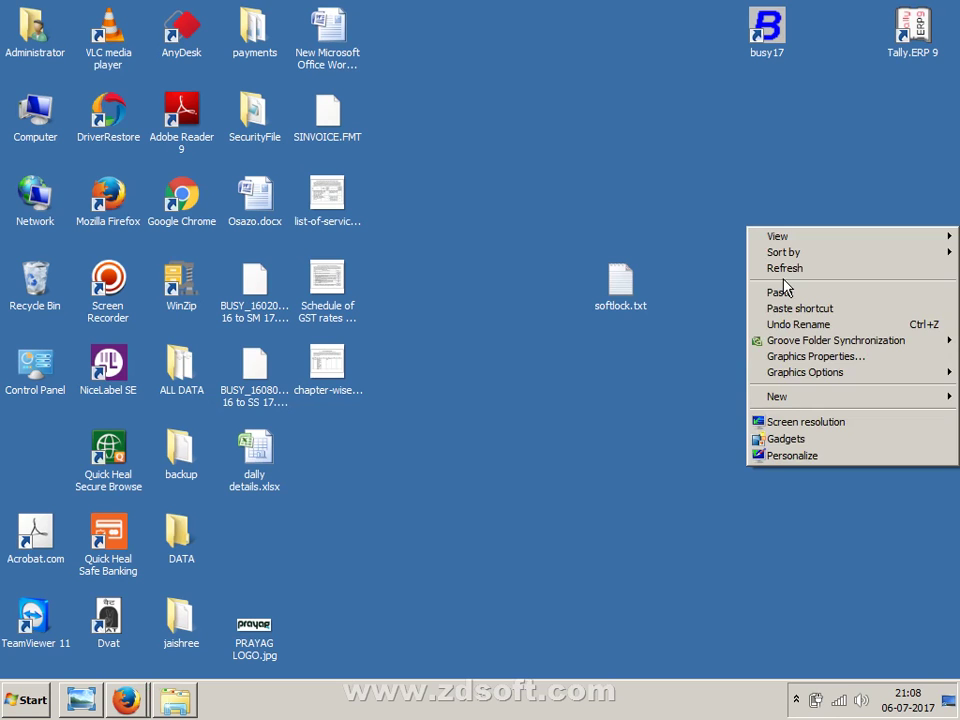
pyautogui.click(795, 270)
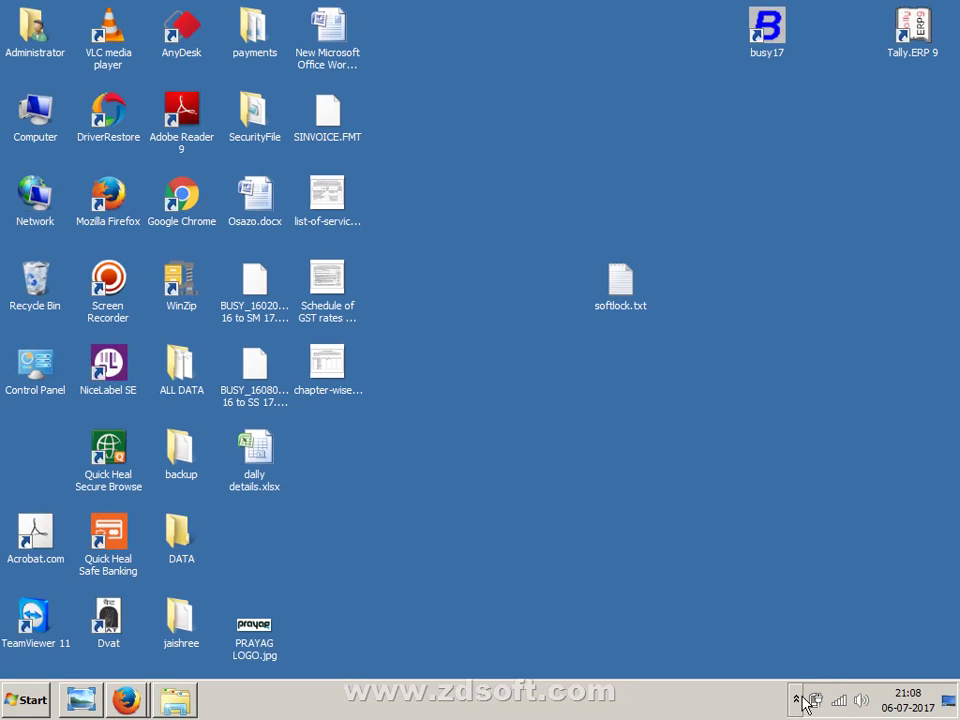
pyautogui.rightClick(748, 316)
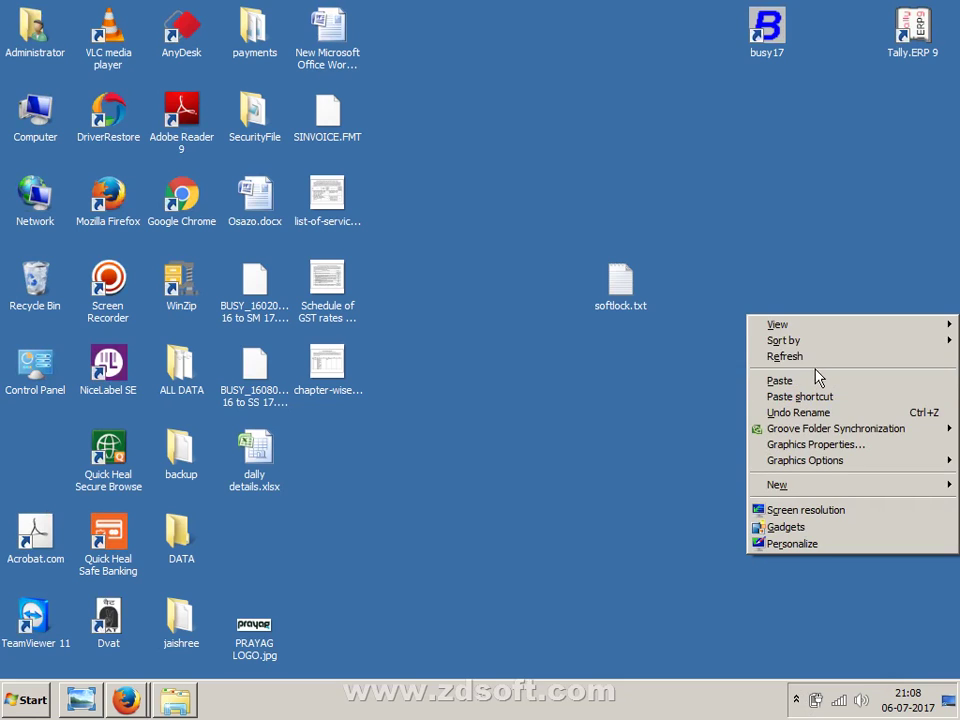
pyautogui.click(819, 369)
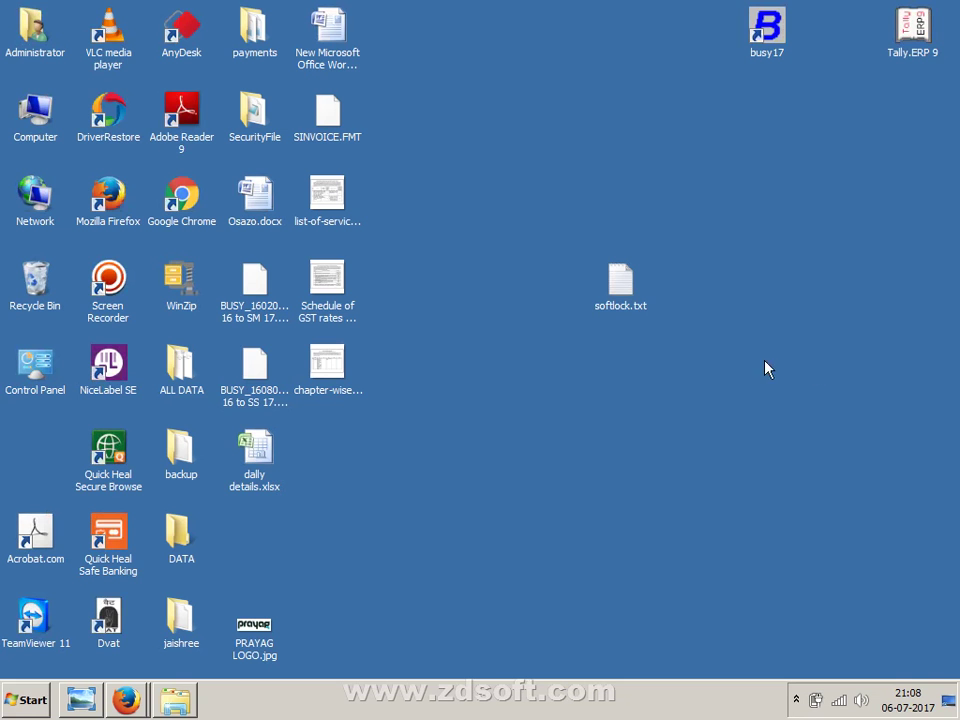
# - Launch ZD Soft Screen Recorder and confirm quitting it during the recording
pyautogui.doubleClick(129, 307)
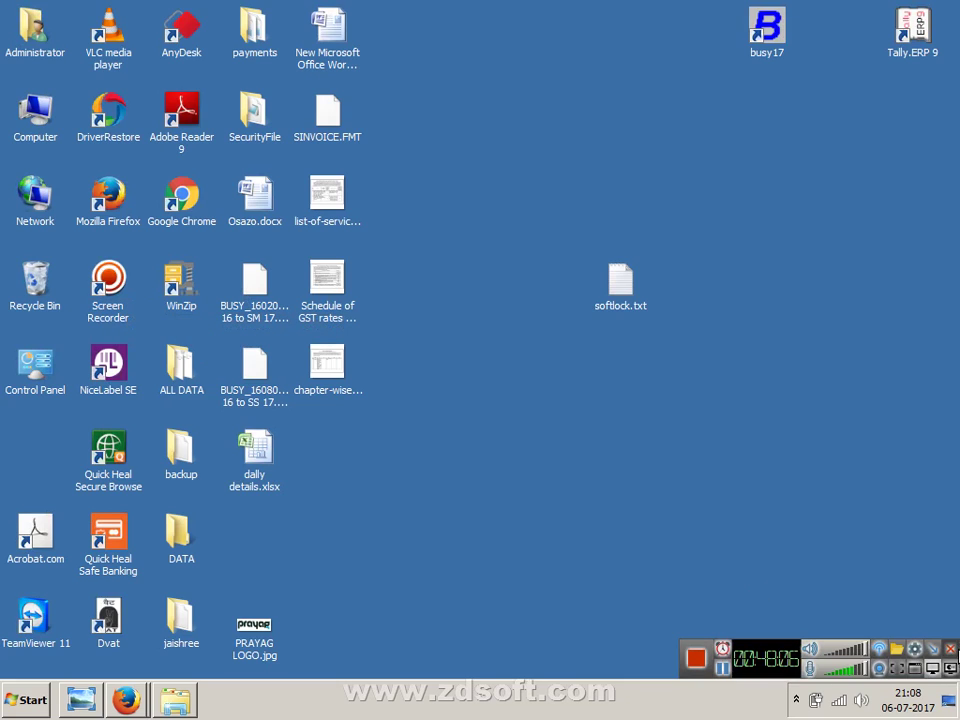
pyautogui.click(951, 648)
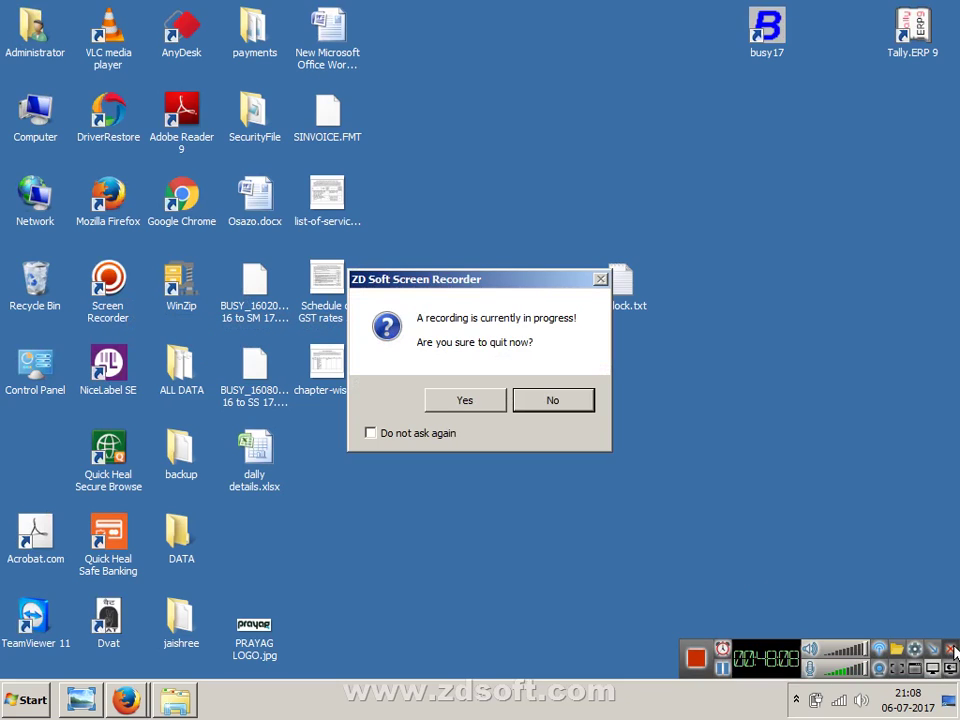
pyautogui.click(493, 399)
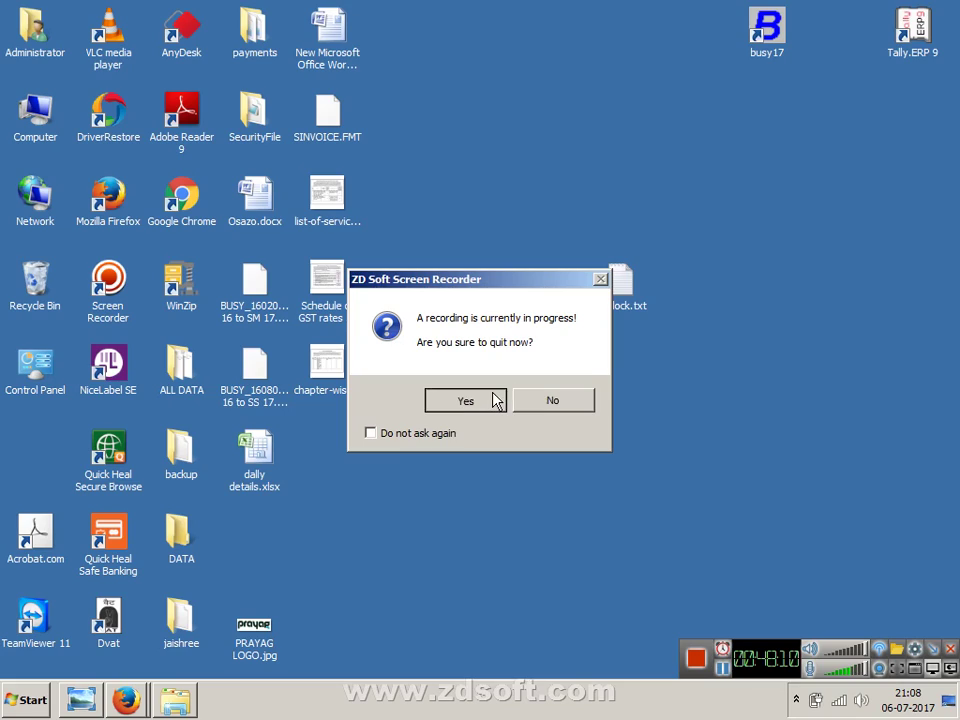